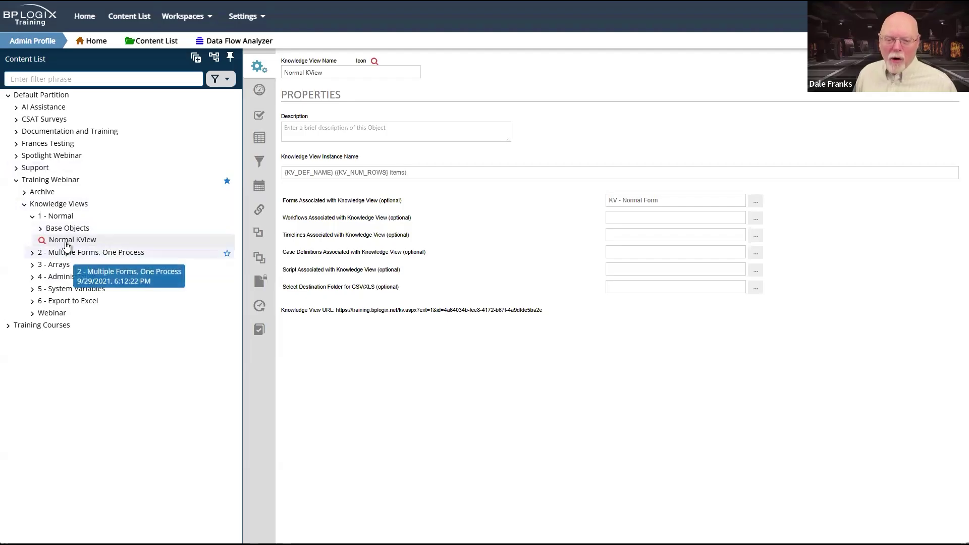
Step: Create a Knowledge View named Webinar in the 1 - Normal folder and run it with its default settings
click(67, 221)
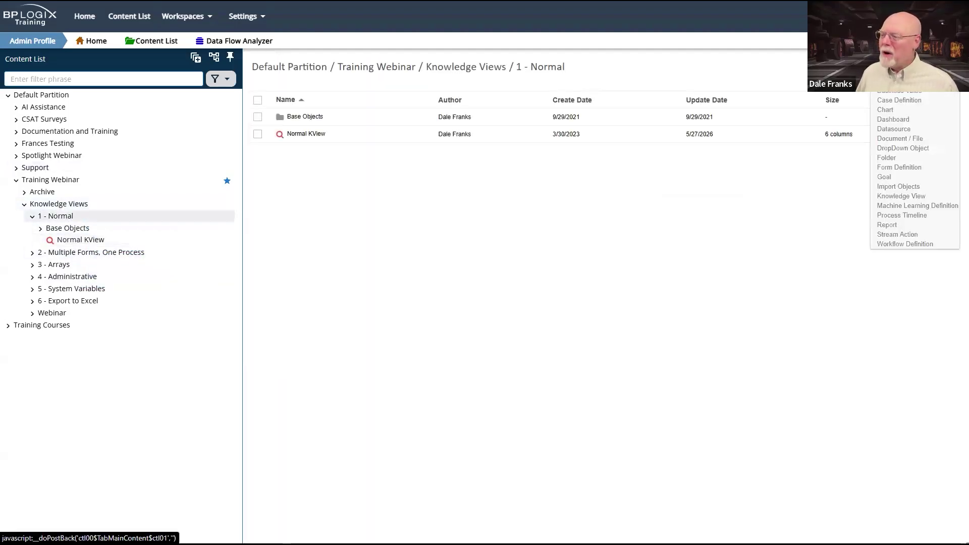
click(896, 198)
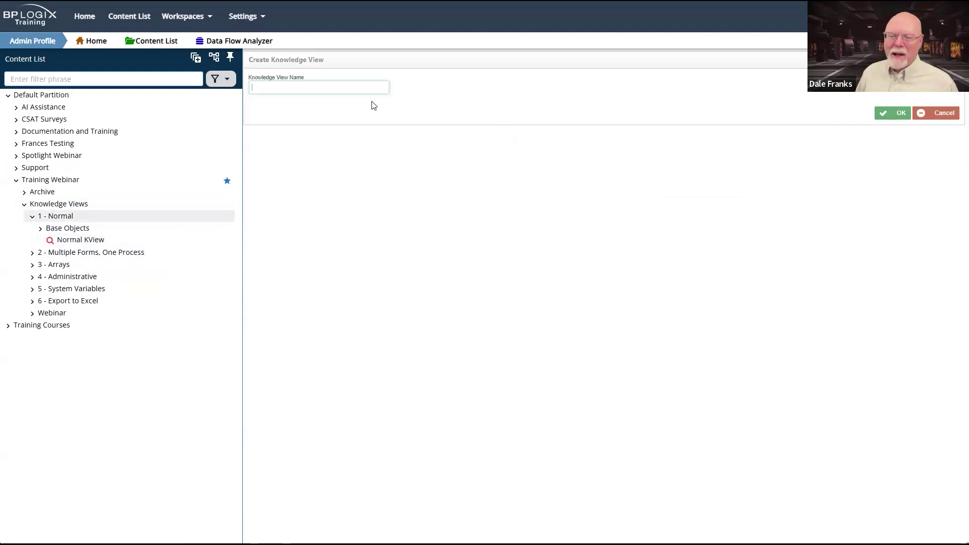
text(Webinar)
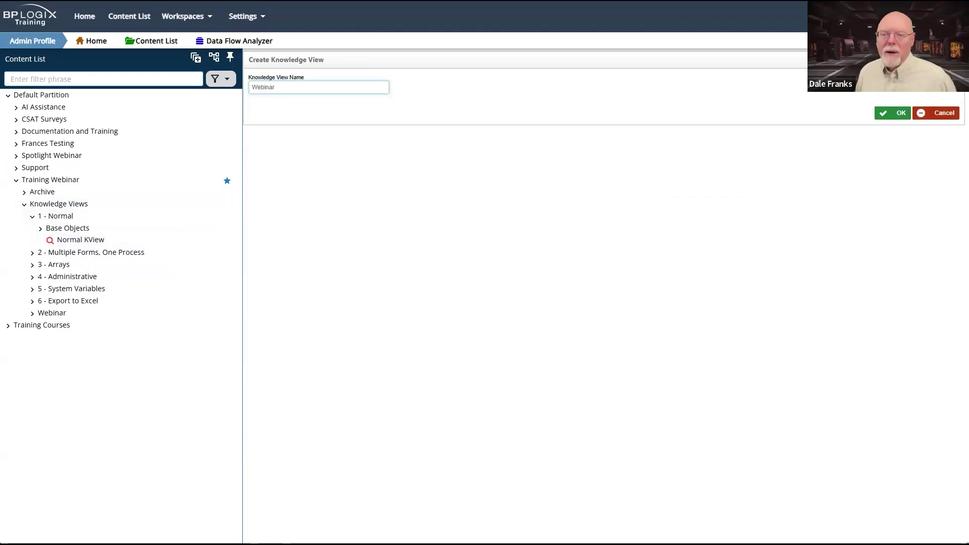
click(895, 114)
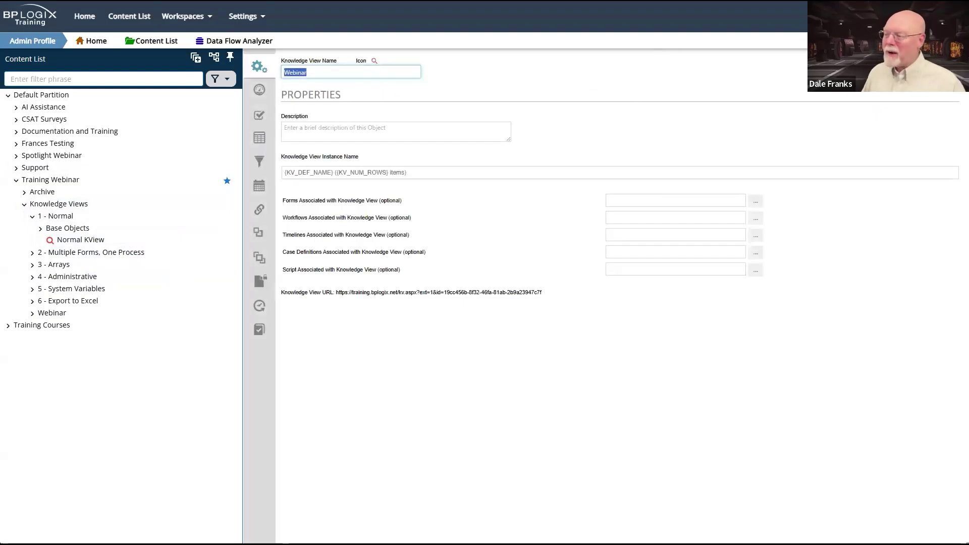
mouse_move(908, 84)
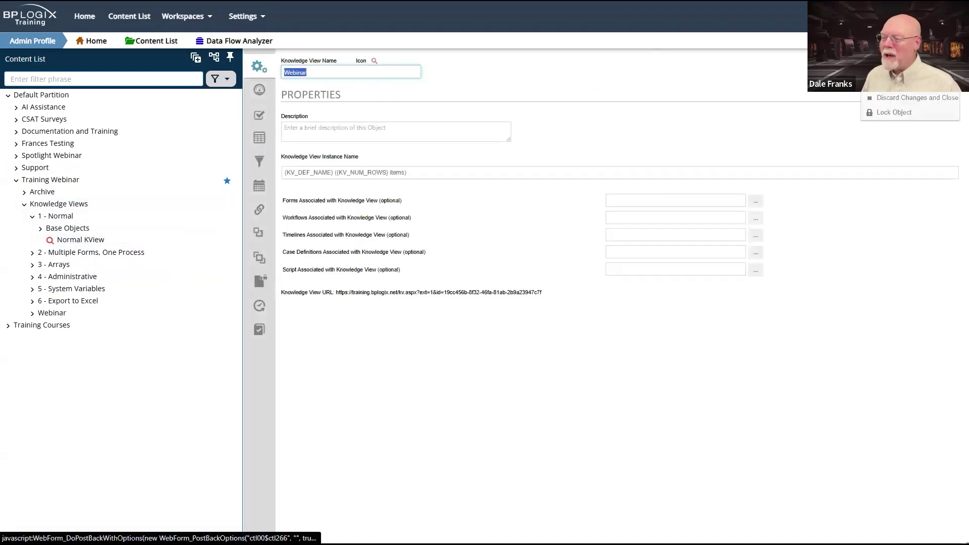
click(909, 83)
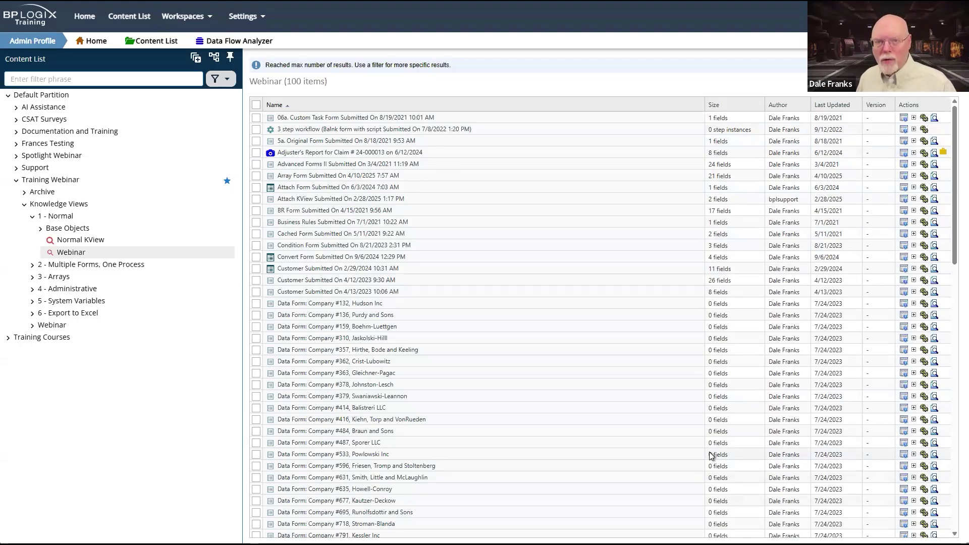
Step: Examine the kinds of instances listed in the Webinar results, the item count in the title and the notice about the maximum results
scroll(711, 456, down, 15)
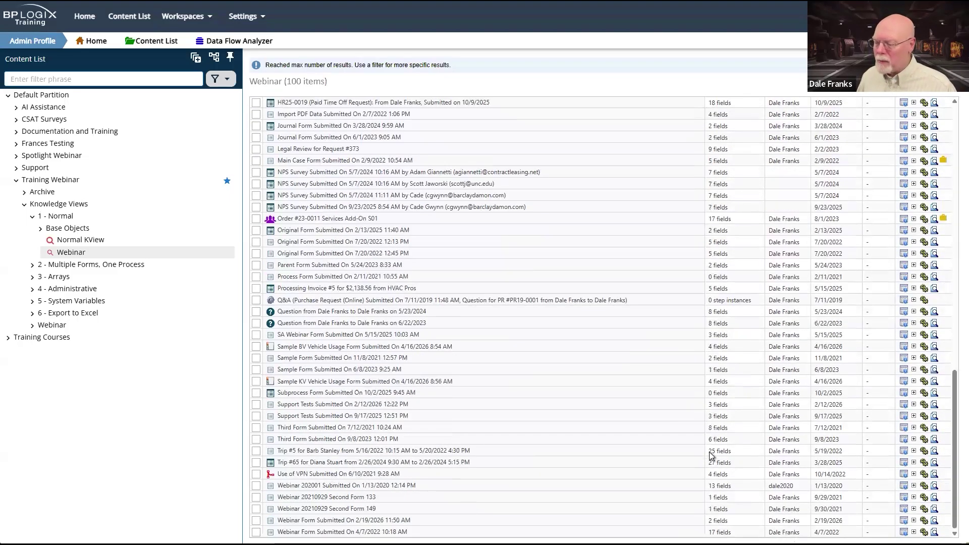
scroll(709, 456, up, 15)
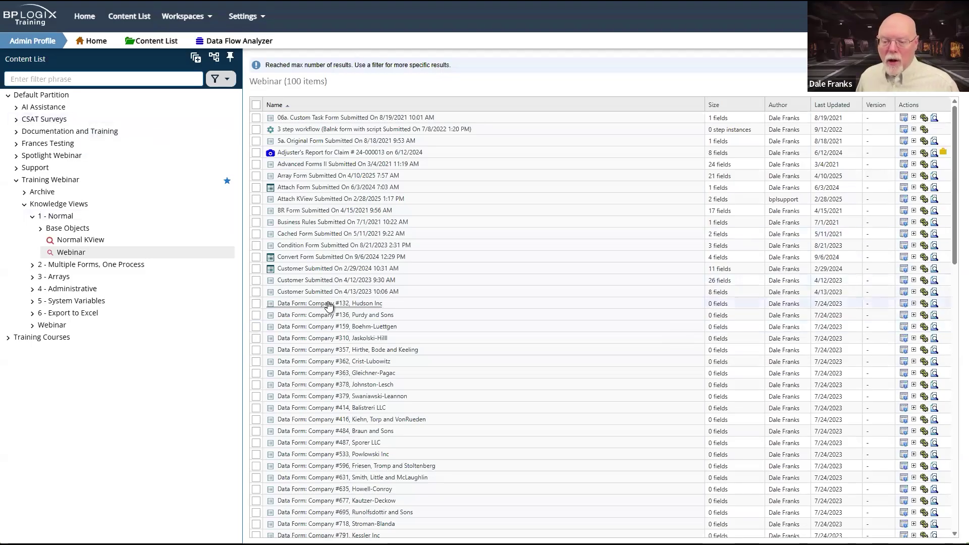
scroll(328, 305, down, 3)
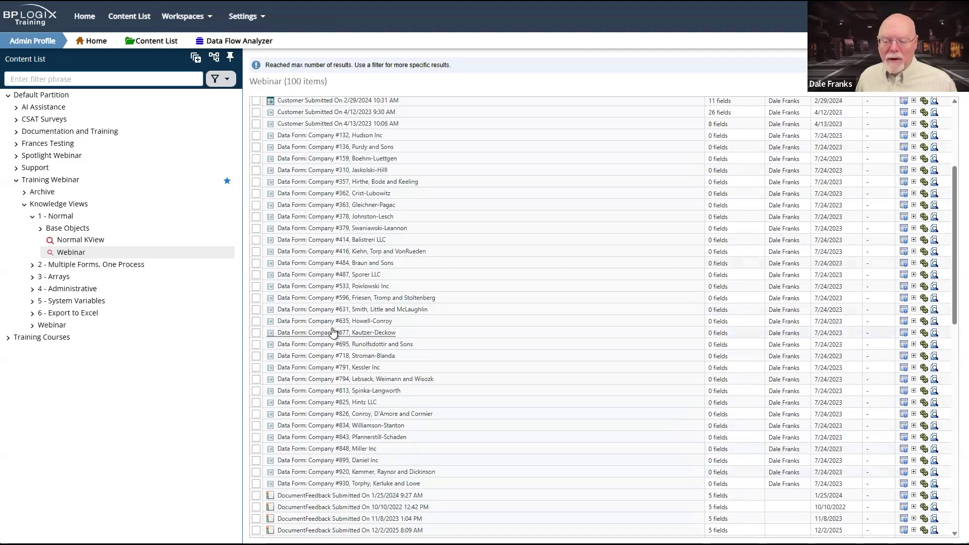
scroll(333, 331, up, 4)
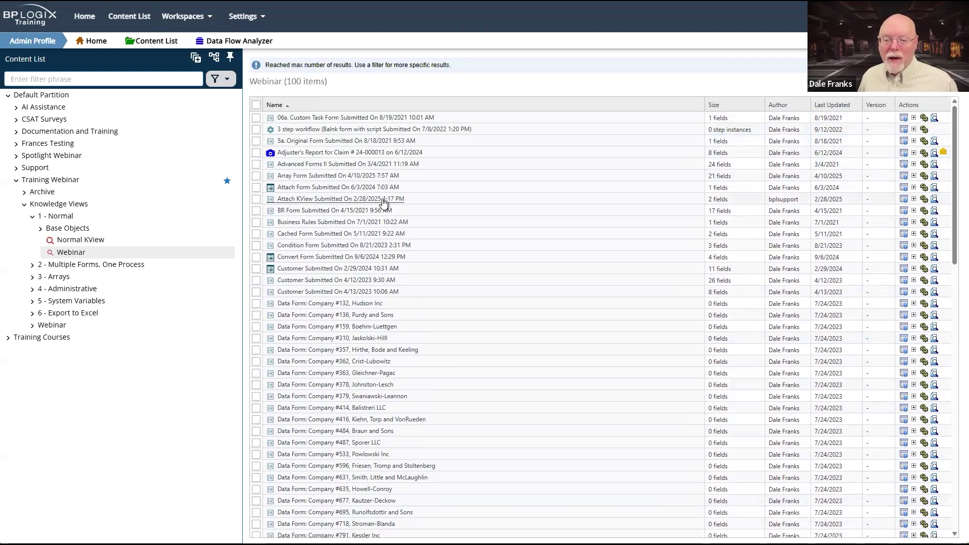
scroll(383, 203, down, 15)
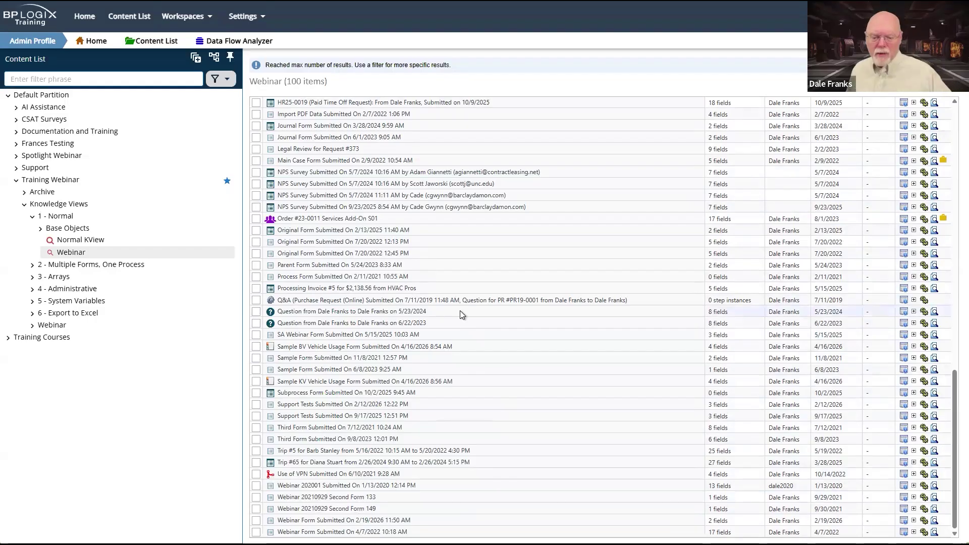
scroll(460, 314, up, 10)
scroll(460, 314, down, 3)
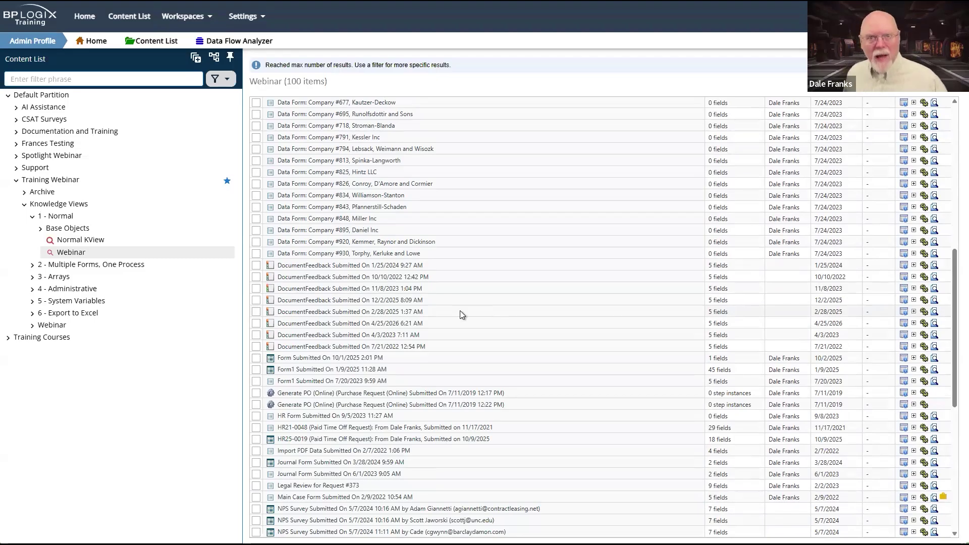
scroll(459, 311, up, 8)
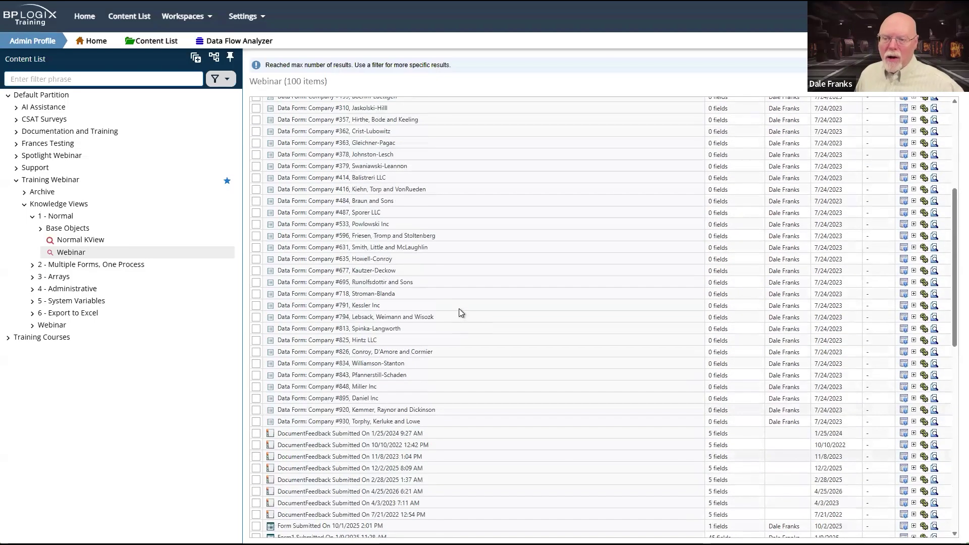
scroll(455, 280, up, 4)
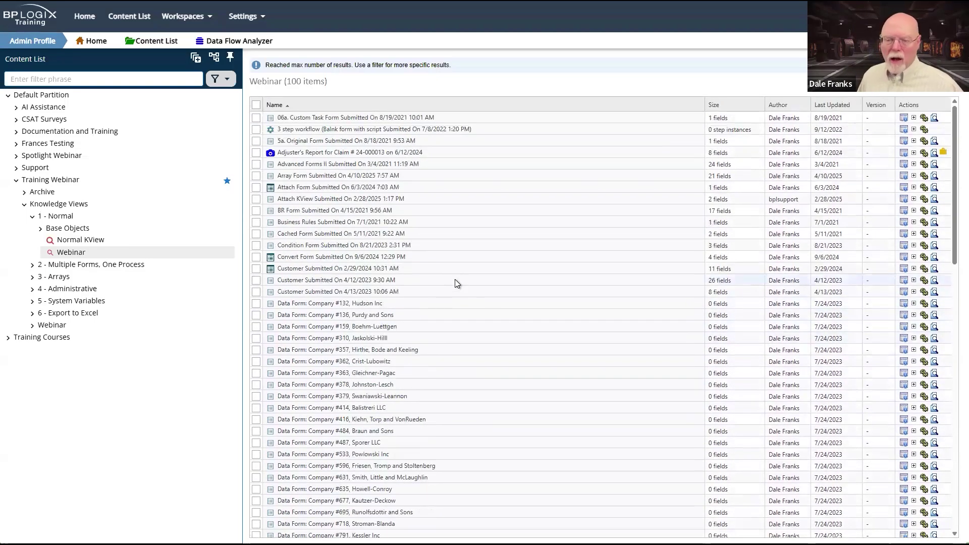
triple_click(297, 84)
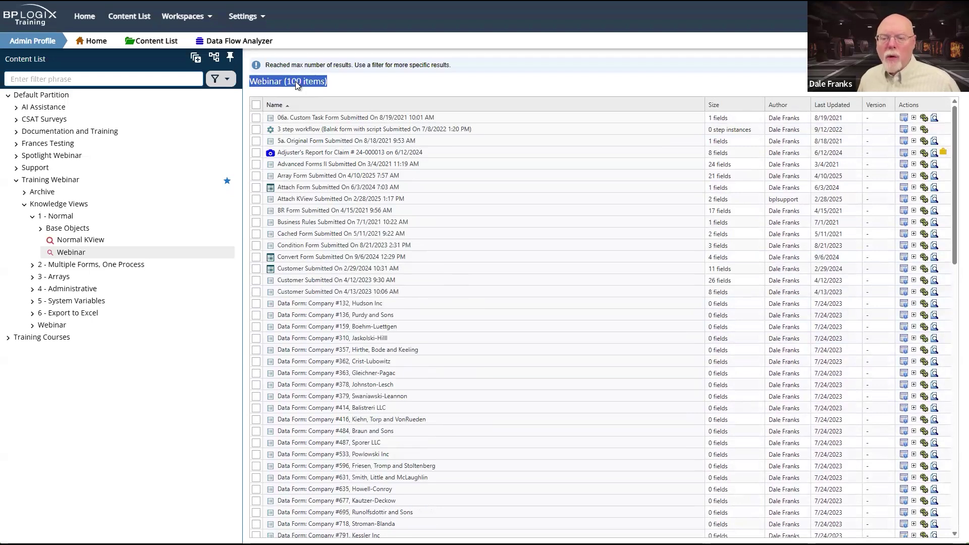
click(350, 91)
drag(324, 65, 455, 65)
click(456, 68)
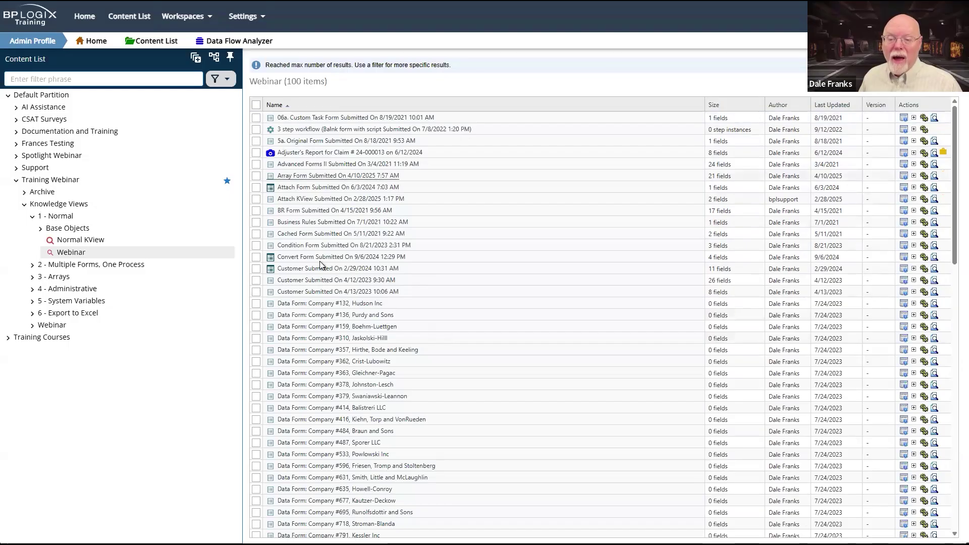
scroll(319, 262, down, 5)
scroll(321, 265, up, 5)
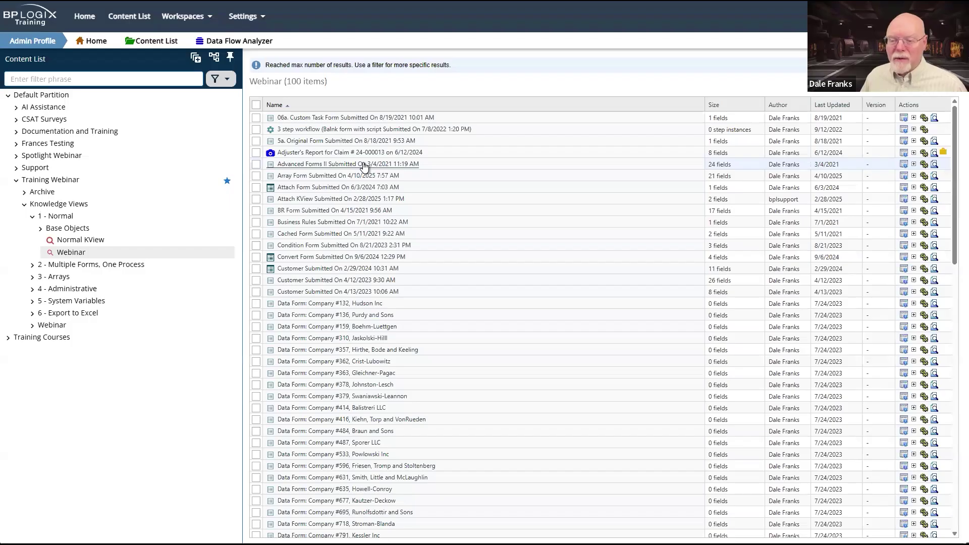
scroll(364, 167, down, 3)
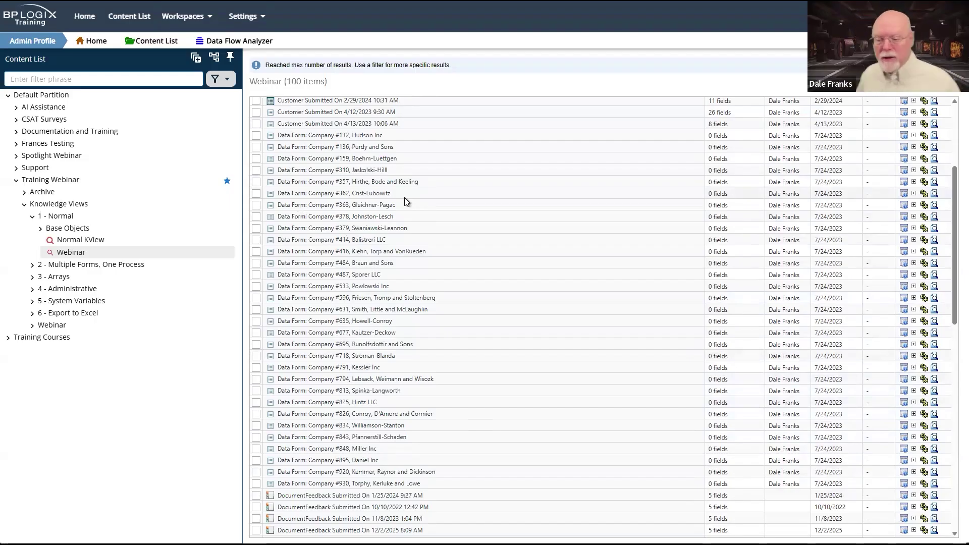
scroll(404, 198, up, 4)
scroll(404, 198, down, 4)
scroll(405, 198, up, 4)
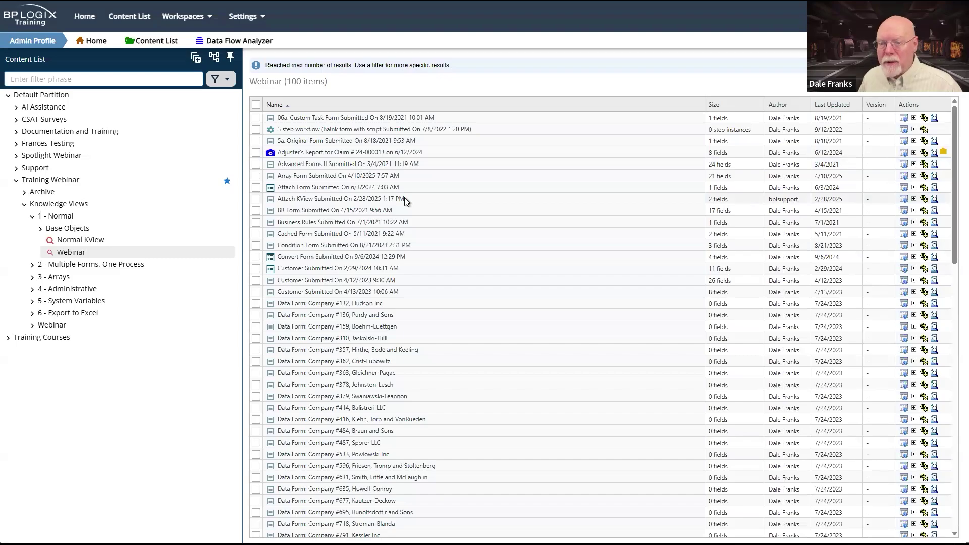
scroll(405, 198, down, 3)
scroll(404, 198, up, 3)
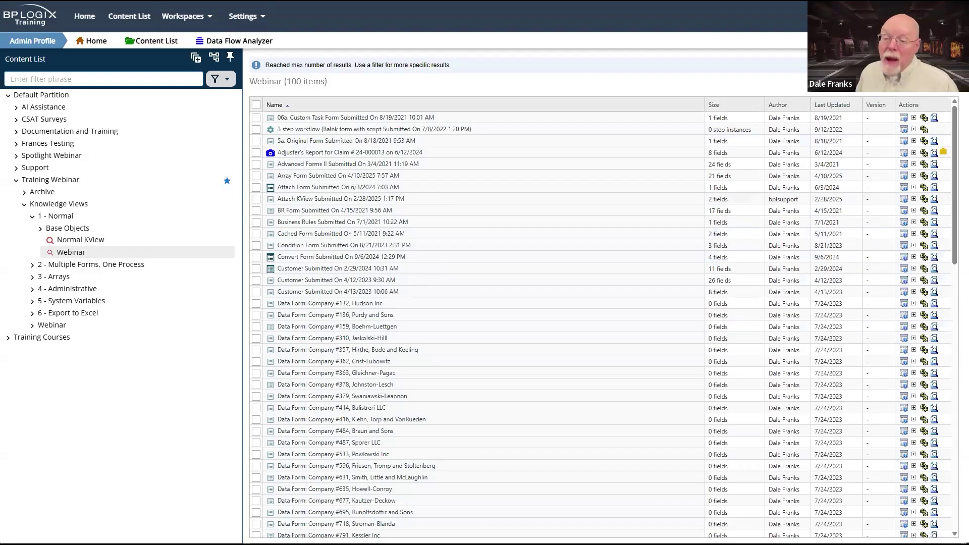
scroll(523, 219, down, 10)
scroll(523, 219, up, 9)
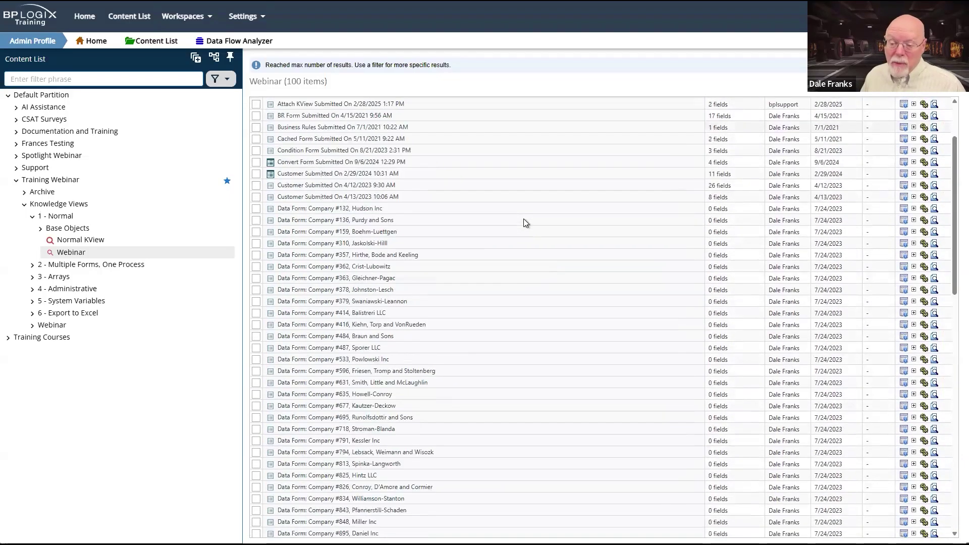
scroll(524, 222, up, 2)
scroll(524, 223, down, 5)
scroll(524, 223, up, 5)
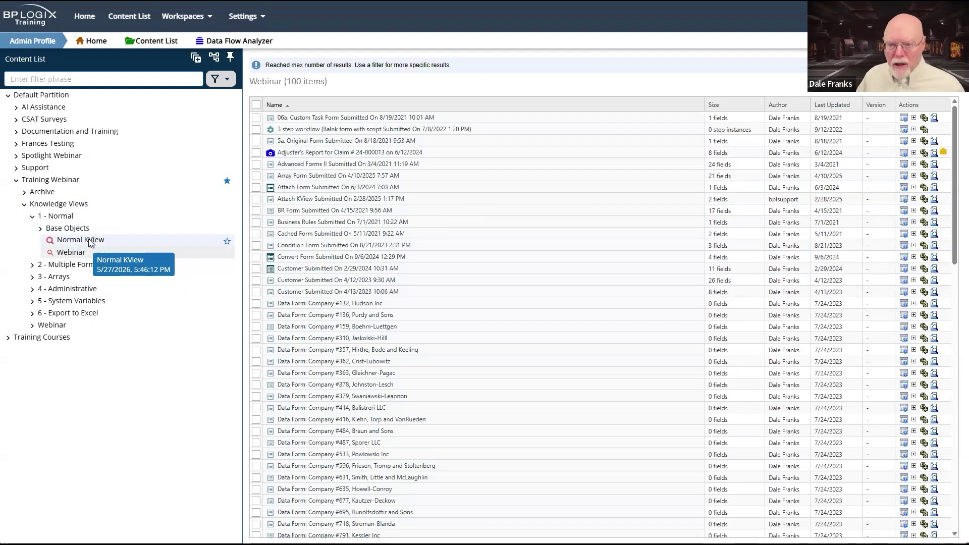
Step: Check the item count in the Webinar results title against the full list, from the first entry through the last
triple_click(296, 81)
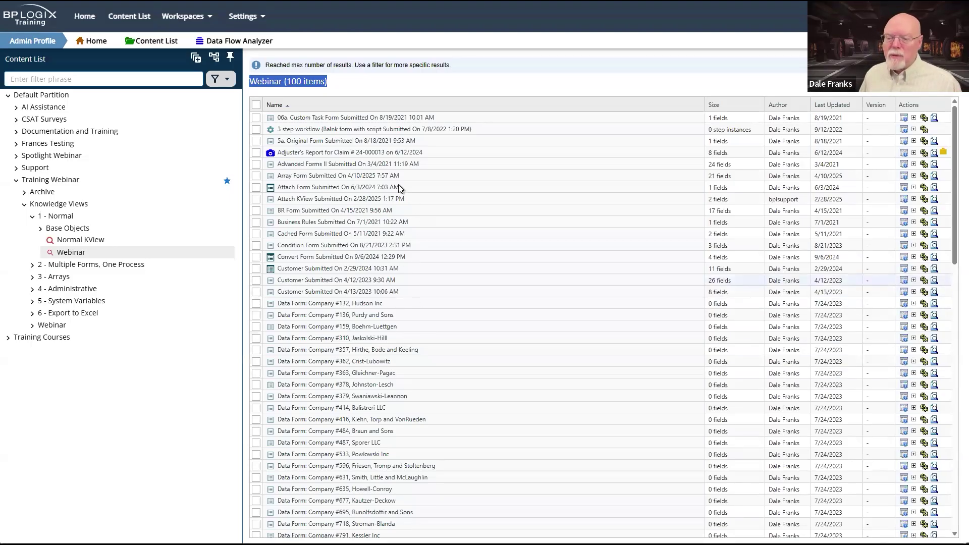
scroll(406, 156, down, 10)
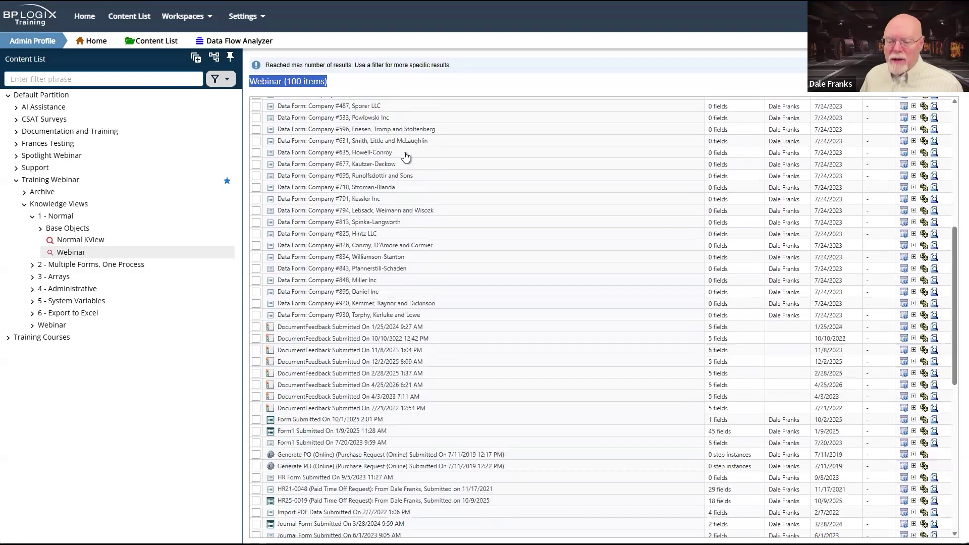
scroll(407, 157, down, 5)
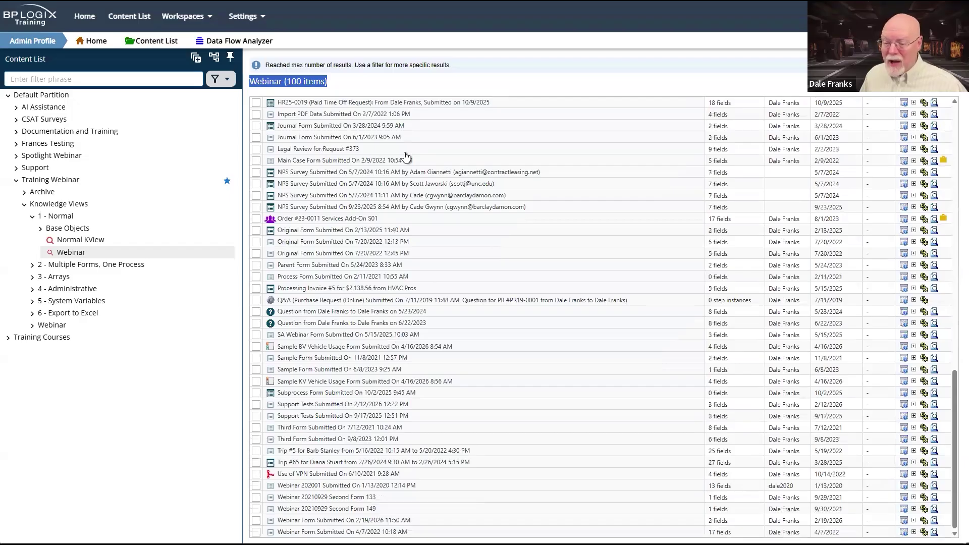
scroll(406, 156, up, 15)
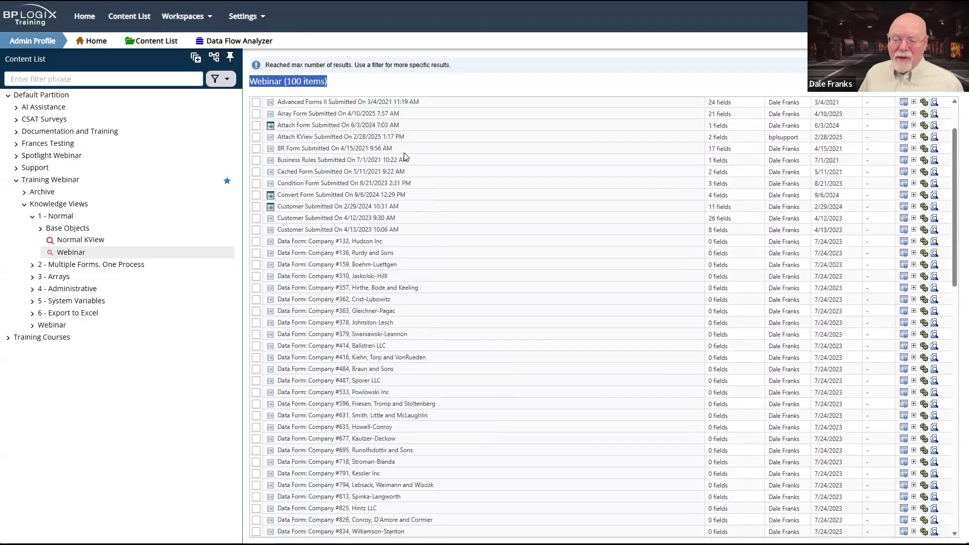
scroll(407, 156, up, 2)
scroll(407, 156, down, 10)
scroll(407, 156, down, 10)
scroll(406, 157, up, 20)
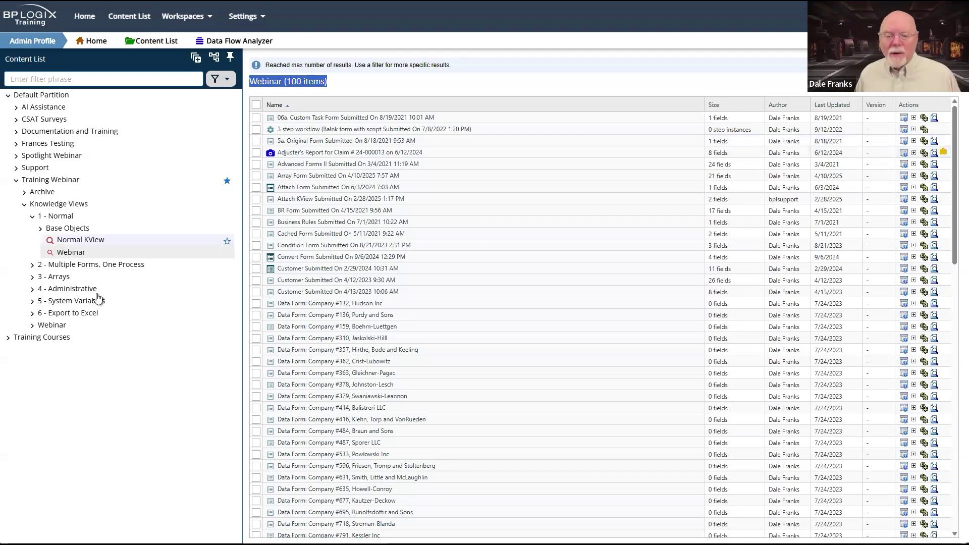
Step: Open the Webinar Knowledge View definition and review its Configure, Options and Columns settings
click(71, 252)
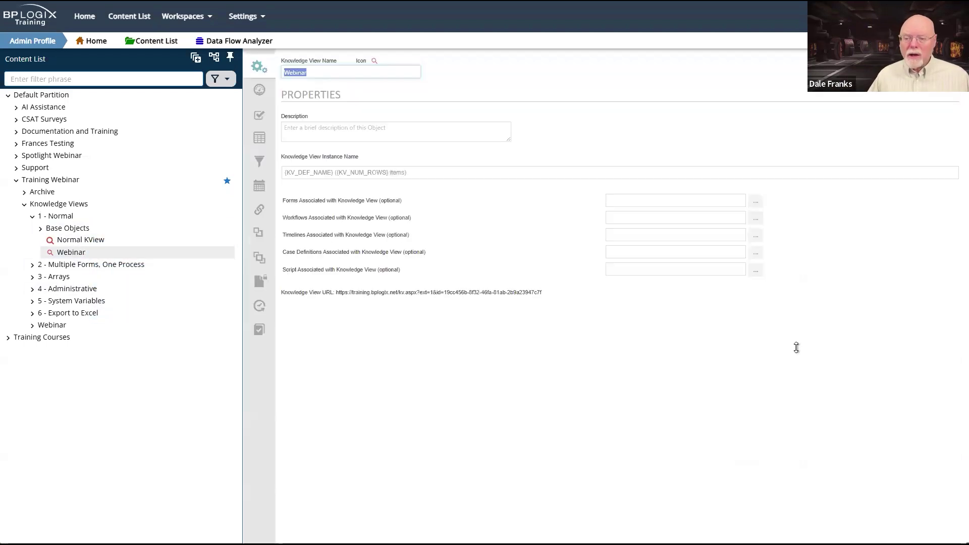
click(260, 90)
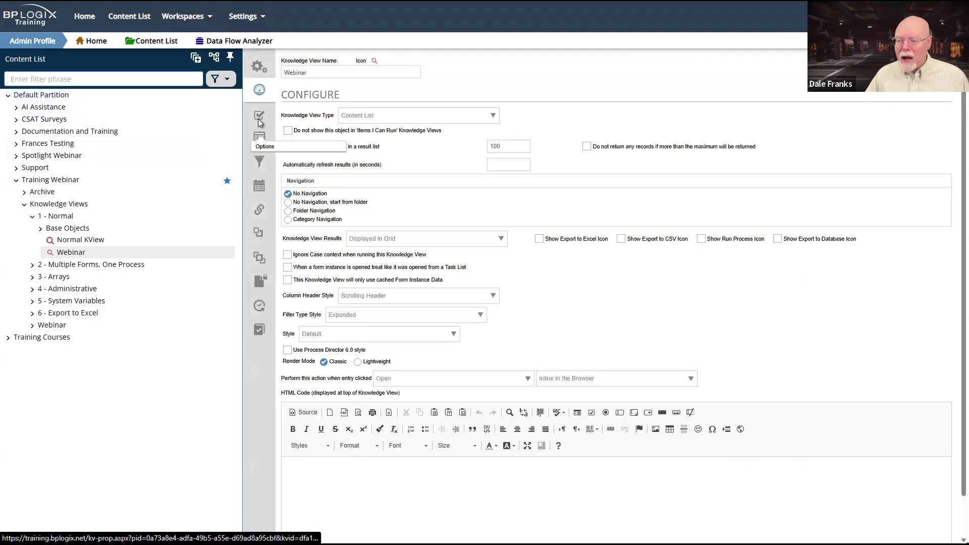
click(259, 119)
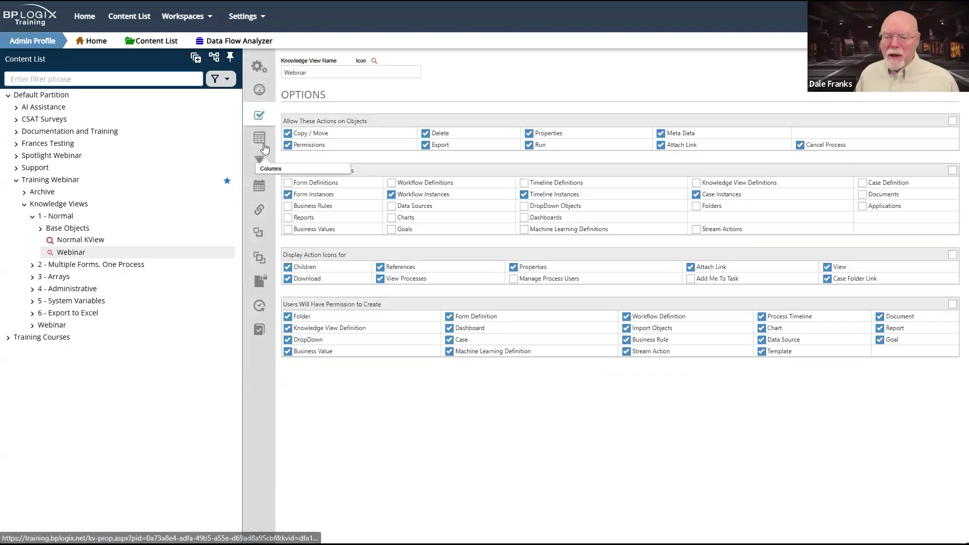
click(259, 140)
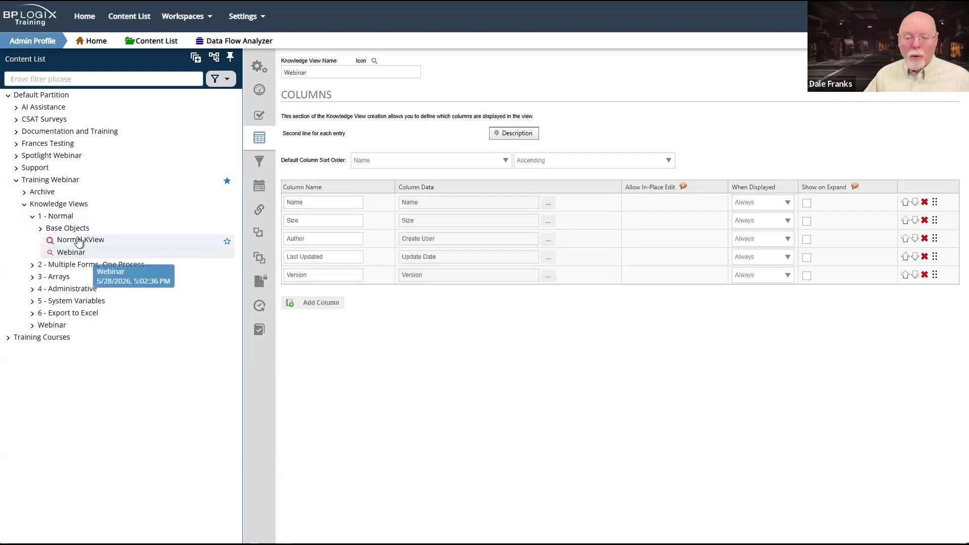
Step: Return to the Configure settings and check the maximum number of items in a result list
click(259, 90)
click(507, 151)
double_click(496, 152)
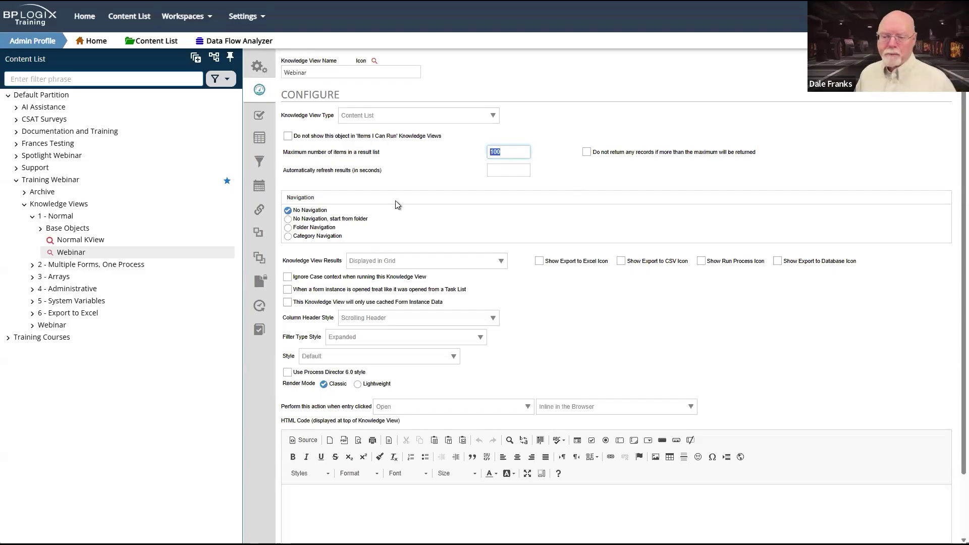
Step: In the Webinar Knowledge View's properties, associate the KV - Normal Form from the Base Objects folder of 1 - Normal
click(259, 66)
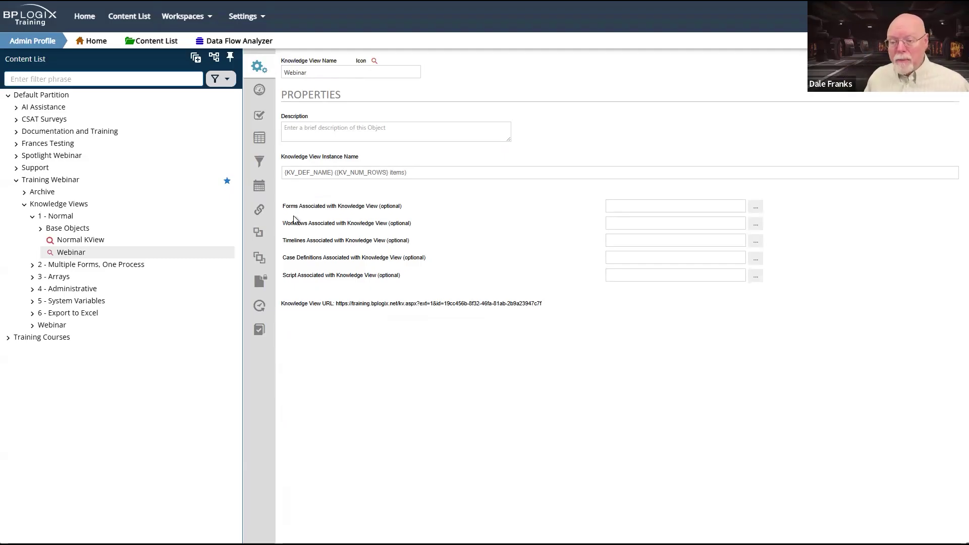
drag(283, 208, 402, 202)
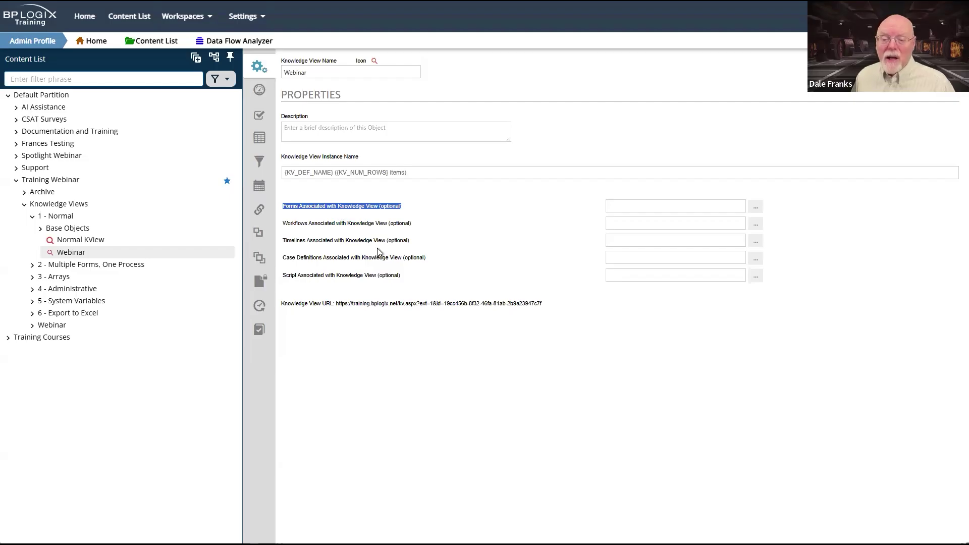
click(477, 387)
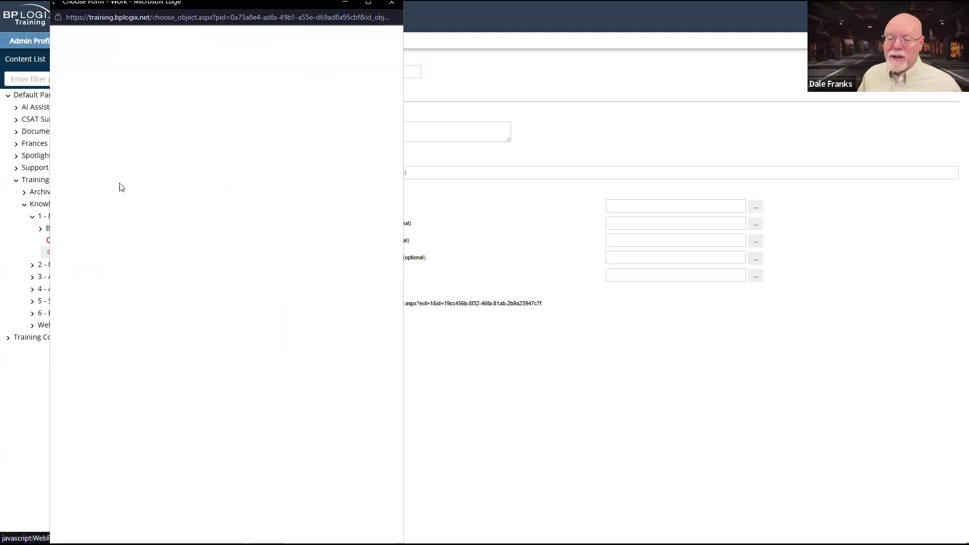
click(90, 398)
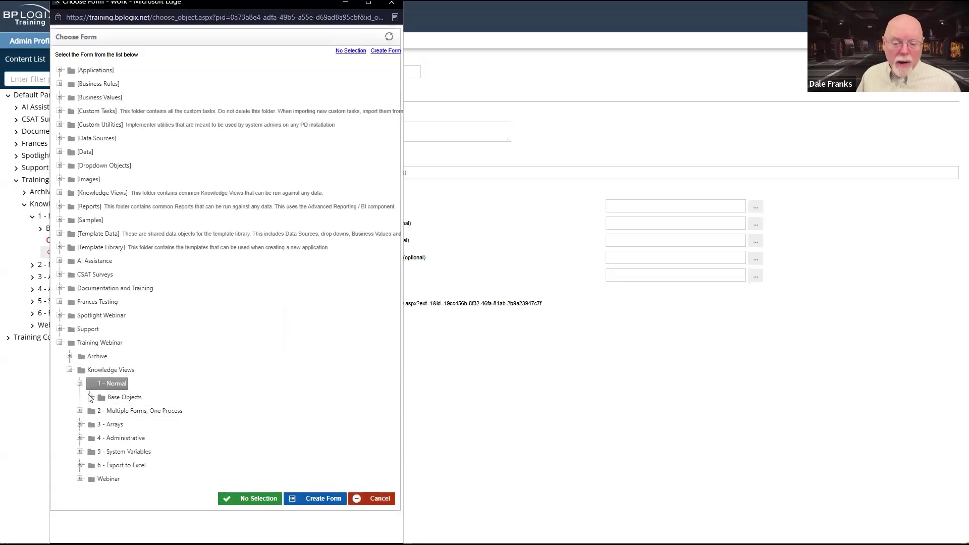
click(143, 411)
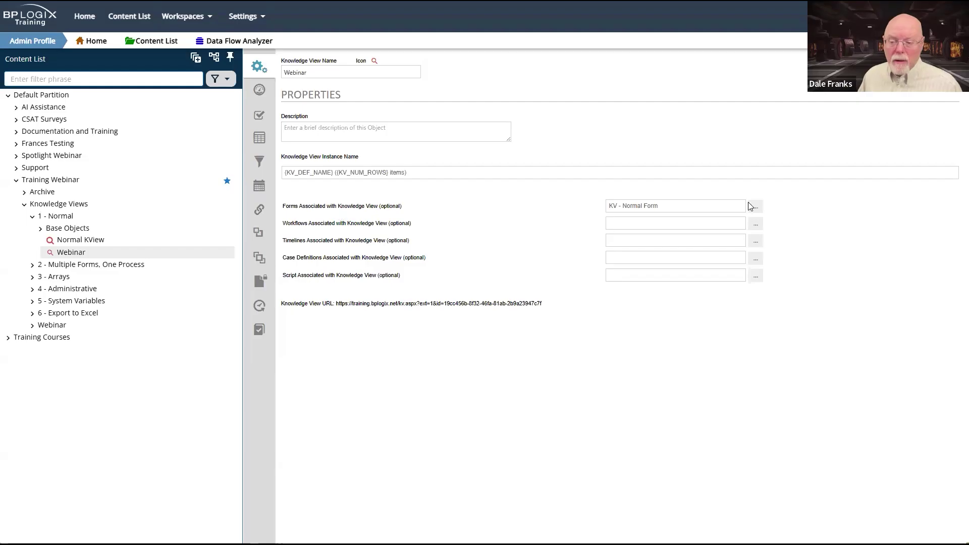
Step: Try associating the KV - Normal TL timeline with the Webinar Knowledge View and clear that association again
click(755, 247)
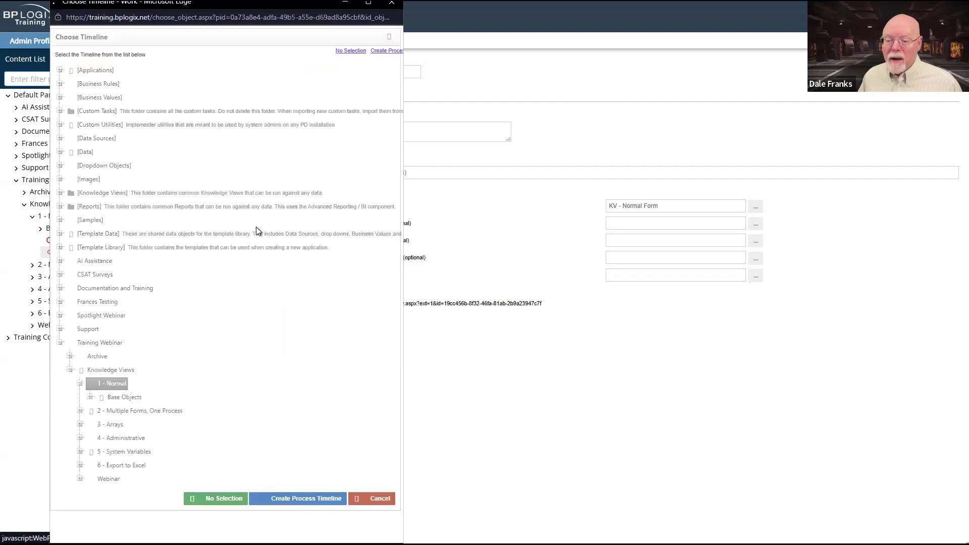
click(90, 396)
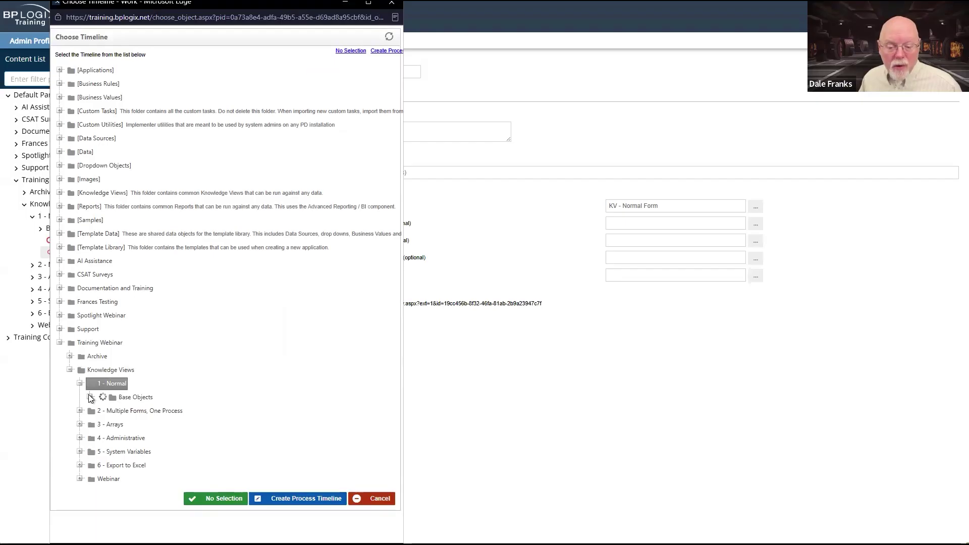
click(127, 412)
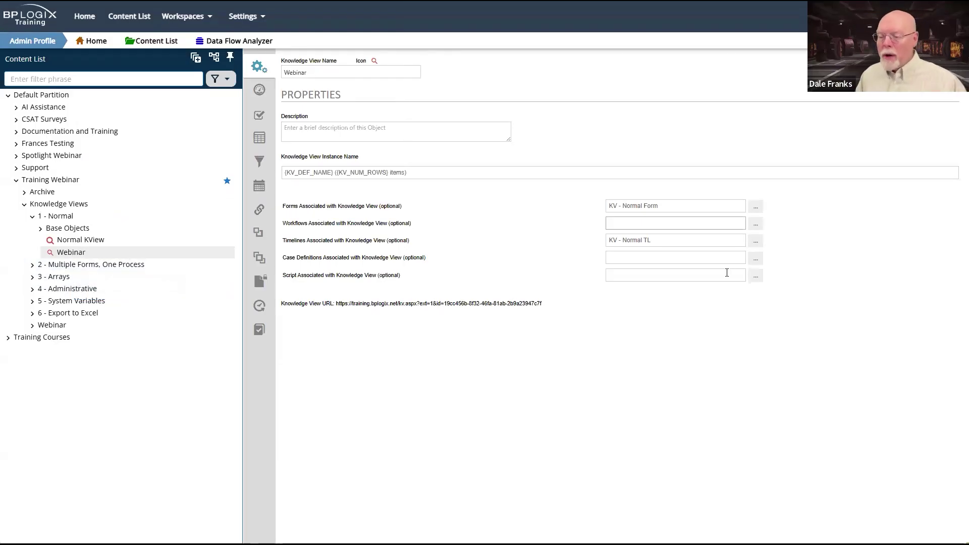
click(758, 242)
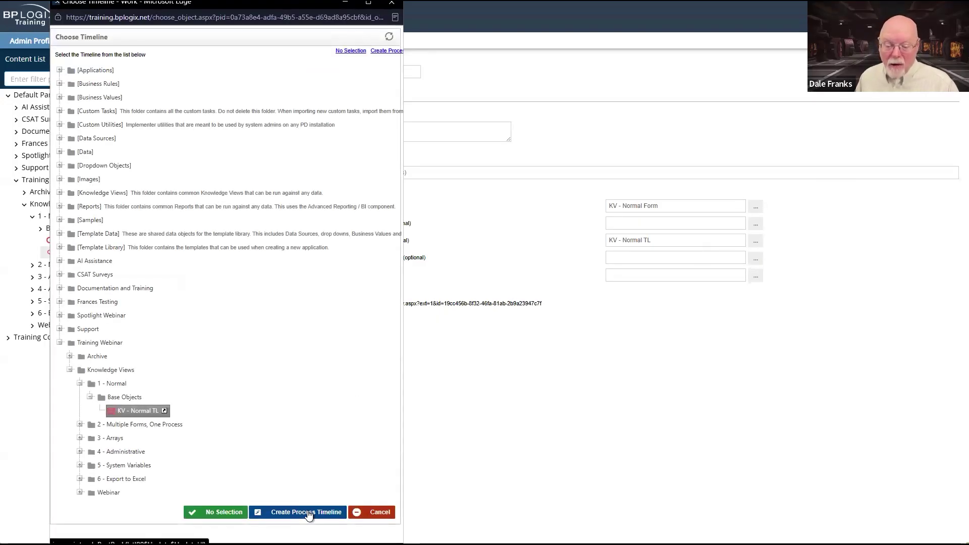
click(223, 512)
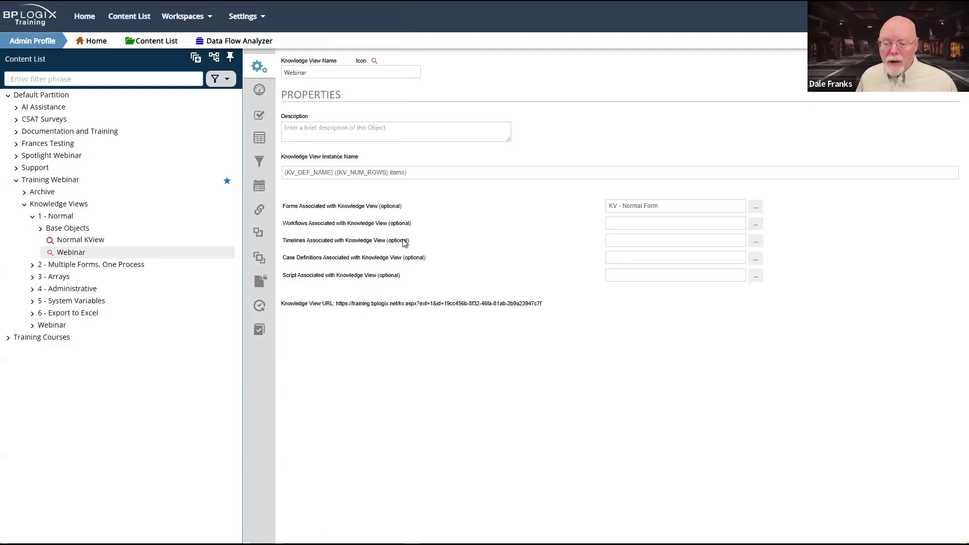
Step: Compare the timeline and form association settings in the Webinar Knowledge View's properties
drag(342, 258, 301, 240)
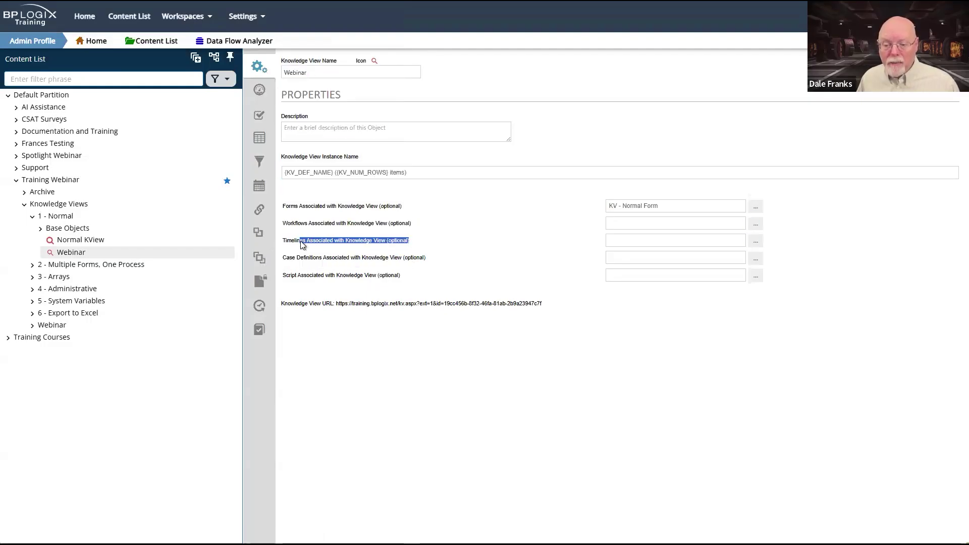
triple_click(350, 207)
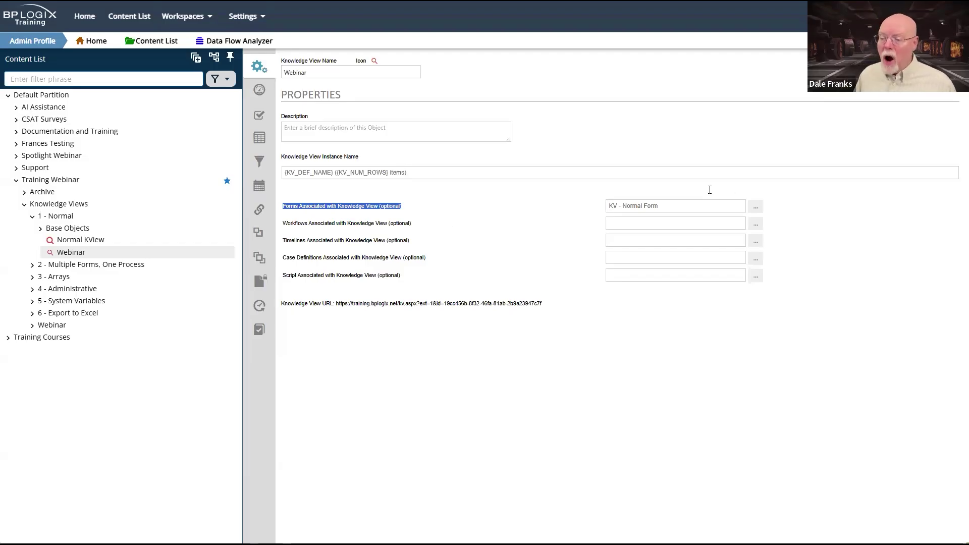
click(681, 206)
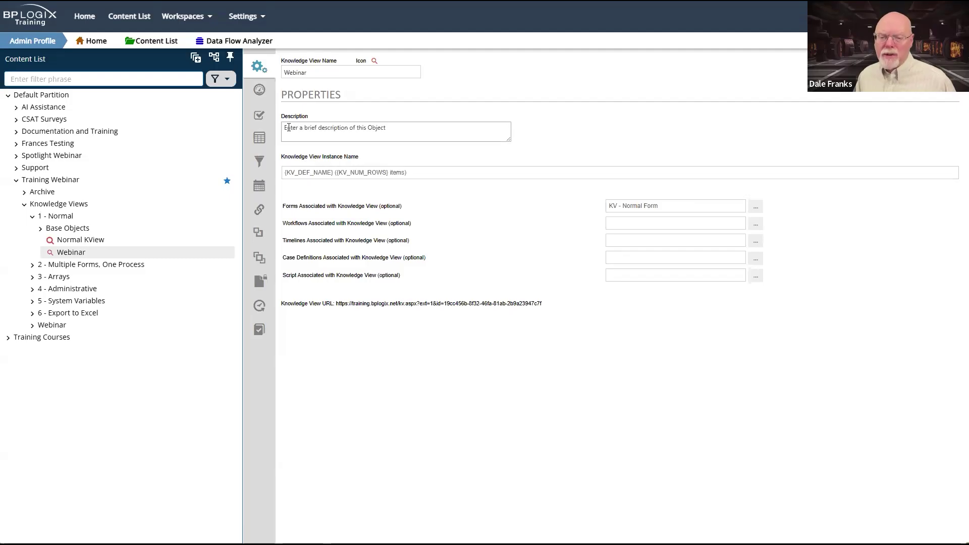
Step: Review the columns and options in the Normal KView definition and close it, discarding changes
click(71, 266)
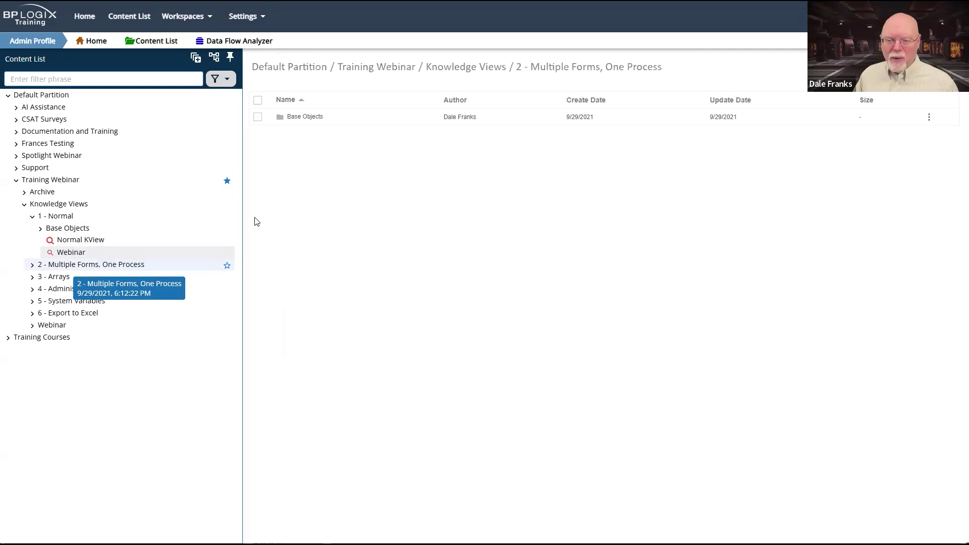
click(66, 243)
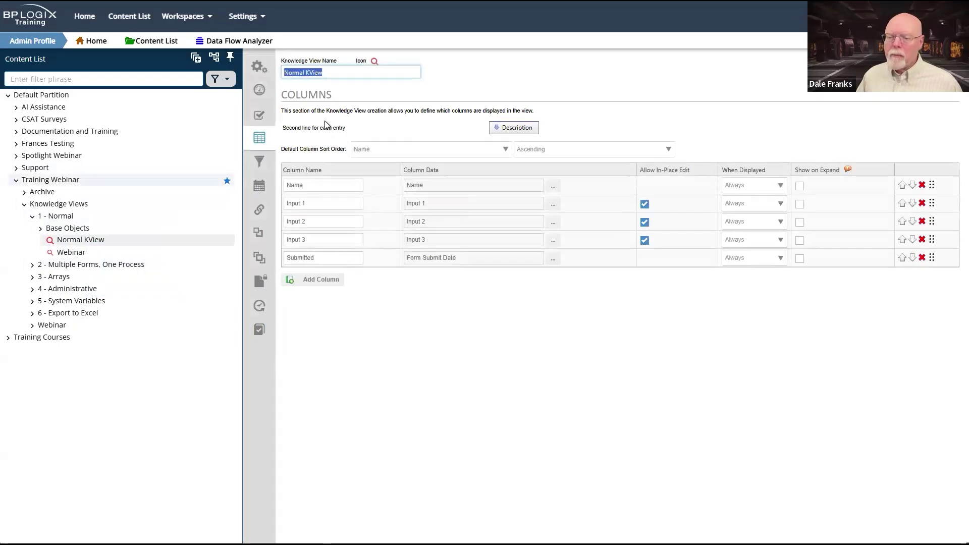
click(261, 91)
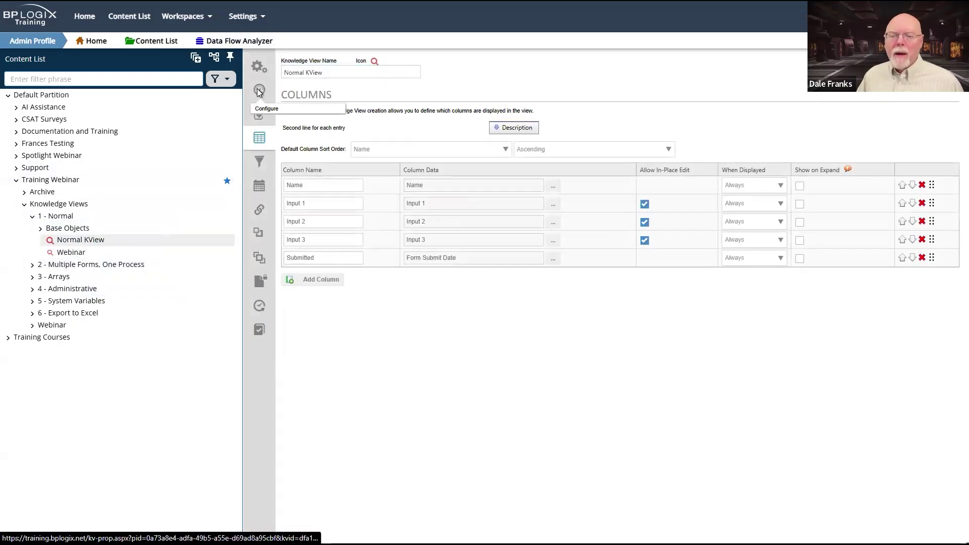
click(258, 118)
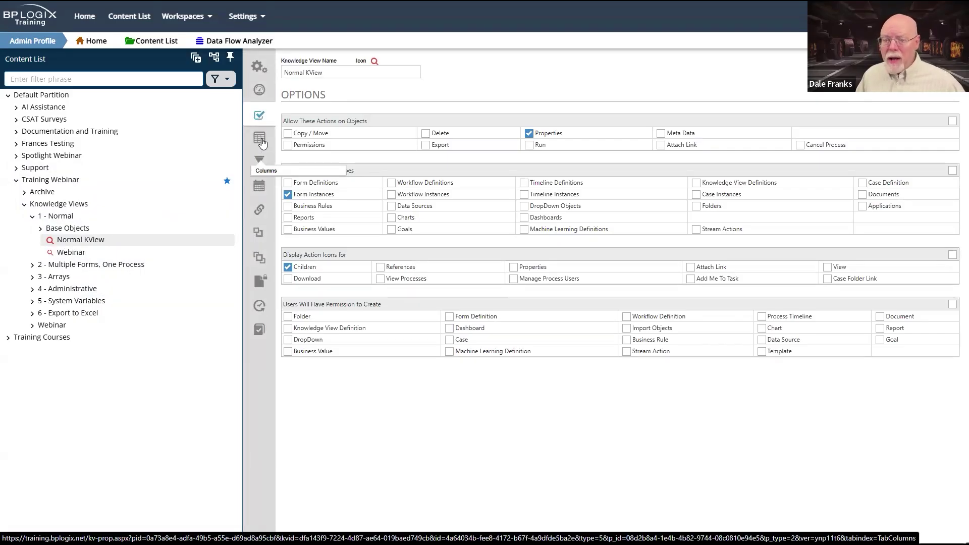
click(949, 83)
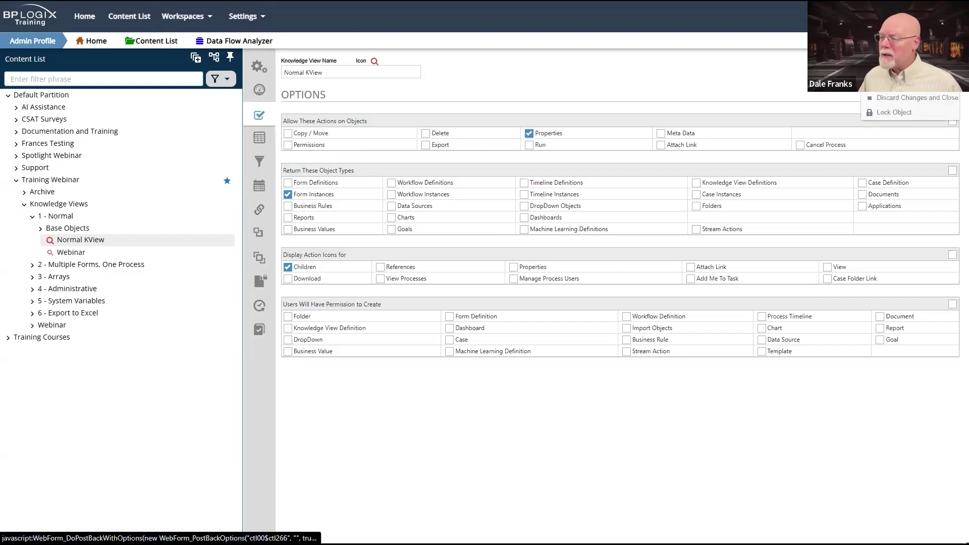
click(908, 98)
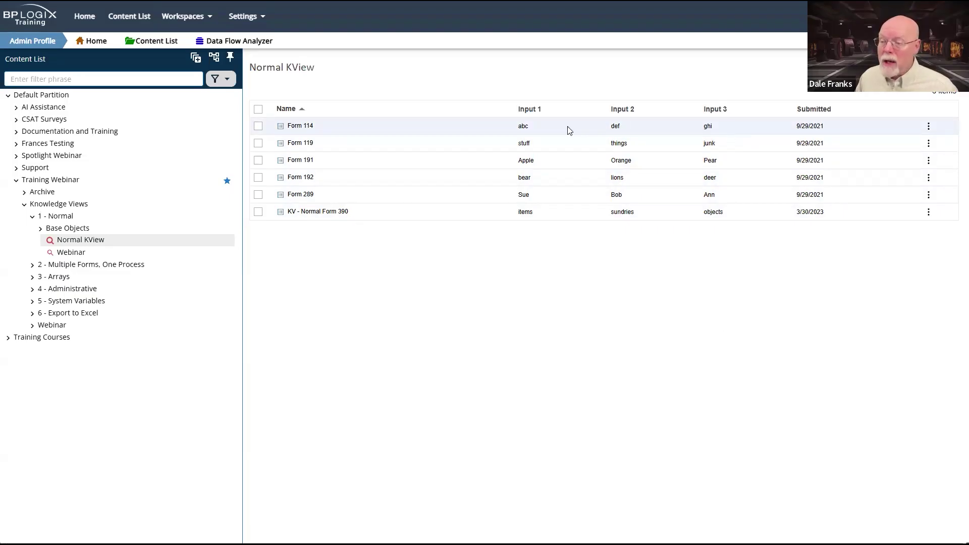
Step: Edit Form 114 in place in the Normal KView results, setting its Input 1 value to Owl
click(520, 128)
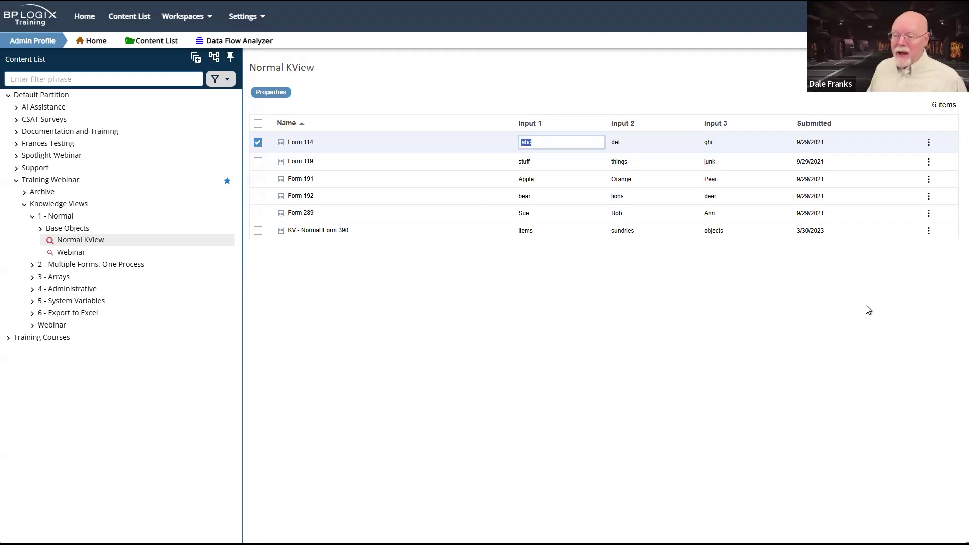
text(Owl)
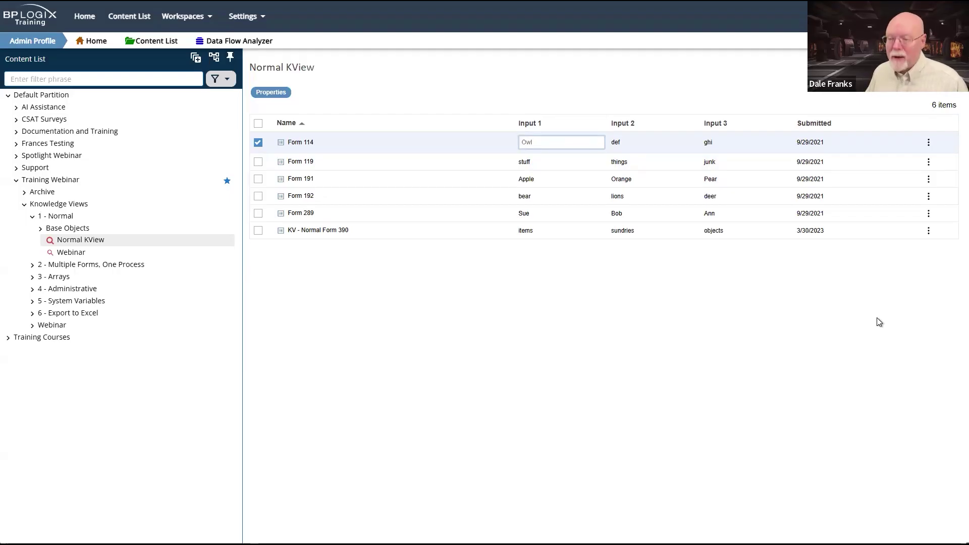
key(Return)
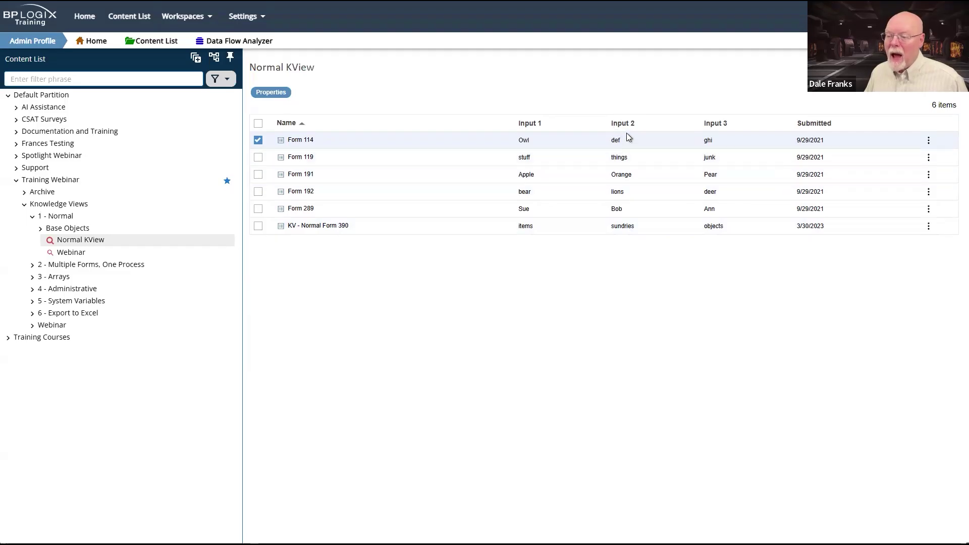
Step: Open the Form 114 instance to check its Input 1 value, and move its window clear of the results
click(621, 140)
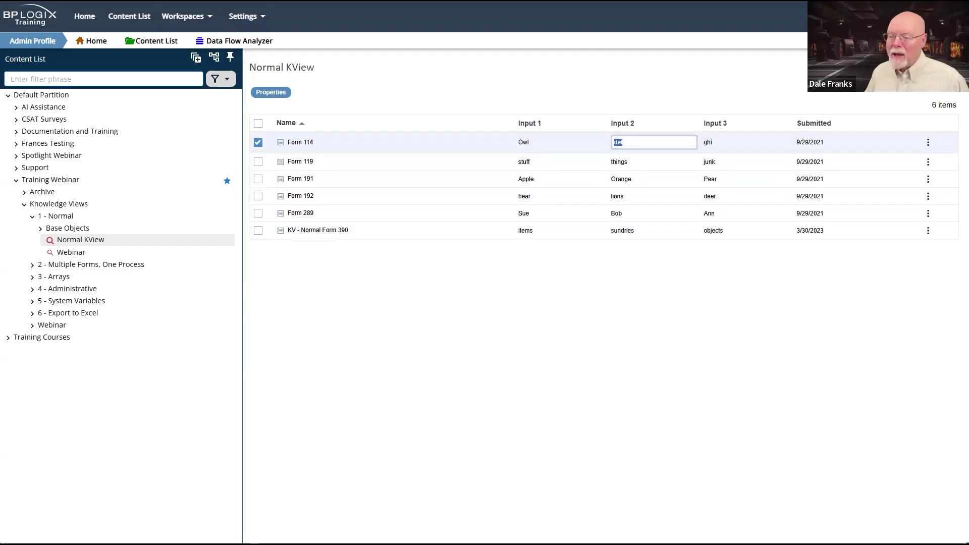
click(303, 145)
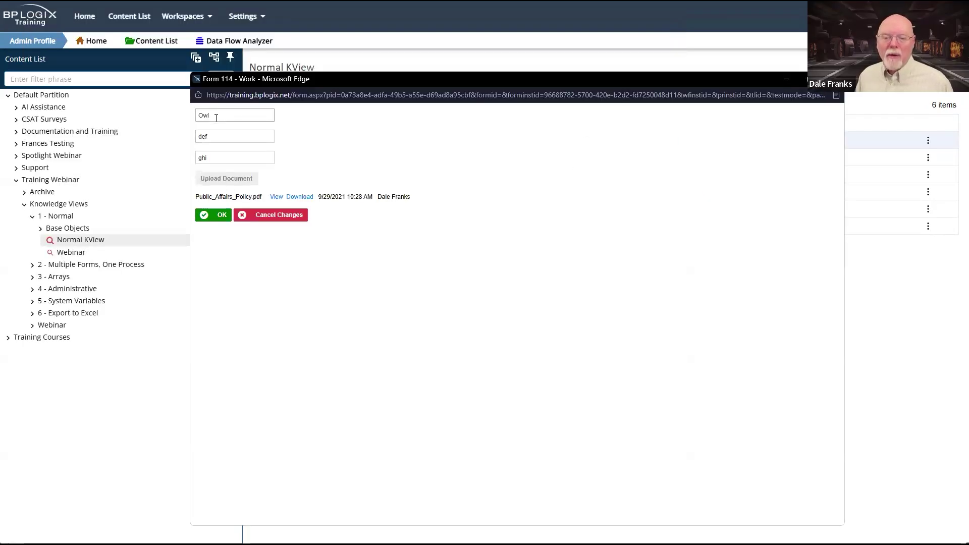
drag(462, 78, 591, 183)
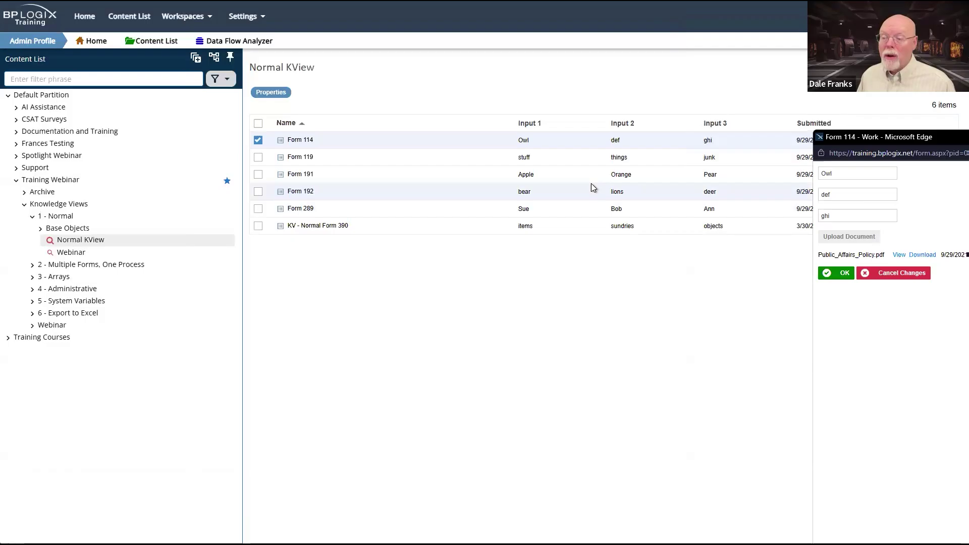
Step: Set Form 114's Input 2 to Gecko and Input 3 to Lion directly in the Normal KView results
click(622, 141)
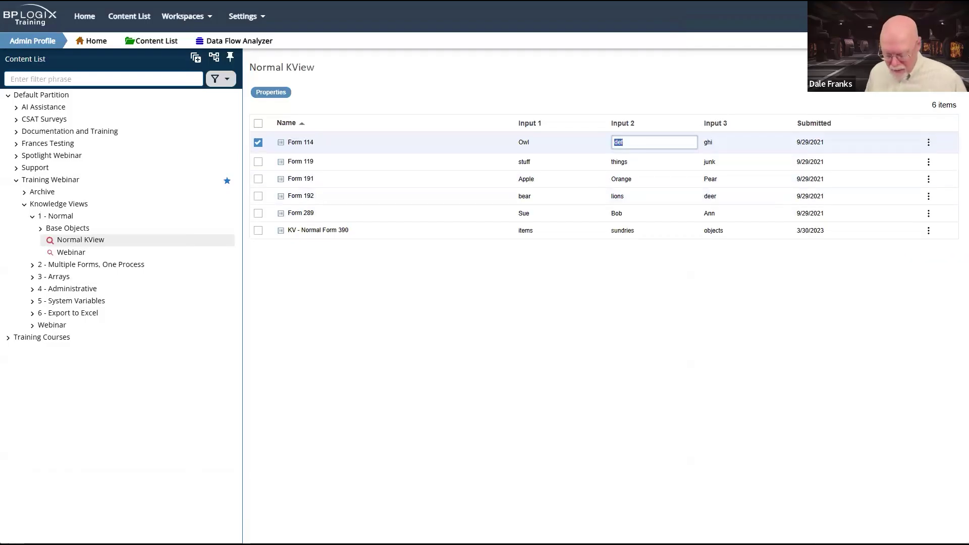
text(Gecko)
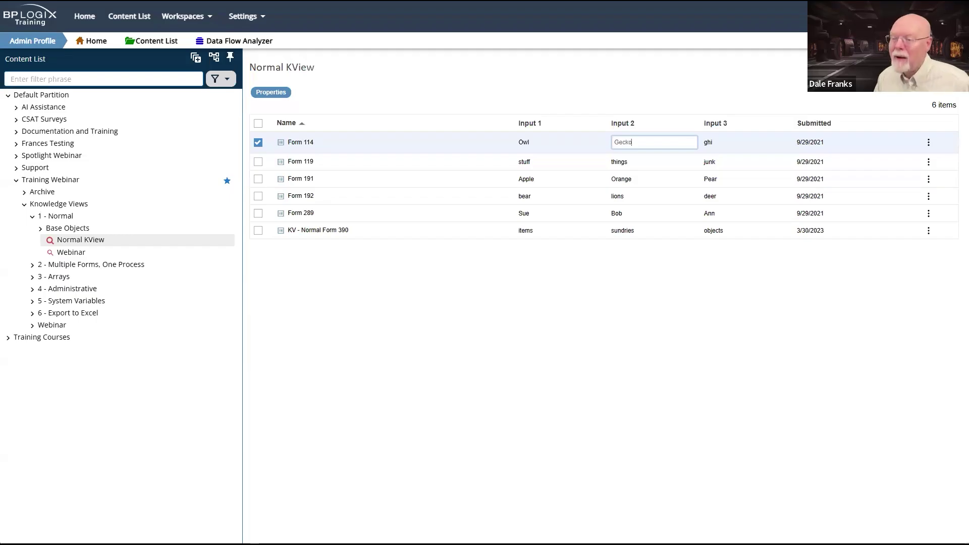
key(Tab)
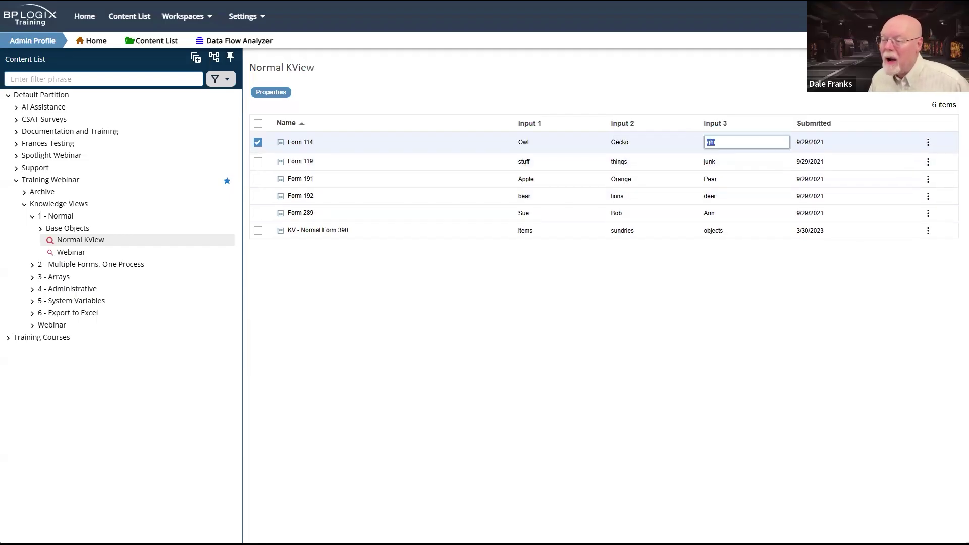
key(BackSpace)
text(Lion)
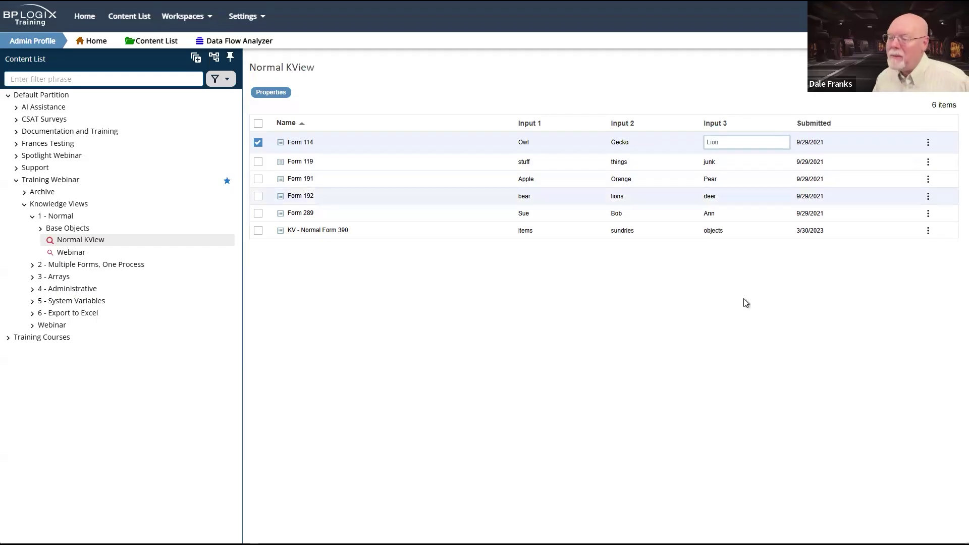
key(Return)
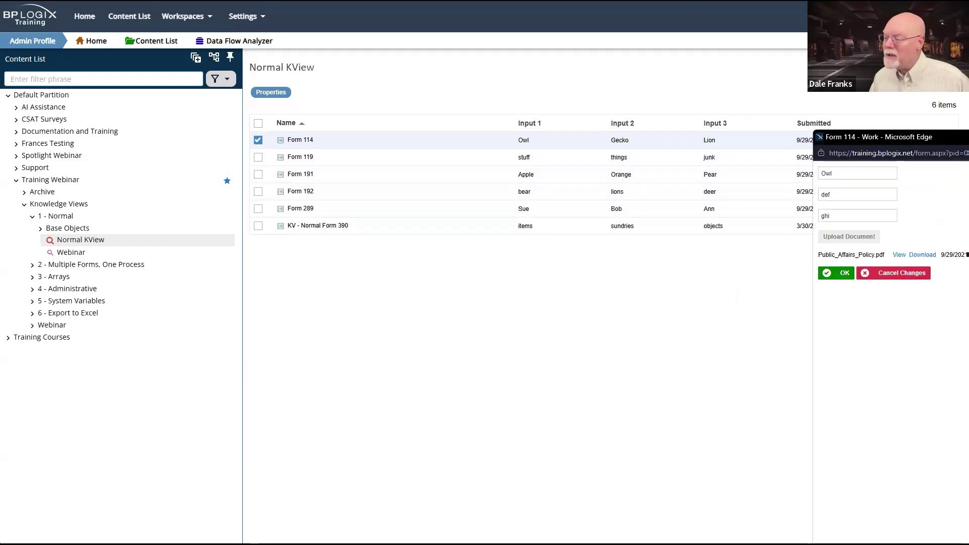
Step: Refresh the open Form 114 instance to check the in-place edits, and close its window
right_click(551, 339)
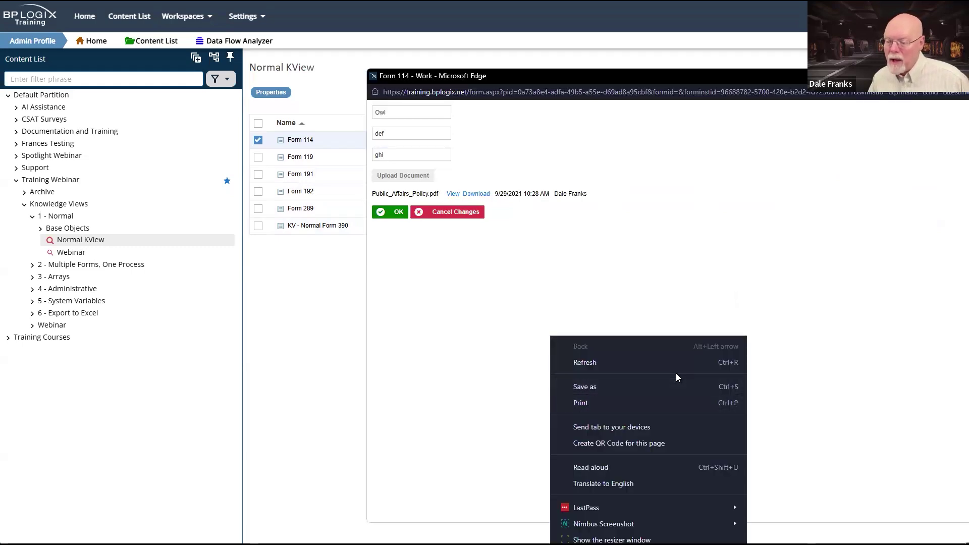
click(663, 362)
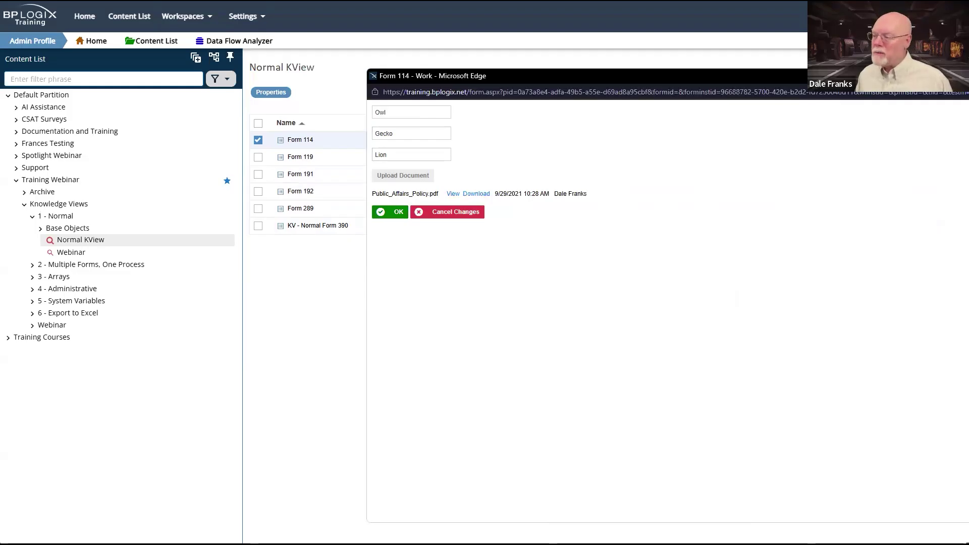
click(957, 76)
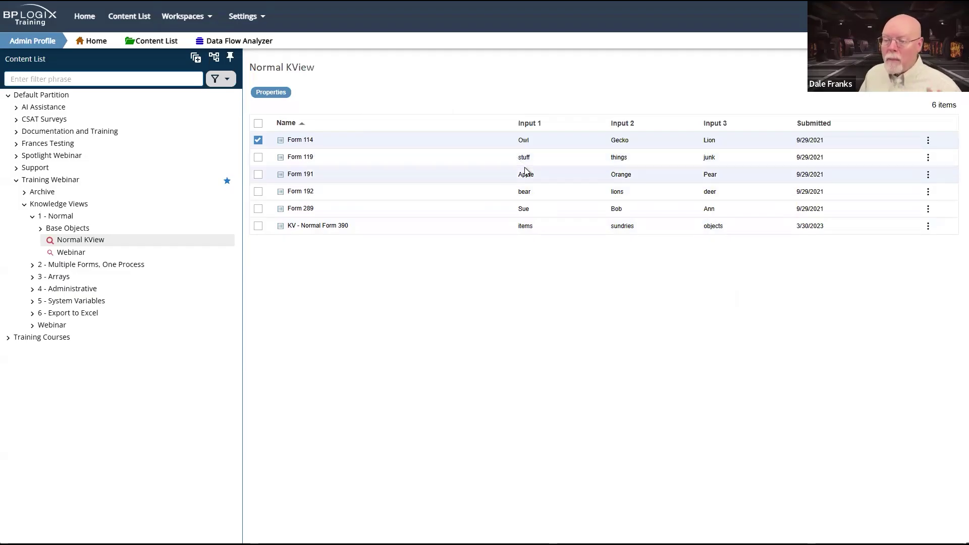
Step: Reopen the Normal KView definition and examine its column settings, including which columns allow in-place editing
click(88, 243)
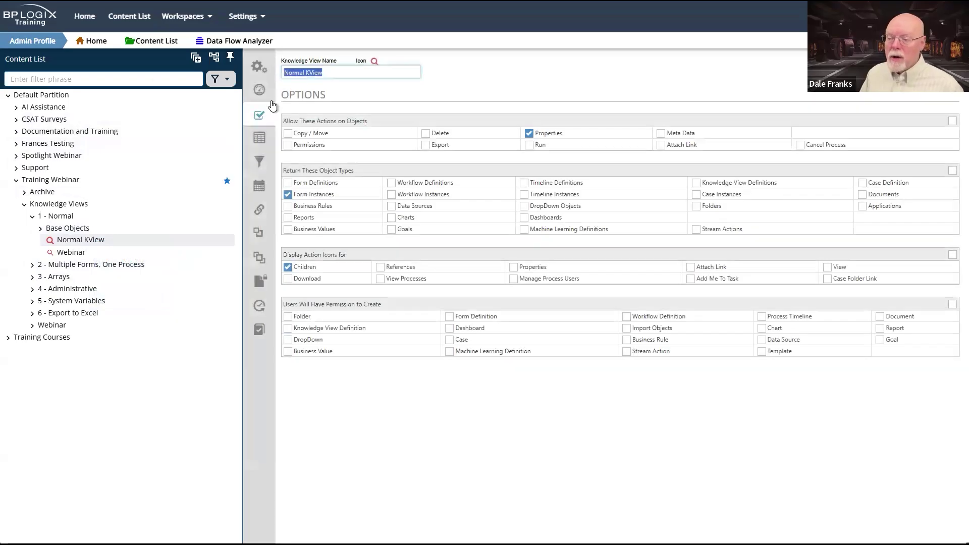
click(253, 140)
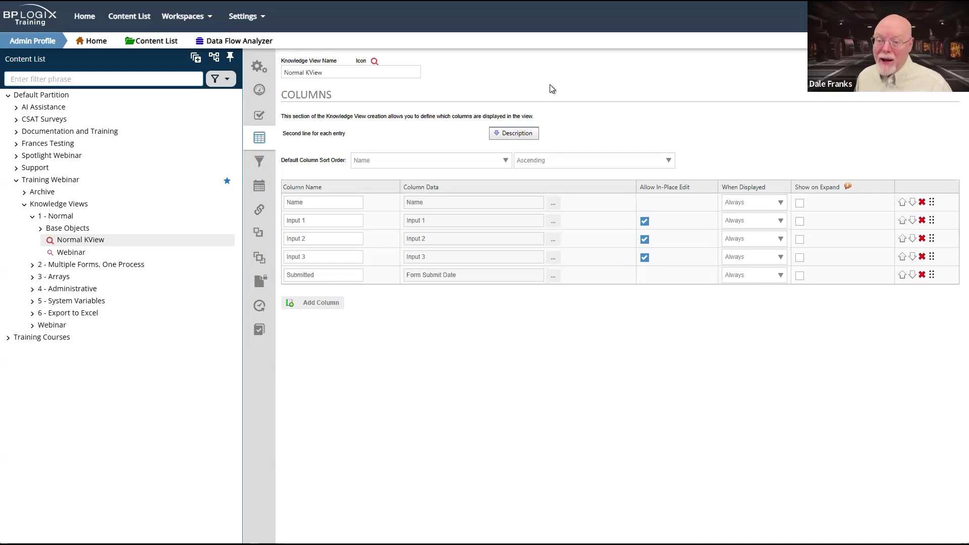
Step: Examine the Normal KView options and column settings, including the returned object types and displayed action icons
click(256, 116)
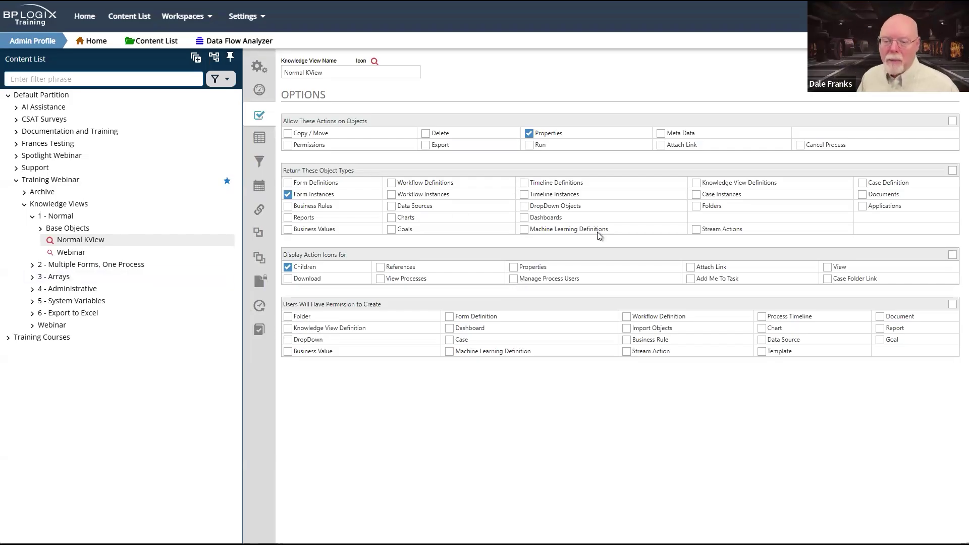
click(259, 137)
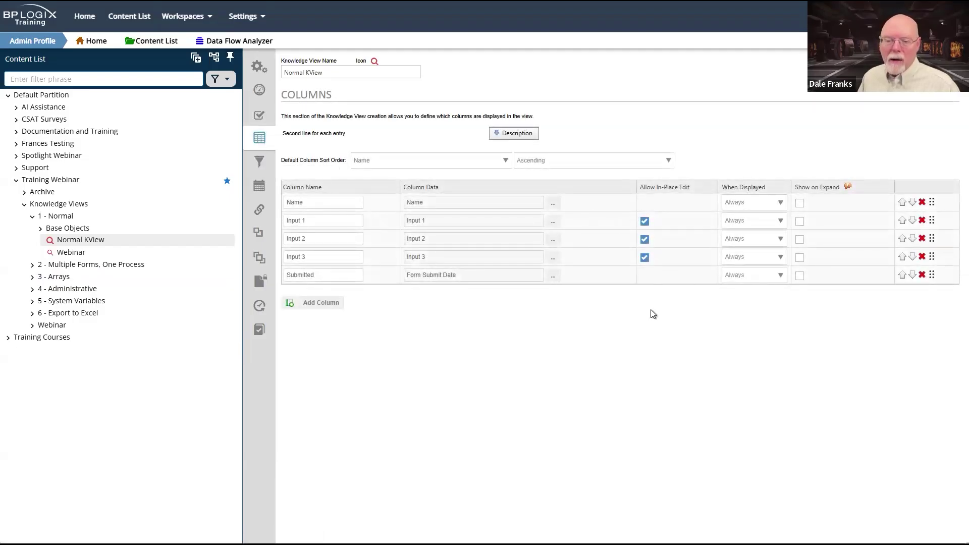
click(259, 115)
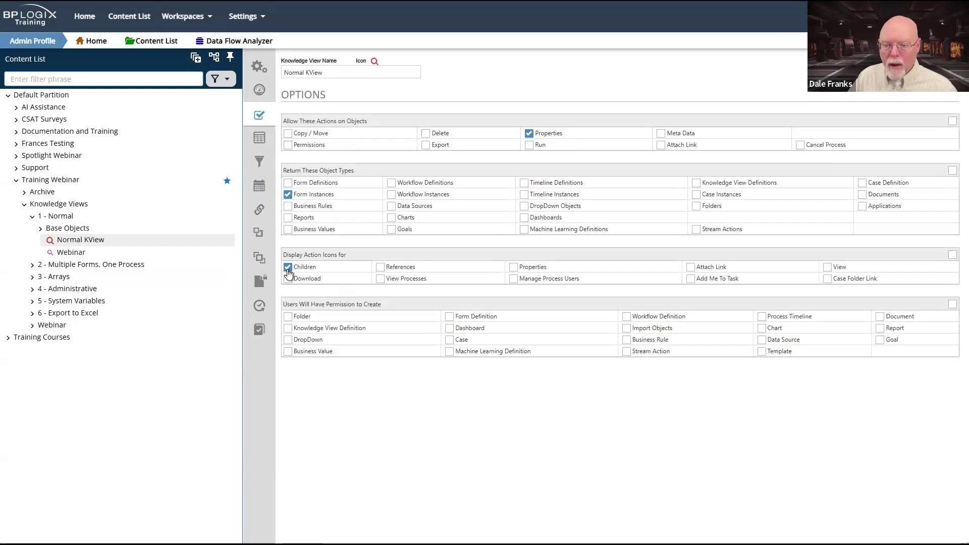
Step: Add a filter condition to Normal KView that uses the Form Submit Date system variable
click(260, 159)
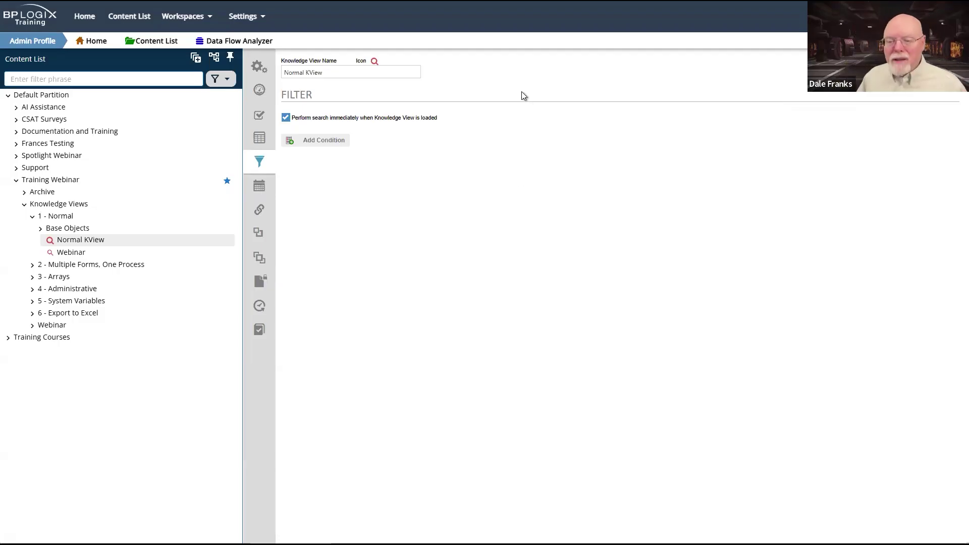
mouse_move(320, 146)
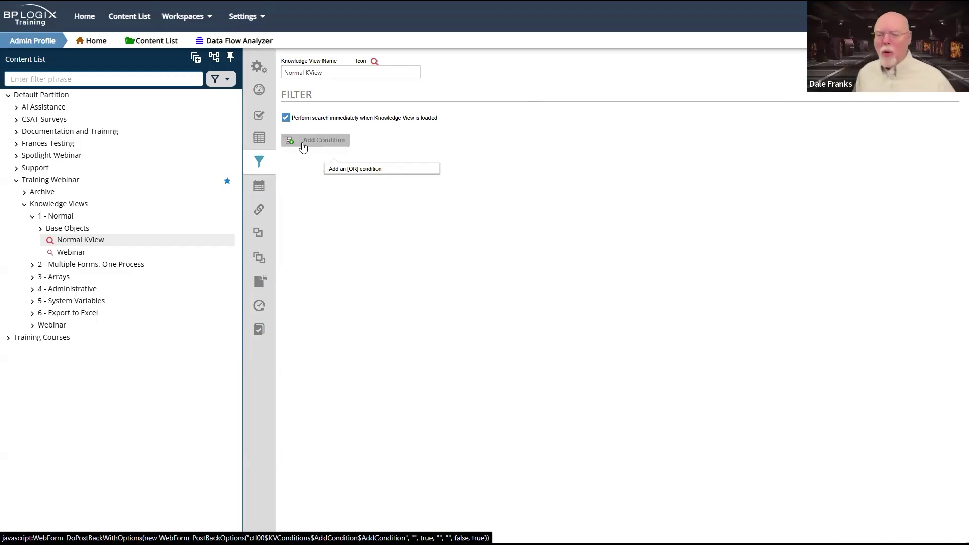
click(303, 146)
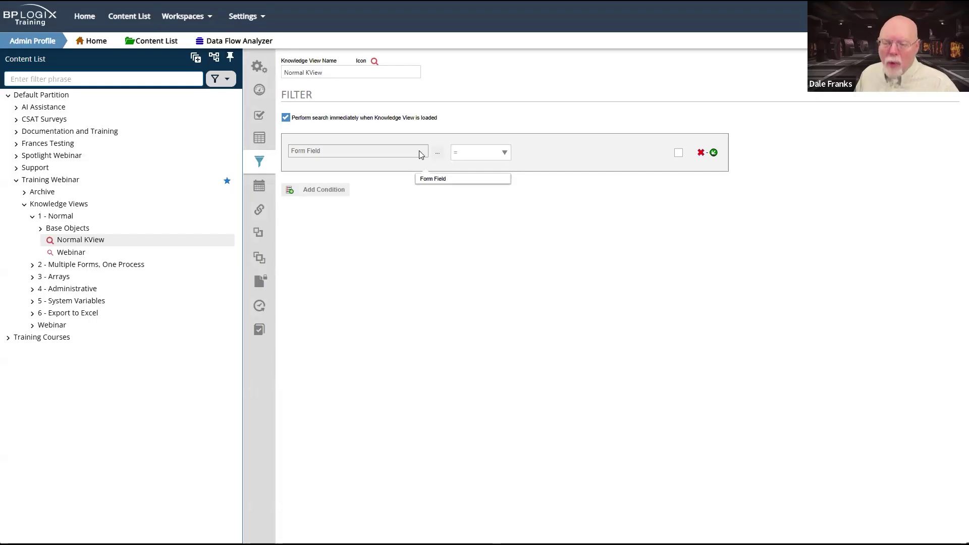
click(437, 155)
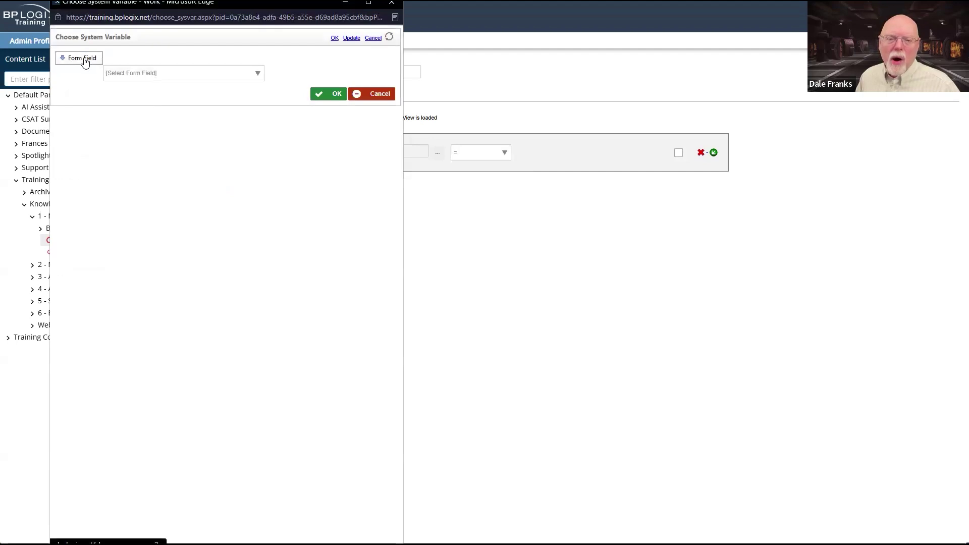
click(85, 61)
mouse_move(95, 74)
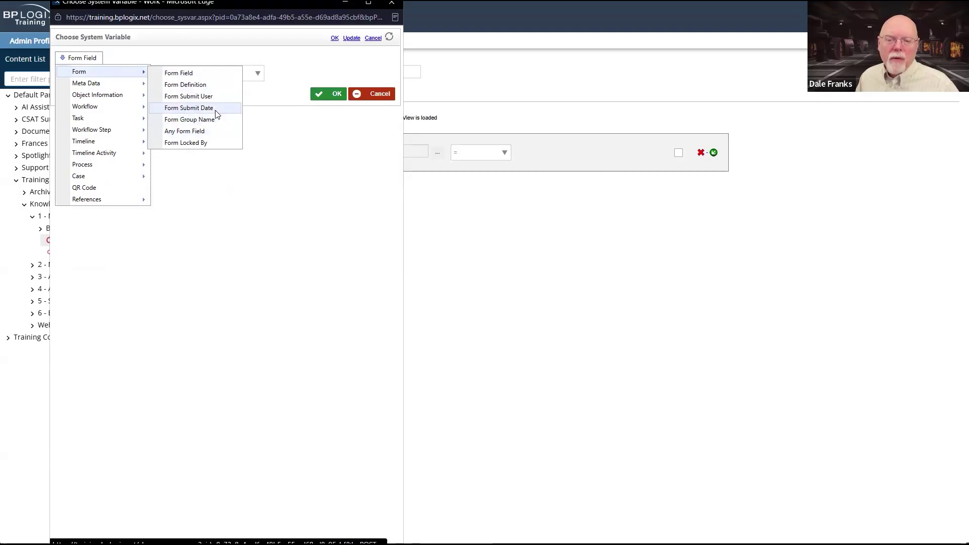
click(215, 109)
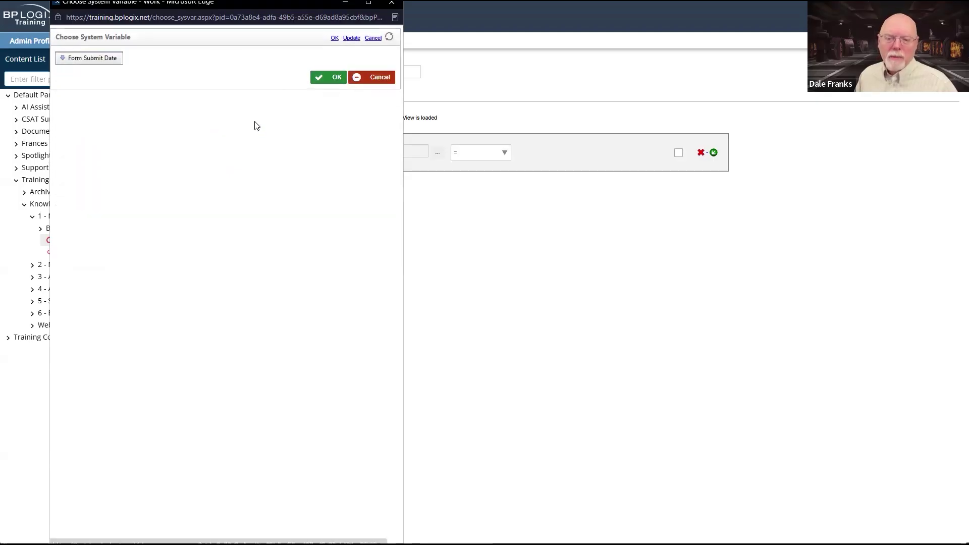
click(336, 77)
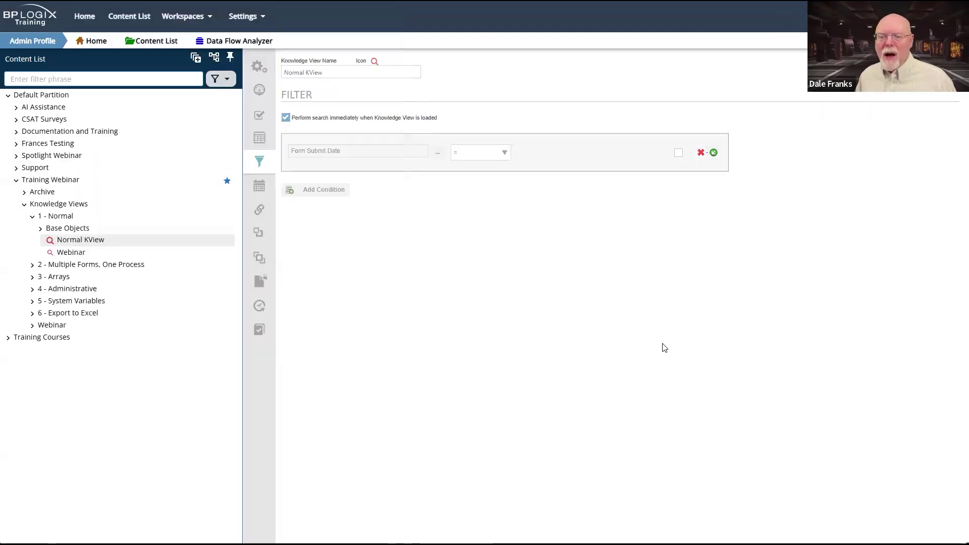
Step: Set the Form Submit Date condition to > 30 Days Ago and make it a user-editable search criterion
click(497, 160)
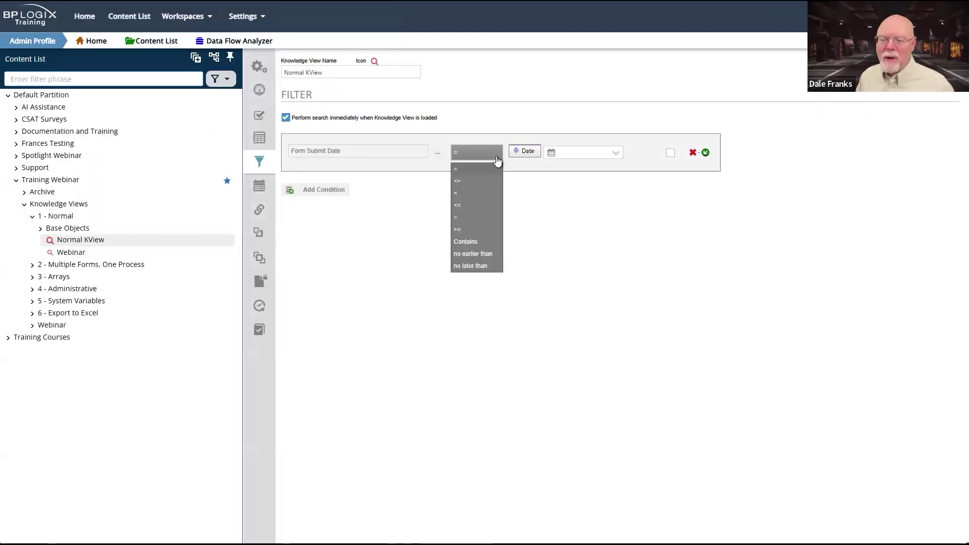
click(482, 220)
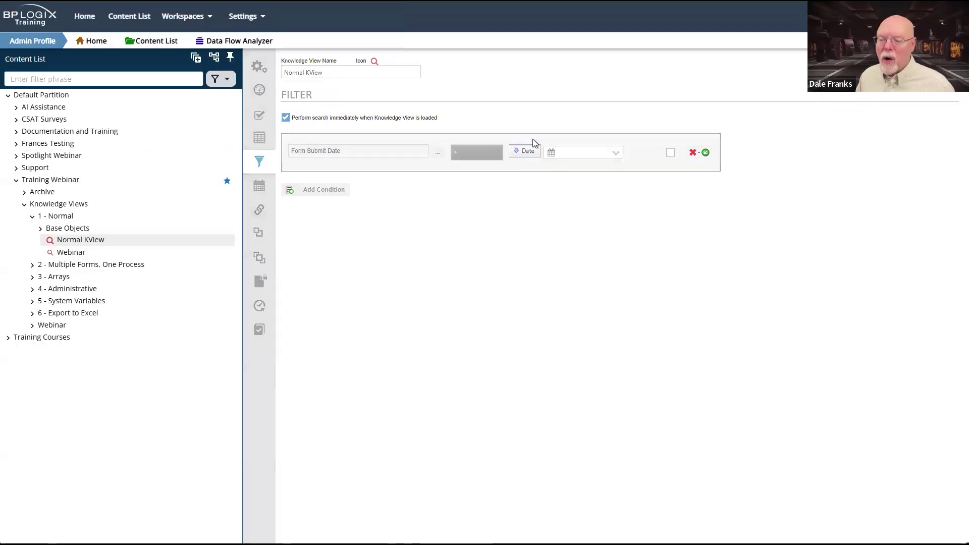
click(525, 151)
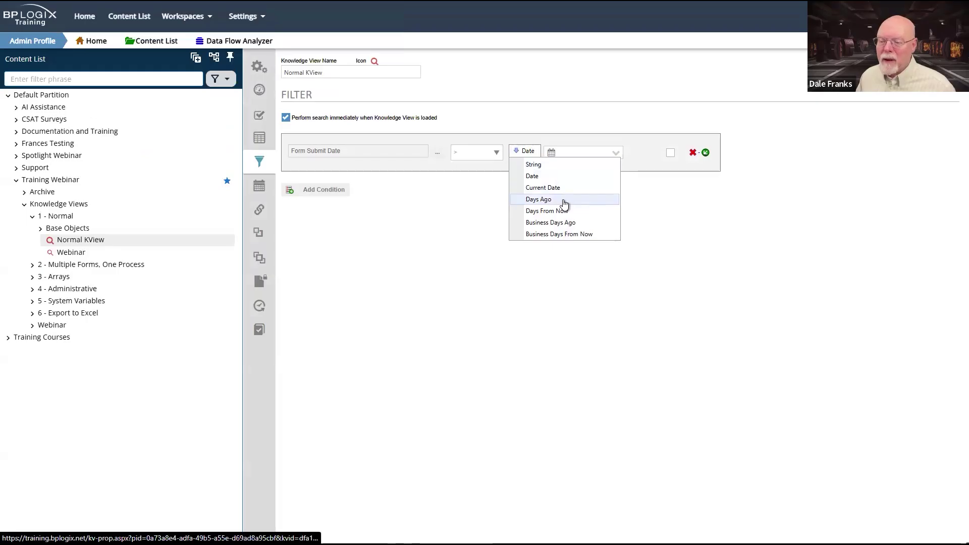
click(539, 199)
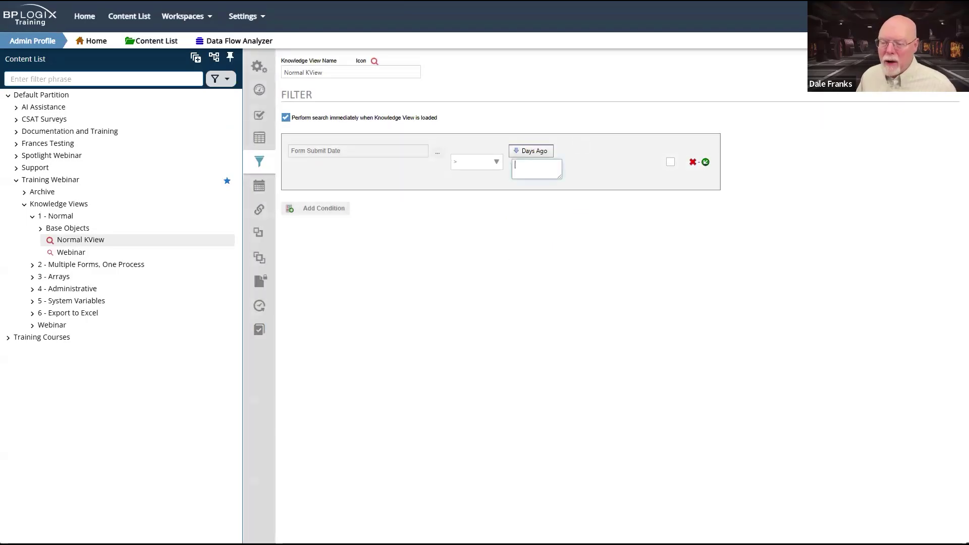
text(30)
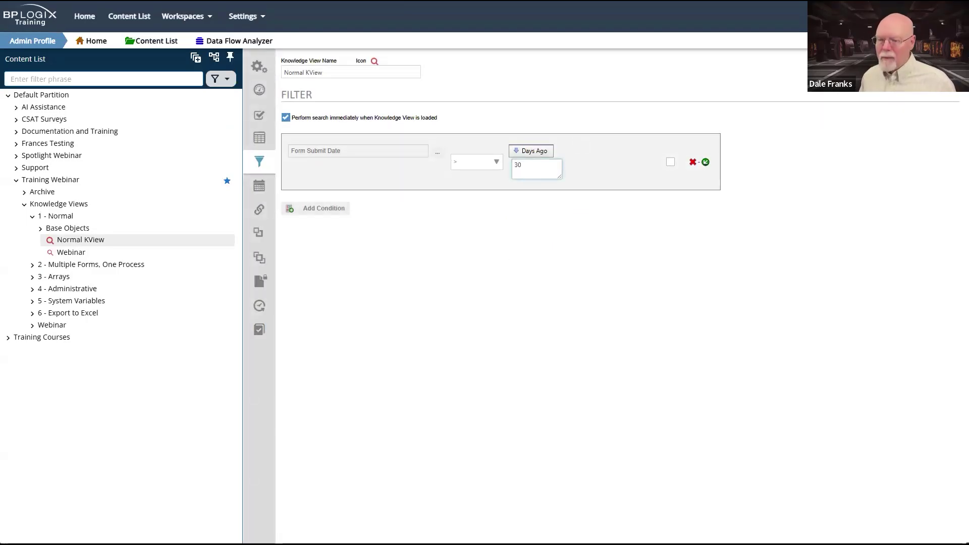
click(477, 161)
click(478, 167)
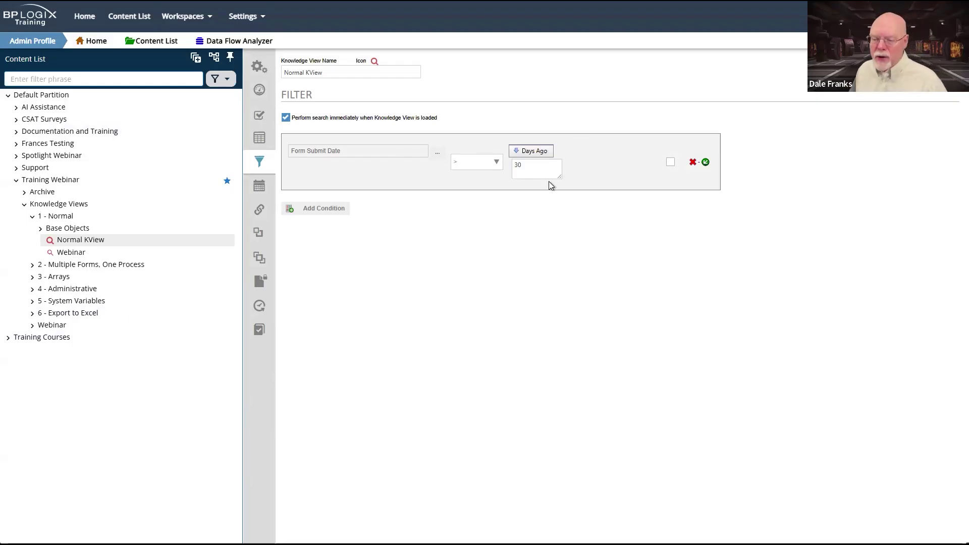
click(672, 163)
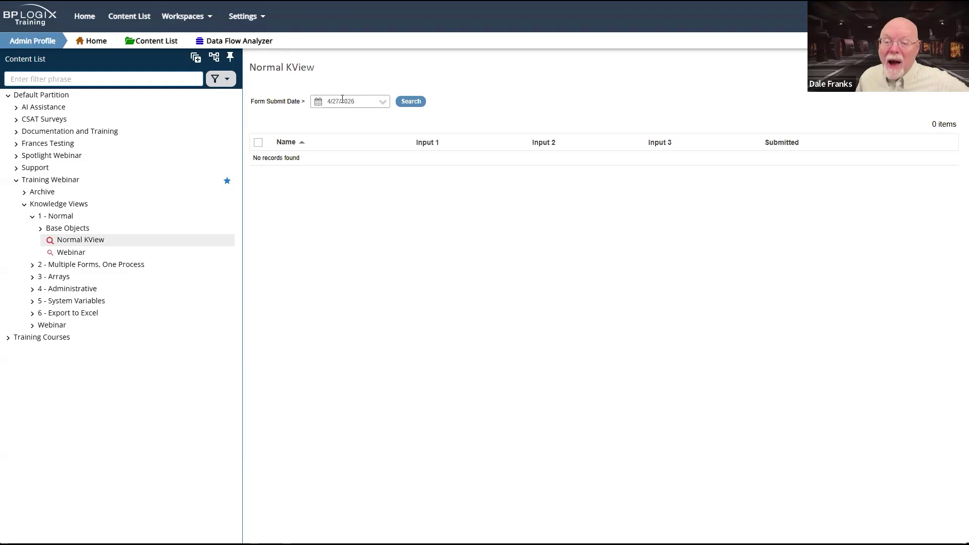
Step: Search the Normal KView results for forms with a Form Submit Date after 04/01/2017
click(383, 103)
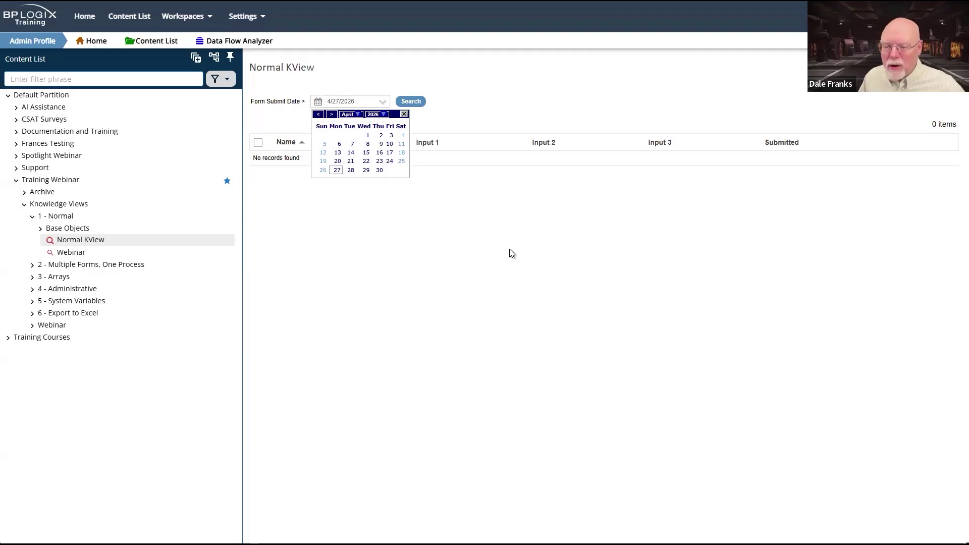
click(382, 115)
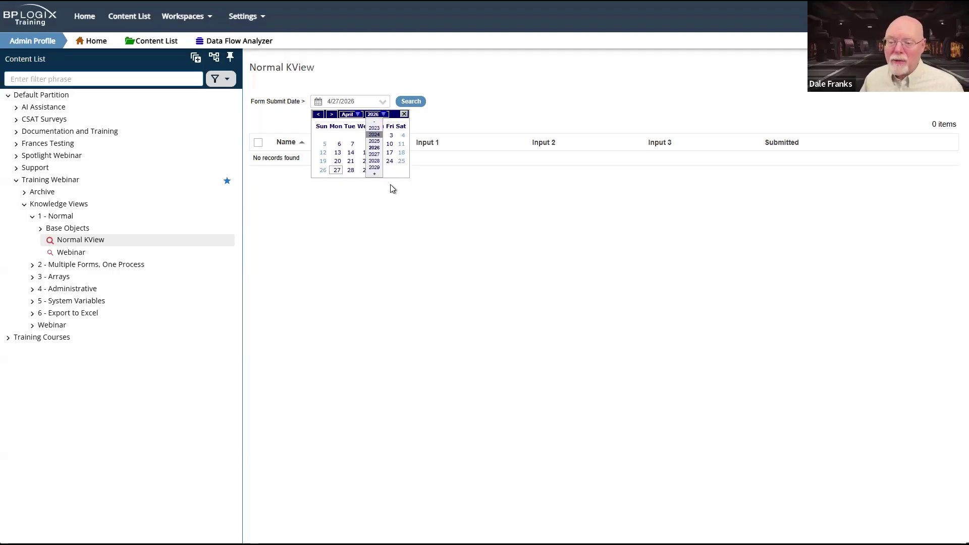
click(382, 115)
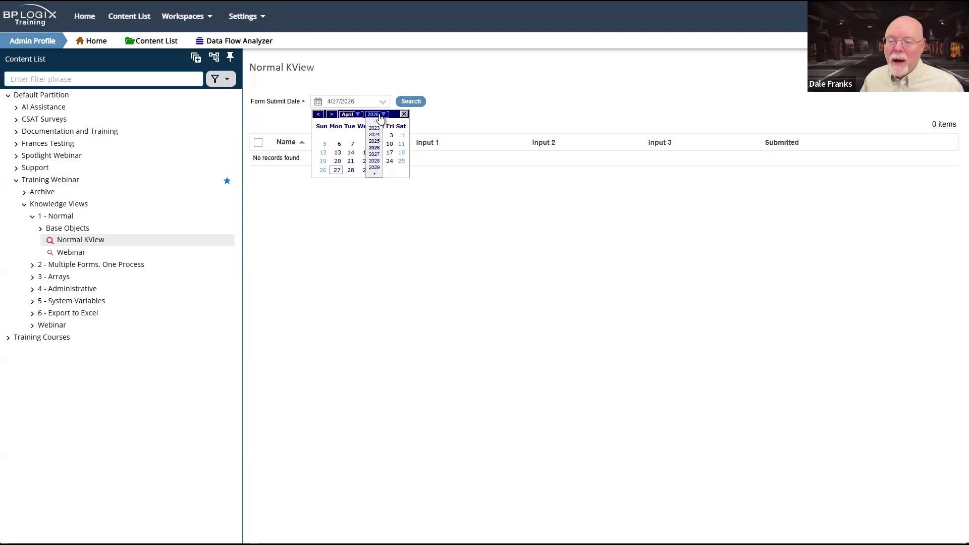
click(375, 122)
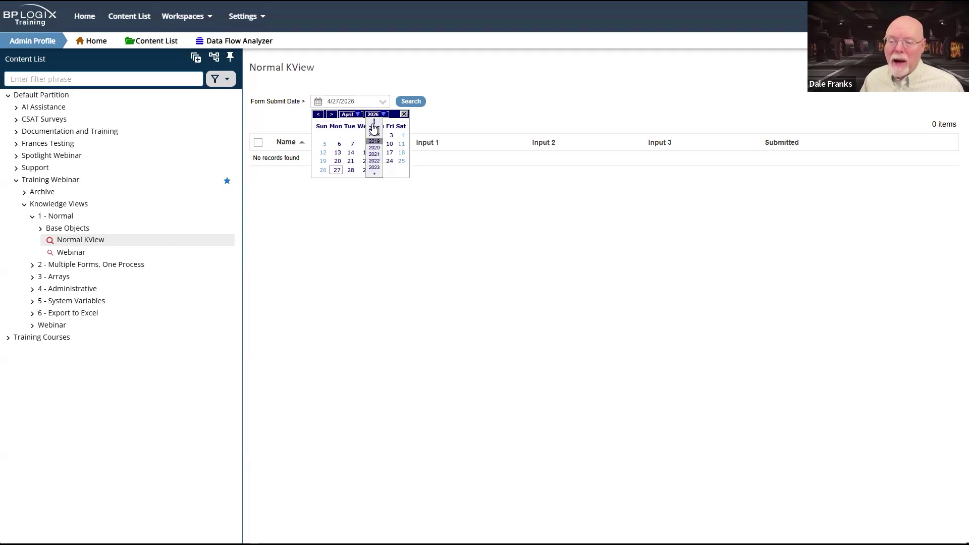
click(374, 129)
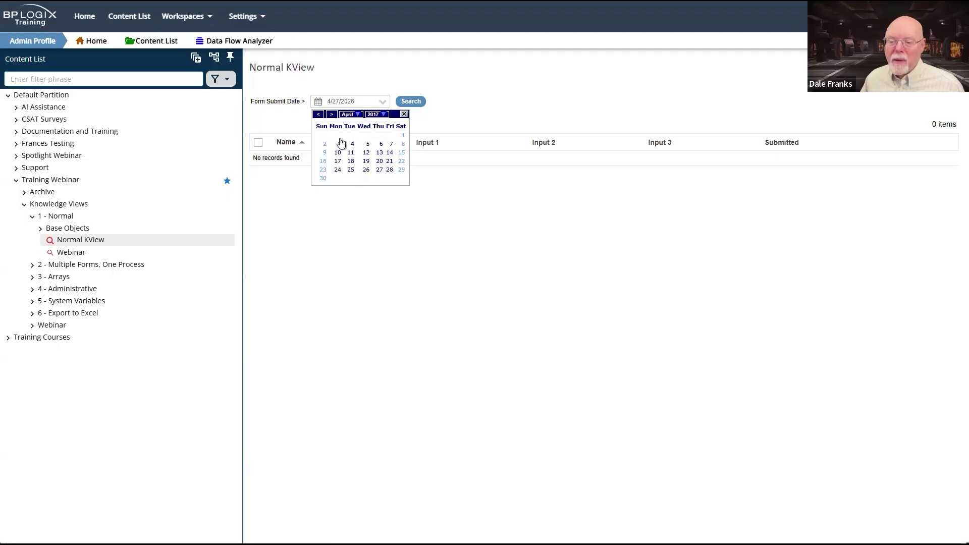
click(403, 136)
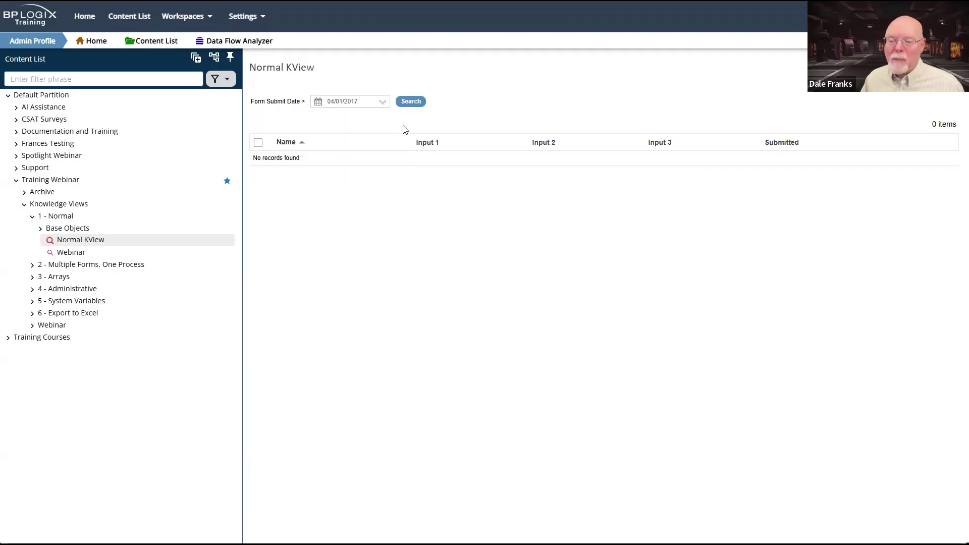
click(410, 102)
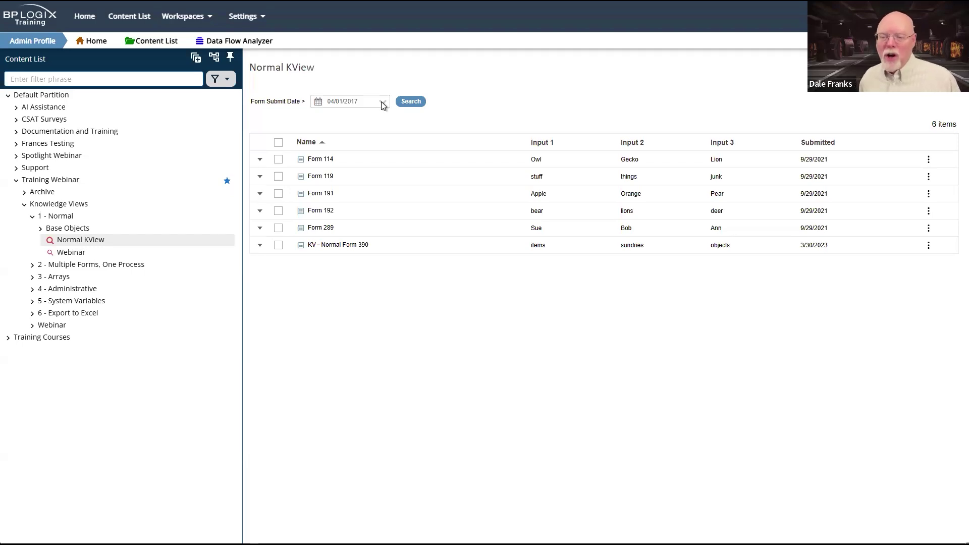
drag(373, 101, 305, 112)
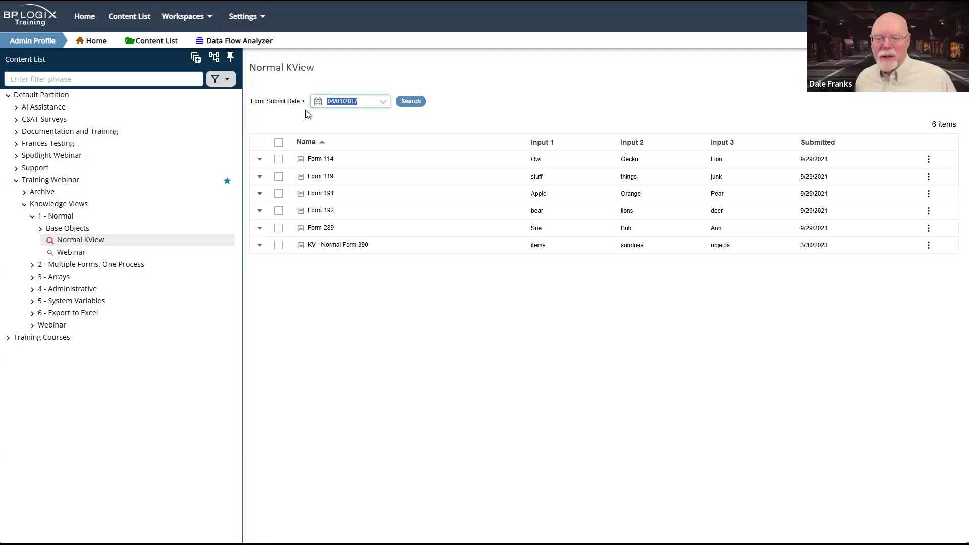
click(431, 370)
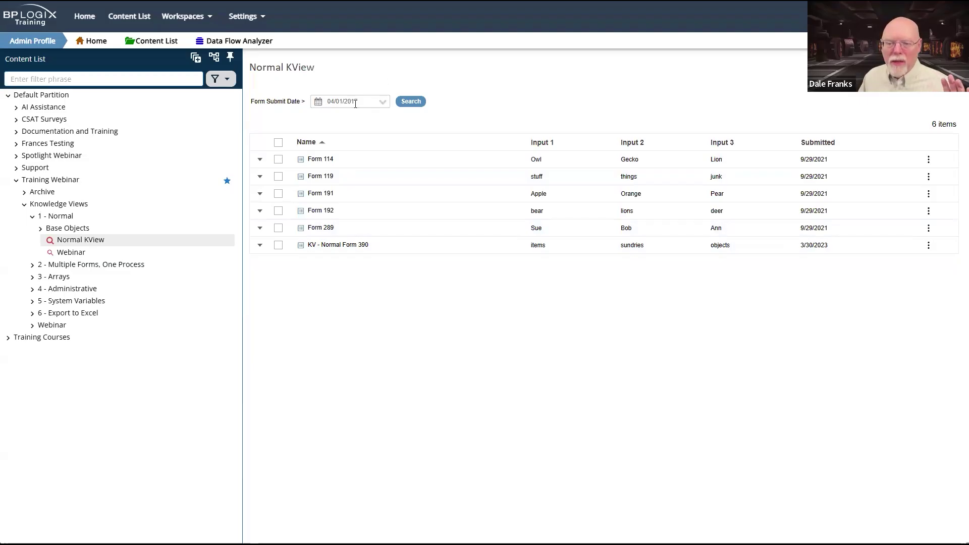
Step: Stop offering Normal KView's Form Submit Date condition as a user-editable search criterion, and run the view
click(79, 244)
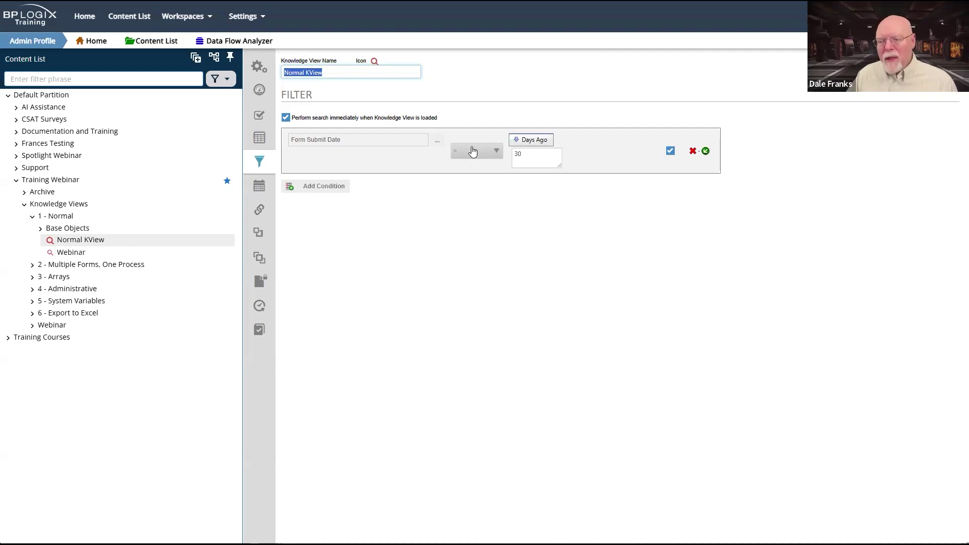
click(542, 153)
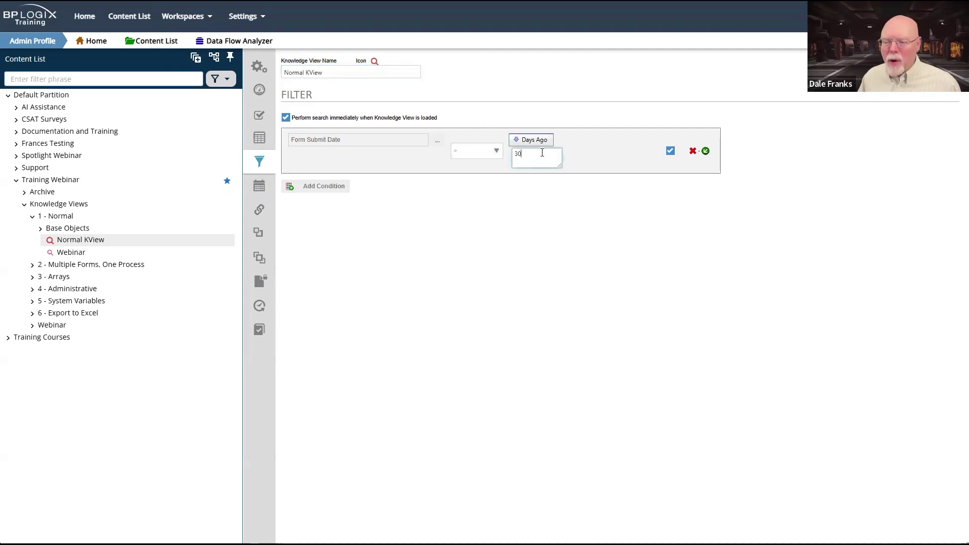
click(670, 151)
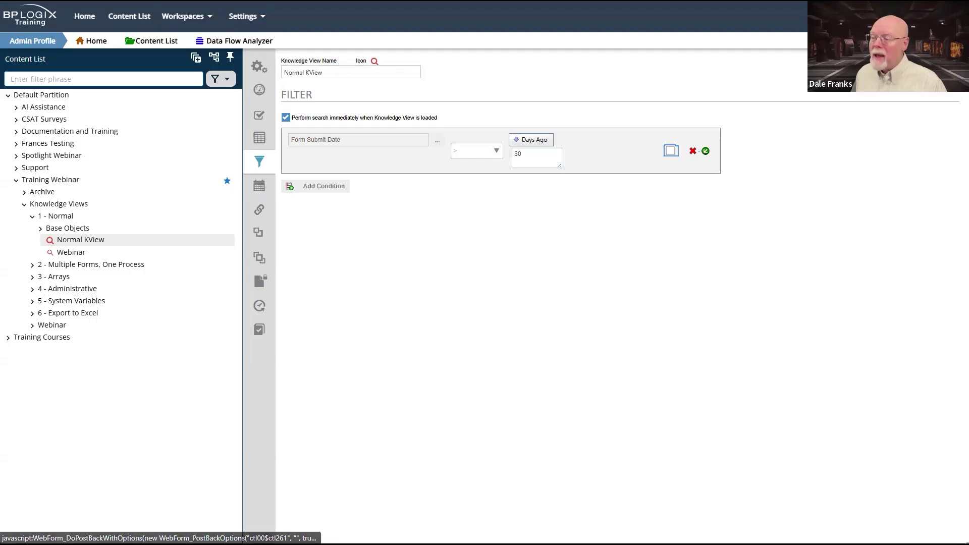
click(934, 59)
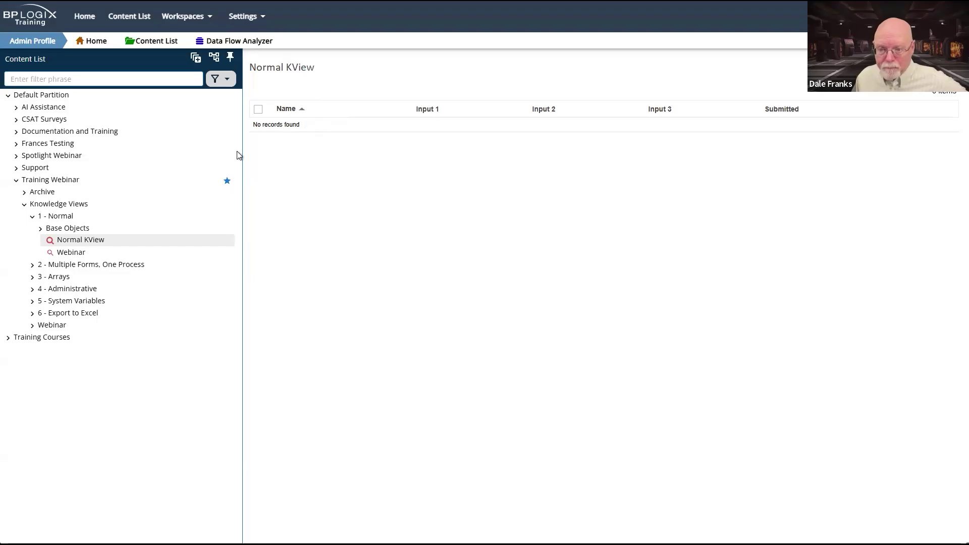
Step: Check the Normal KView properties, and open and run the Webinar Knowledge View in the 1 - Normal folder
double_click(82, 245)
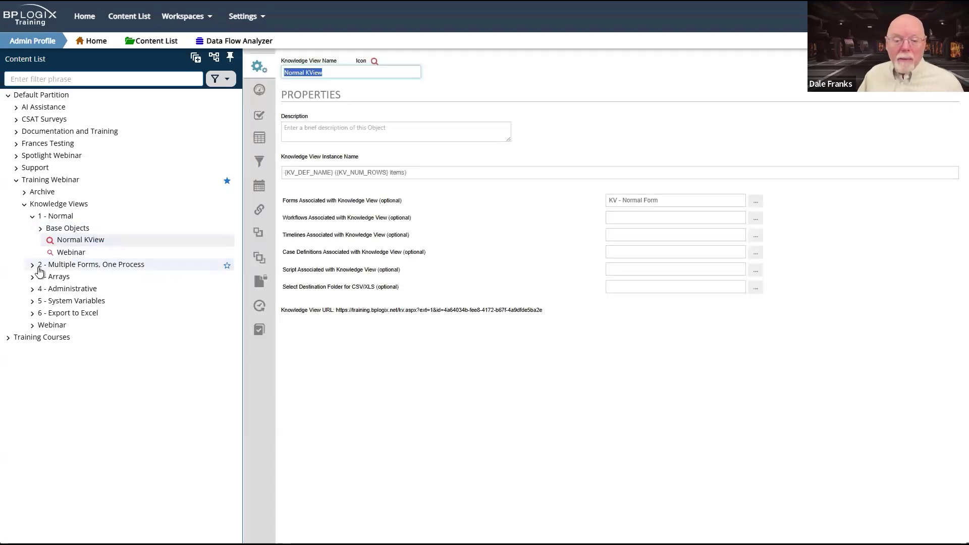
double_click(83, 254)
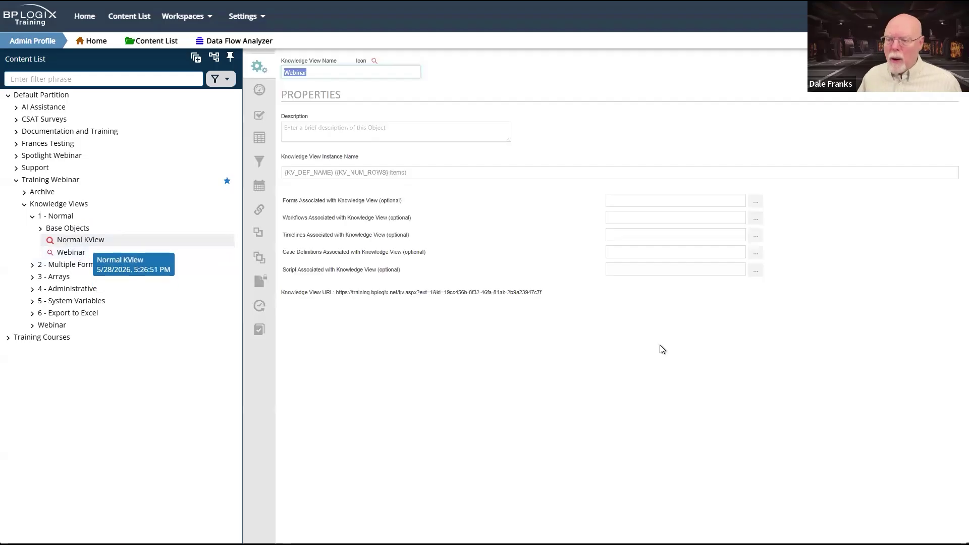
mouse_move(939, 84)
click(918, 98)
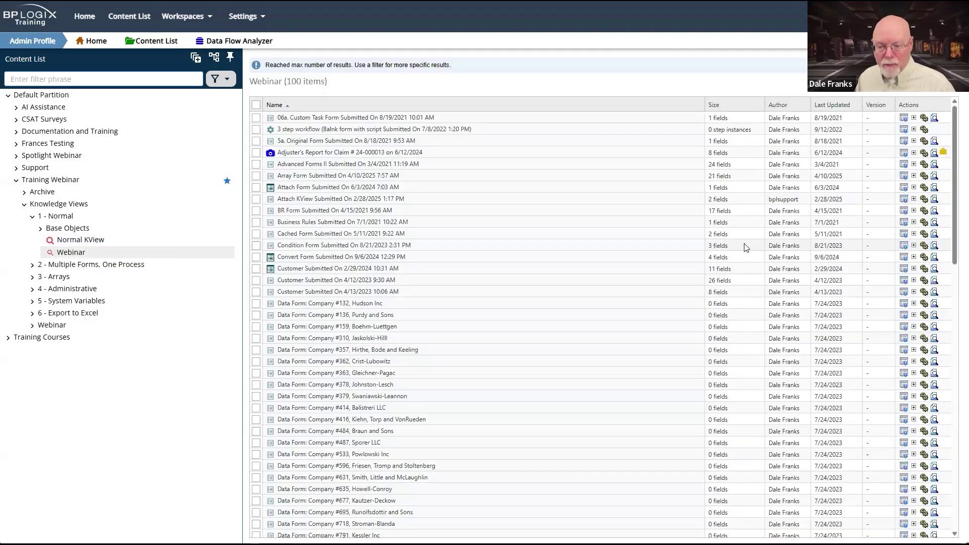
Step: Open the Webinar Knowledge View for editing and add a filter condition of Timeline Status = Active
double_click(72, 255)
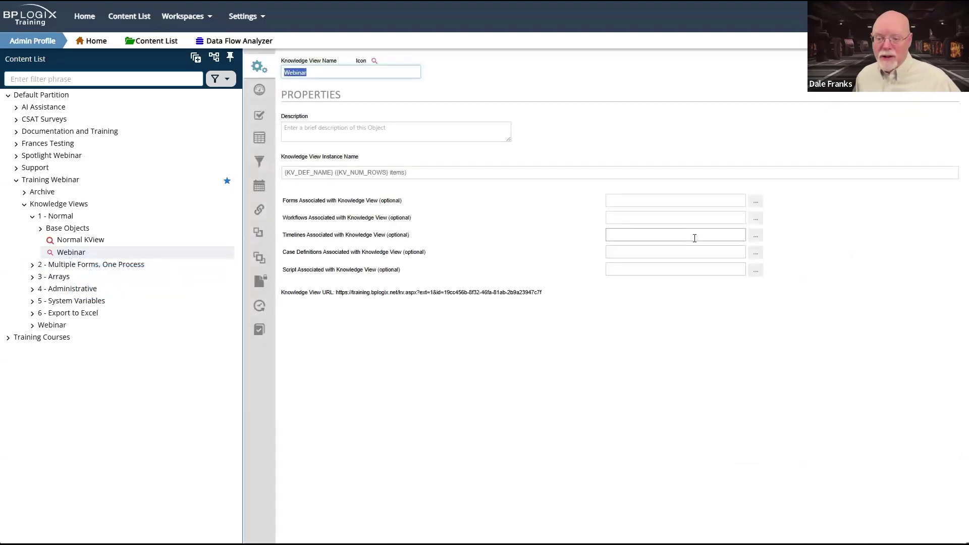
click(261, 163)
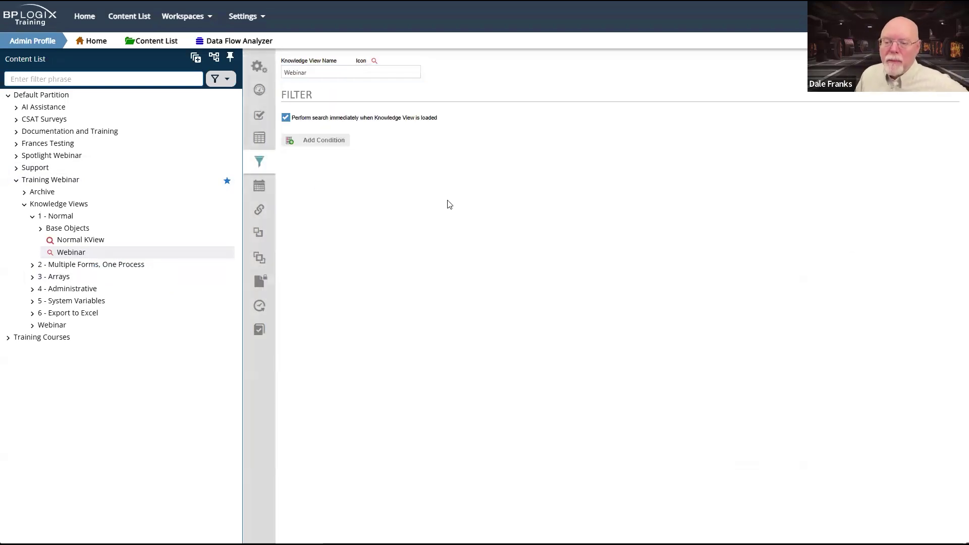
click(324, 143)
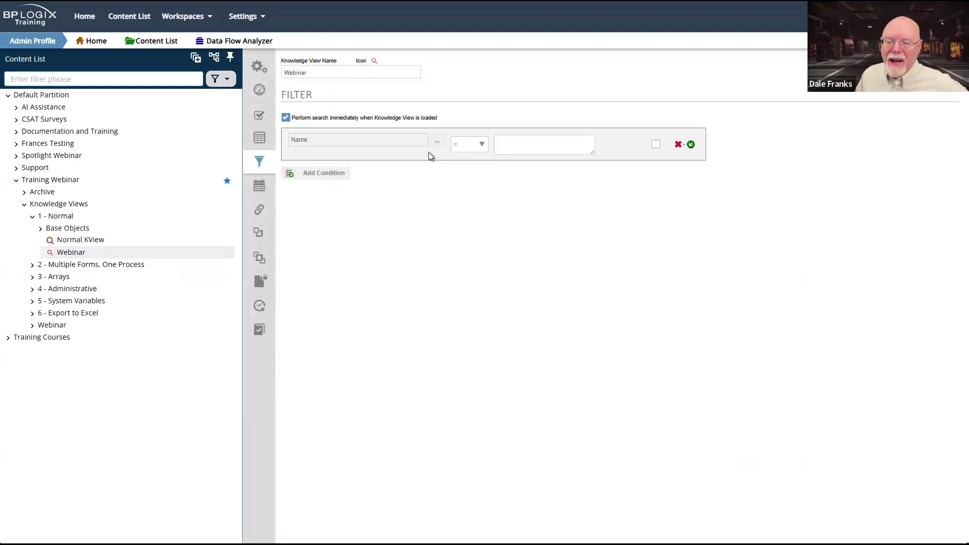
click(437, 142)
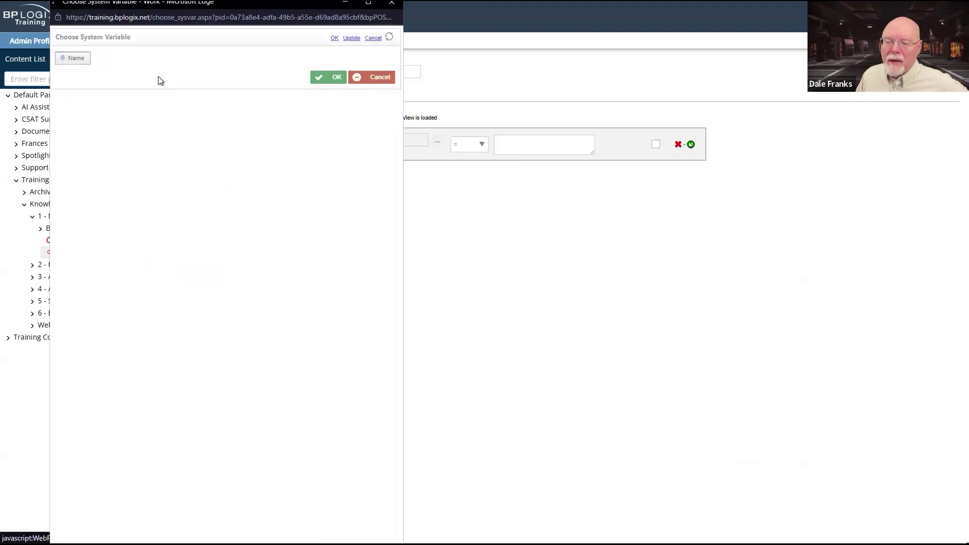
click(84, 59)
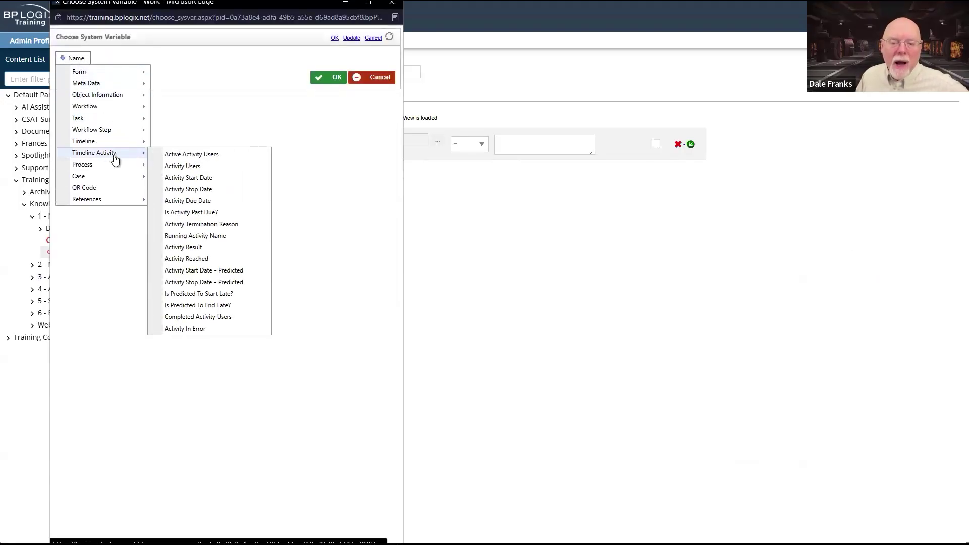
mouse_move(117, 142)
click(200, 168)
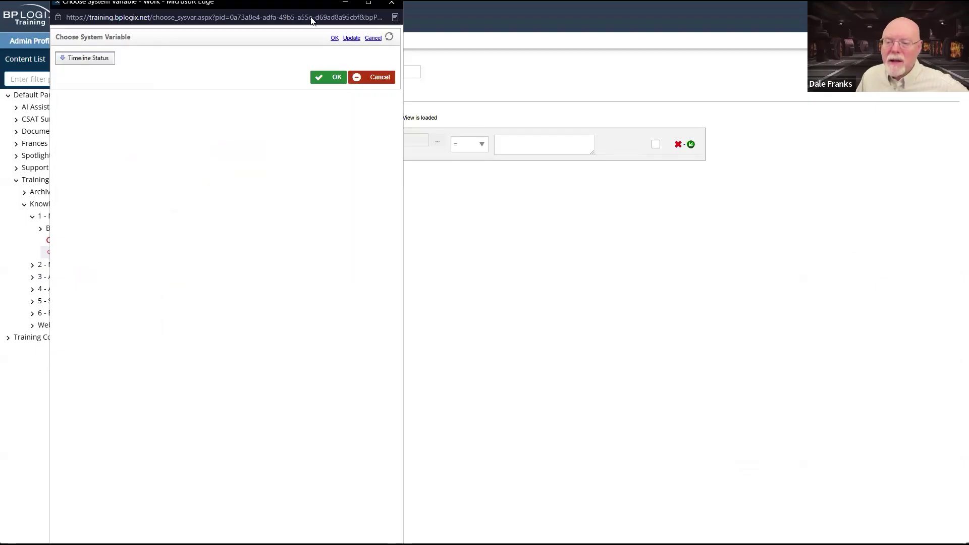
click(335, 78)
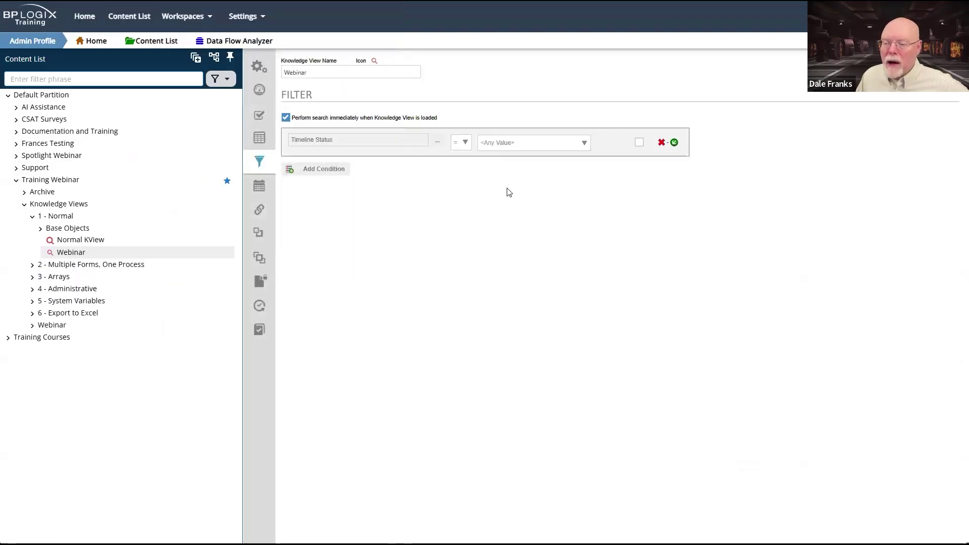
click(571, 145)
click(544, 174)
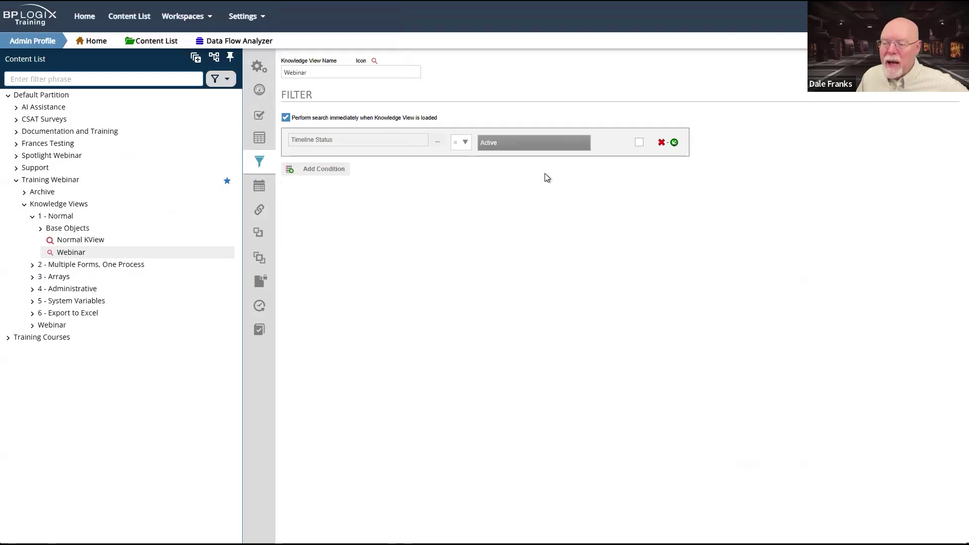
Step: Make Webinar's Timeline Status condition a user-editable search criterion, and run the view
mouse_move(909, 65)
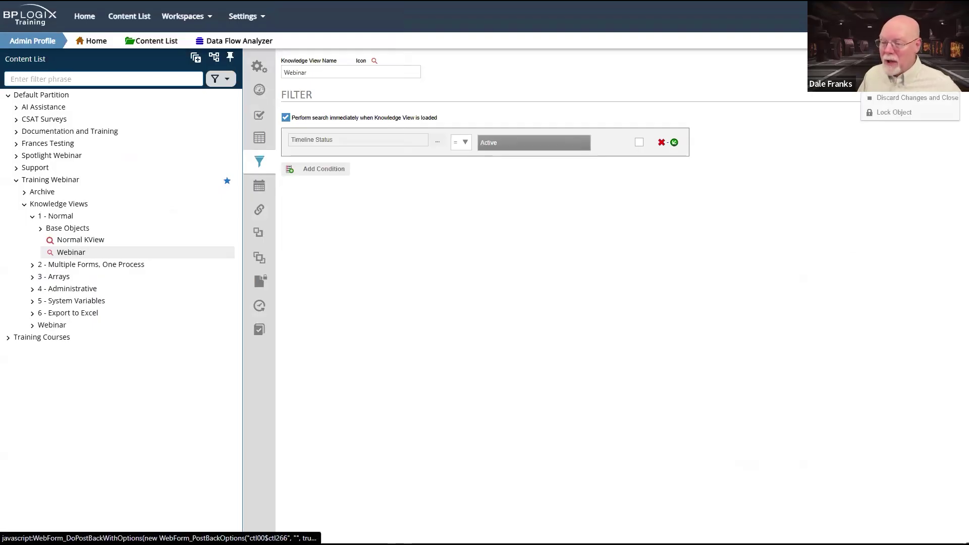
click(638, 144)
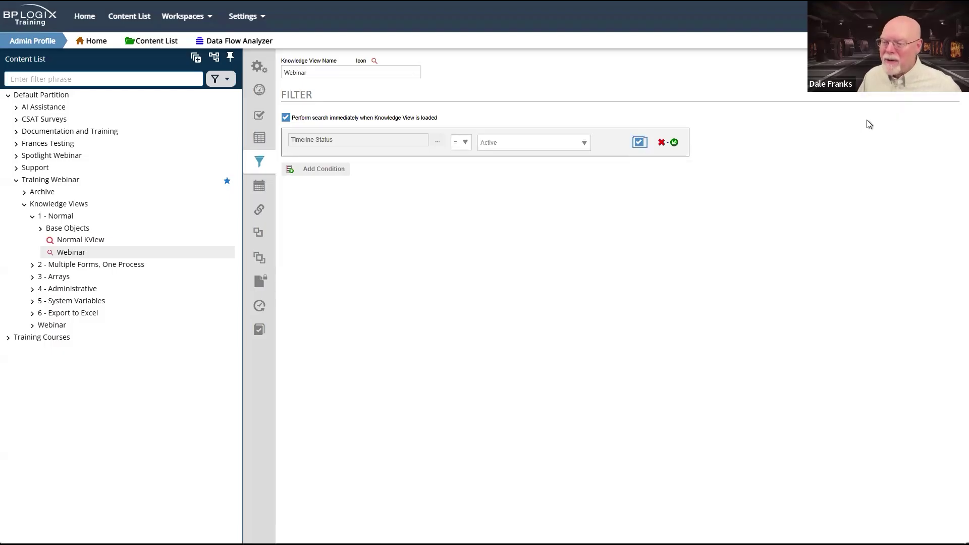
mouse_move(909, 85)
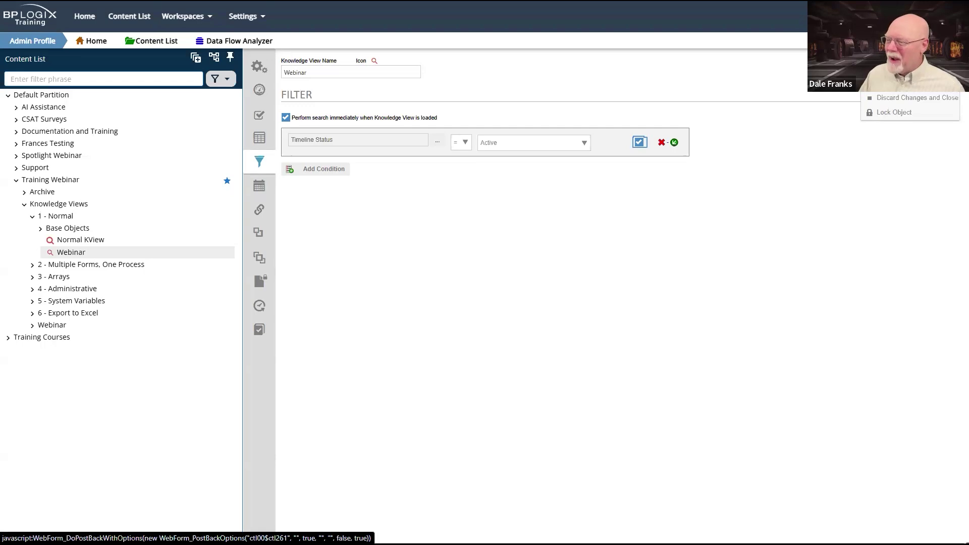
click(908, 85)
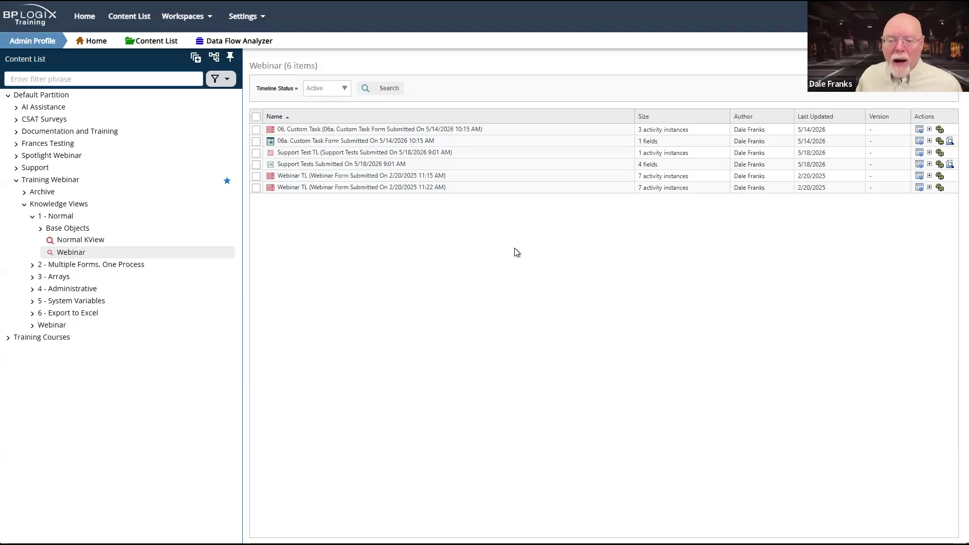
Step: Search the Webinar results with Timeline Status set to <Any Value>, and look through the returned items
click(341, 90)
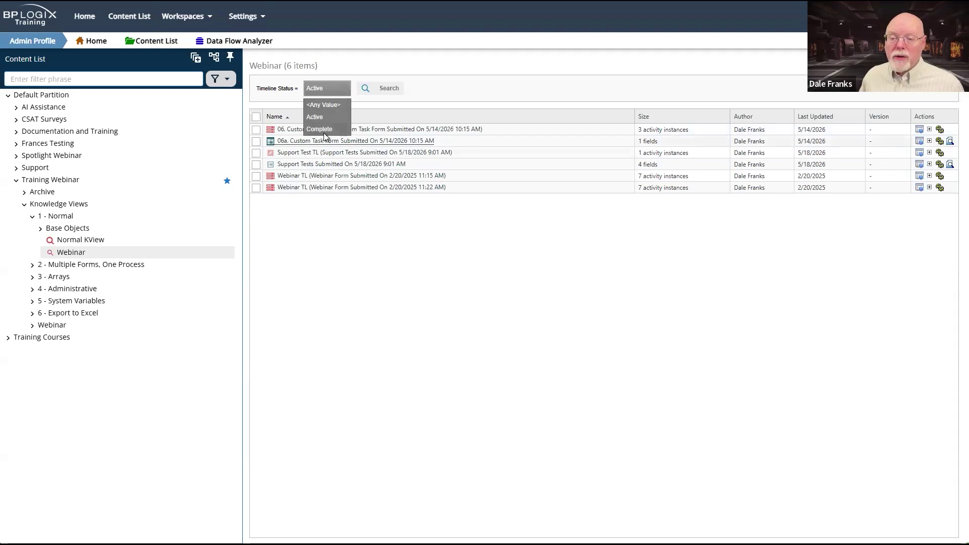
click(323, 105)
click(389, 89)
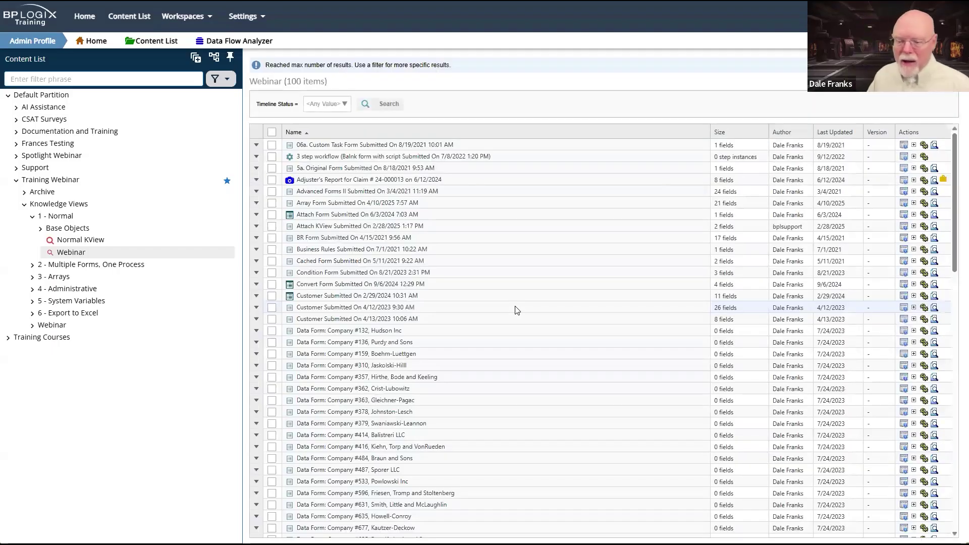
scroll(430, 234, down, 6)
scroll(429, 234, up, 6)
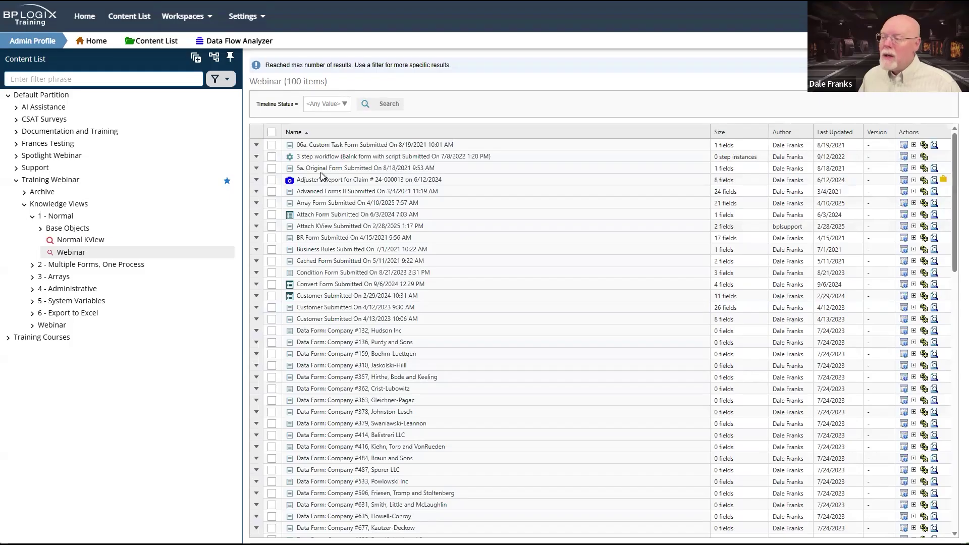
Step: Stop offering Webinar's Timeline Status condition as a search criterion, limit the returned object types to Form Instances, and run the view
click(65, 252)
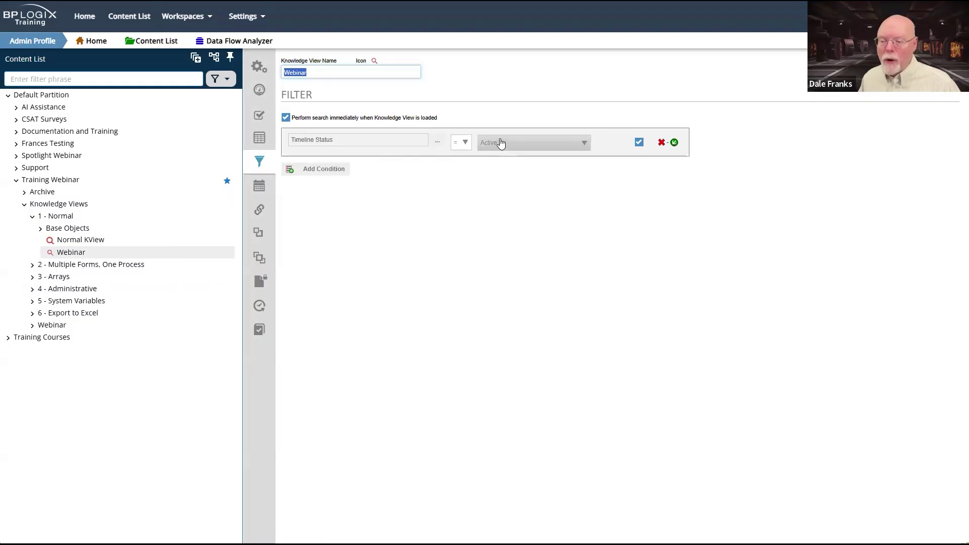
click(640, 144)
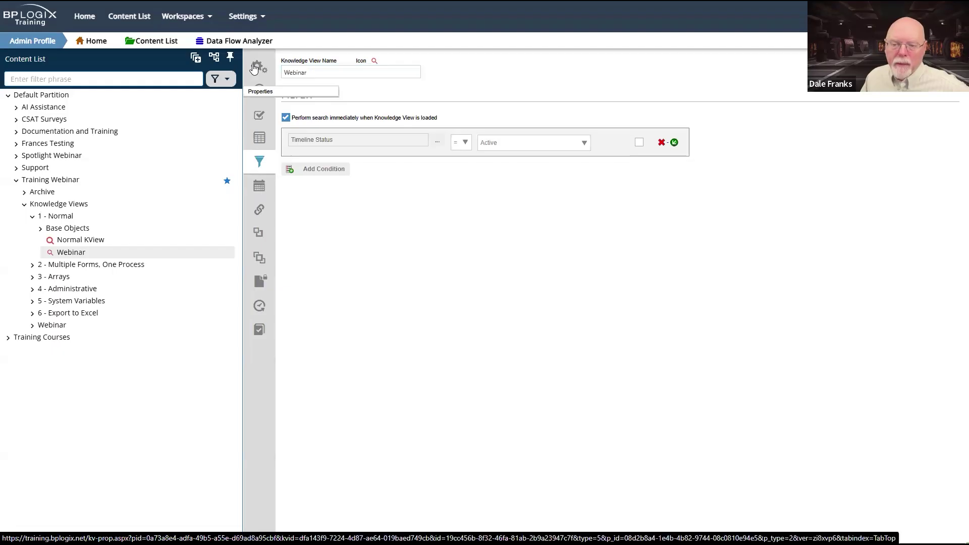
click(259, 119)
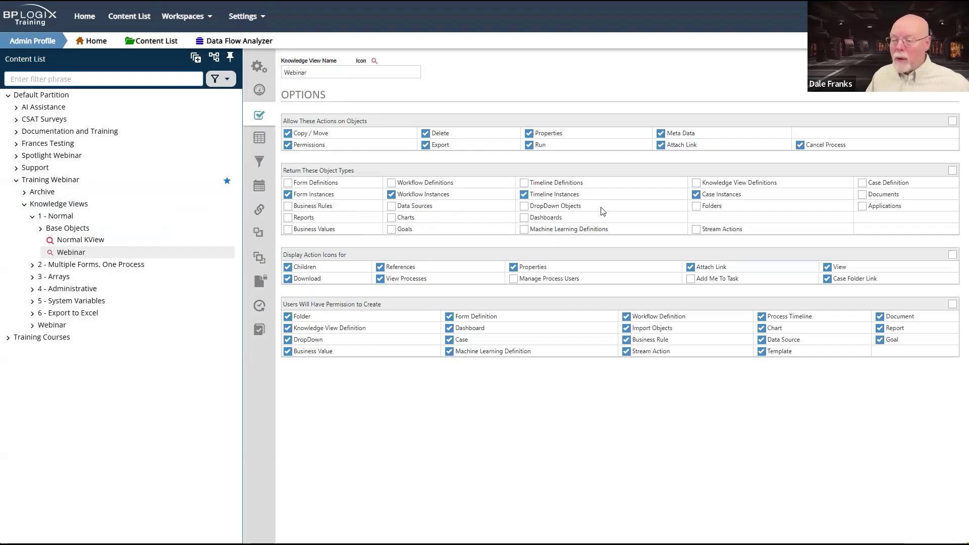
click(391, 194)
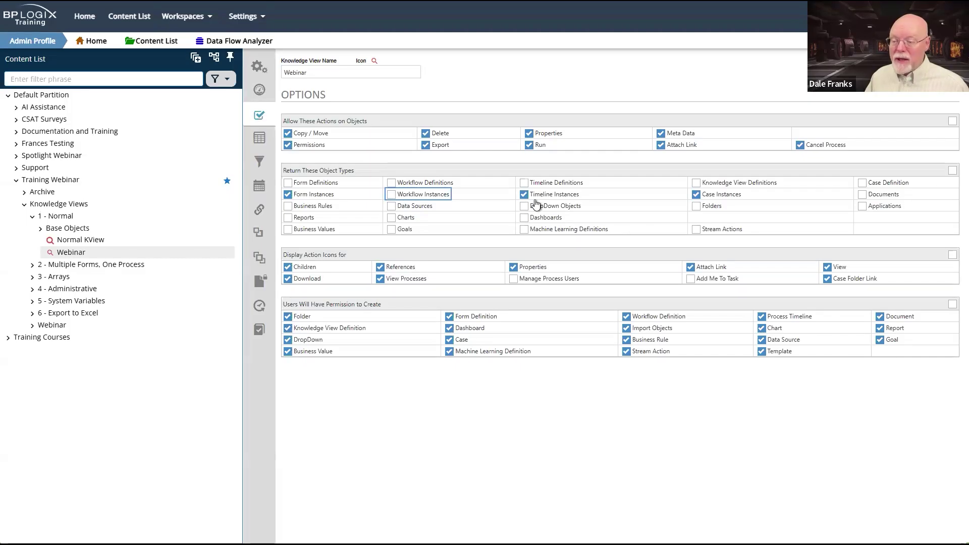
click(528, 195)
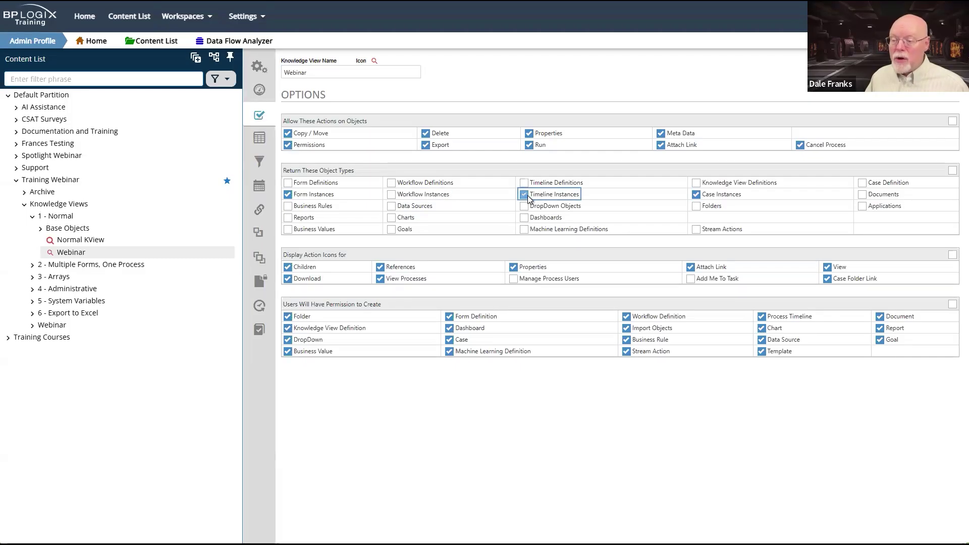
click(698, 198)
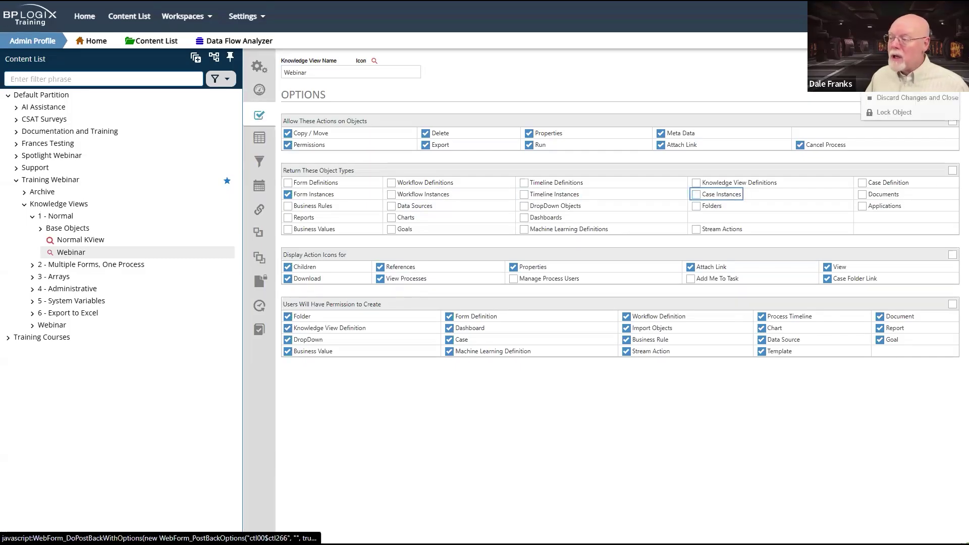
click(918, 98)
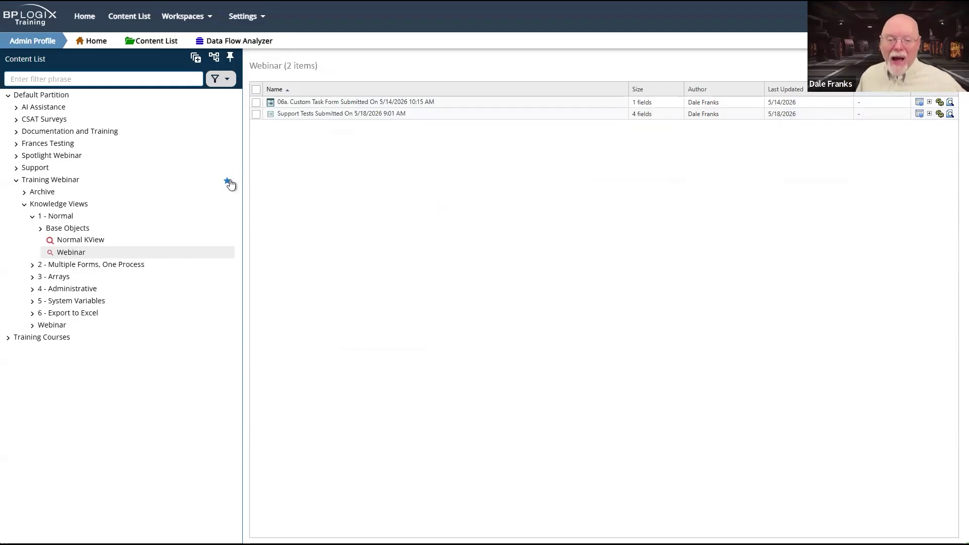
Step: Review the optional associated-object settings in Webinar's properties, and return to the view's results
click(75, 253)
click(263, 66)
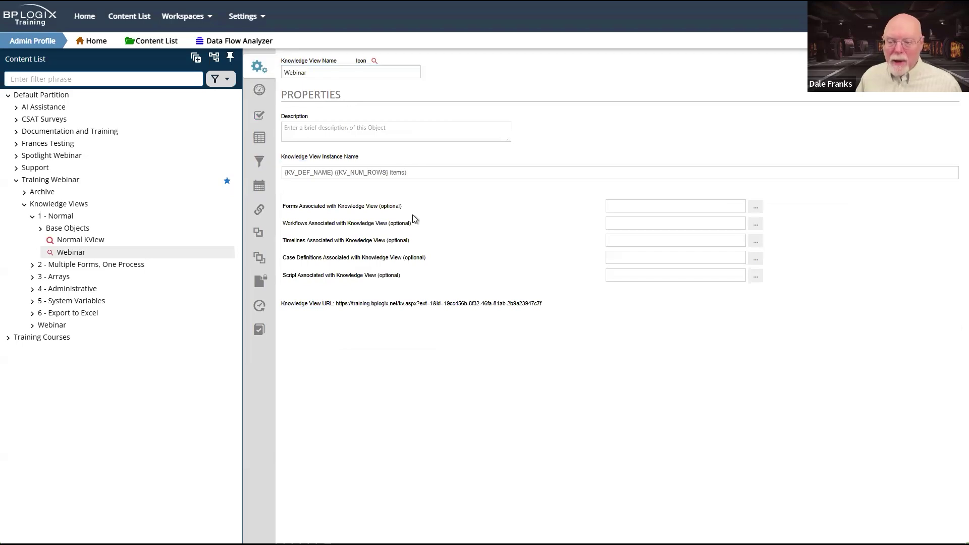
click(713, 206)
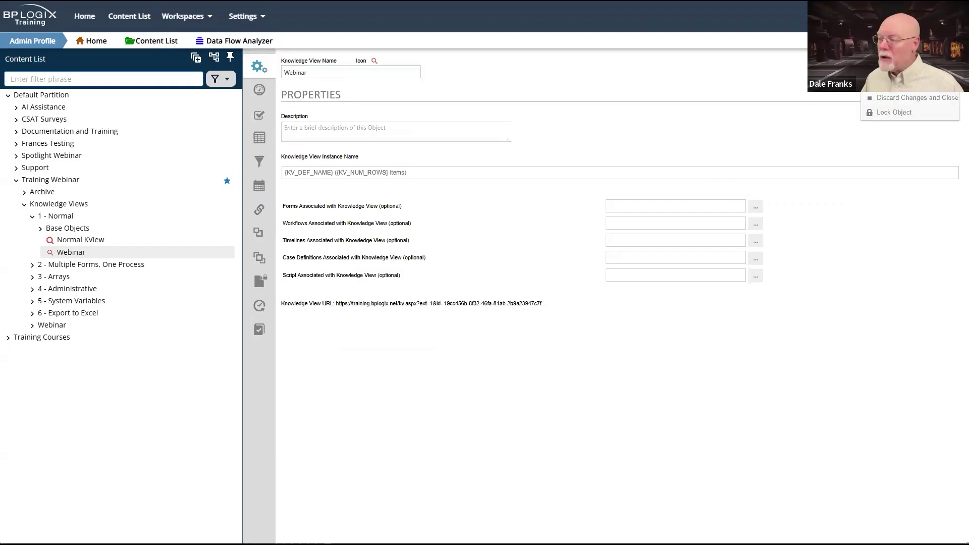
click(903, 37)
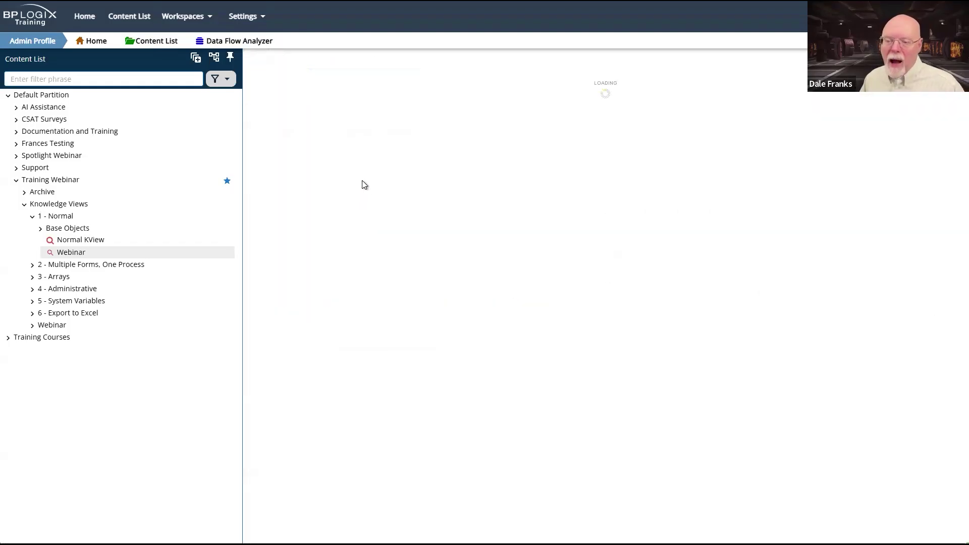
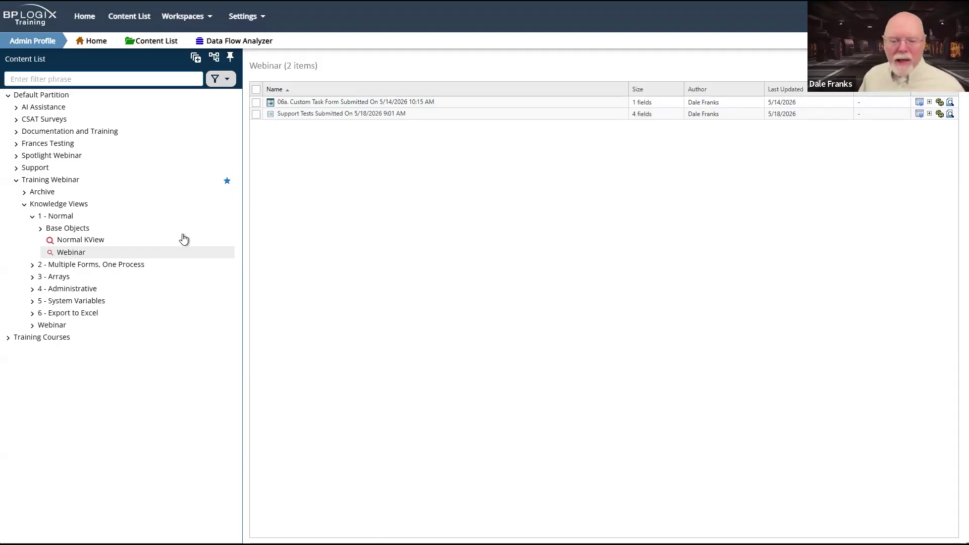
double_click(82, 253)
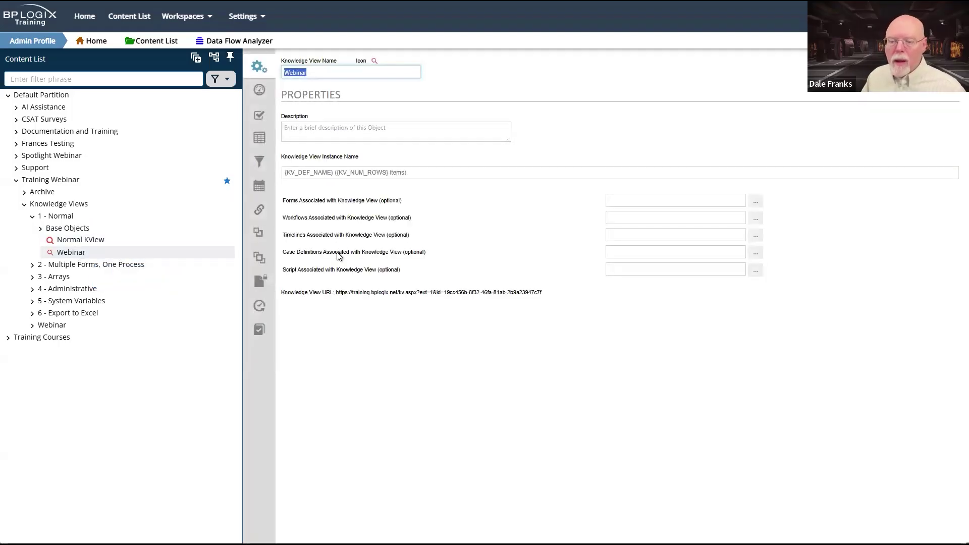
drag(296, 201, 410, 205)
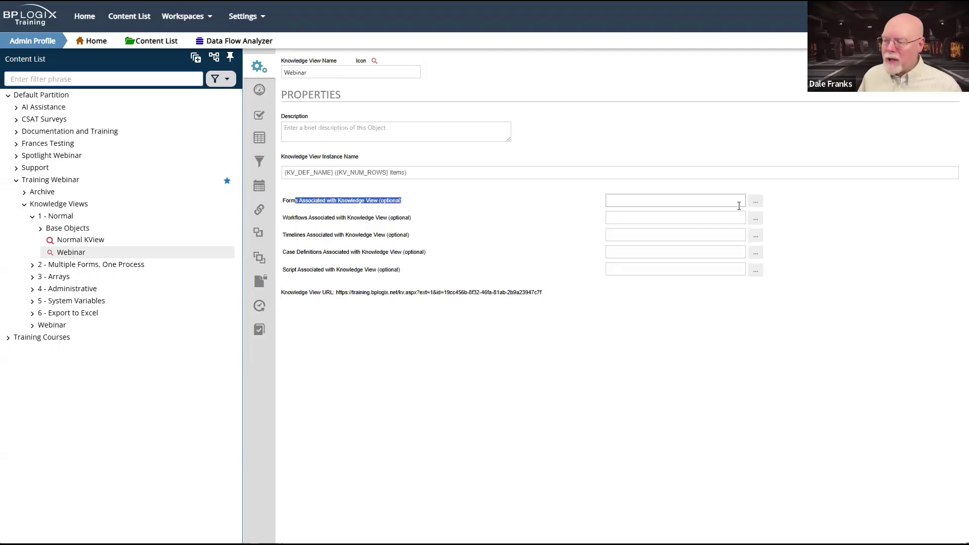
click(756, 202)
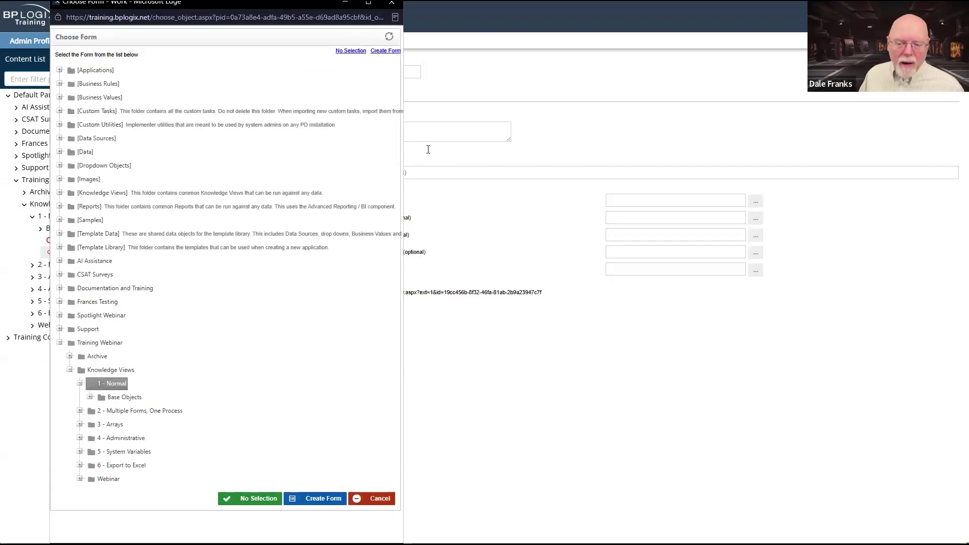
click(550, 390)
click(934, 61)
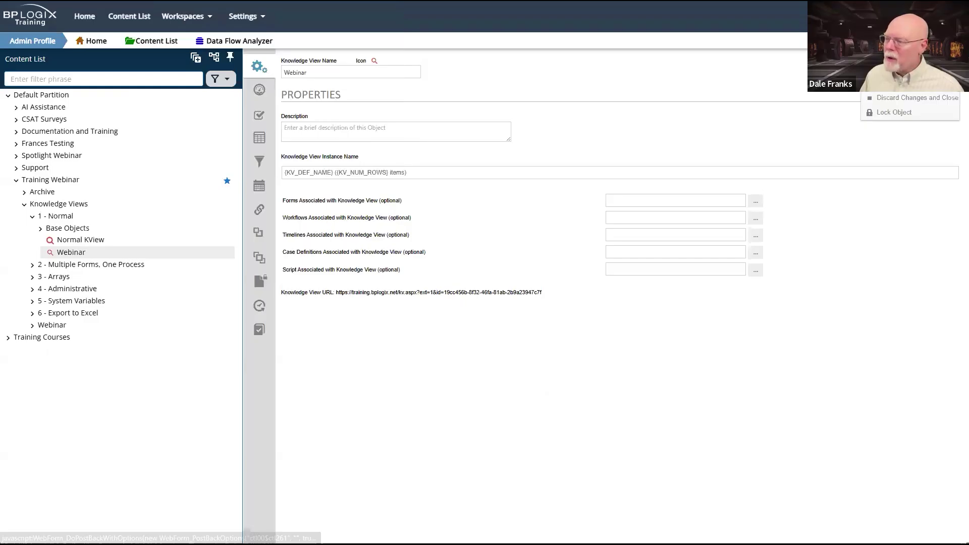
click(911, 96)
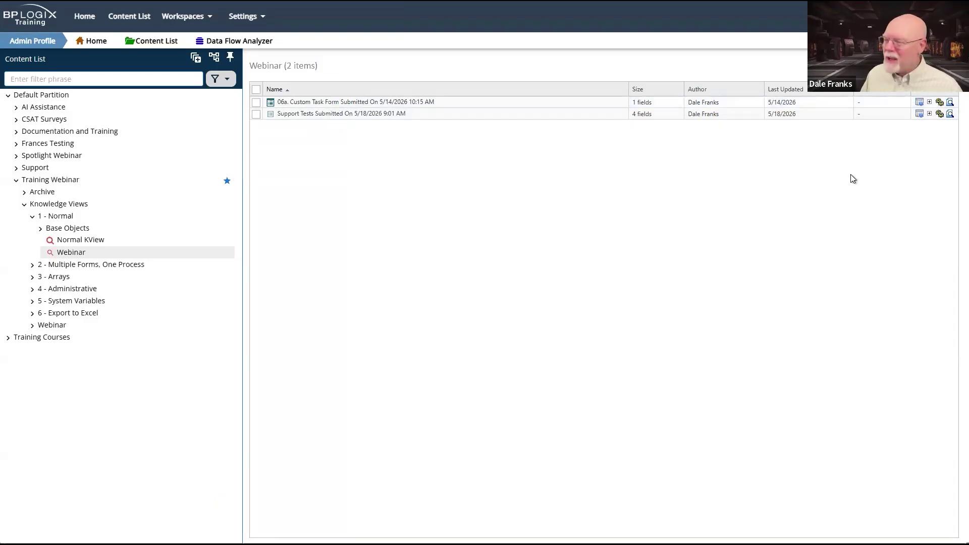
Step: Search the Archive's CT Basics, Custom Task Queries and Custom Tasks - Updated folders for a form to associate with the Webinar view
click(71, 252)
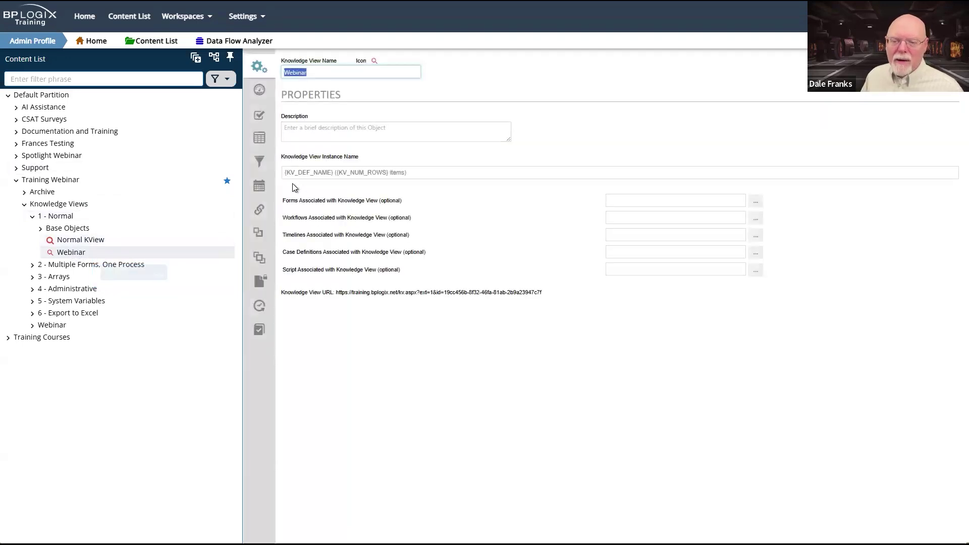
click(757, 205)
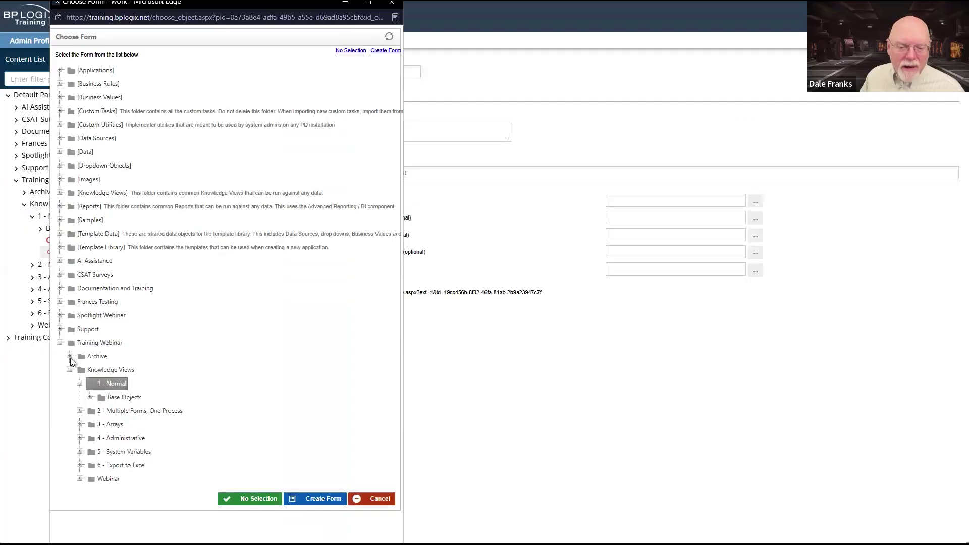
click(70, 356)
scroll(141, 338, down, 6)
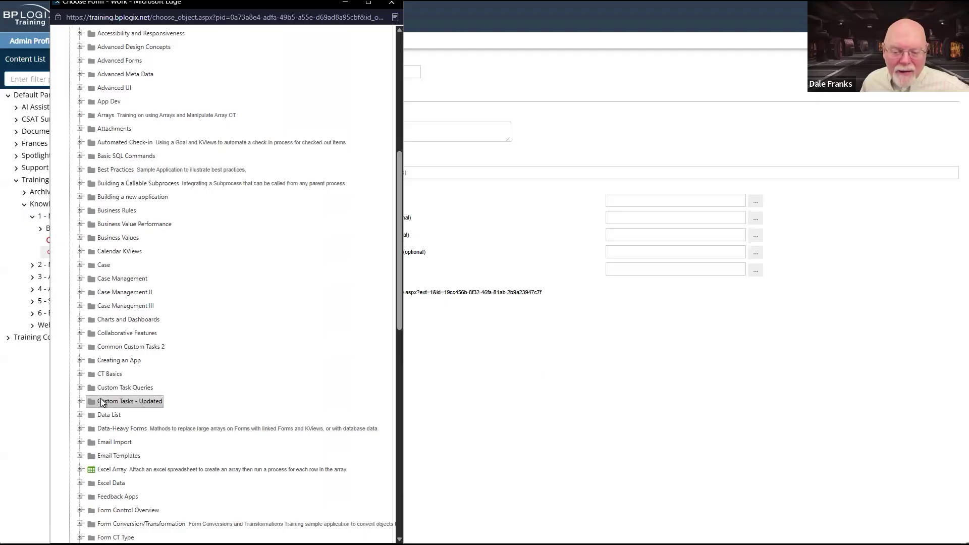
click(80, 401)
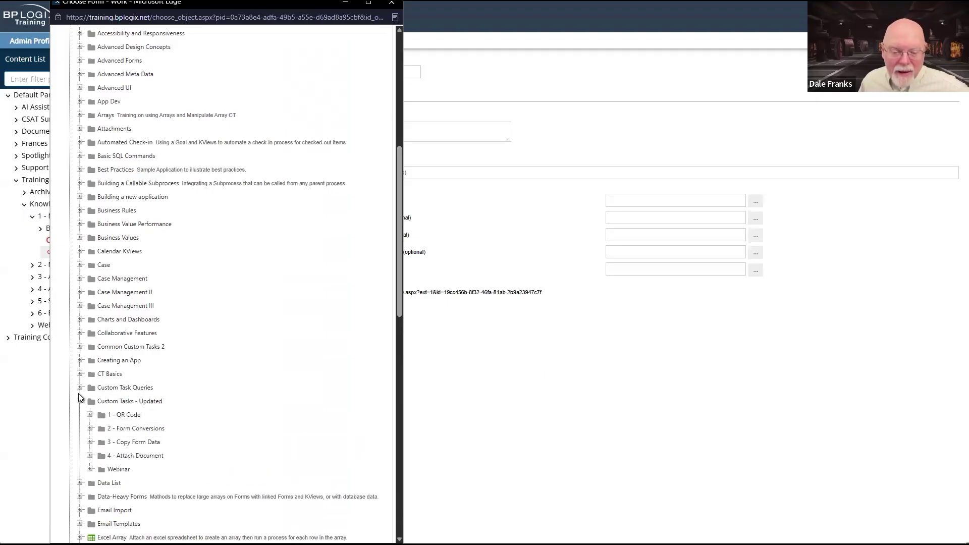
click(80, 387)
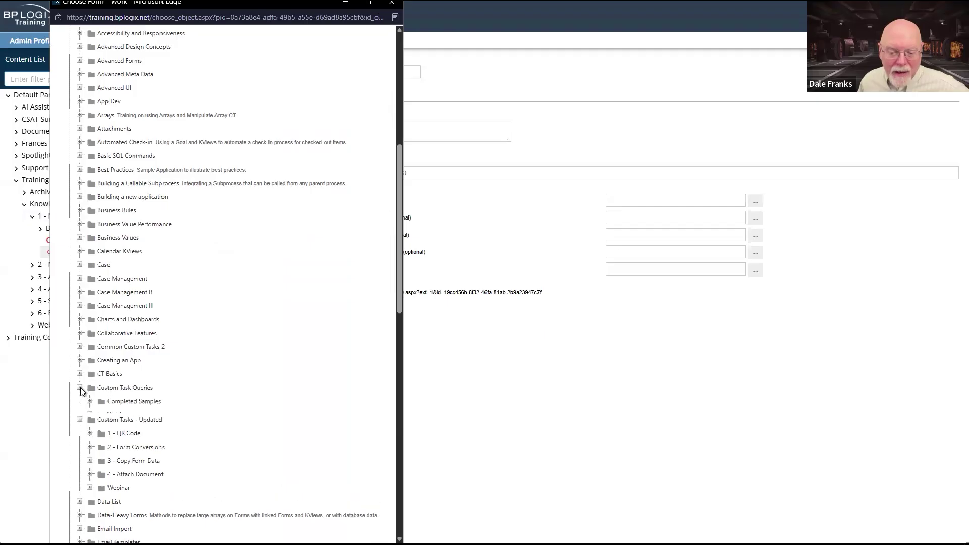
click(80, 388)
click(79, 374)
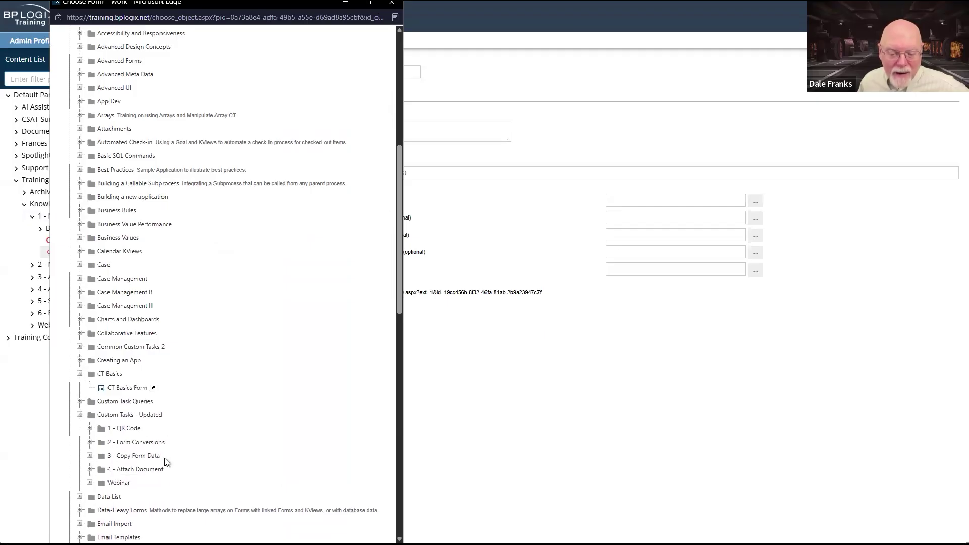
scroll(165, 459, down, 2)
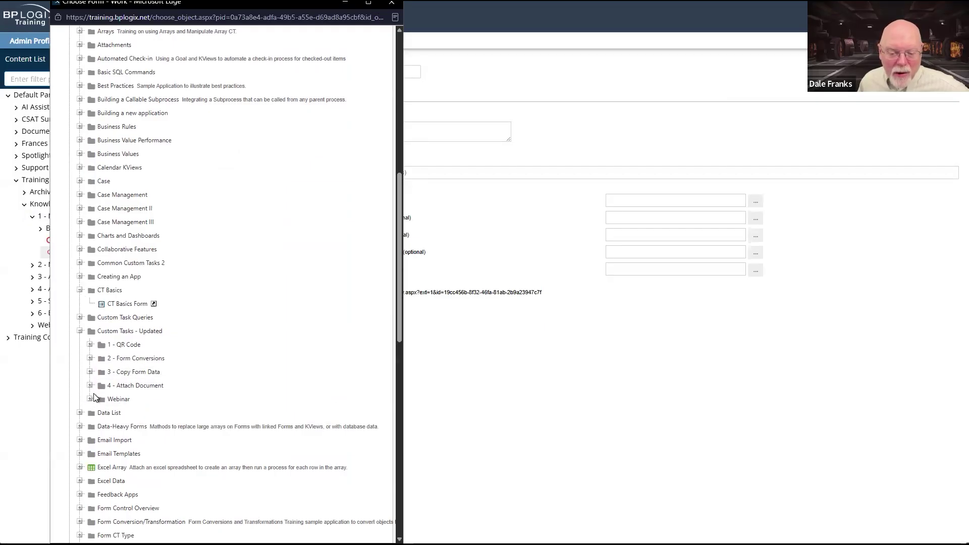
click(89, 386)
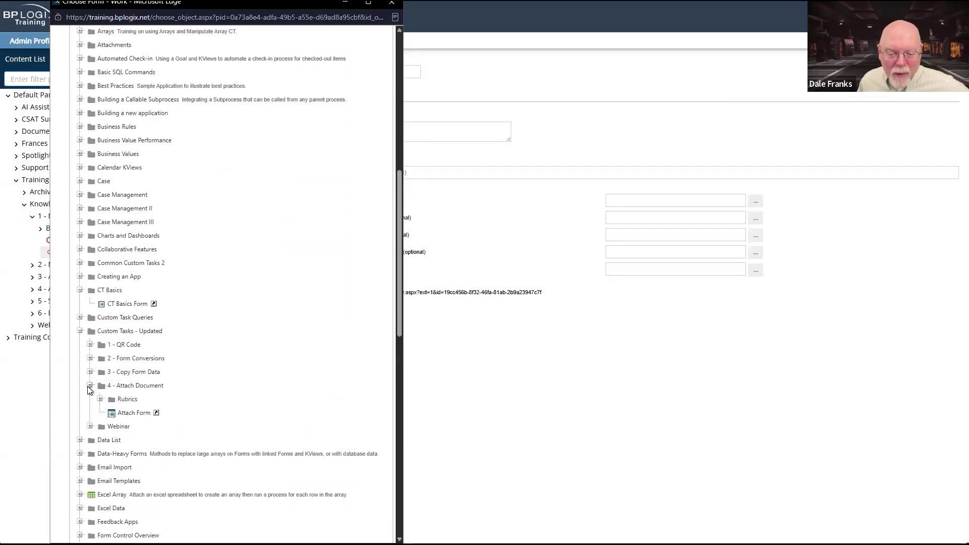
click(90, 385)
Step: Look through the Archive's Form CT Type and Form Custom Tasks folders for a form, and leave the form chooser without selecting one
scroll(120, 424, down, 2)
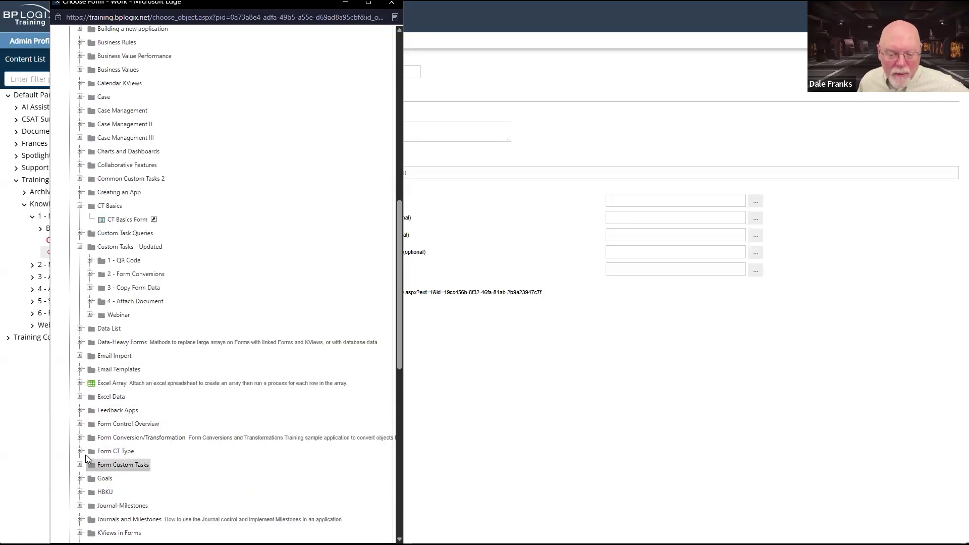
click(80, 453)
scroll(82, 449, down, 3)
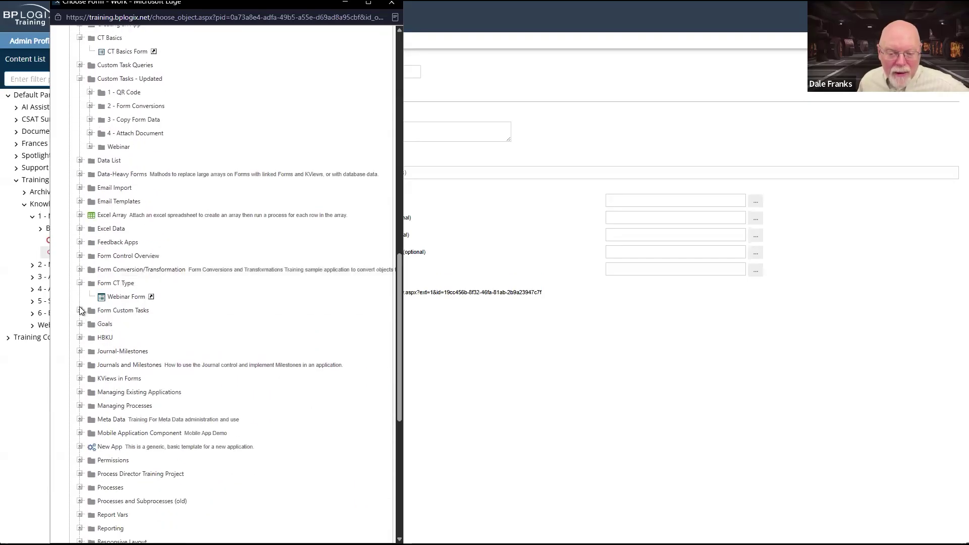
click(80, 311)
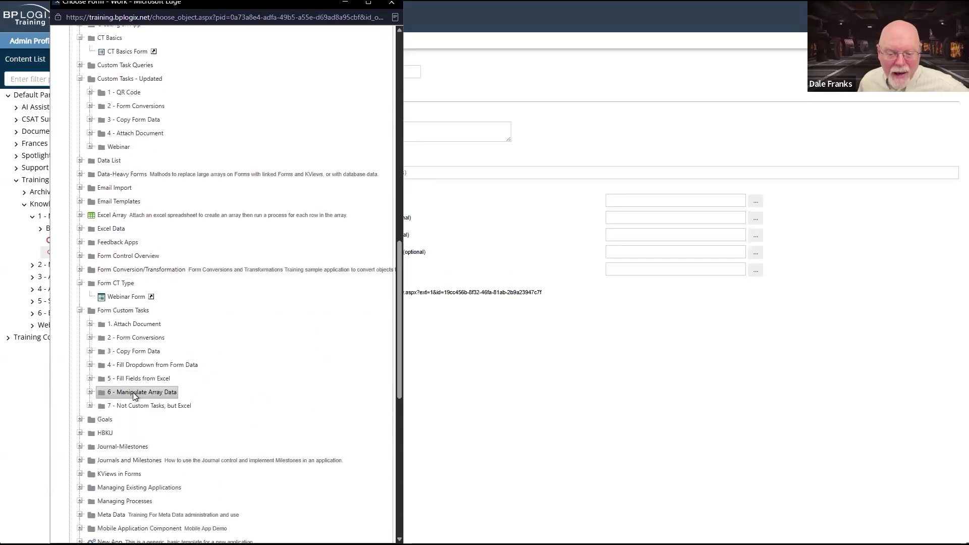
click(134, 393)
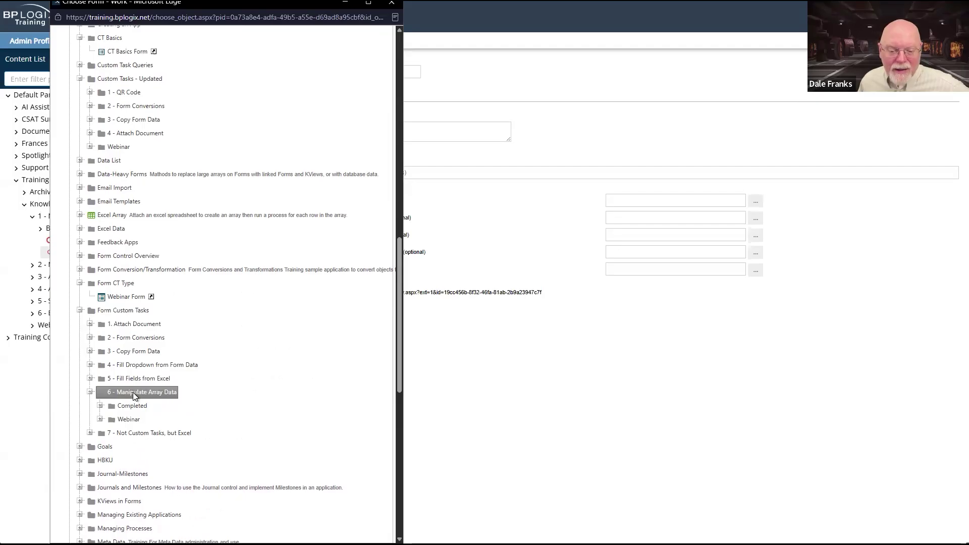
click(100, 406)
click(99, 433)
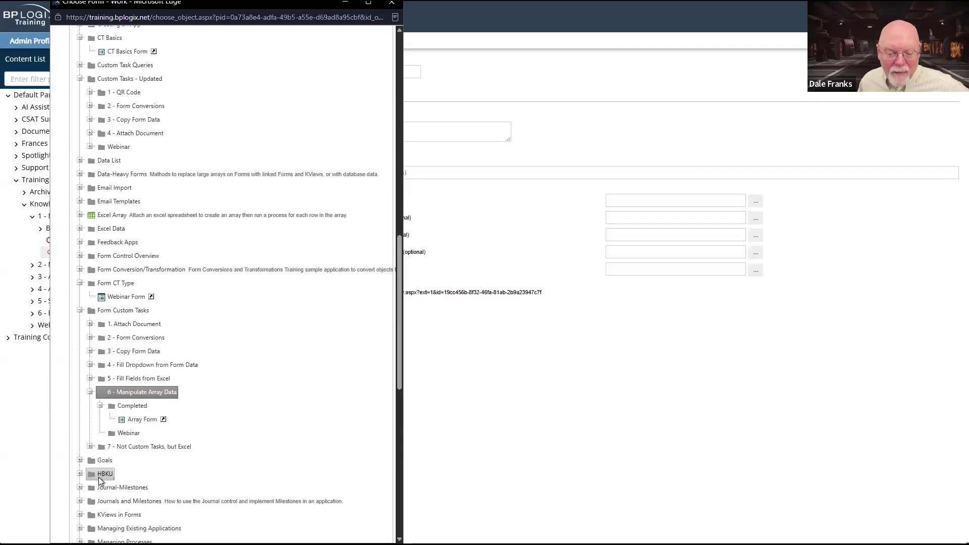
scroll(129, 454, down, 7)
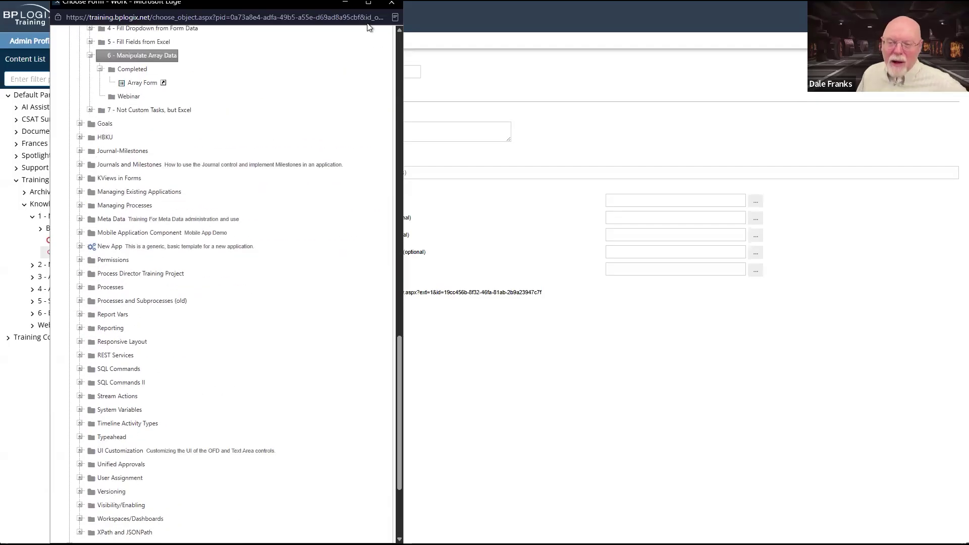
click(391, 5)
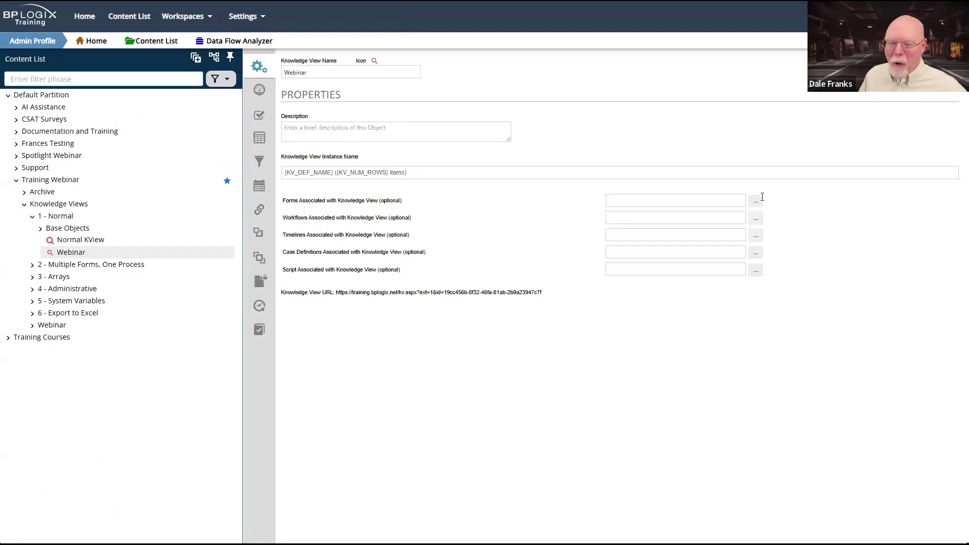
drag(350, 203, 311, 201)
click(442, 285)
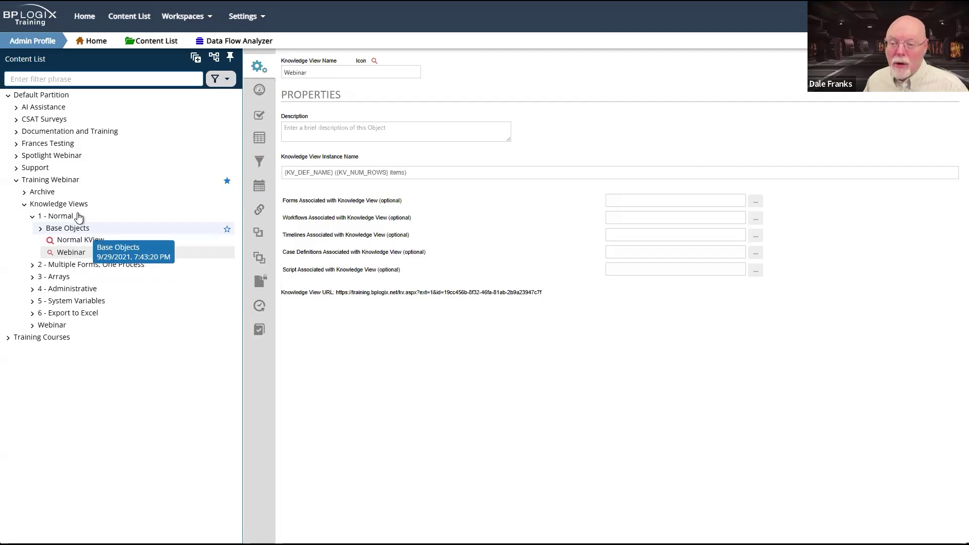
Step: Run KV - Normal Form from Base Objects, fill its fields with "dfgadfg", "adfgadfg" and "q456uwq46u", and submit it
click(68, 228)
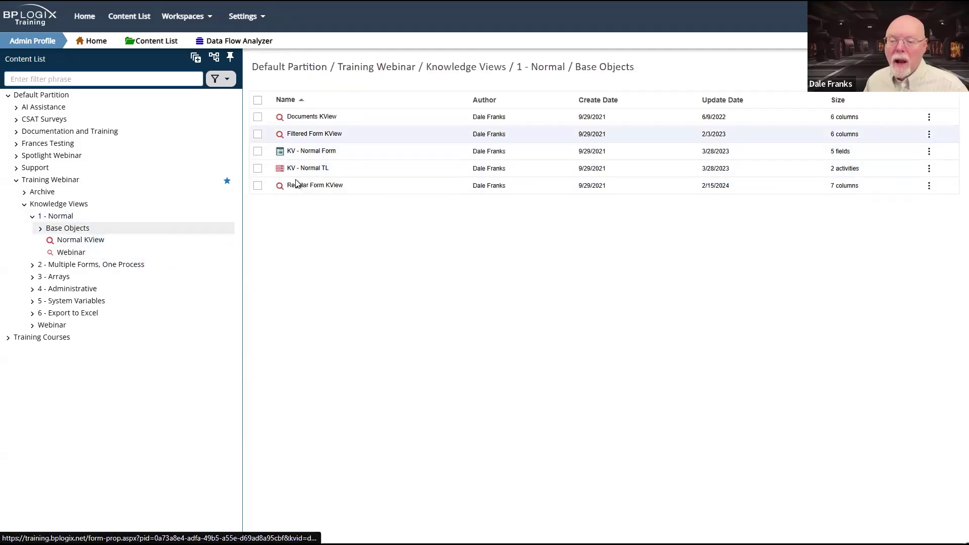
click(257, 152)
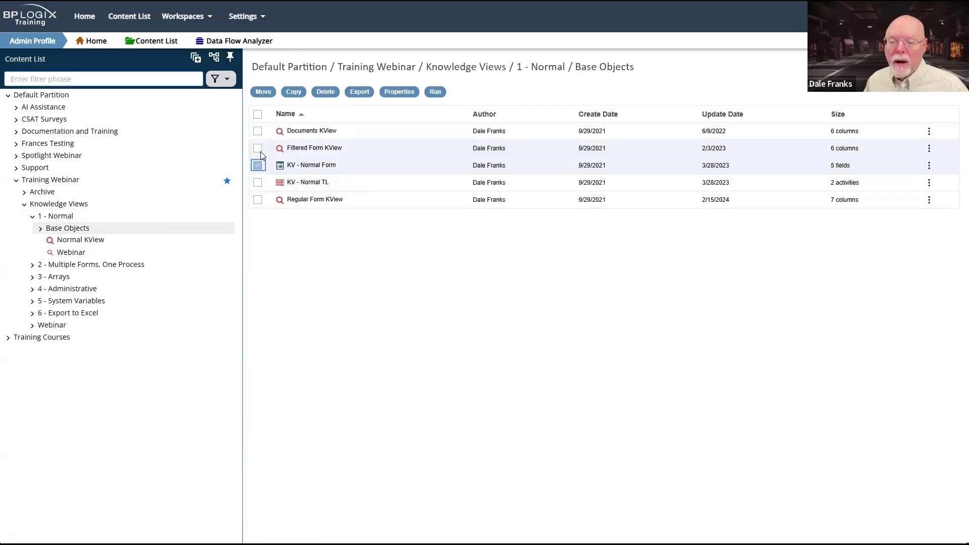
click(435, 92)
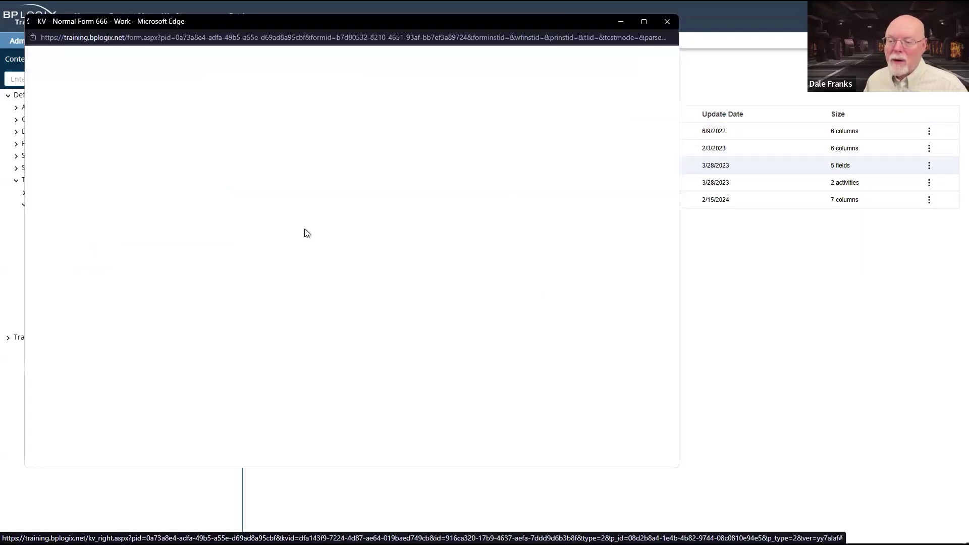
click(86, 58)
text(dfgadfg)
click(86, 79)
text(adfgadfg)
click(83, 100)
text(q456uwq46u)
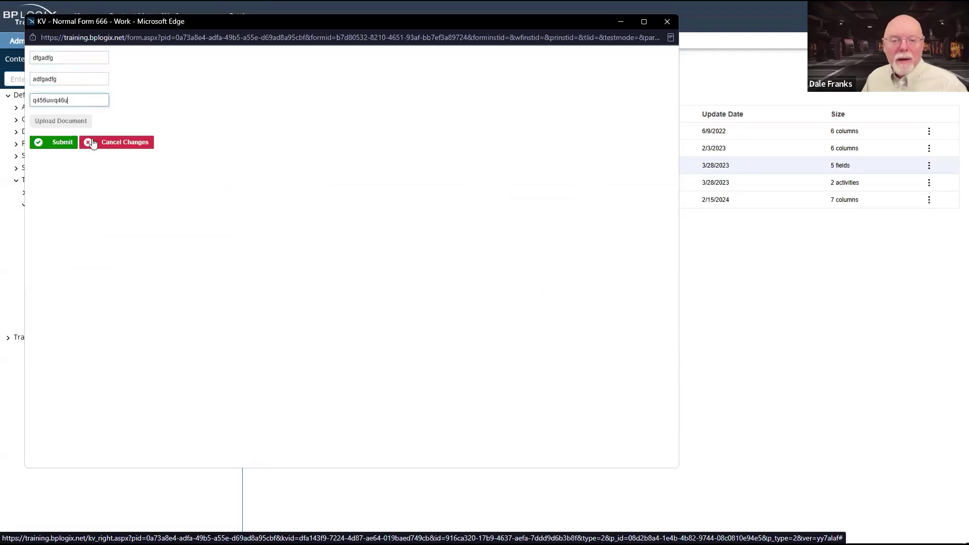
click(62, 144)
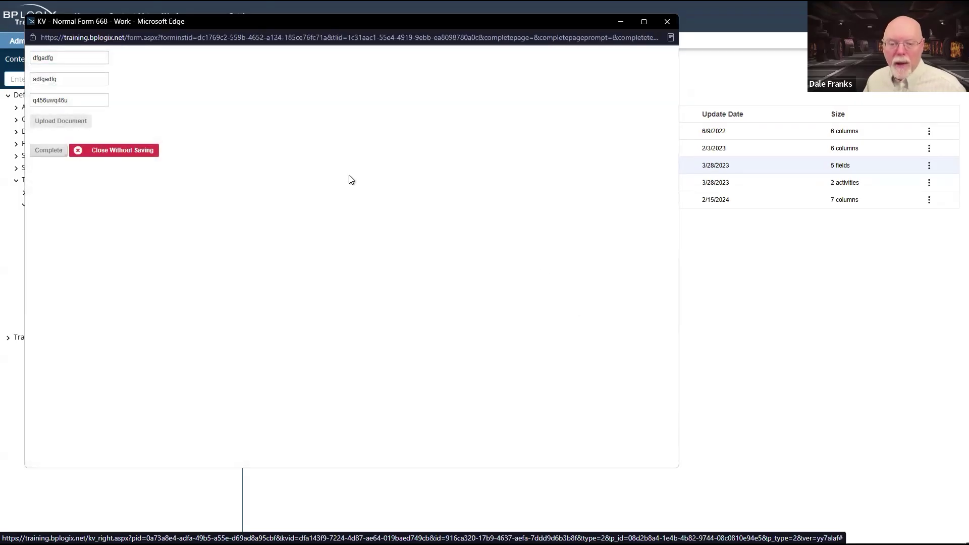
click(664, 24)
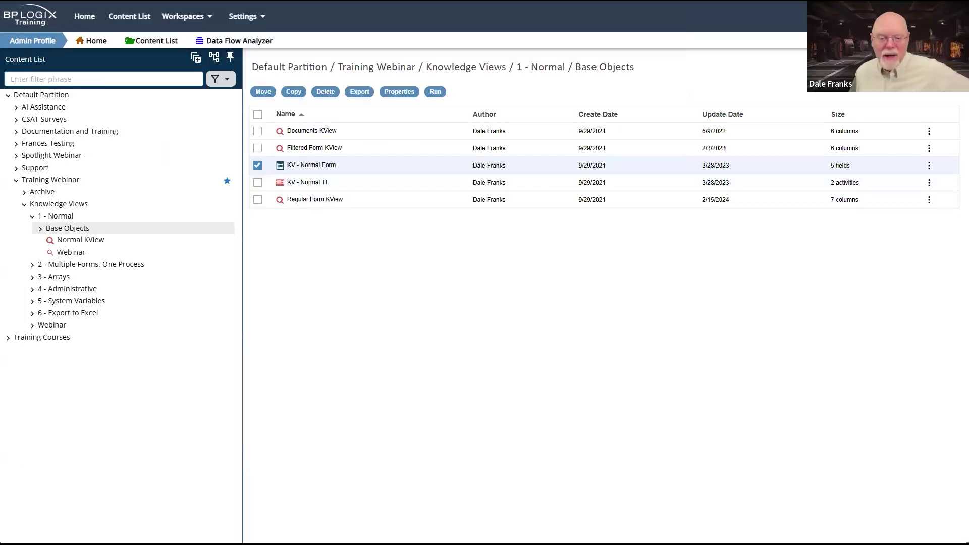
Step: Associate KV - Normal Form from the Base Objects folder with the Webinar view
click(70, 253)
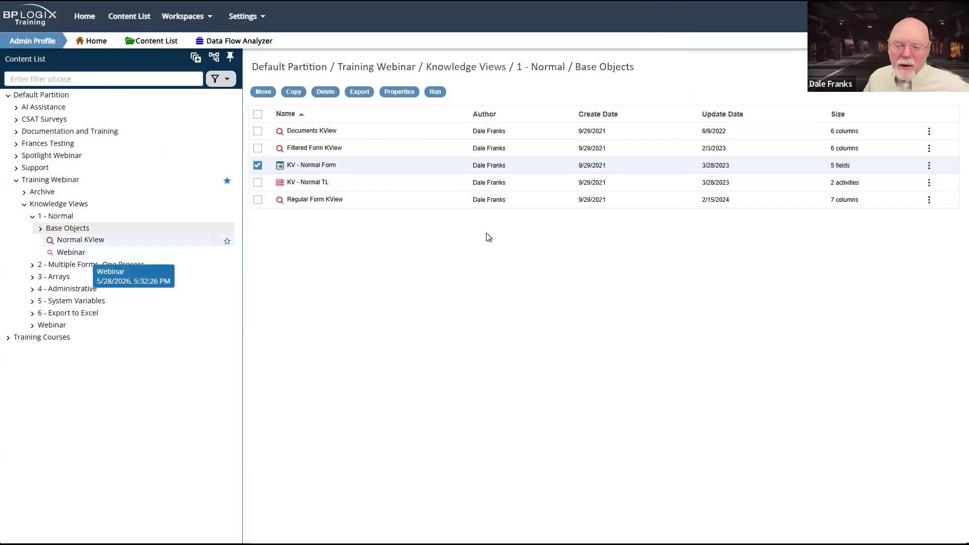
click(756, 202)
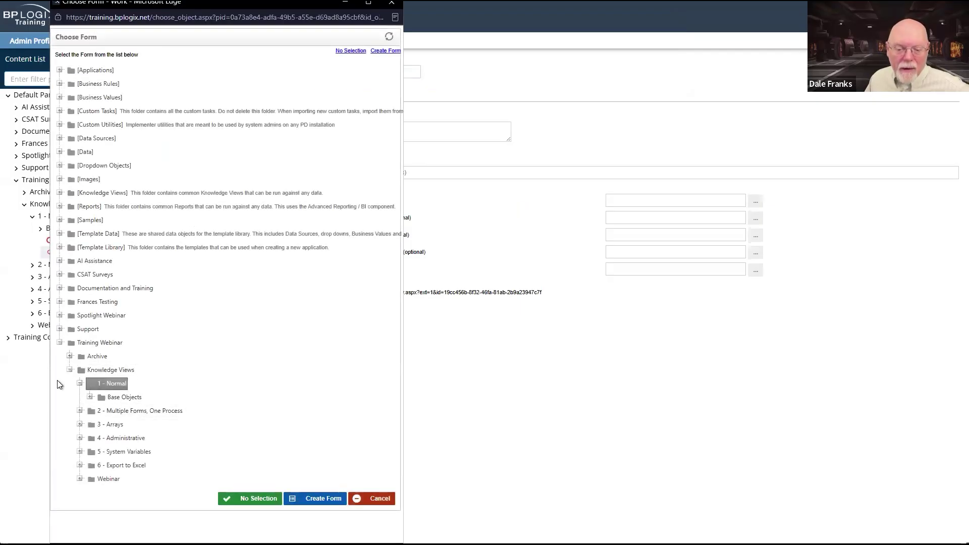
click(89, 398)
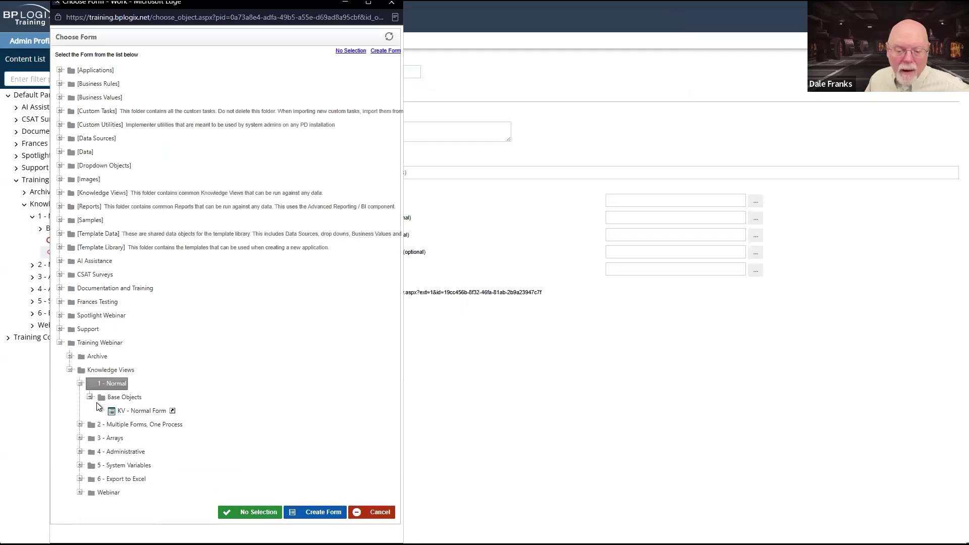
click(129, 413)
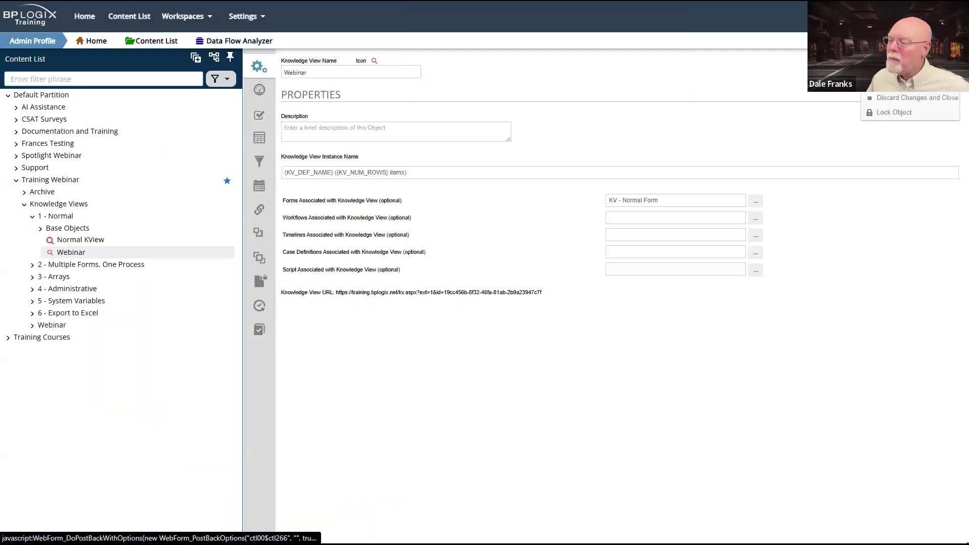
Step: Run the Webinar view, and look at the returned form instance before closing it
click(903, 83)
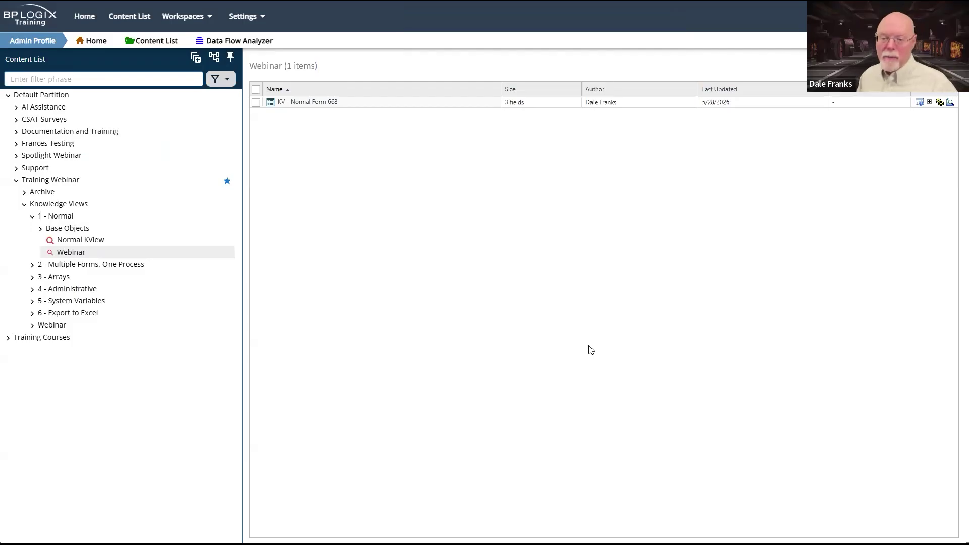
click(327, 107)
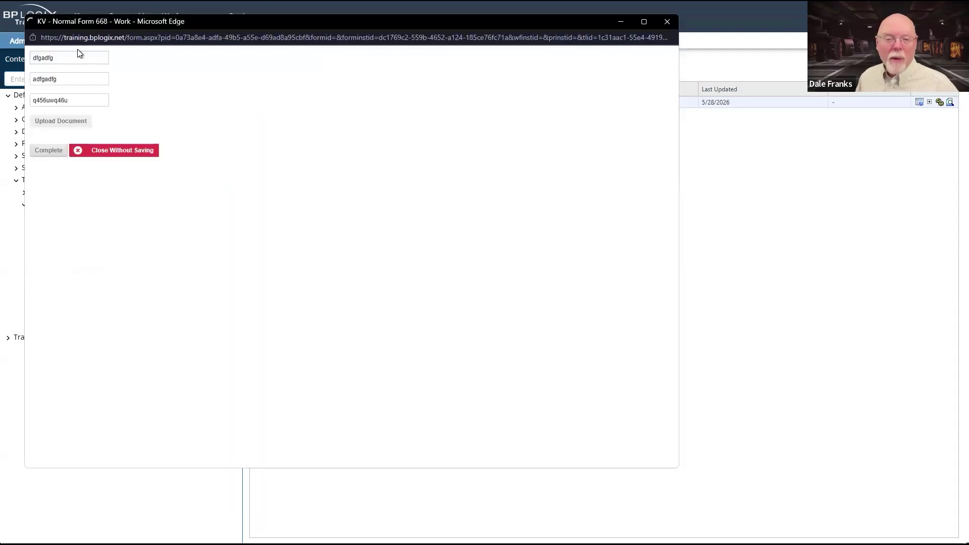
click(663, 23)
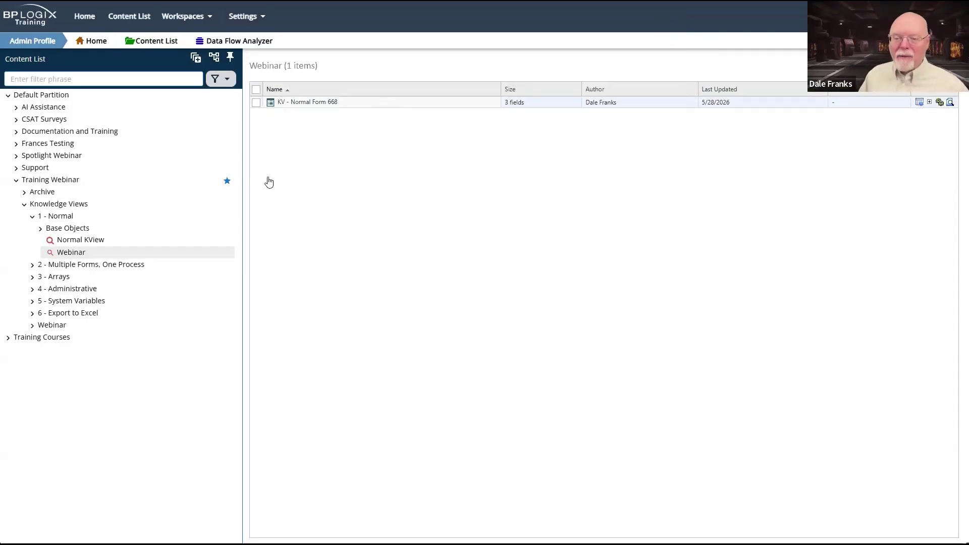
Step: Review the associated form setting in Webinar's properties and the view's filter condition
double_click(72, 255)
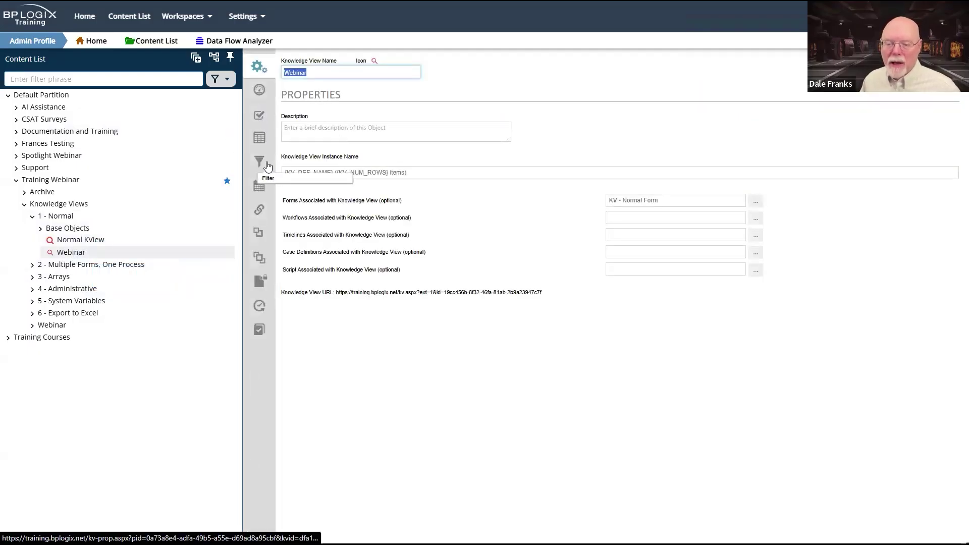
double_click(354, 200)
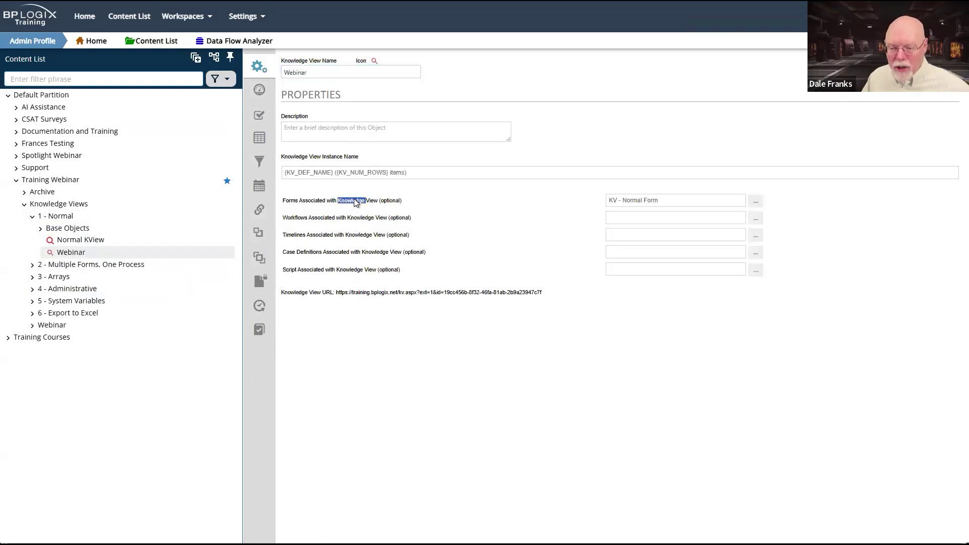
click(260, 168)
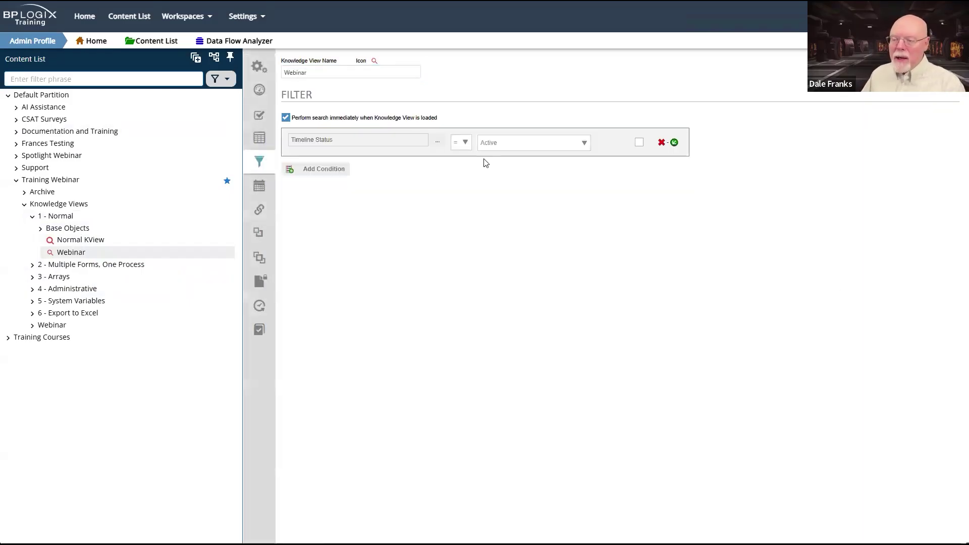
Step: Add a column named "Activity" to the Webinar view, set its data to the timeline variable Running Activity Name, and run the view
click(260, 143)
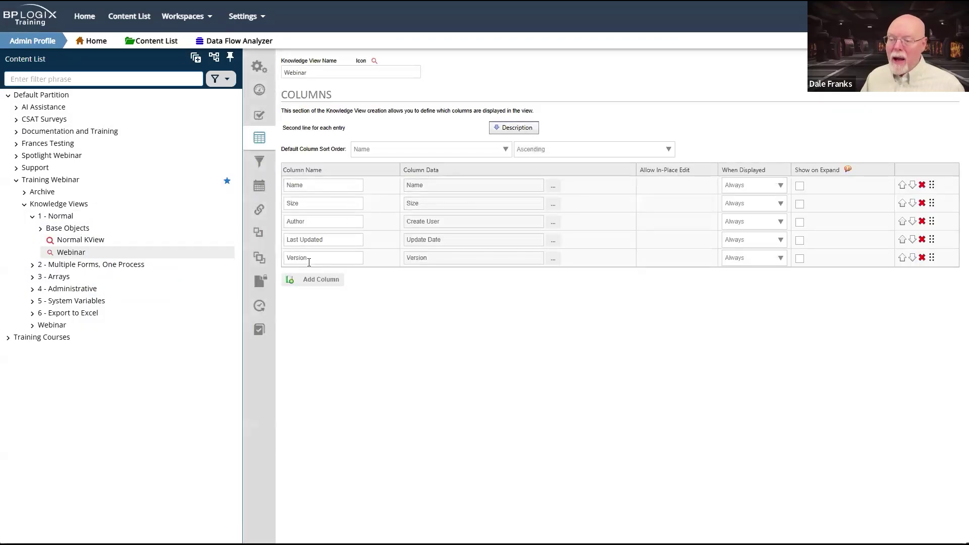
click(323, 289)
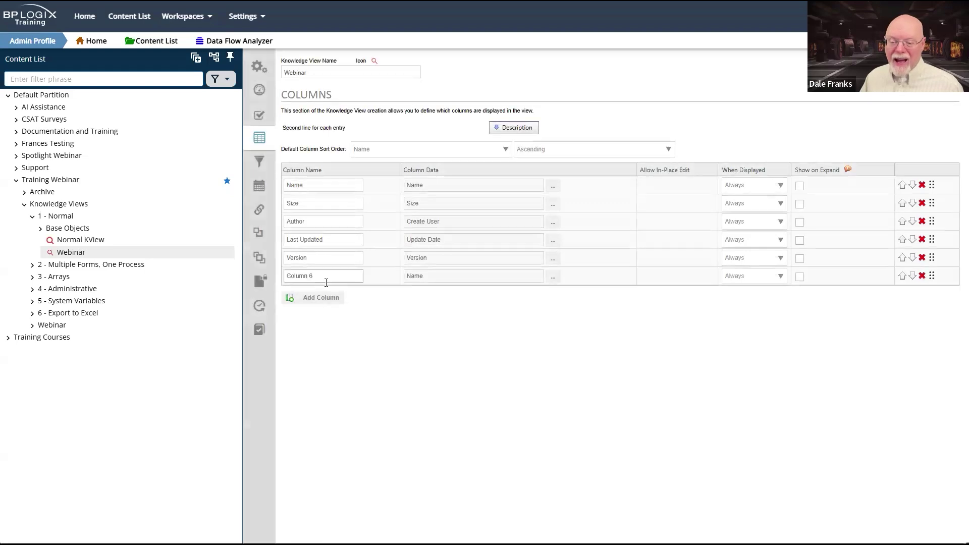
double_click(330, 280)
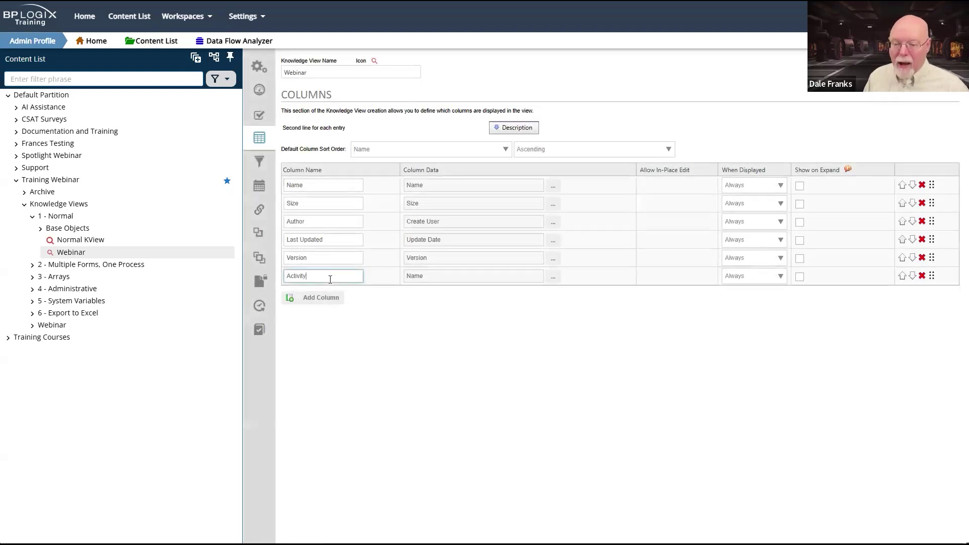
click(553, 277)
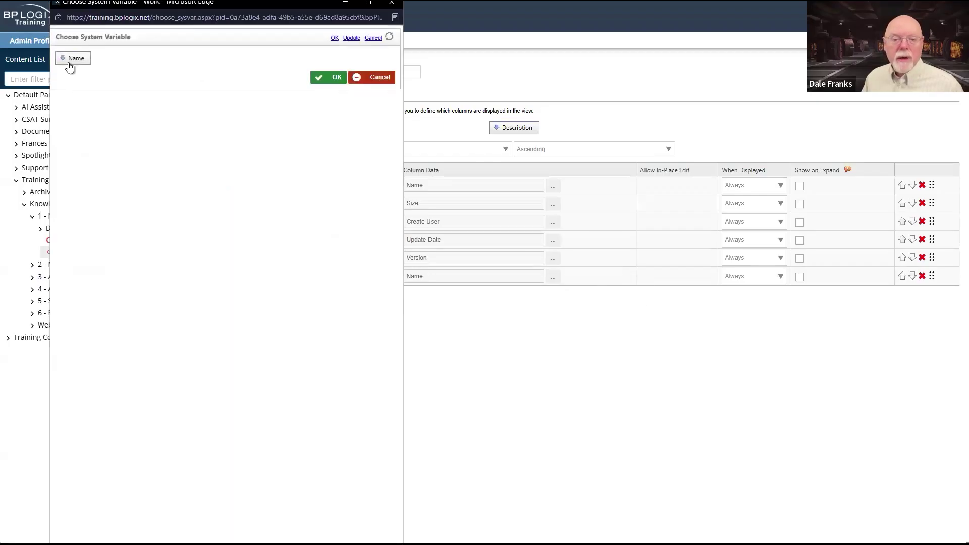
click(71, 59)
mouse_move(112, 195)
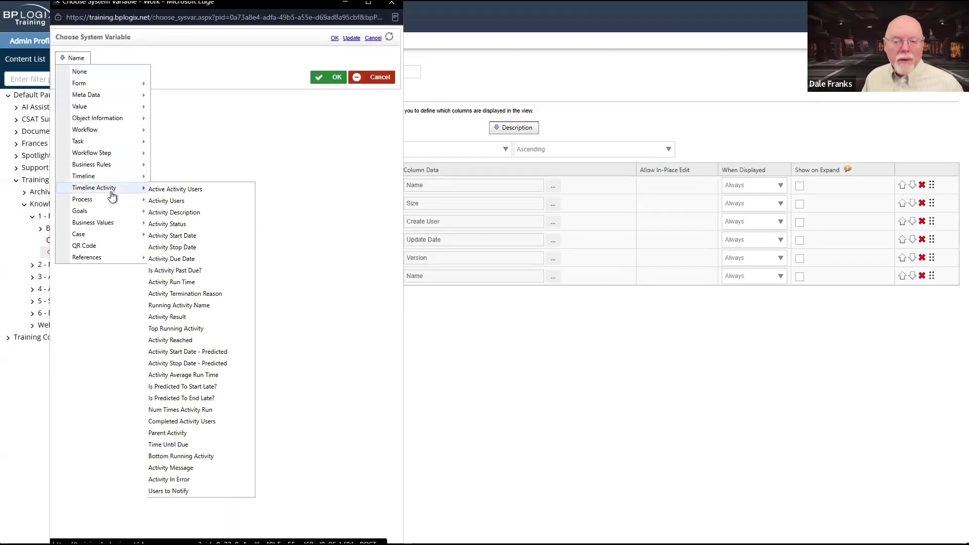
click(225, 307)
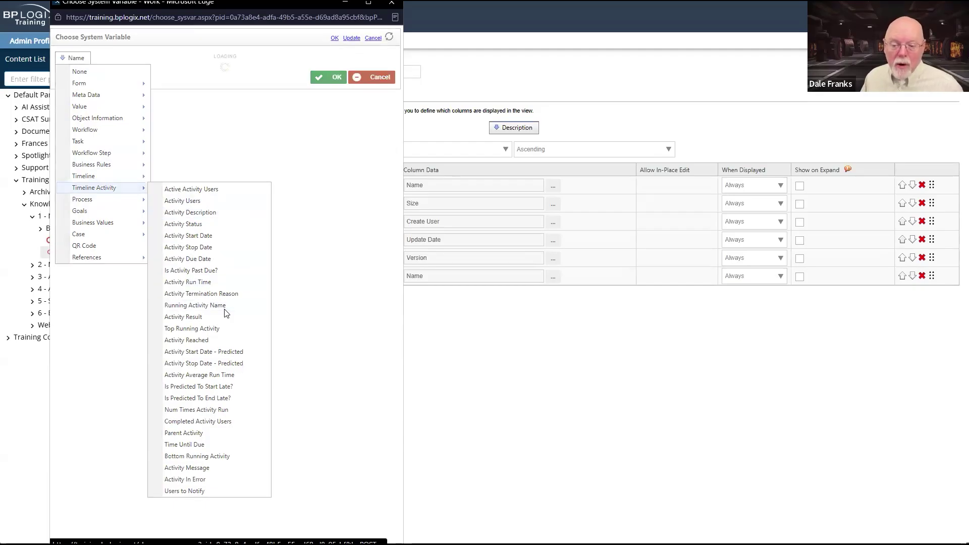
click(339, 77)
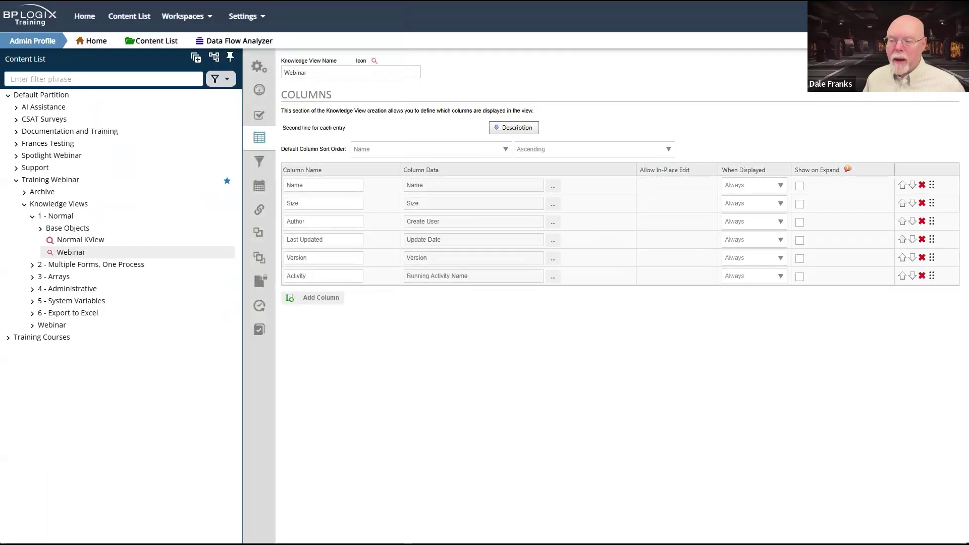
click(903, 61)
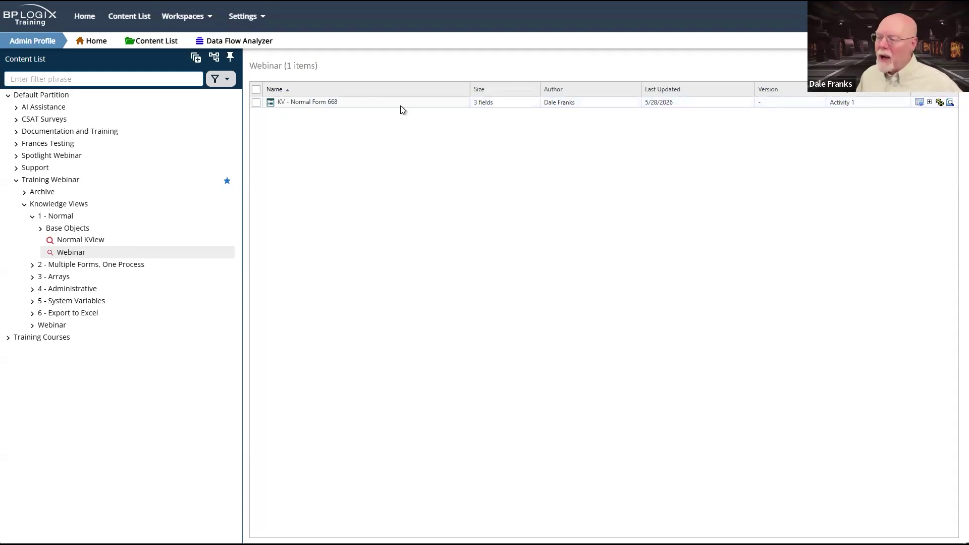
Step: Reopen the Webinar view's definition and review the timelines association setting in its properties
click(71, 252)
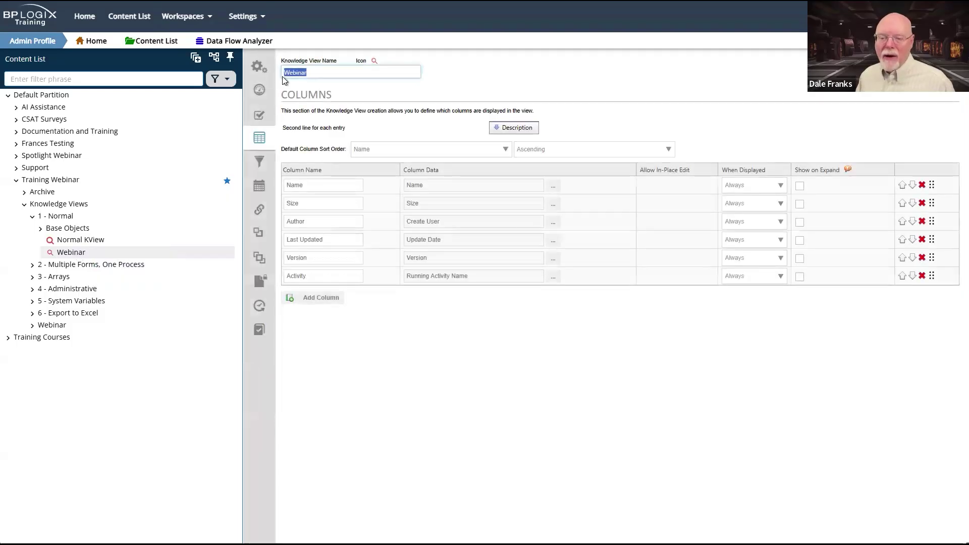
click(260, 76)
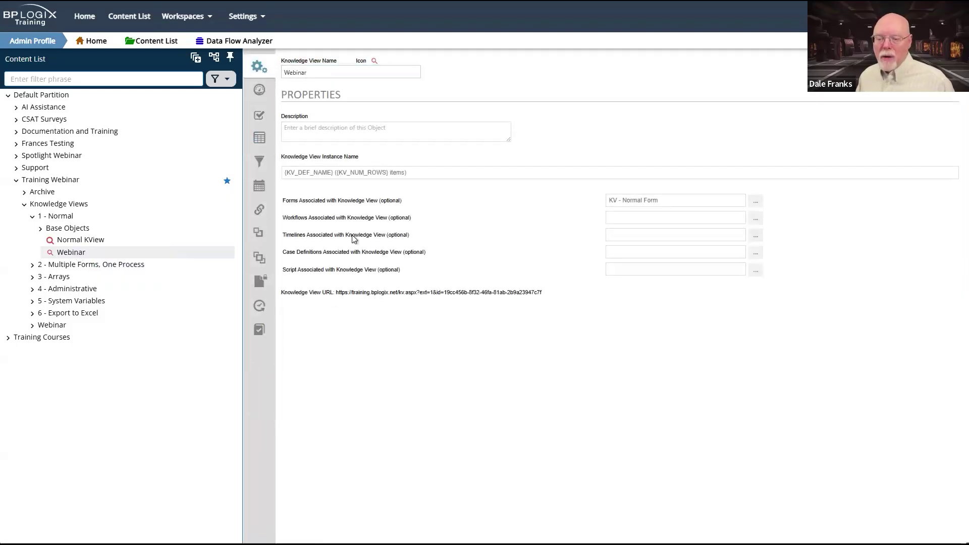
drag(296, 238, 435, 236)
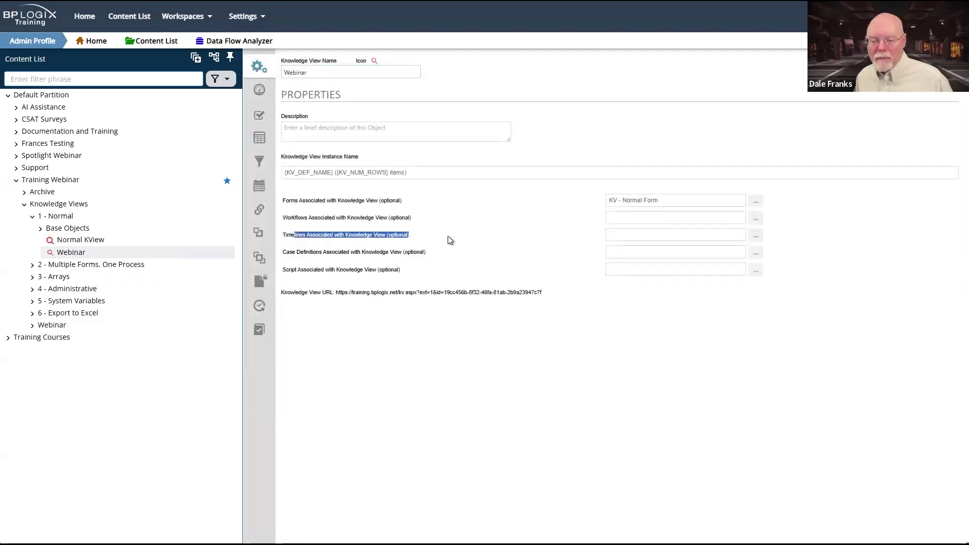
click(456, 310)
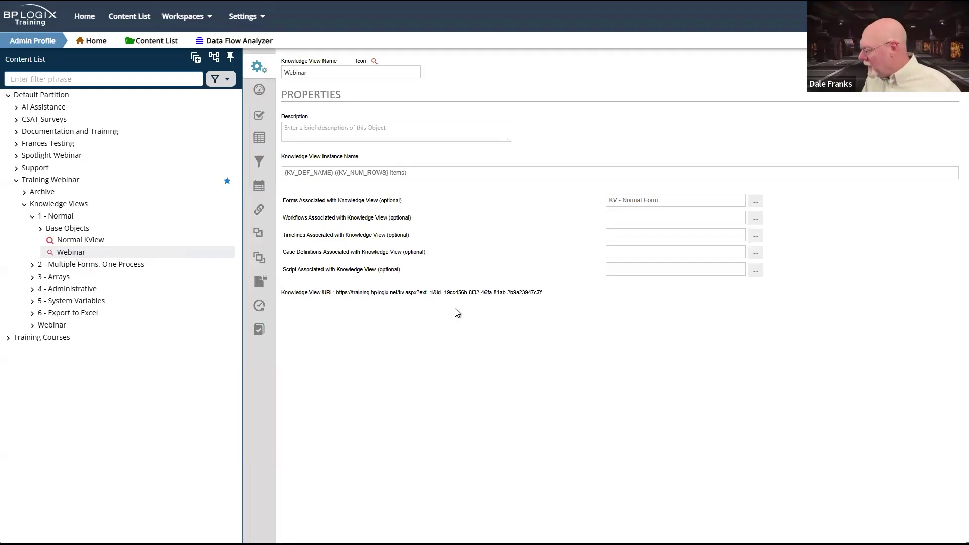
Step: Open the KV - Two Forms TL timeline from Base Objects in the 2 - Multiple Forms, One Process folder
click(85, 266)
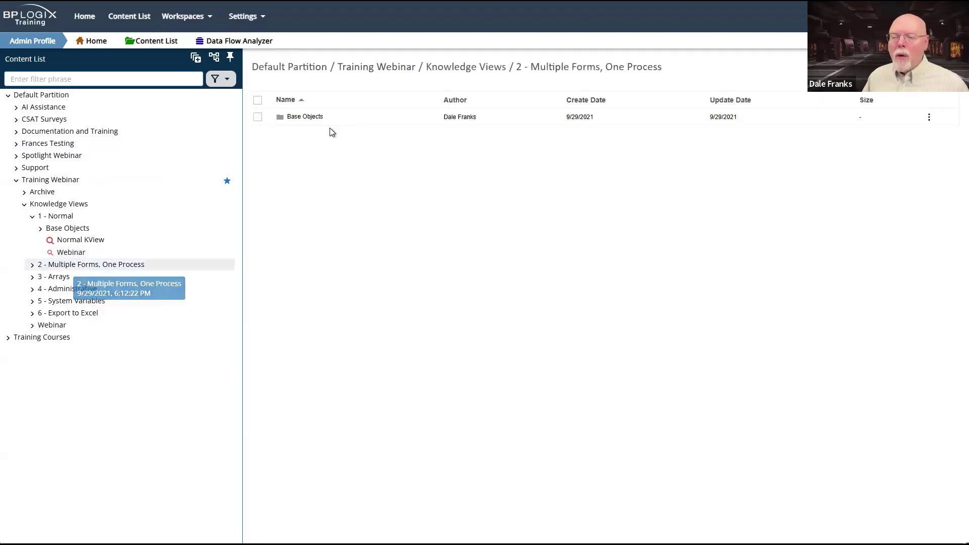
click(312, 122)
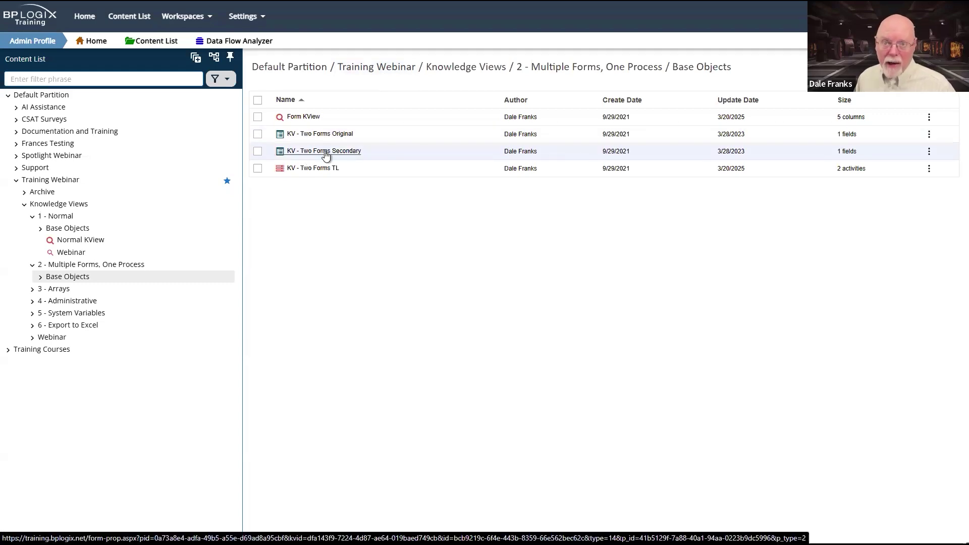
click(313, 171)
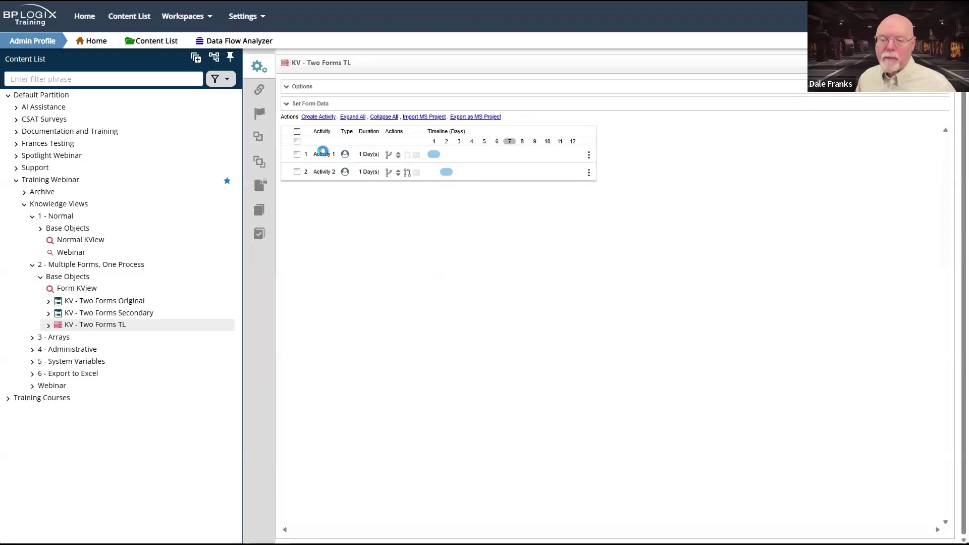
Step: Review Activity 1's participants, start conditions, completion criteria and due date settings, and close the activity
click(323, 154)
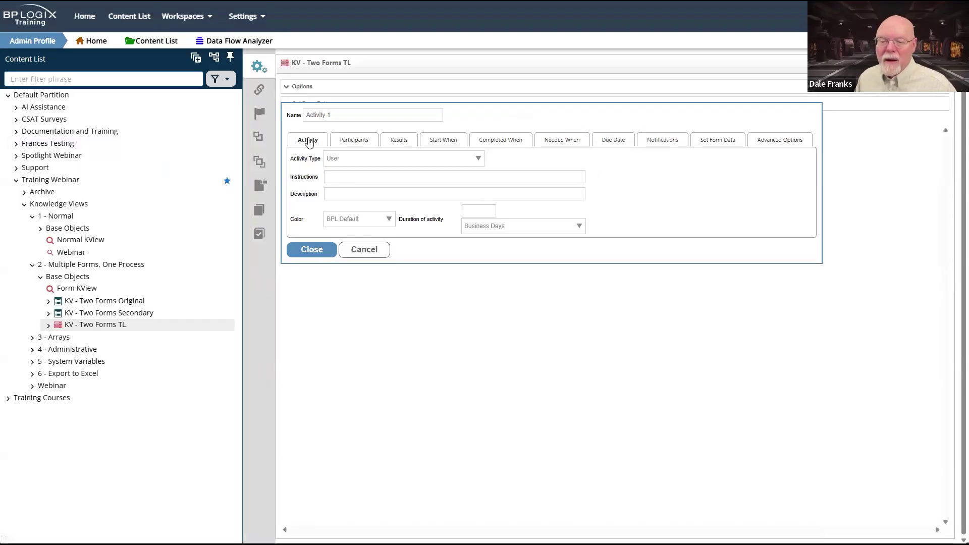
click(356, 144)
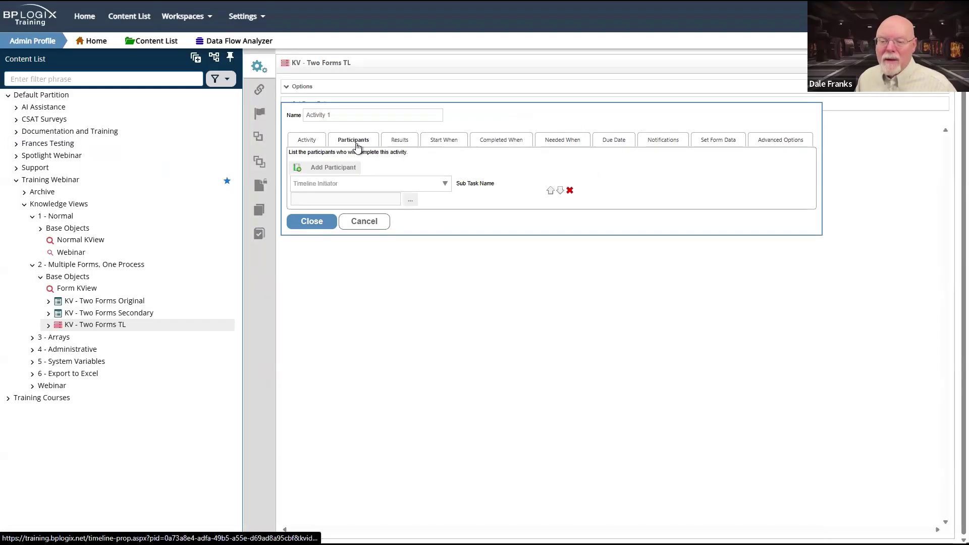
click(416, 143)
click(462, 141)
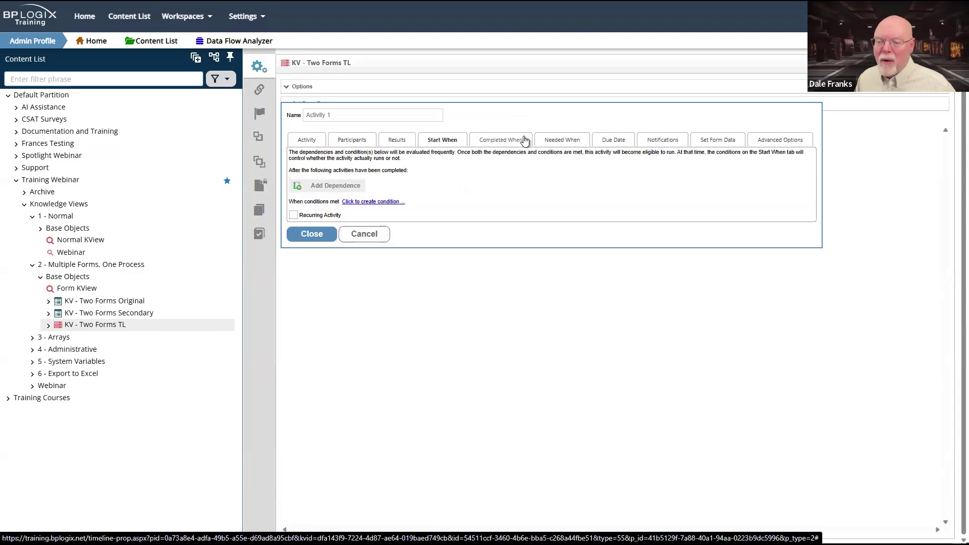
click(525, 140)
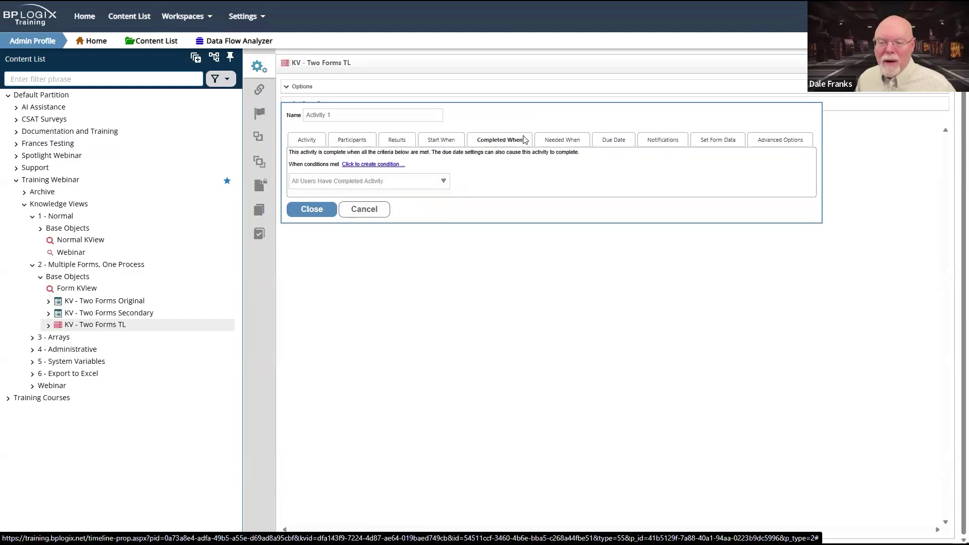
click(616, 144)
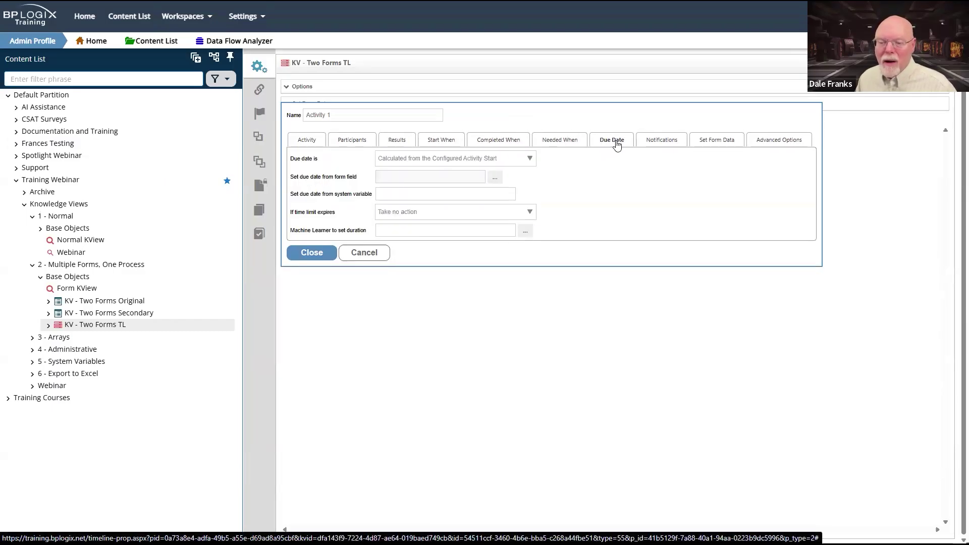
click(310, 254)
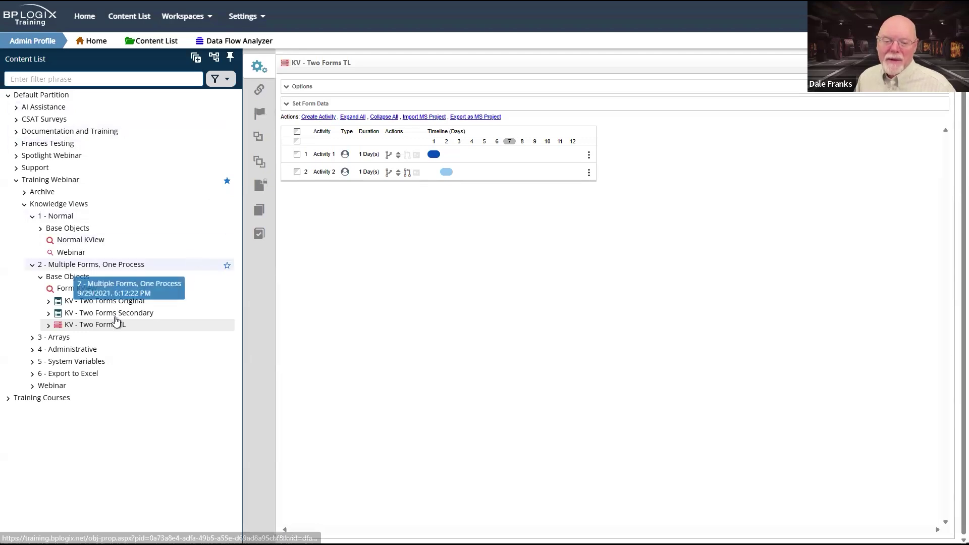
Step: Open the KV - Two Forms Original form without saving the timeline, and examine its option for automatically starting a process after submission
click(108, 302)
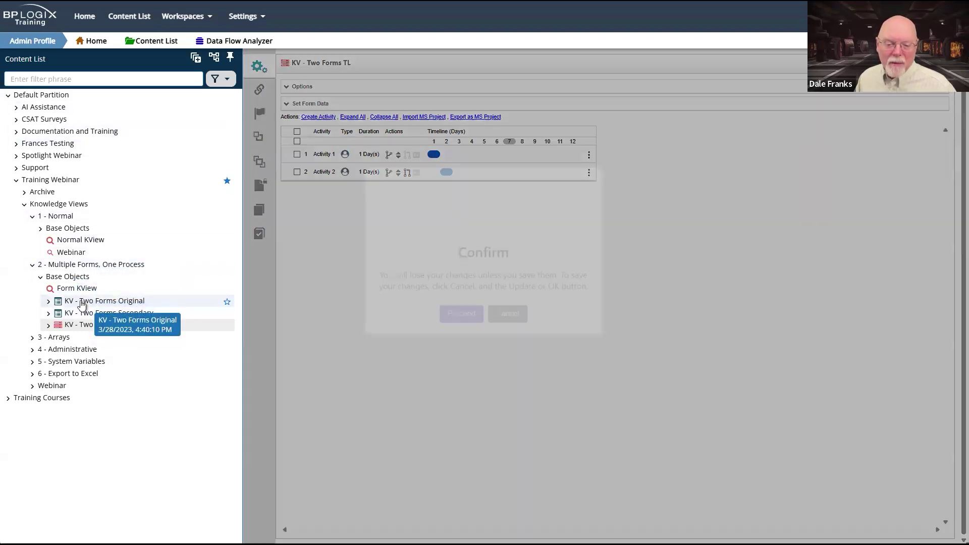
click(469, 342)
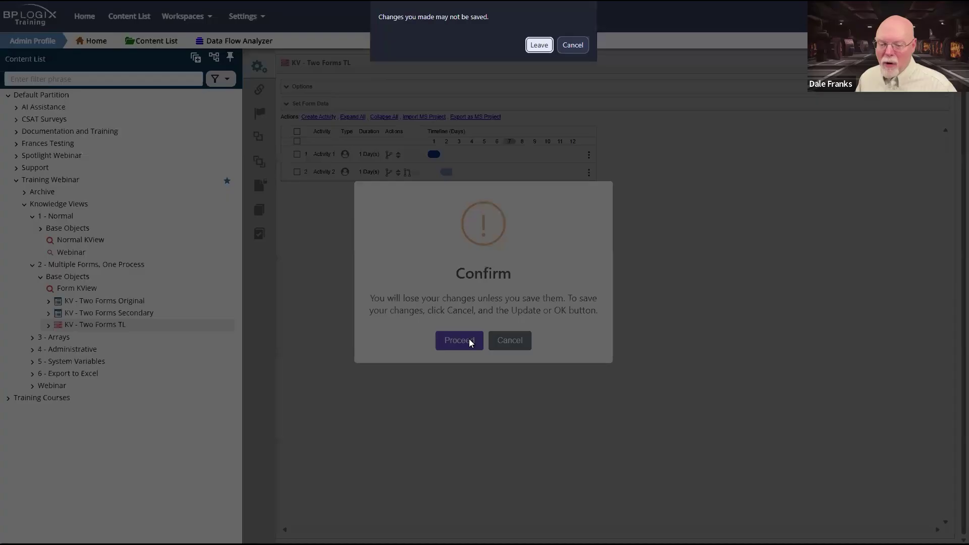
click(539, 44)
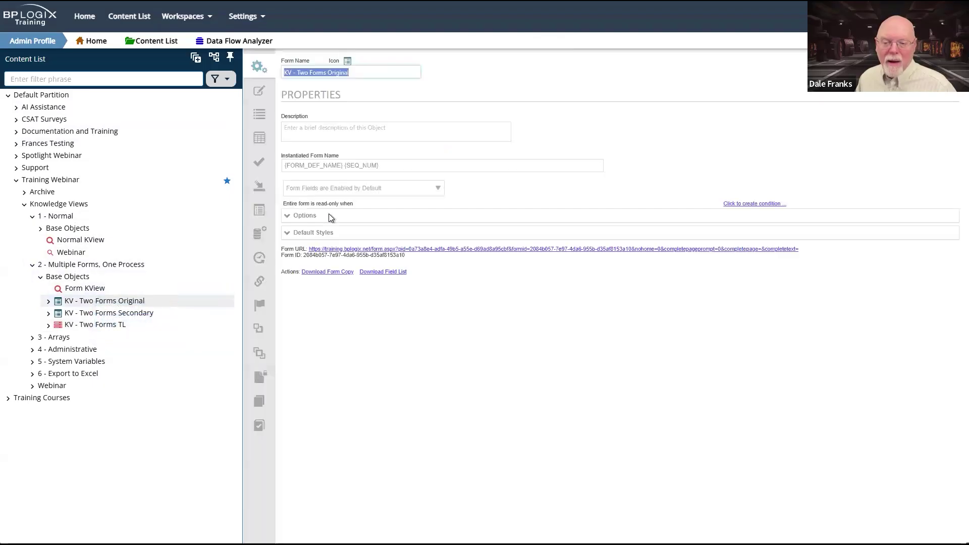
click(305, 216)
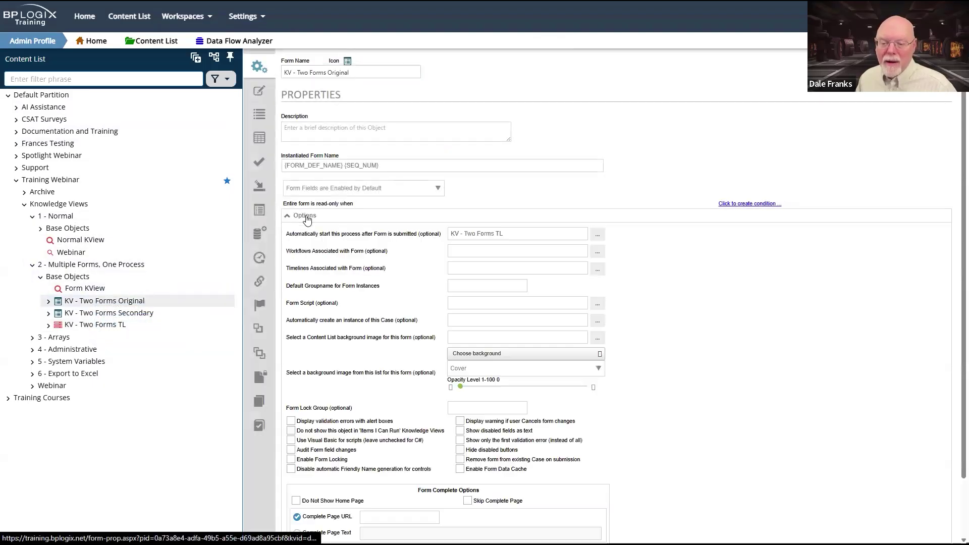
drag(284, 233, 408, 237)
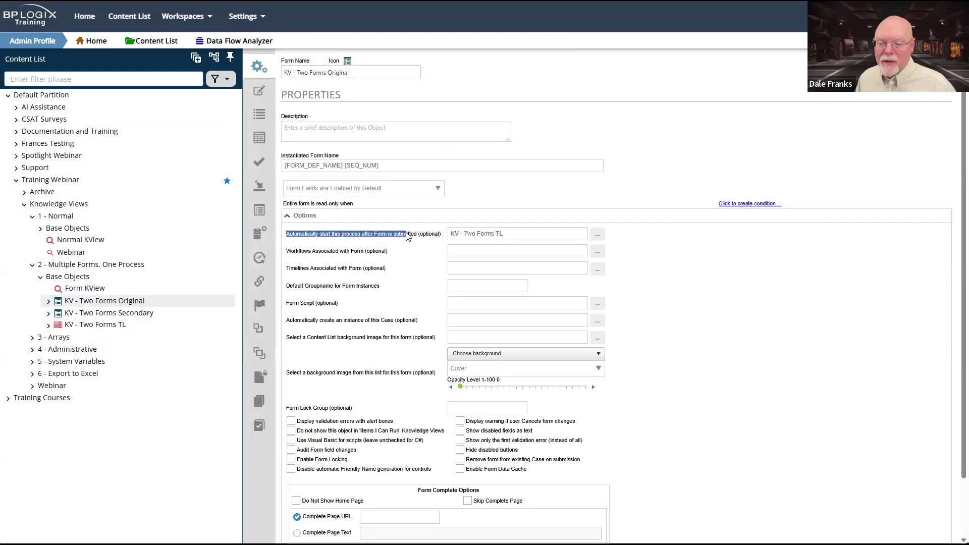
Step: Open the KV - Two Forms Secondary form and look through its options for any associated process
click(137, 314)
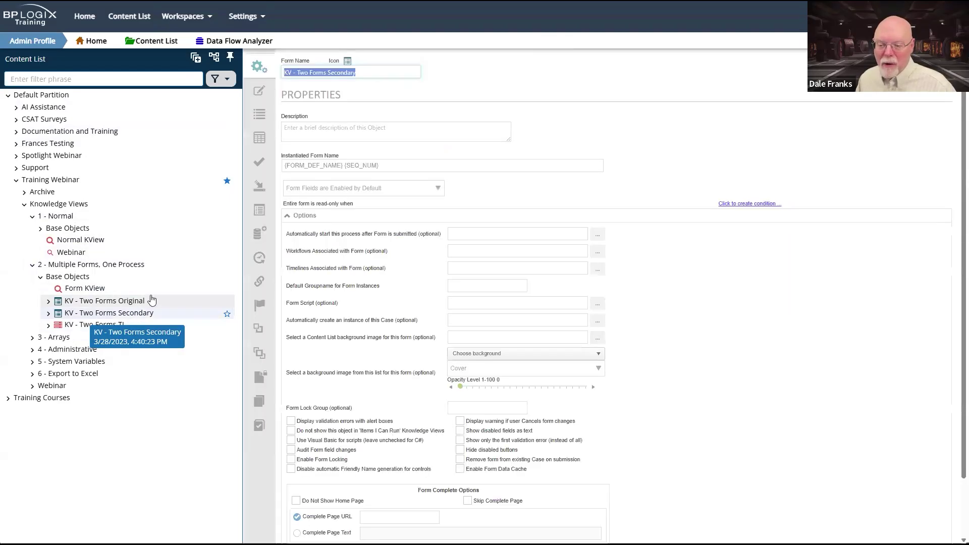
scroll(402, 254, down, 1)
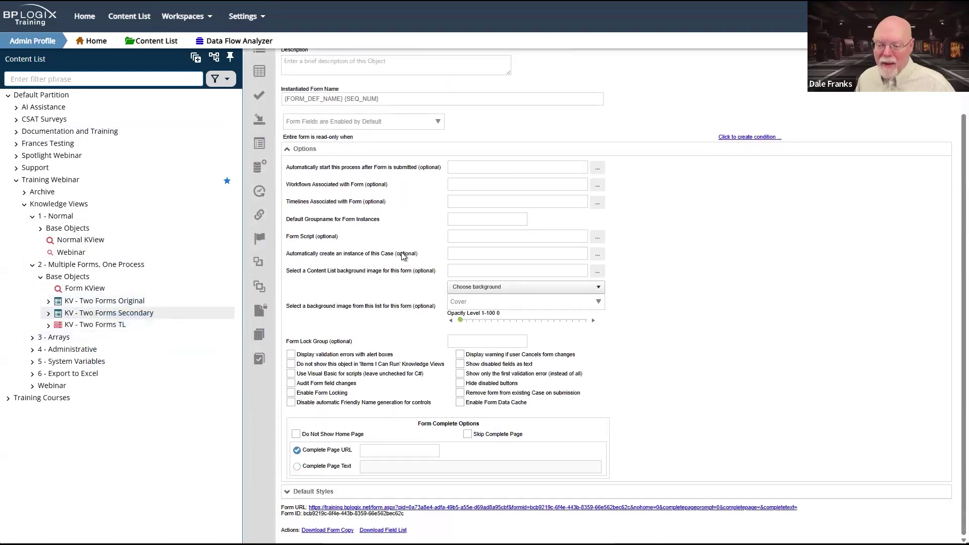
scroll(403, 252, up, 1)
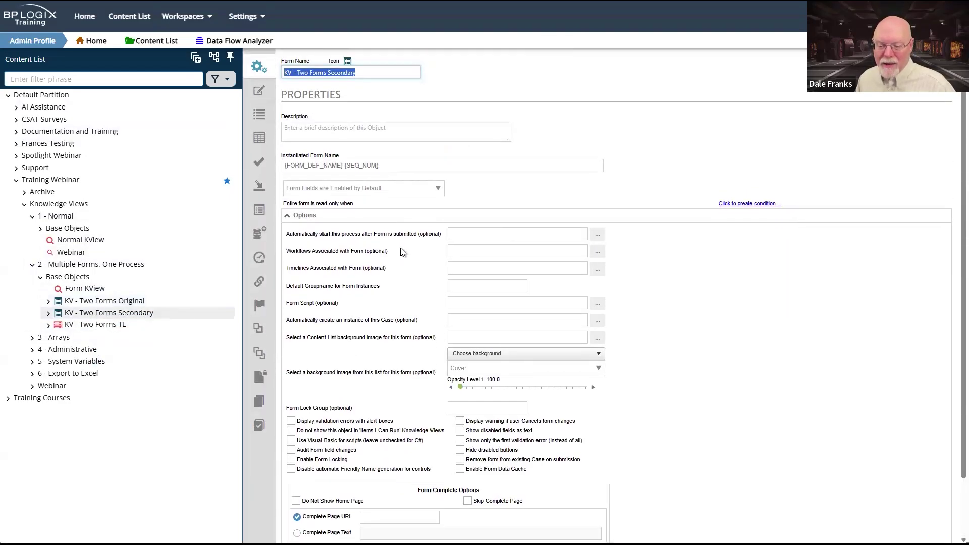
Step: Reopen the KV - Two Forms TL timeline, review its options plus Activity 2's participants and start dependency, and cancel out of the activity
double_click(99, 326)
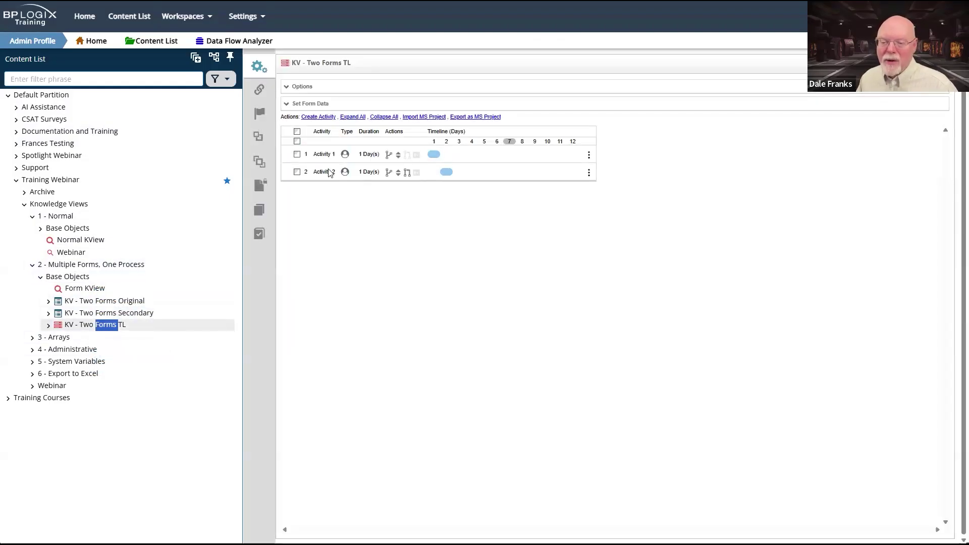
click(302, 86)
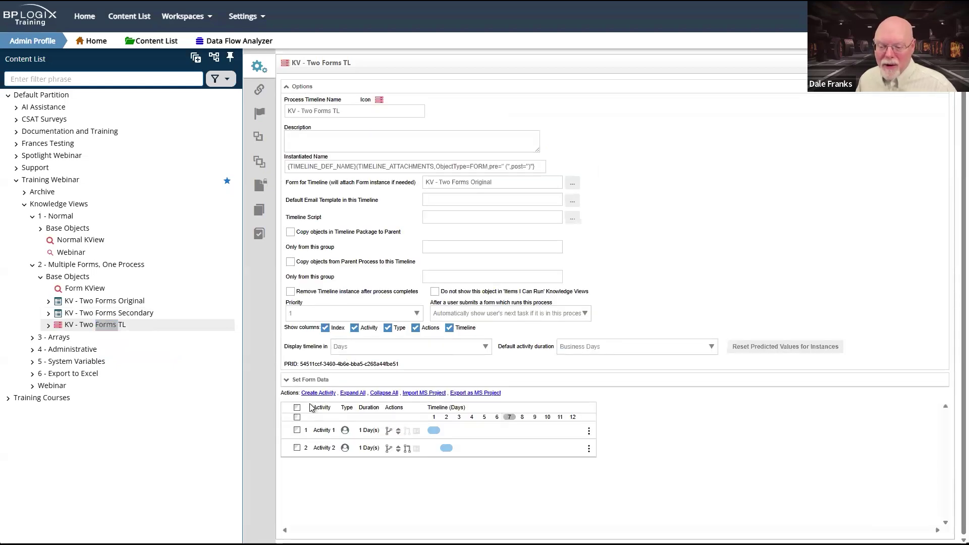
click(323, 449)
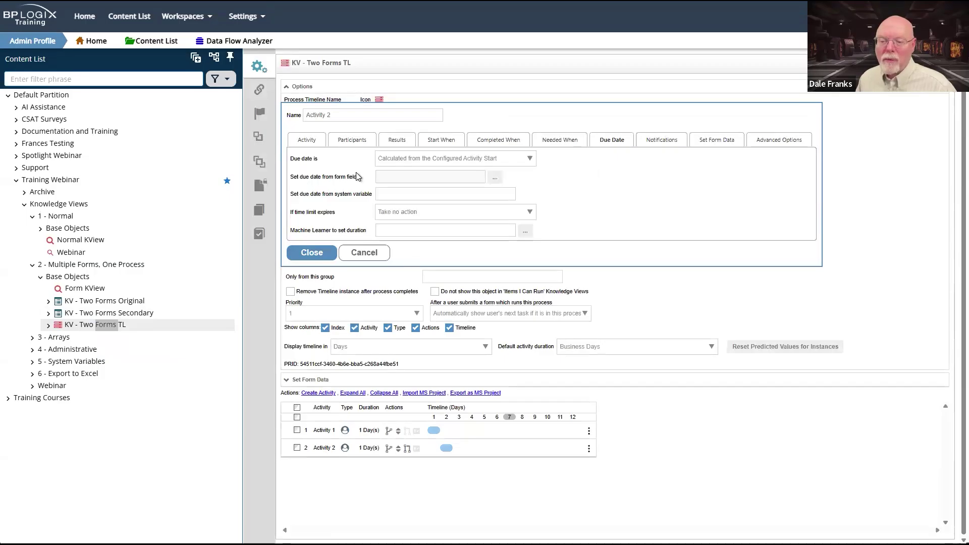
click(354, 140)
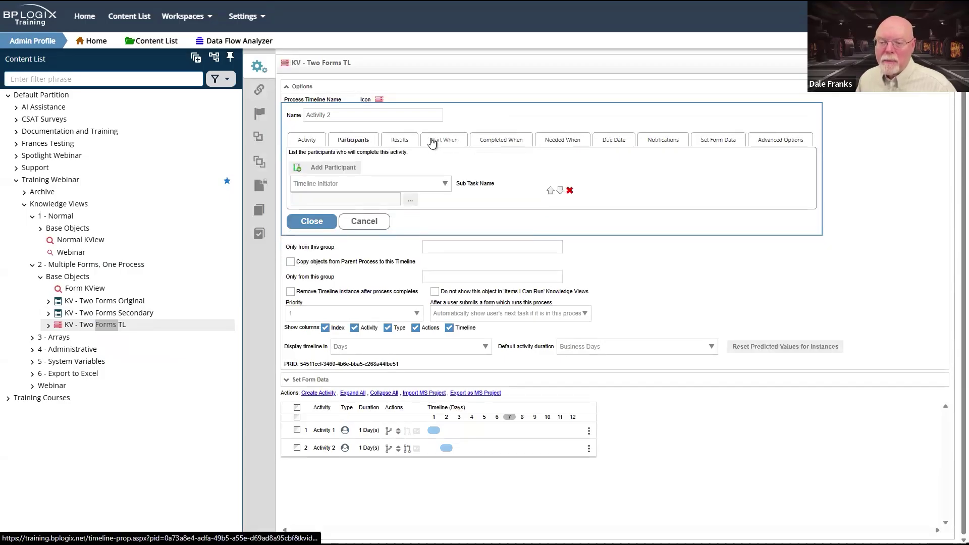
click(452, 143)
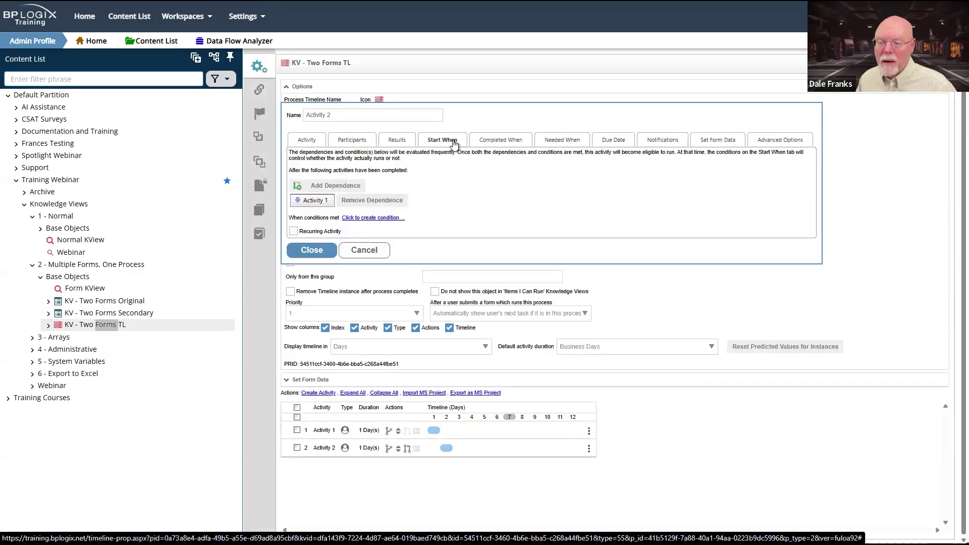
click(373, 252)
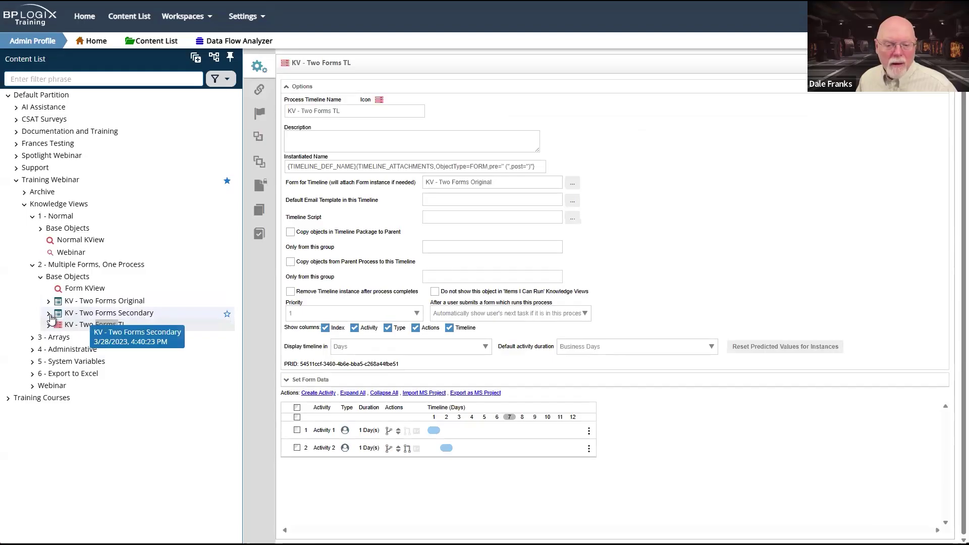
click(50, 315)
click(82, 330)
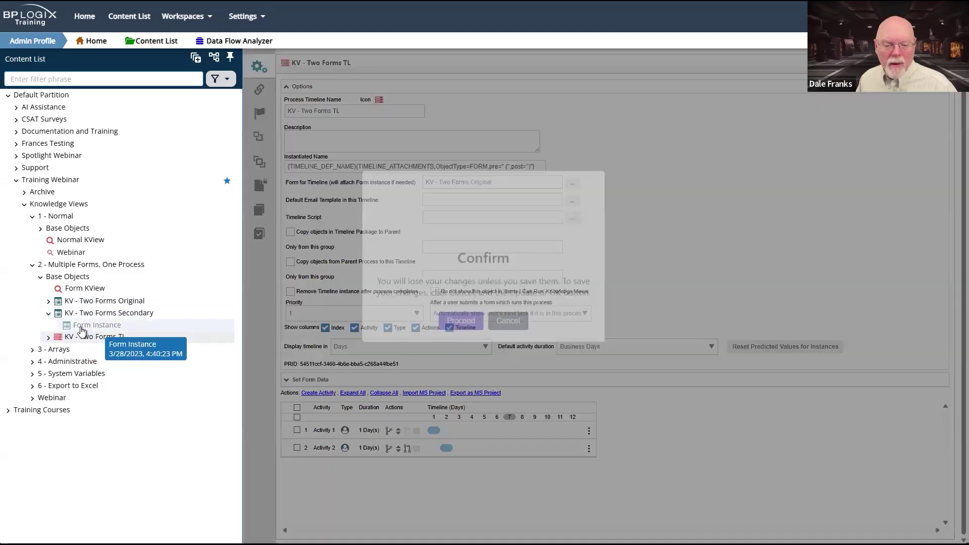
click(469, 347)
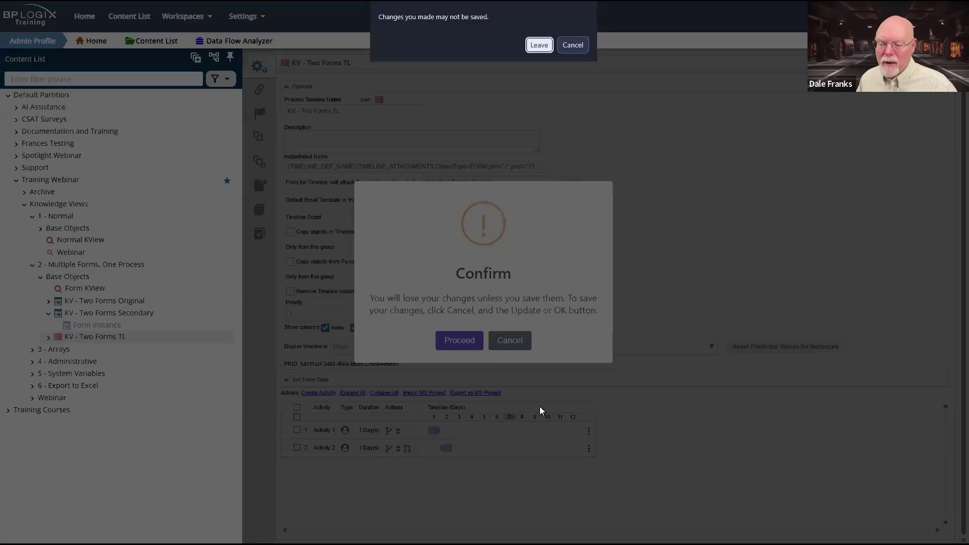
click(572, 45)
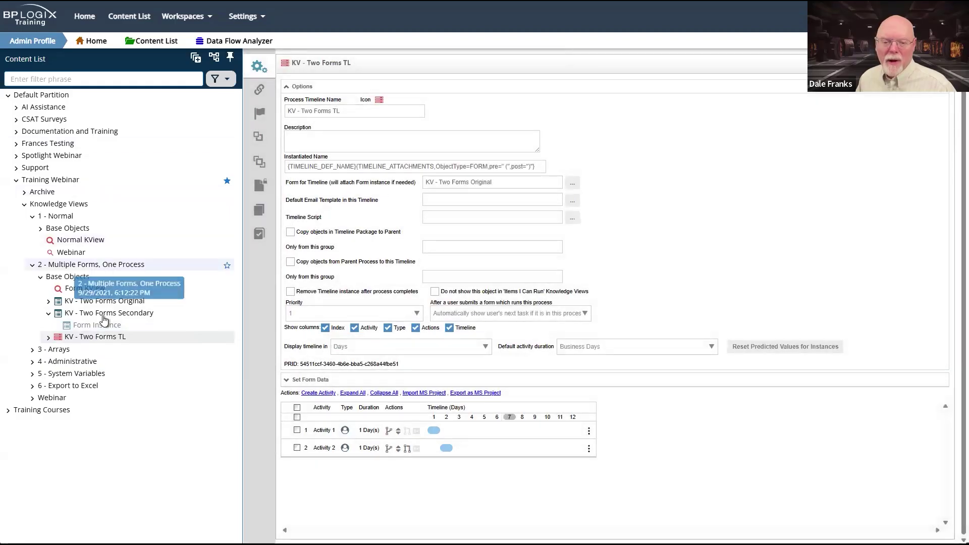
Step: Open the KV - Two Forms Original form without saving the timeline, and inspect its input control's field properties in the form designer
click(77, 302)
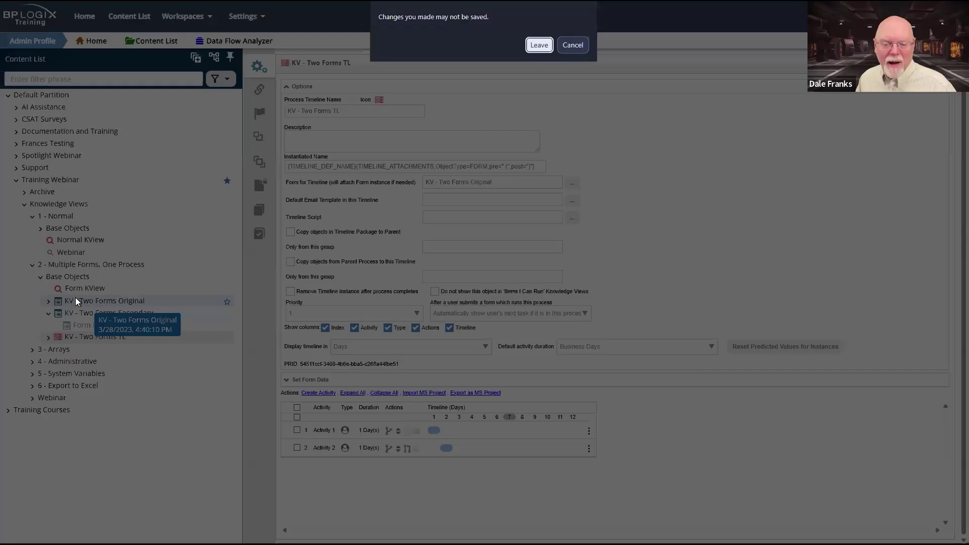
click(539, 45)
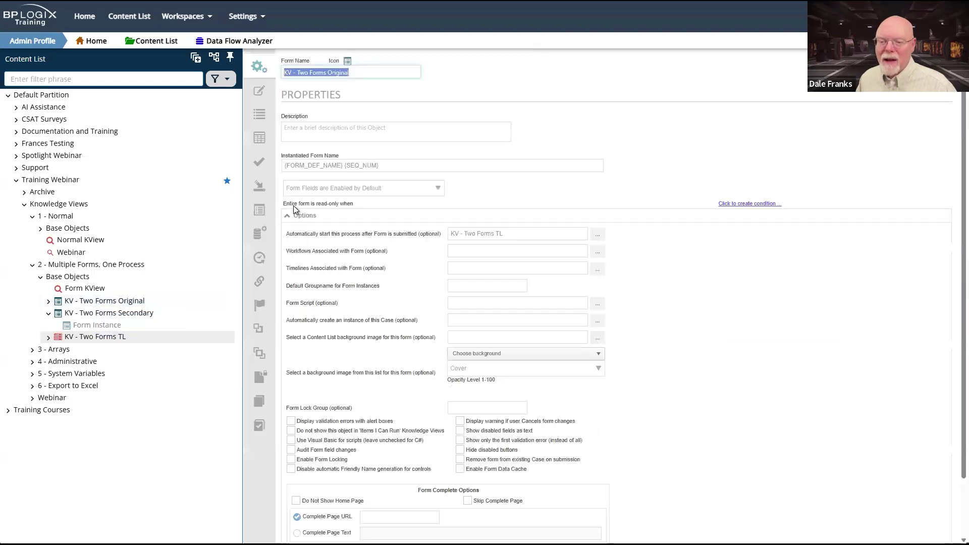
click(254, 93)
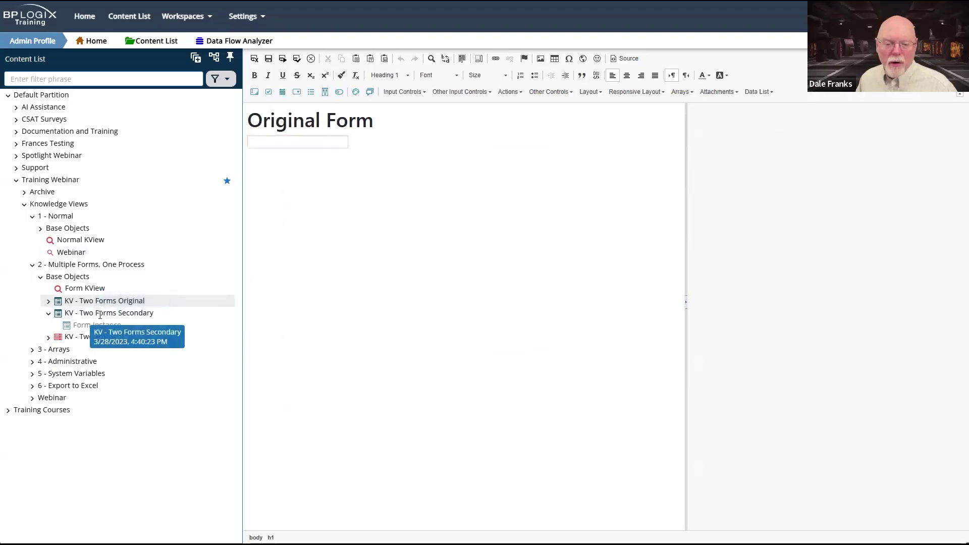
click(253, 134)
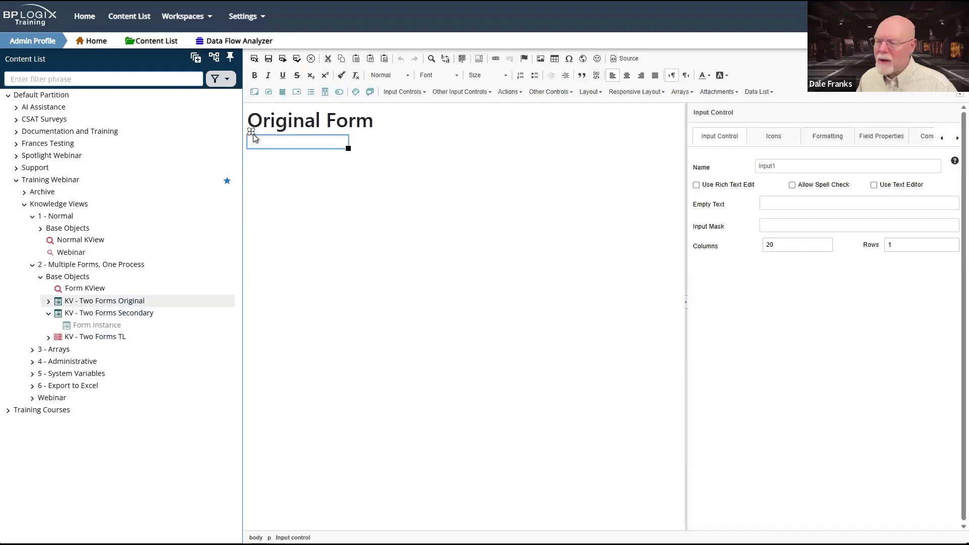
click(897, 141)
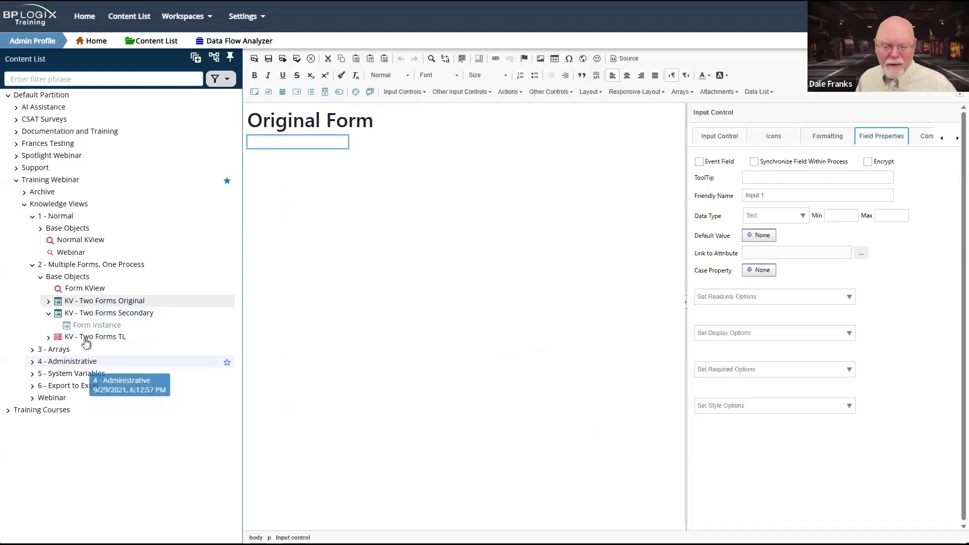
Step: List the Base Objects folder of 2 - Multiple Forms, One Process without saving the form, and run Form KView
click(79, 281)
click(474, 348)
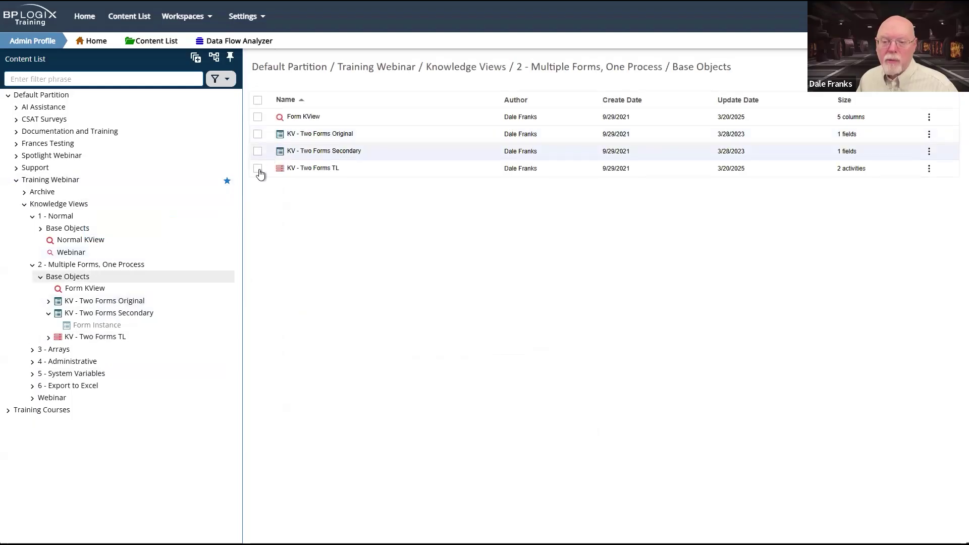
click(311, 121)
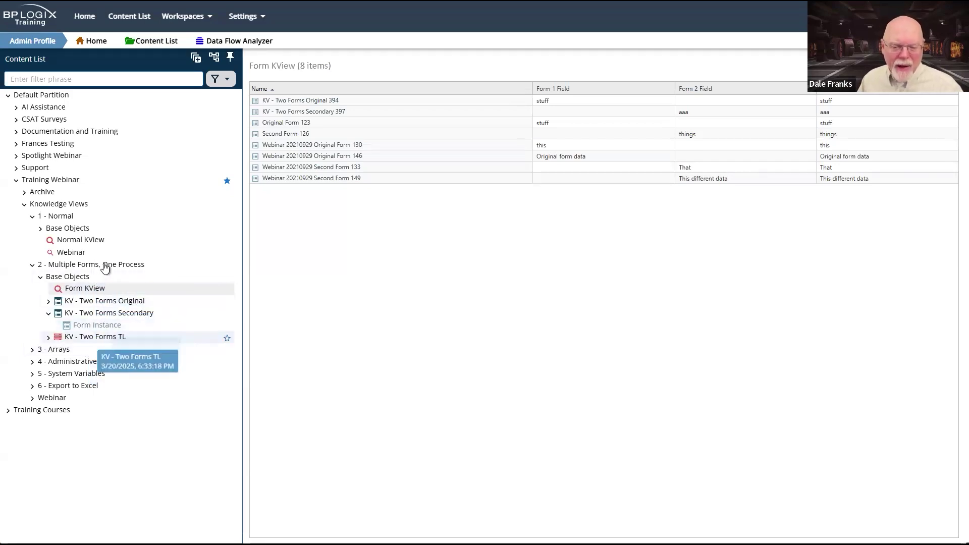
Step: Open the KV - Two Forms Original form, switch to the KV - Two Forms TL timeline, and review Activity 2's start dependency and participants
click(87, 304)
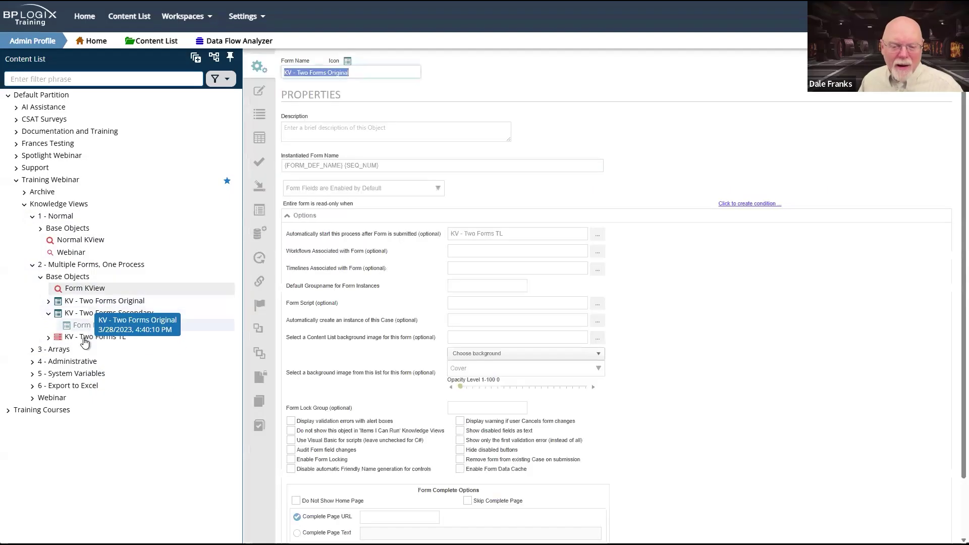
double_click(87, 336)
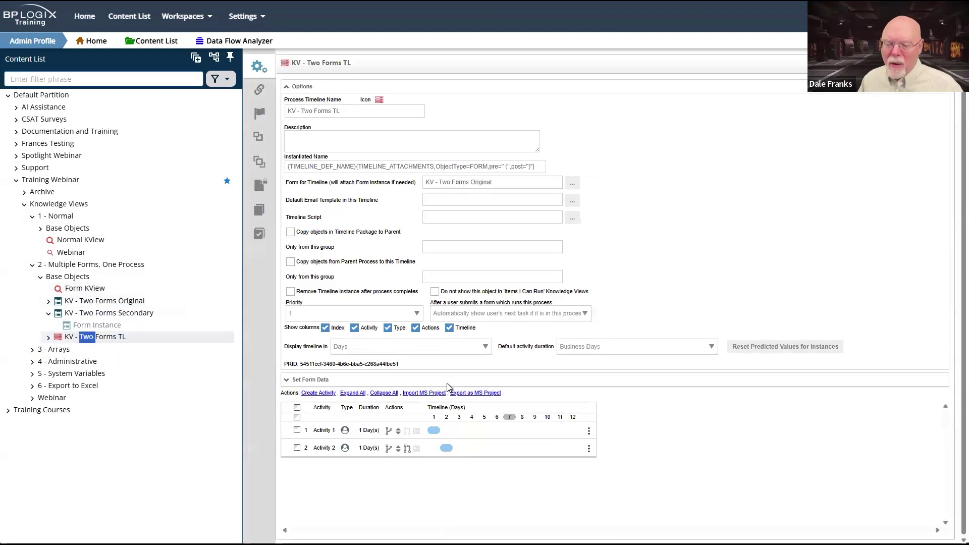
double_click(322, 449)
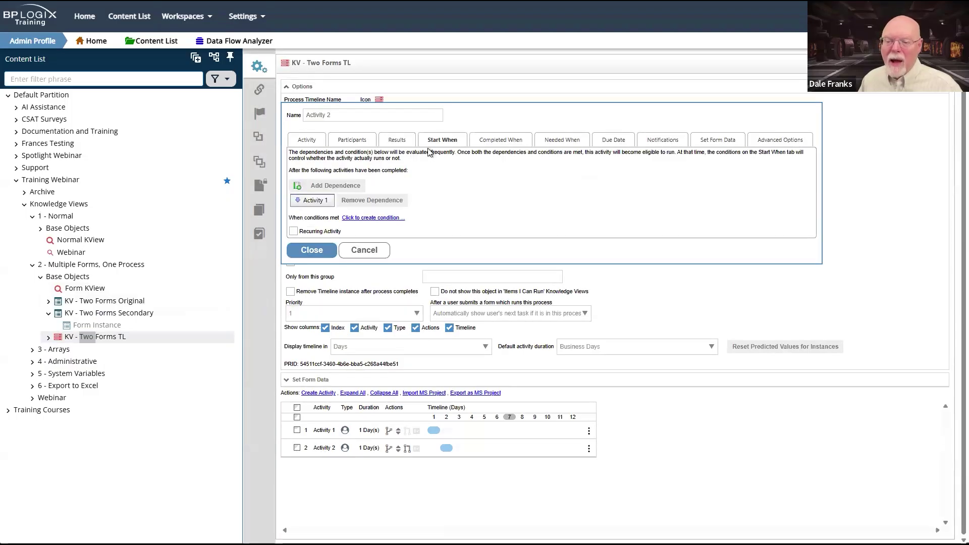
click(319, 143)
click(369, 141)
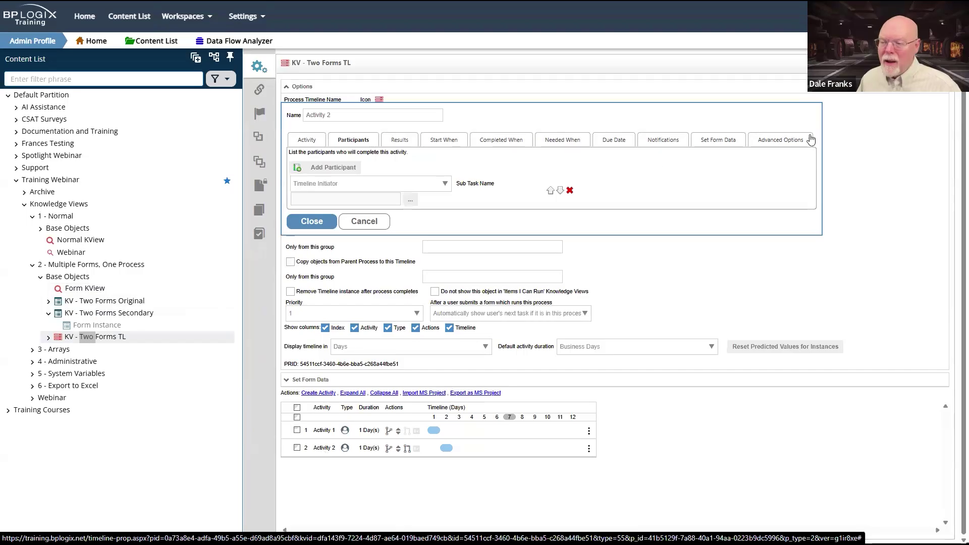
Step: Examine the Use Form for Activity setting in Activity 2's advanced options, and cancel out of the activity
click(789, 143)
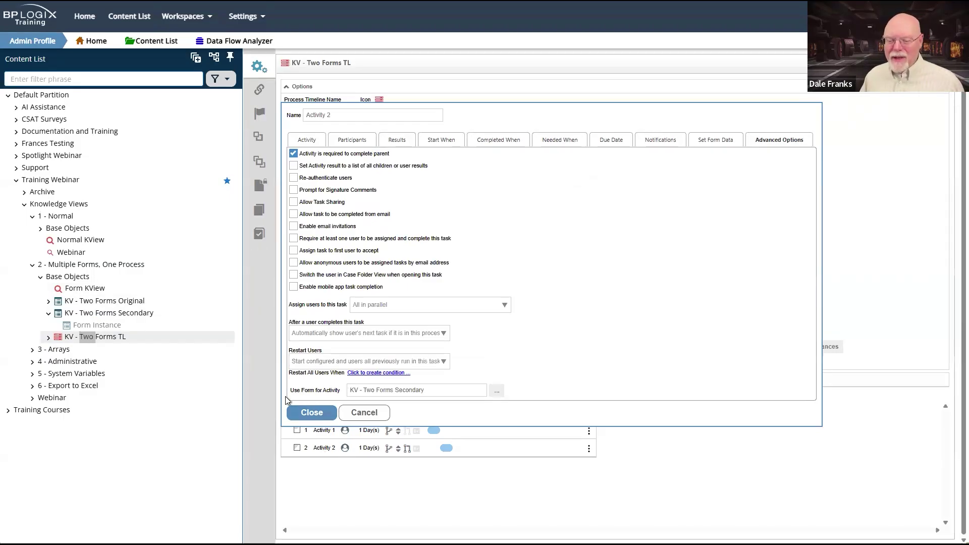
drag(320, 392, 342, 392)
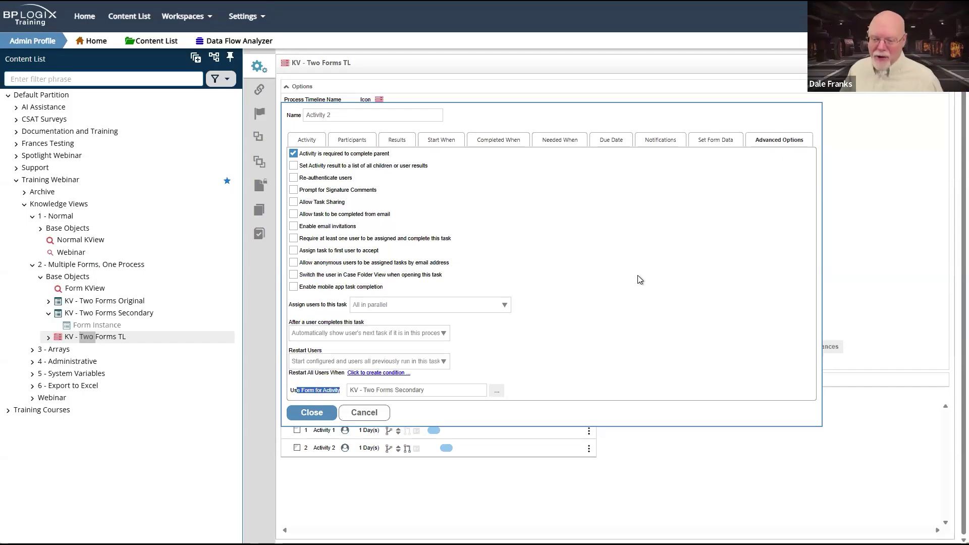
triple_click(319, 397)
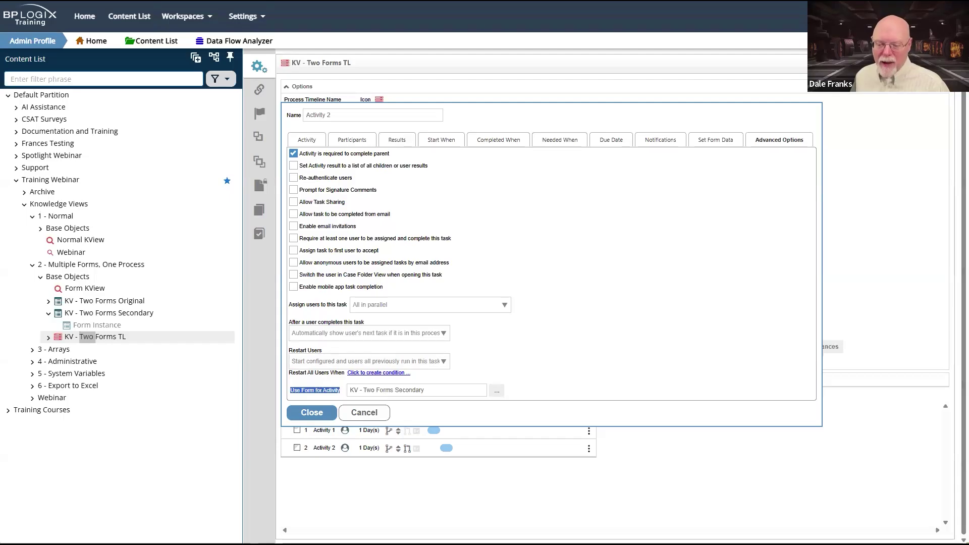
double_click(412, 390)
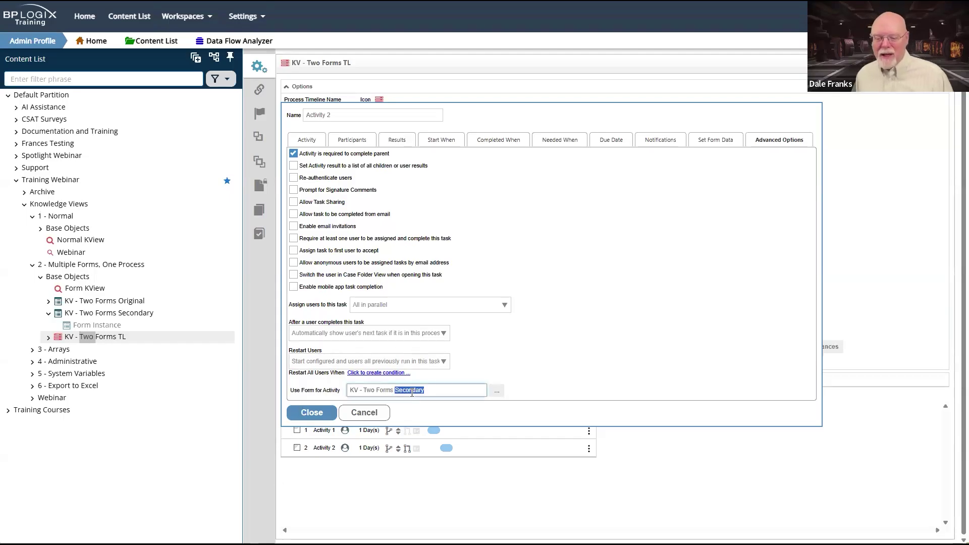
click(644, 313)
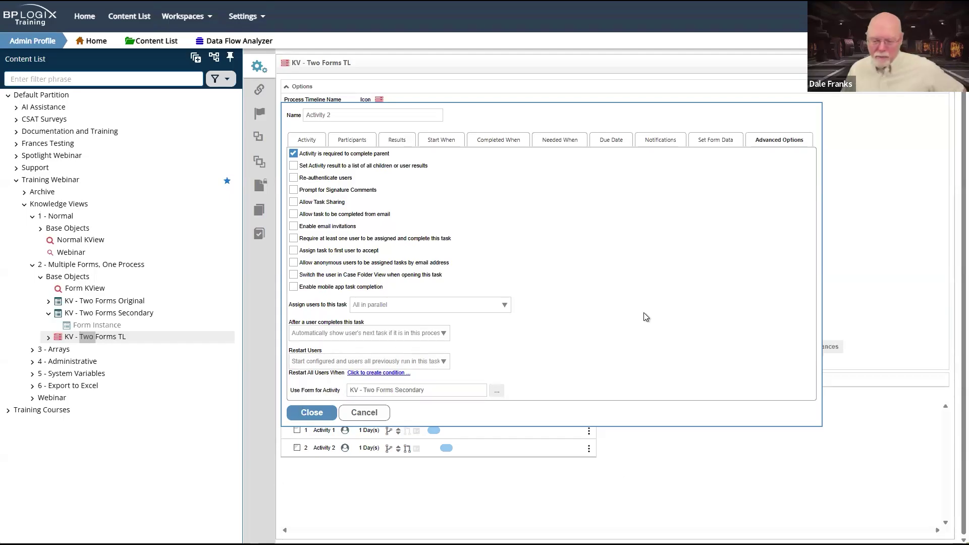
click(375, 413)
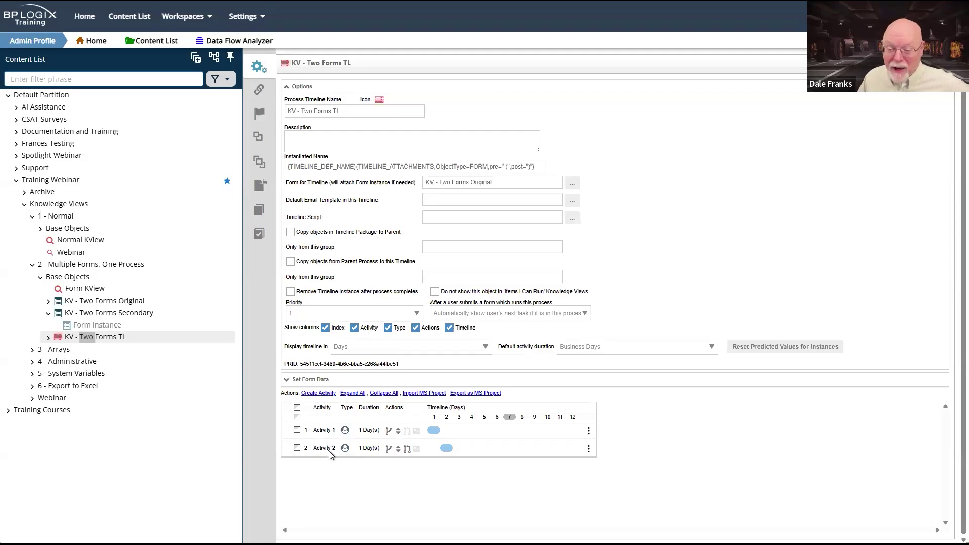
Step: Reopen Activity 2 to highlight its Use Form for Activity option once more, and cancel out
click(324, 448)
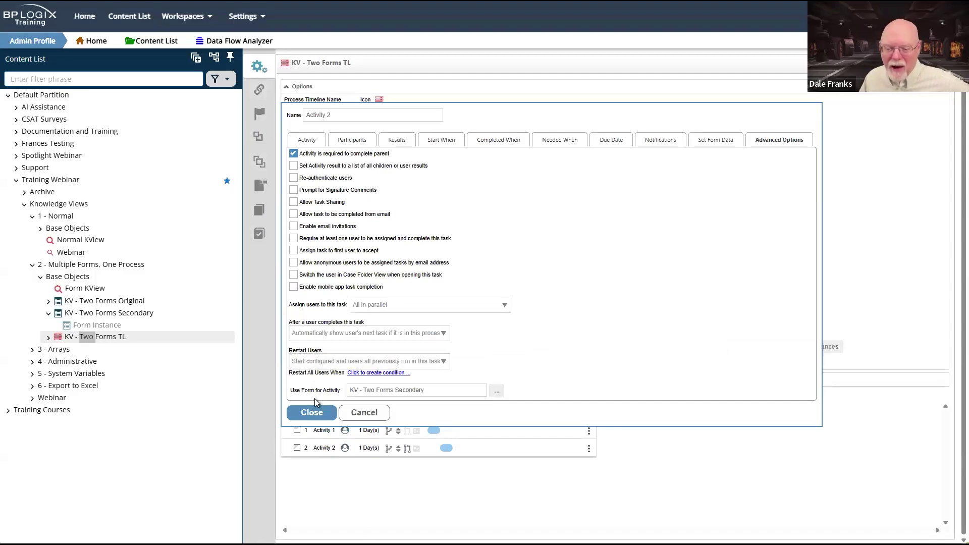
drag(290, 390, 338, 395)
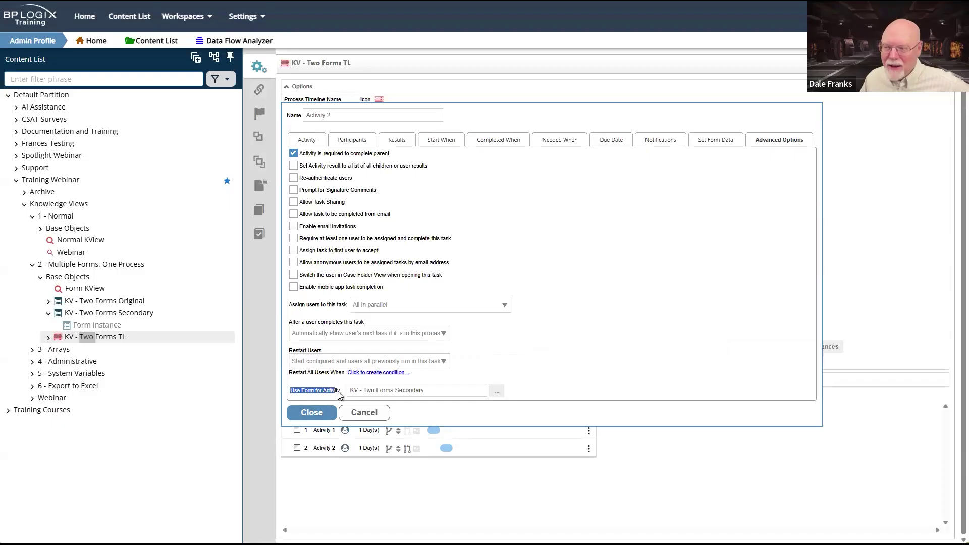
click(371, 419)
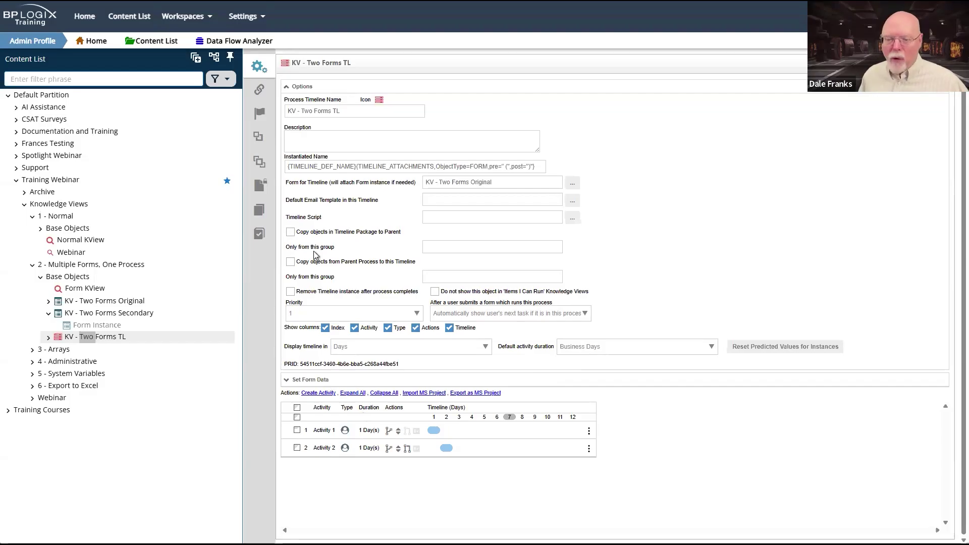
Step: Collapse the timeline's Options section and look at the activity choices under Set Form Data, leaving that section collapsed
click(306, 87)
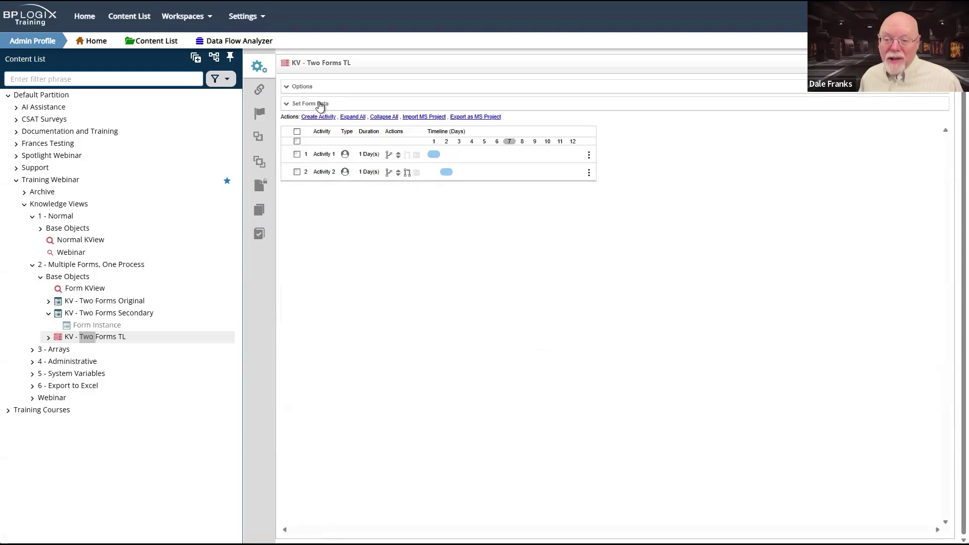
click(319, 104)
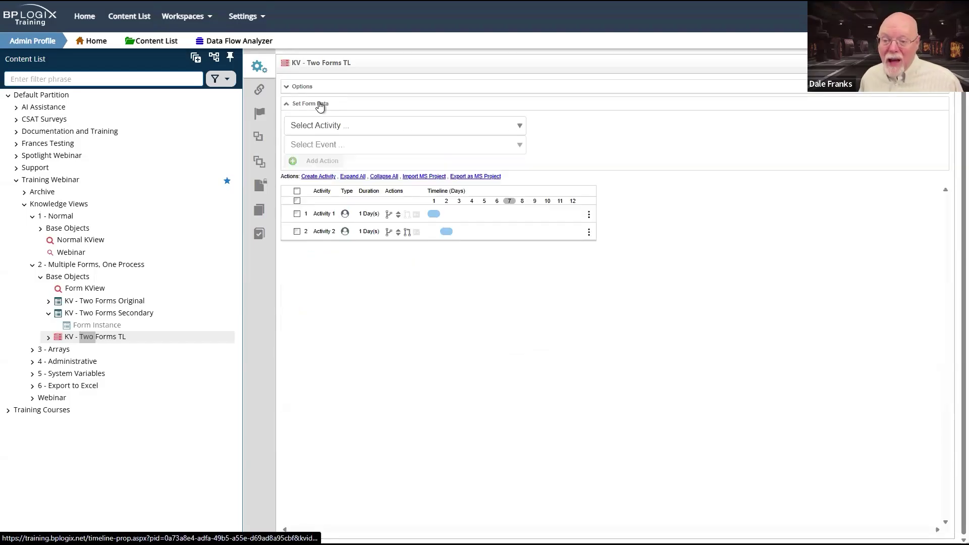
click(487, 133)
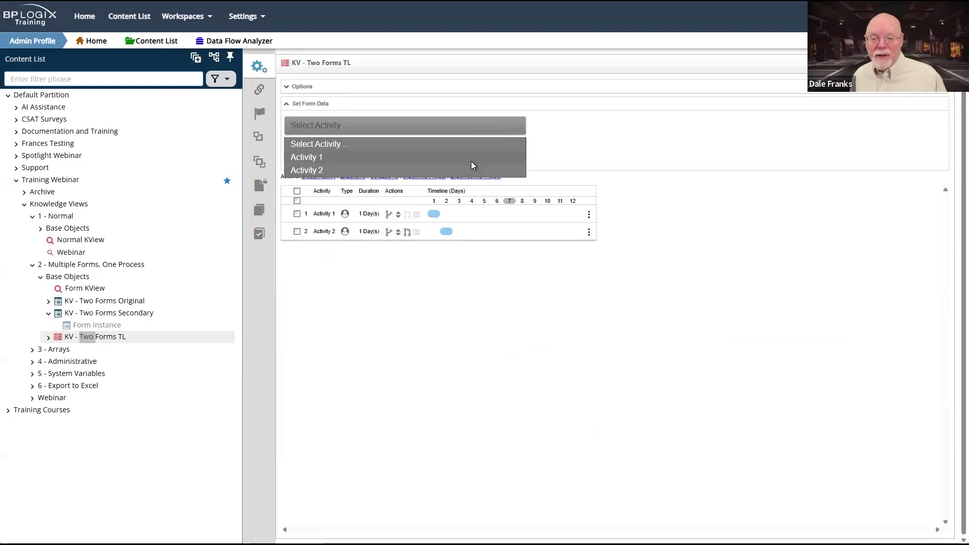
click(659, 380)
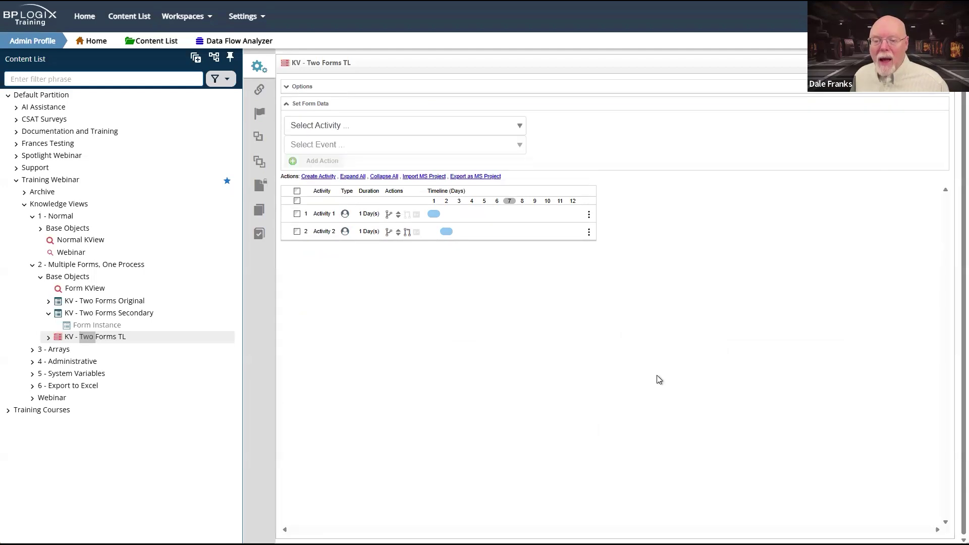
click(295, 105)
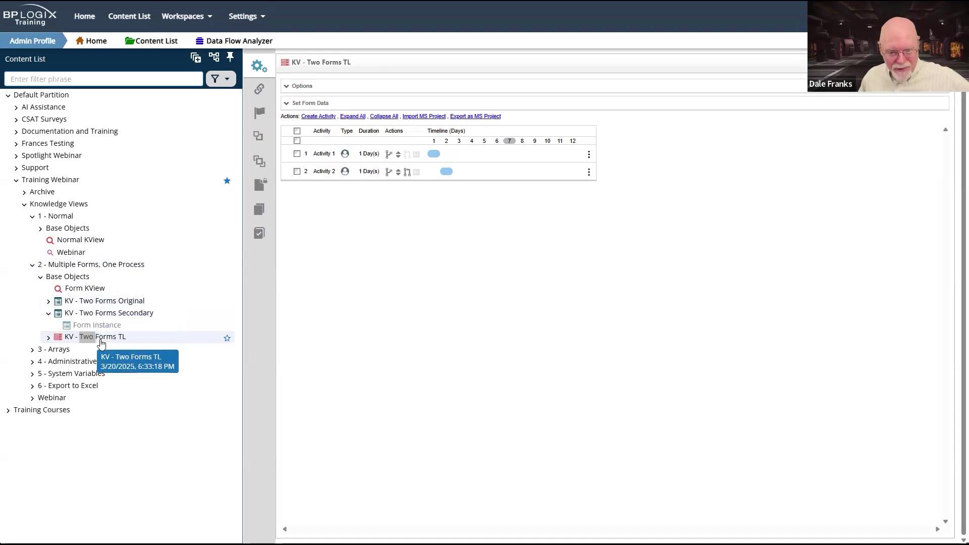
Step: Open the Form KView definition without saving the timeline, and examine its associated forms and associated timelines properties
click(91, 289)
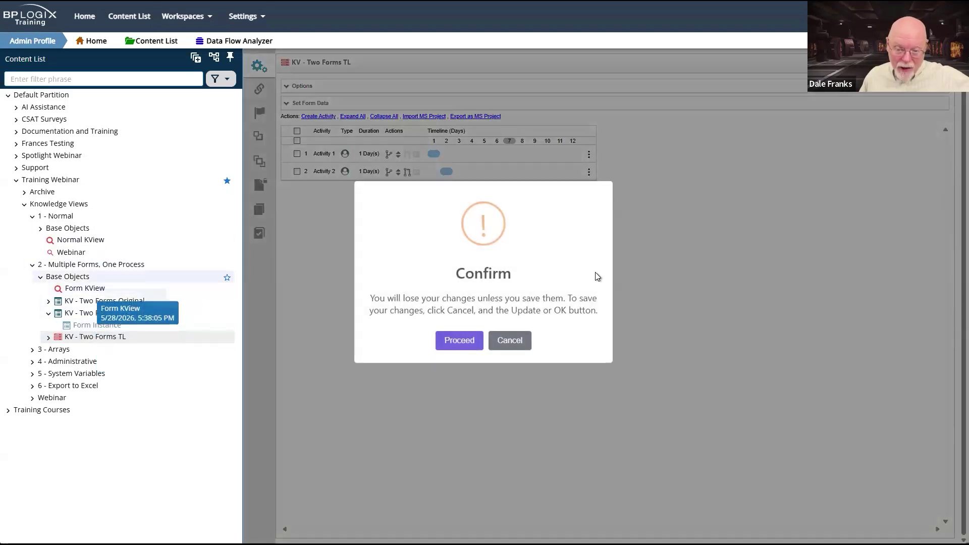
click(512, 340)
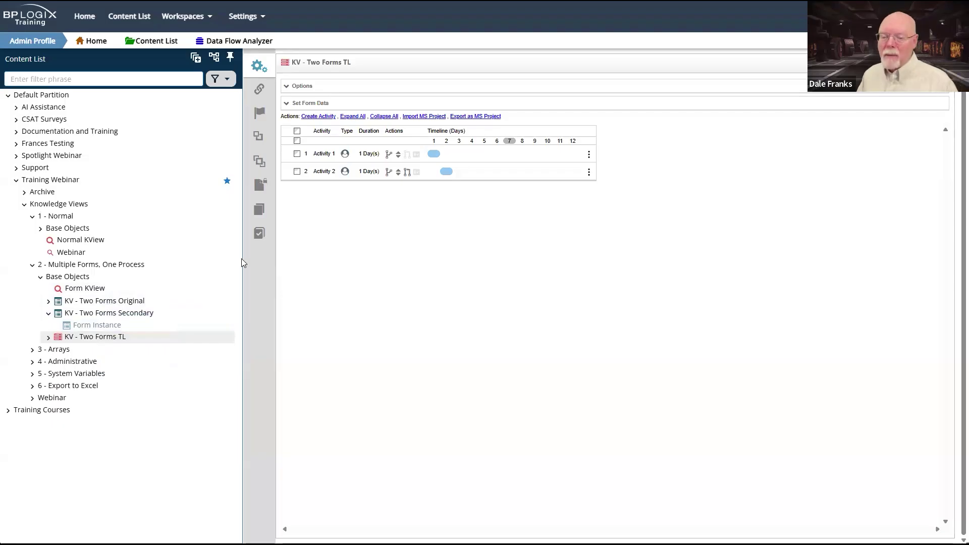
click(84, 289)
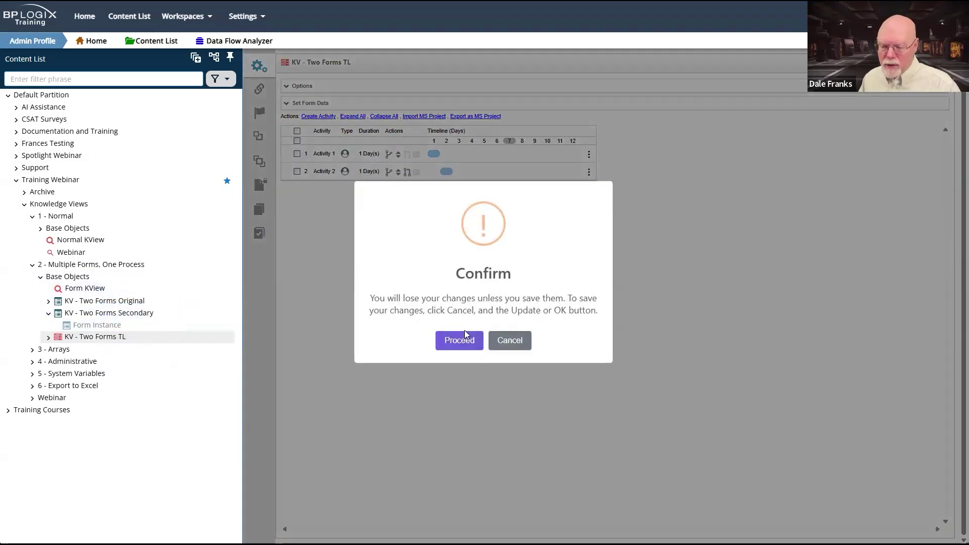
click(462, 344)
click(526, 44)
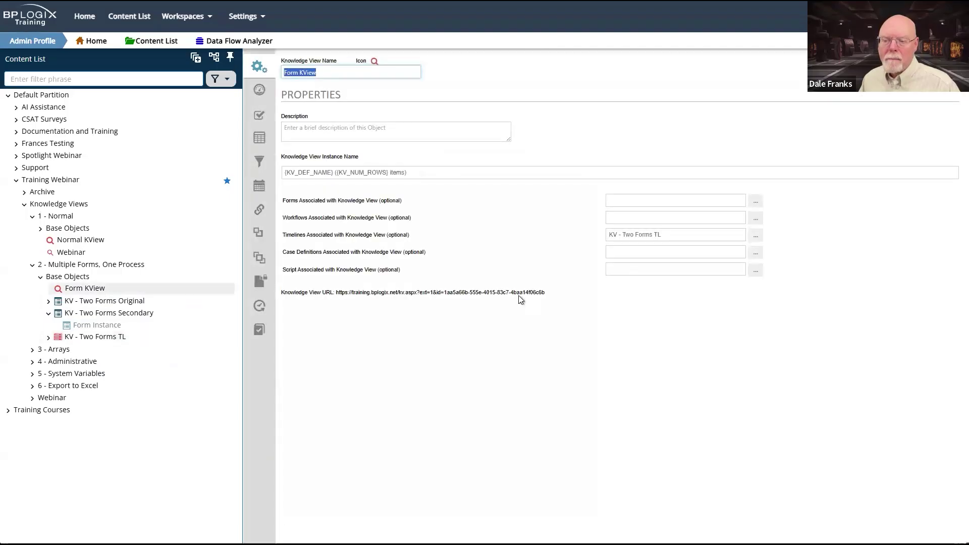
drag(282, 200, 411, 202)
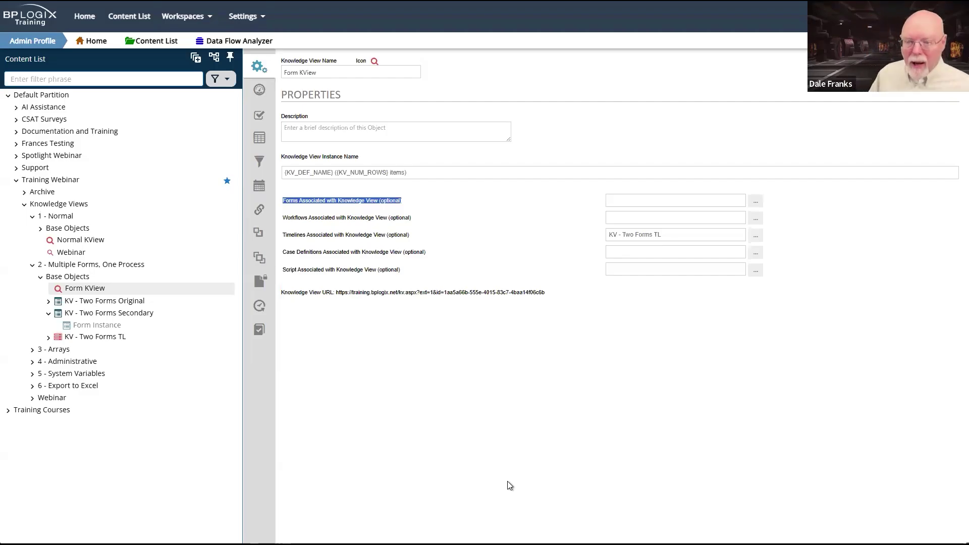
triple_click(340, 201)
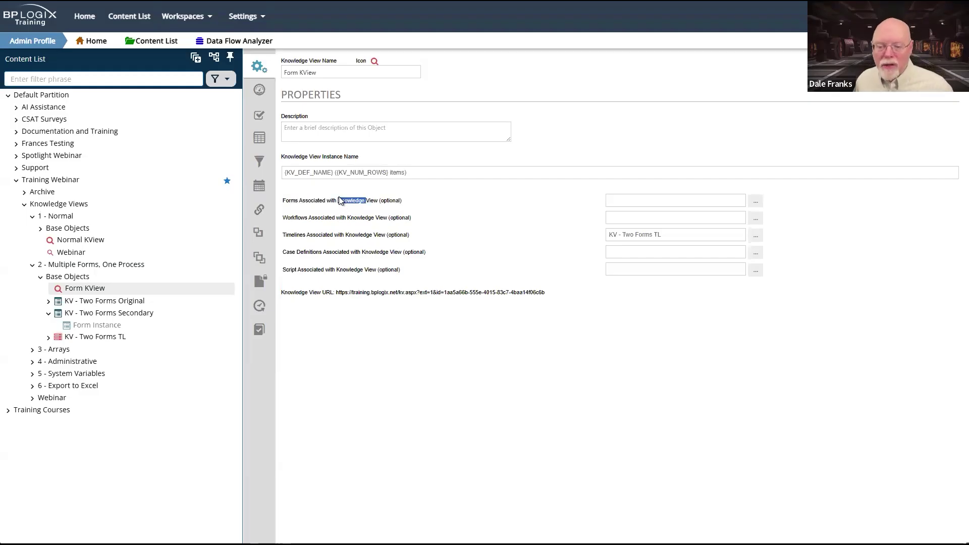
triple_click(342, 236)
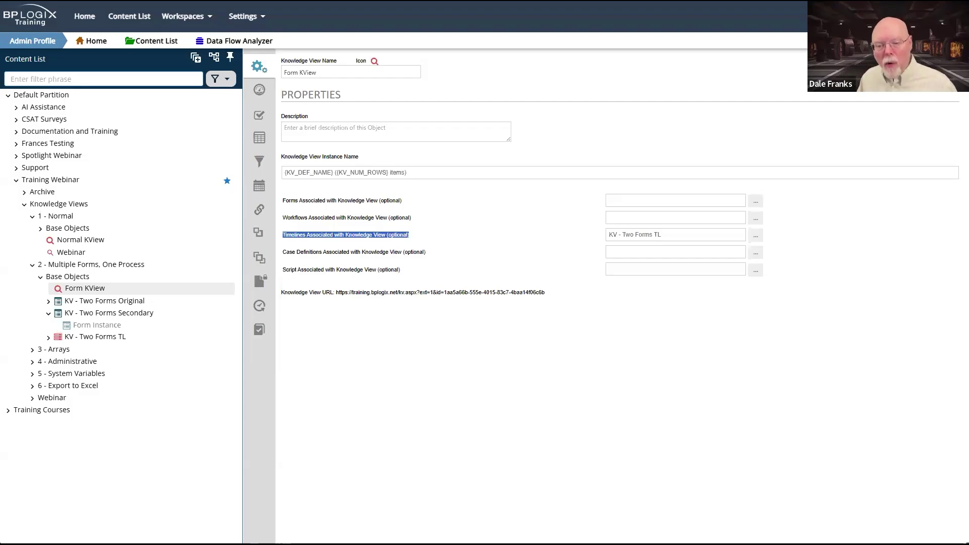
Step: Compare Form KView's associated forms and associated timelines properties, close the definition, and view the resulting report
triple_click(309, 200)
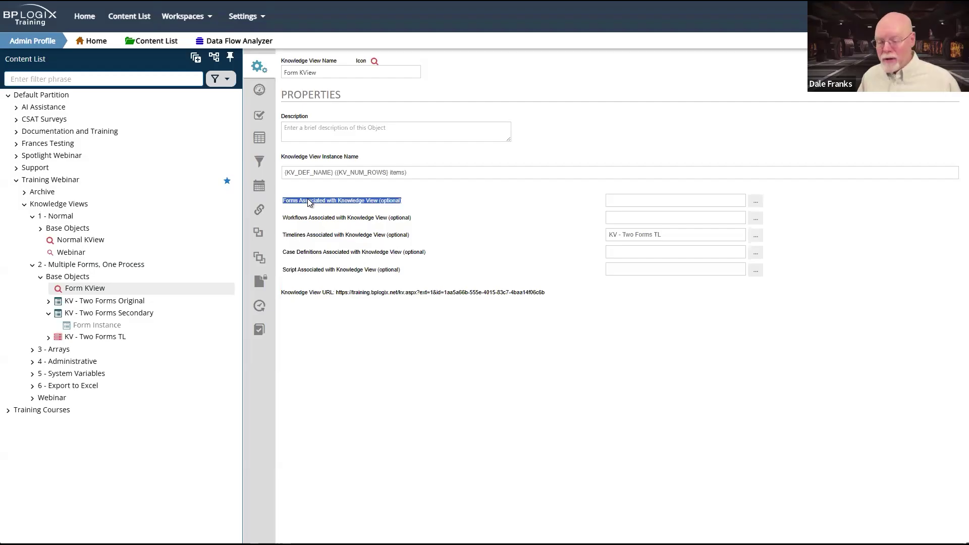
double_click(331, 235)
triple_click(331, 236)
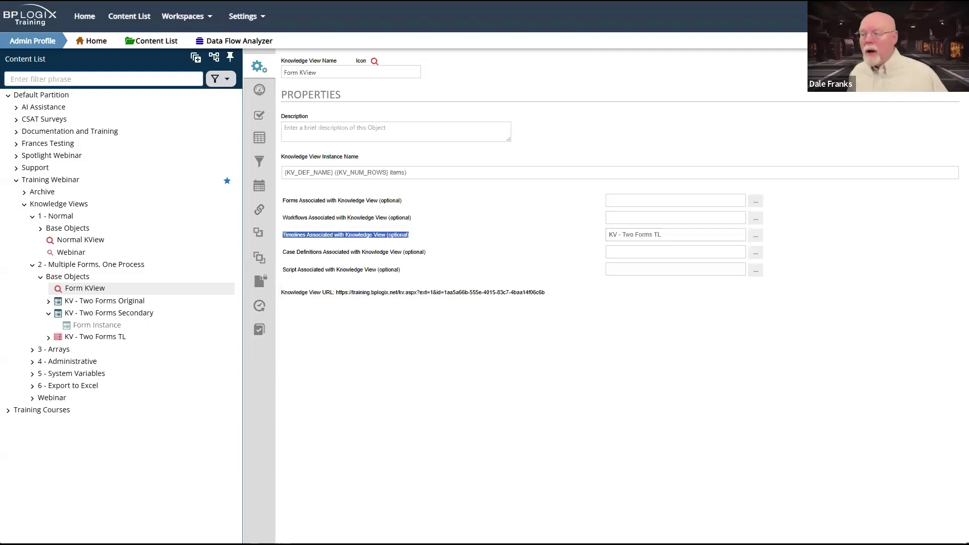
mouse_move(939, 61)
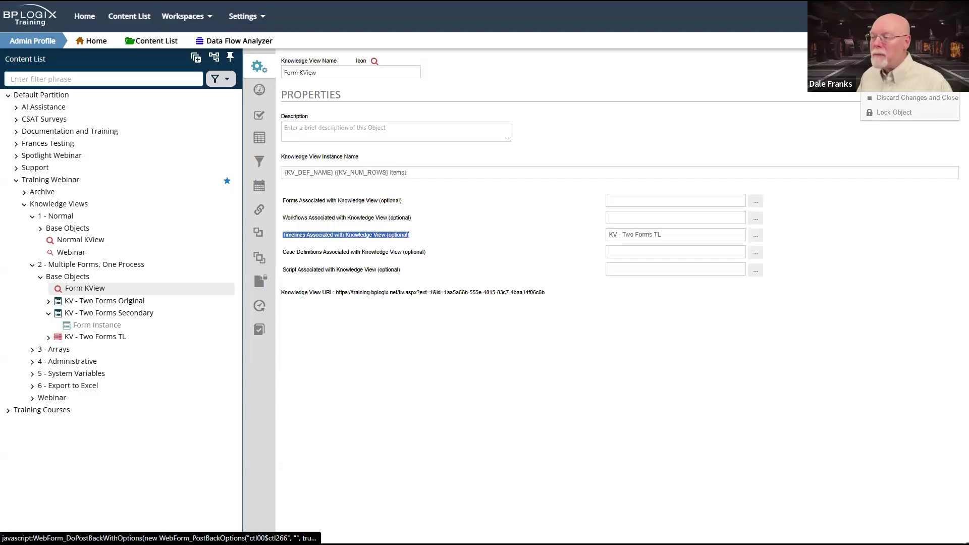
click(921, 85)
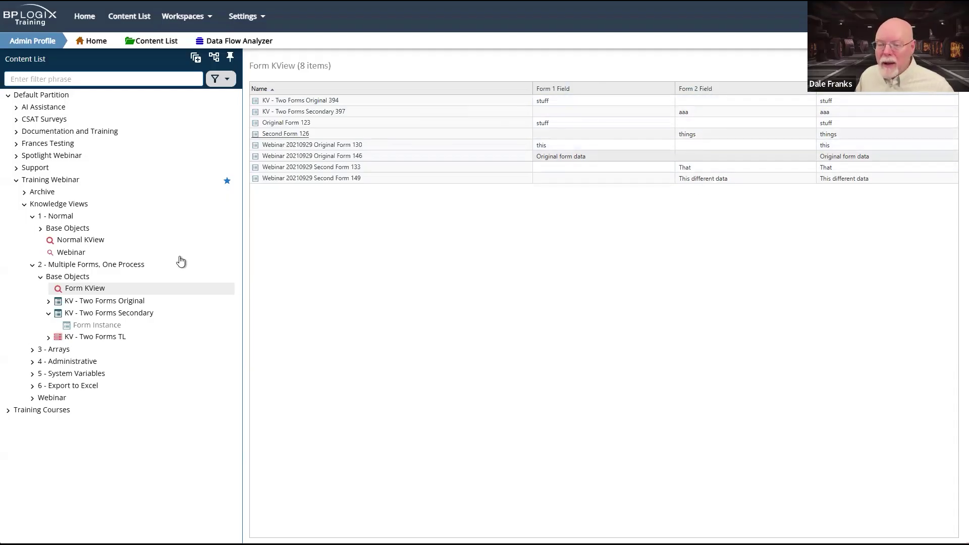
Step: Reopen the Form KView definition's column settings, inspect the Form 1 Field column's data source, and close the variable chooser without changes
click(59, 290)
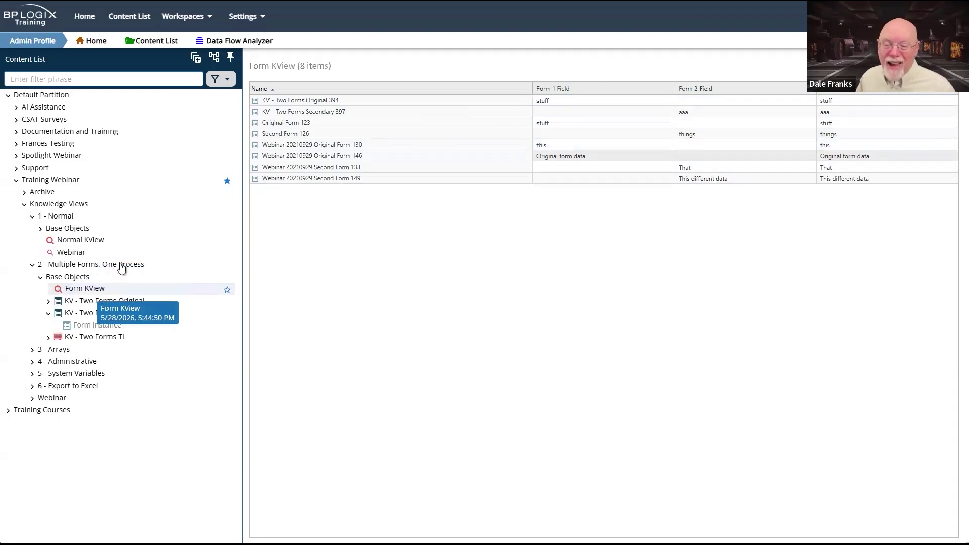
click(260, 138)
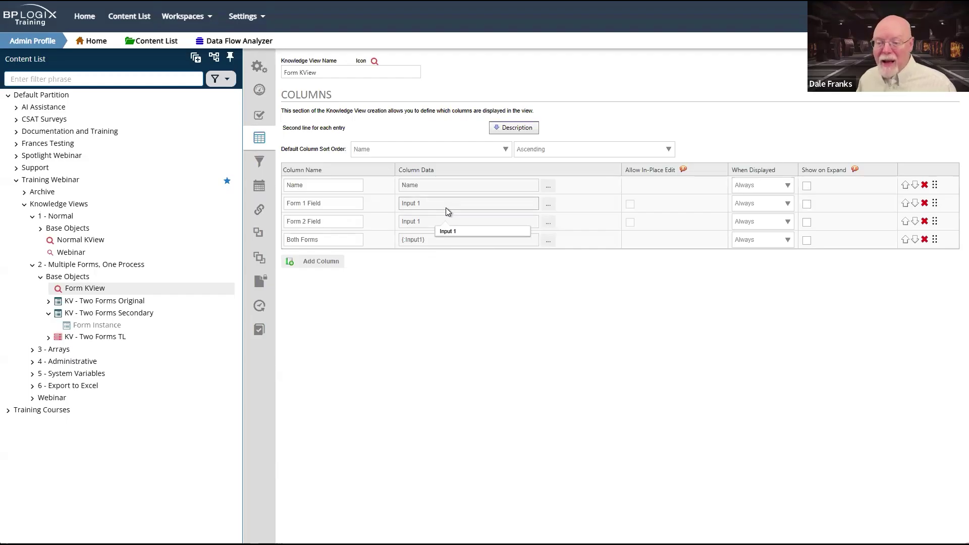
click(548, 204)
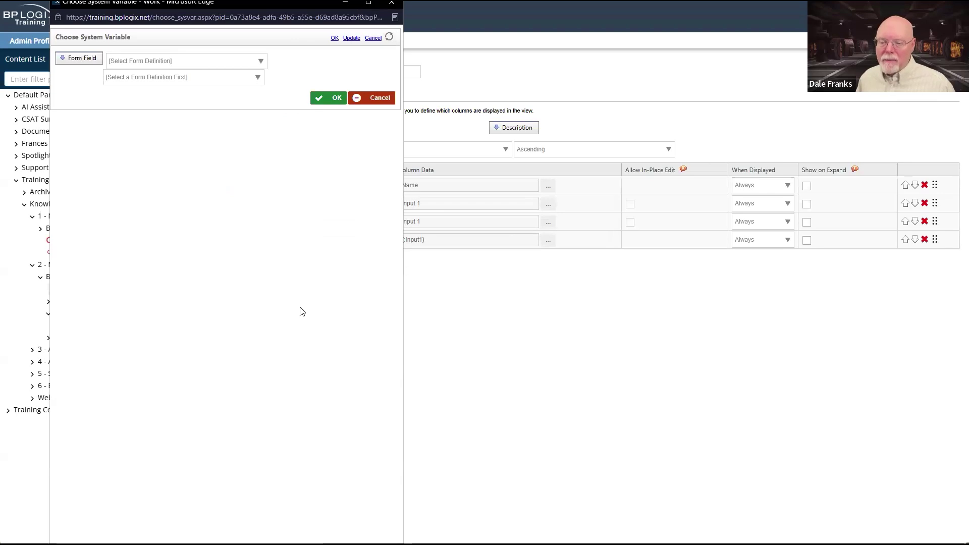
click(392, 4)
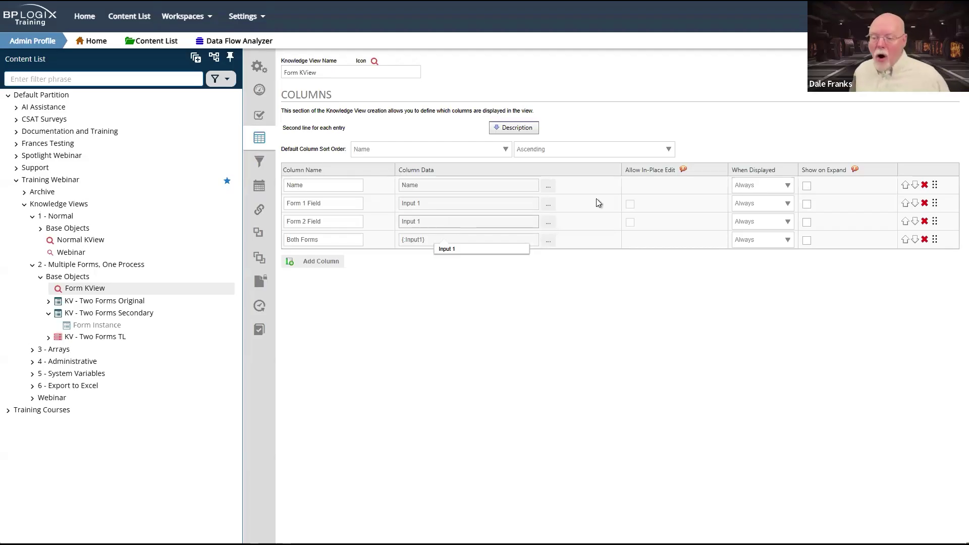
Step: Inspect the Form 2 Field column's data source and its Workflow, Task and Workflow Step variable choices, leaving the chooser without changes
click(551, 226)
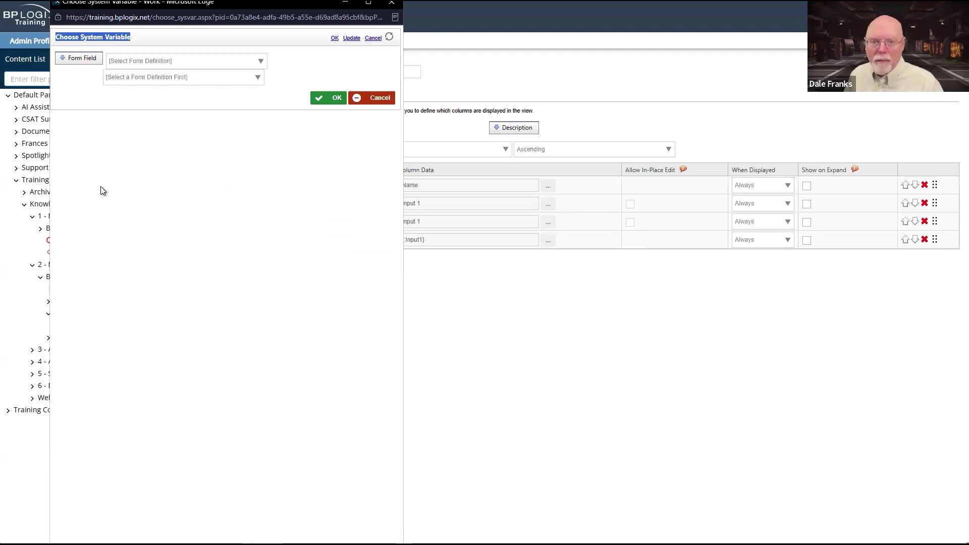
click(80, 59)
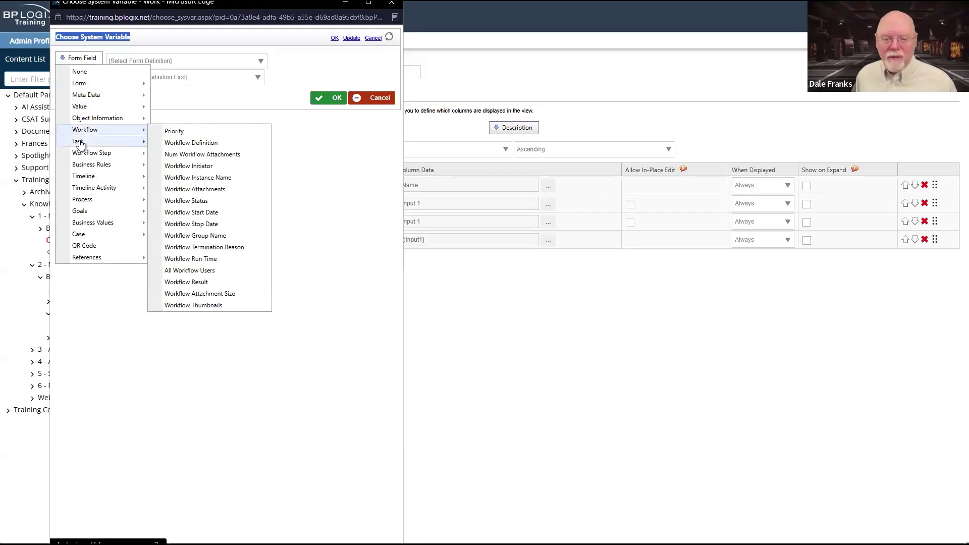
mouse_move(95, 155)
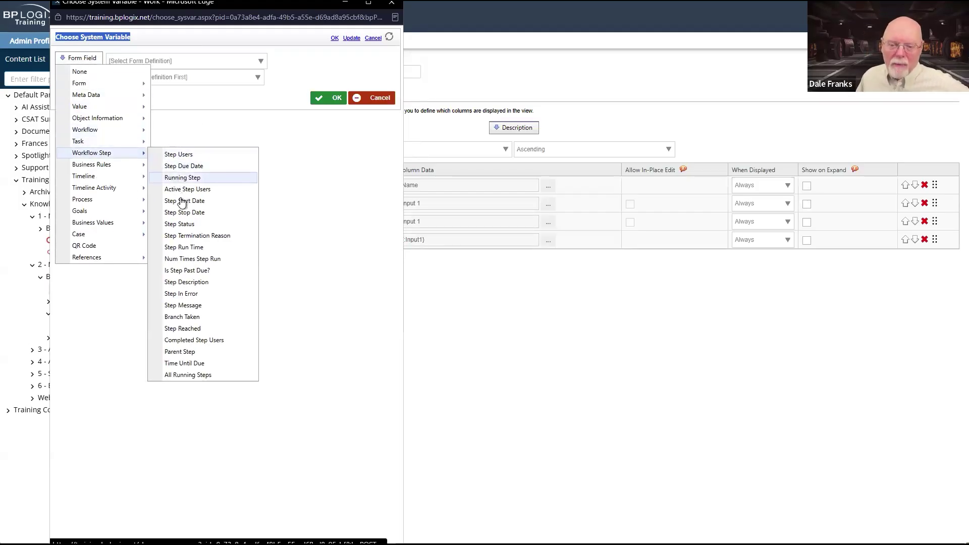
mouse_move(126, 142)
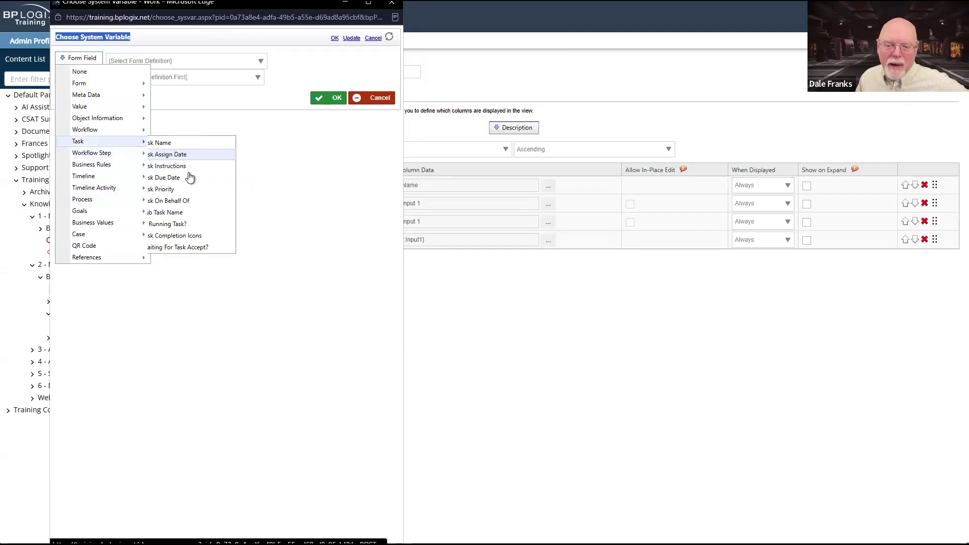
click(307, 247)
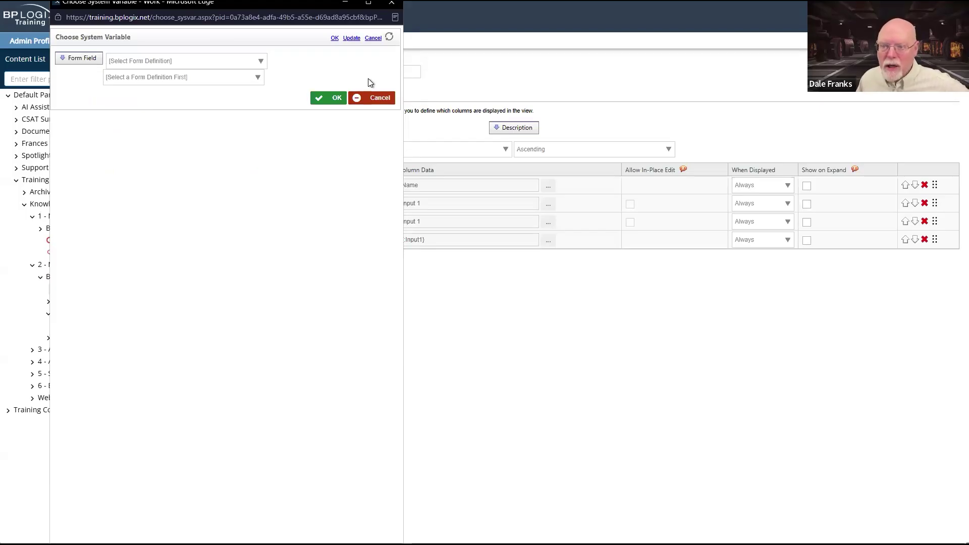
click(392, 6)
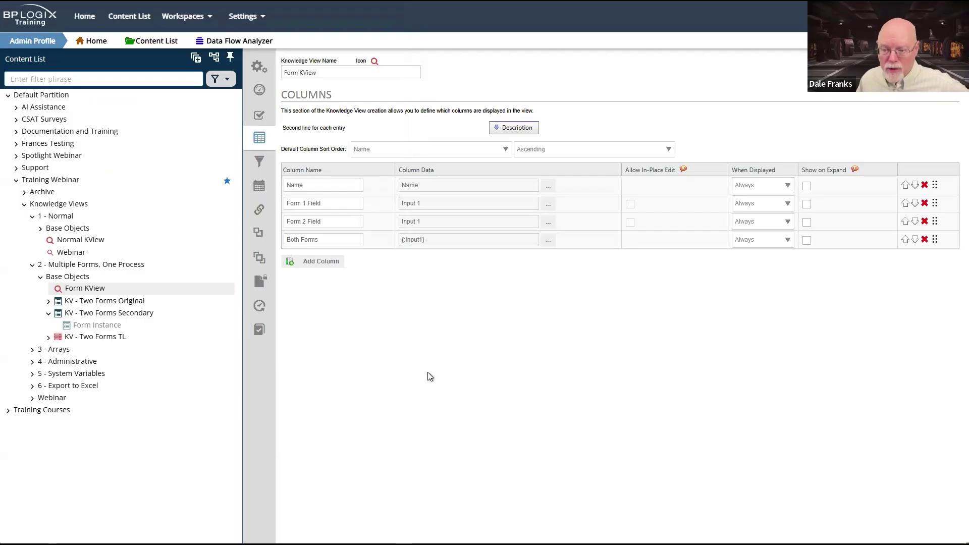
Step: Examine the String variable used by the Both Forms column, and move its chooser window below the column list
click(554, 244)
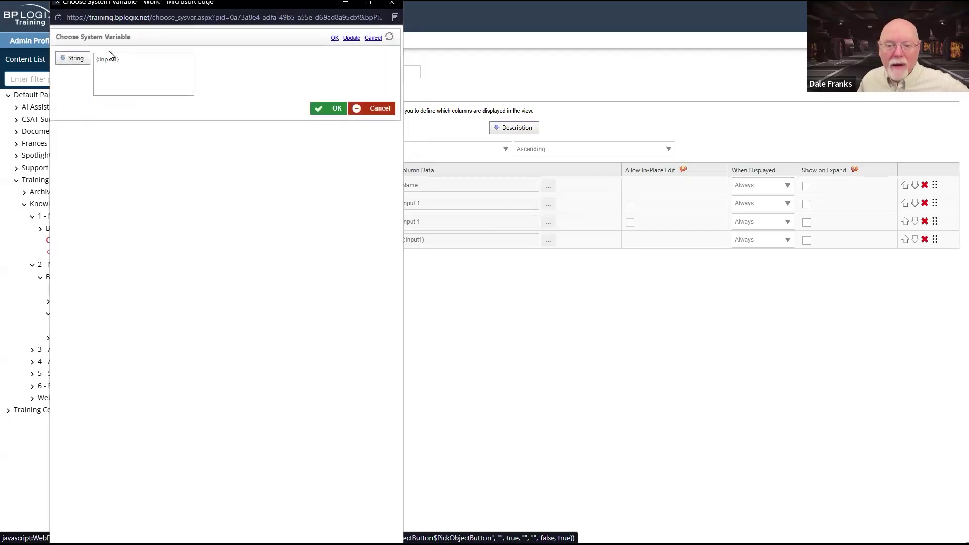
triple_click(107, 59)
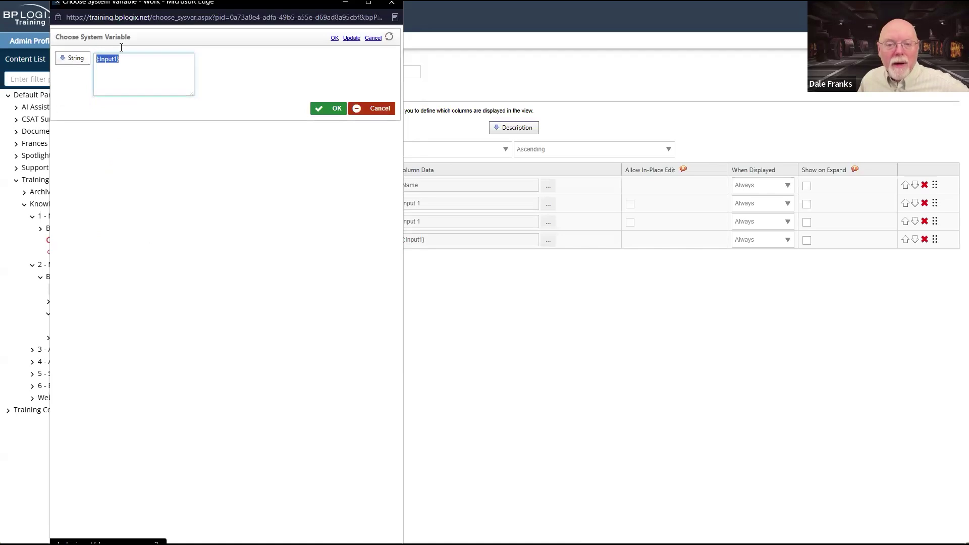
click(137, 91)
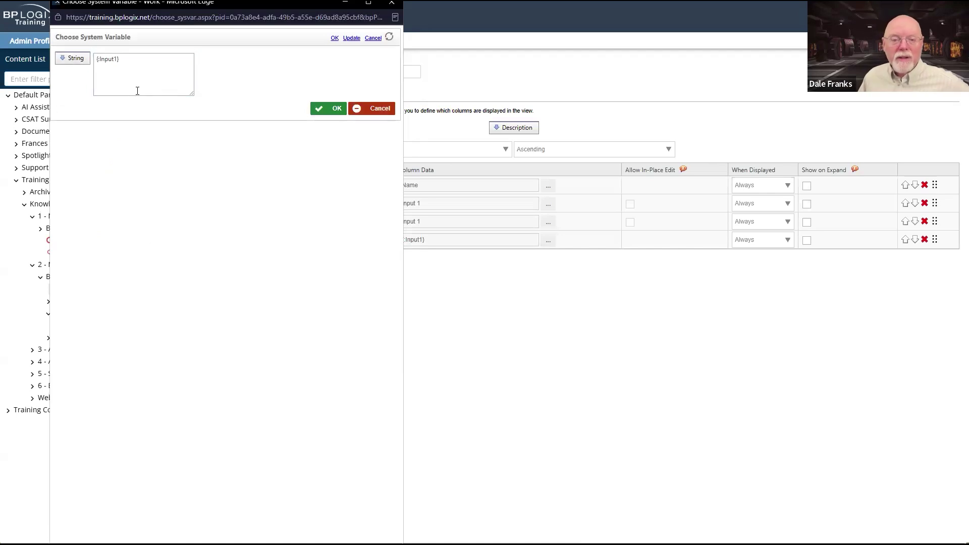
click(73, 58)
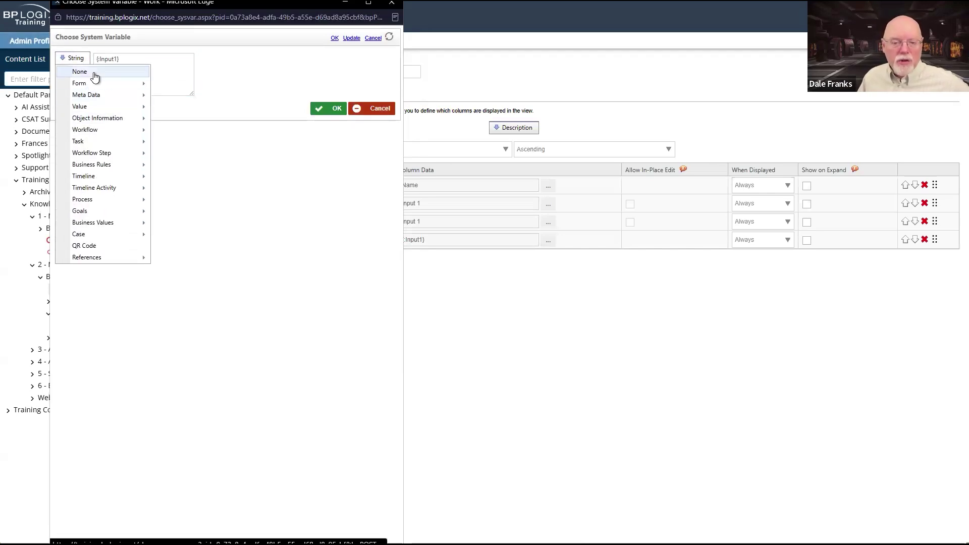
click(228, 186)
click(144, 62)
click(137, 71)
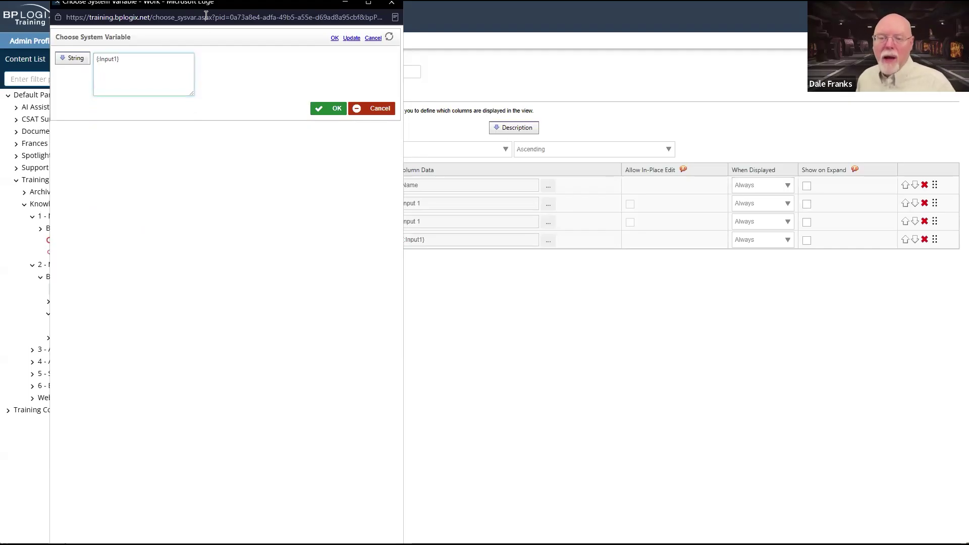
drag(268, 5, 255, 14)
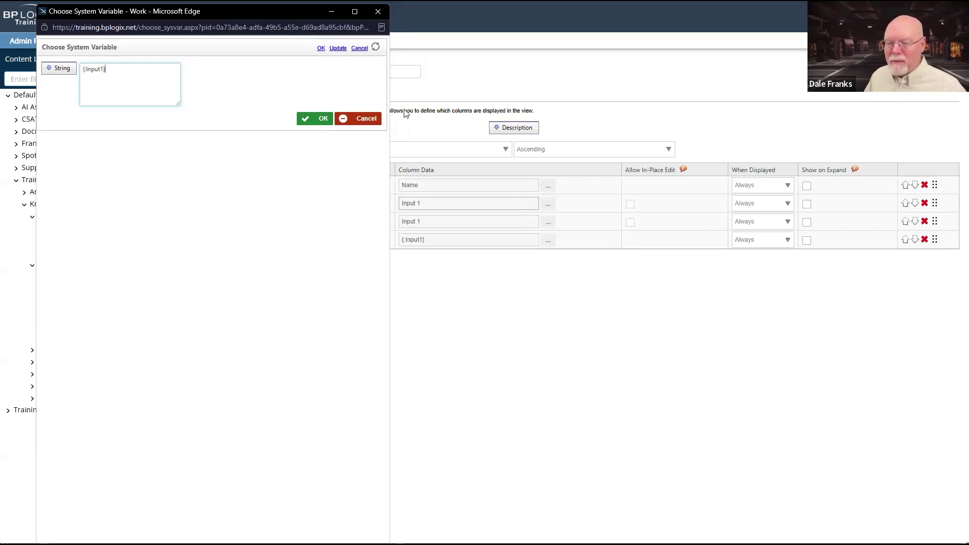
drag(286, 10, 660, 271)
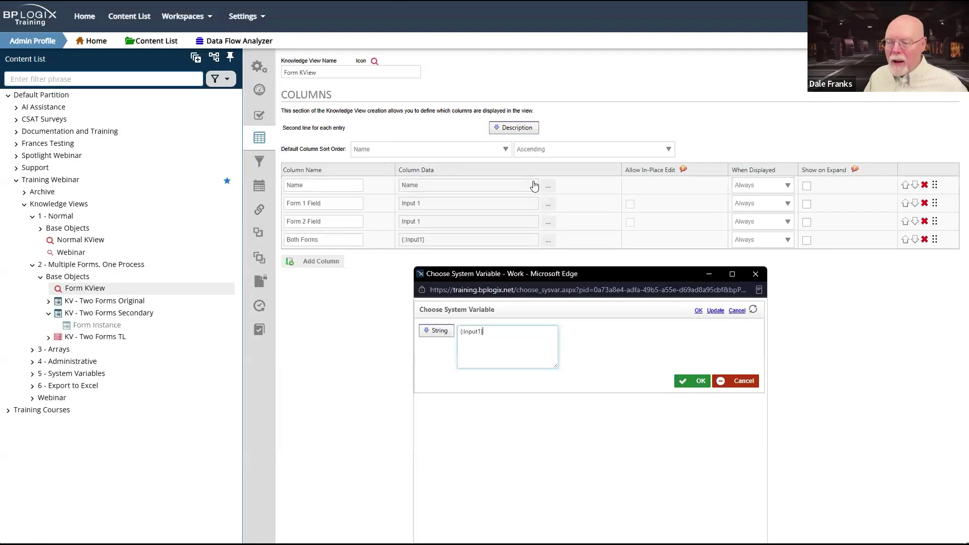
Step: Examine the form definition and field choices for the Form 1 Field column, and leave the variable chooser without selecting a form
click(548, 204)
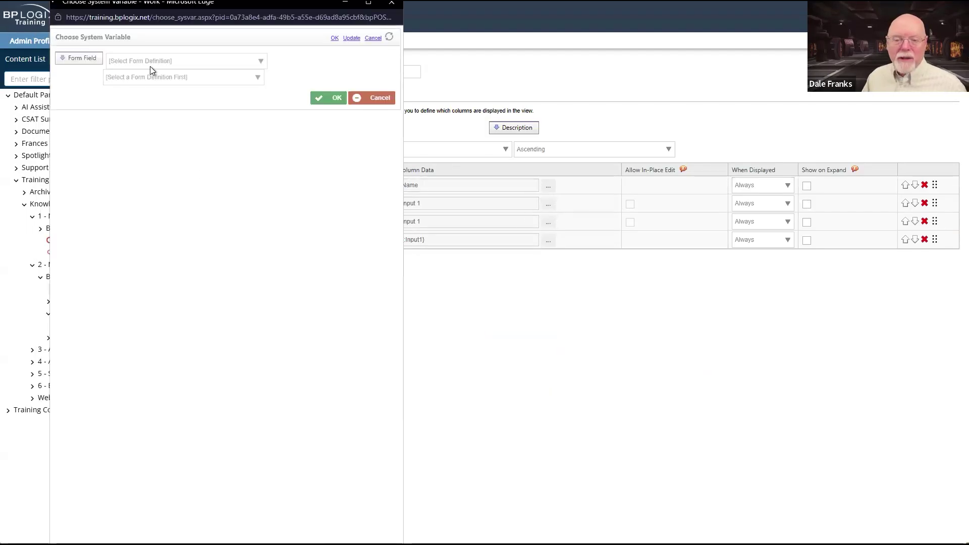
click(201, 67)
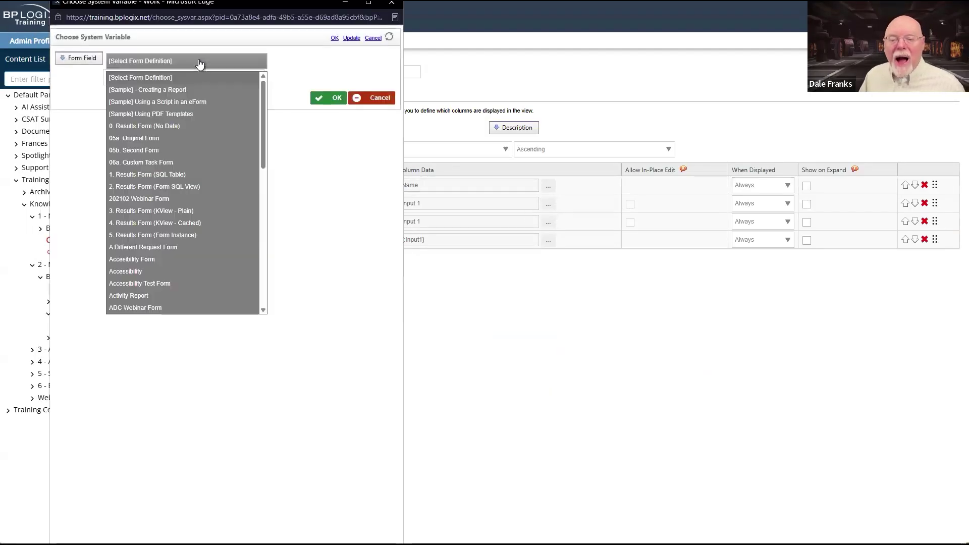
click(337, 198)
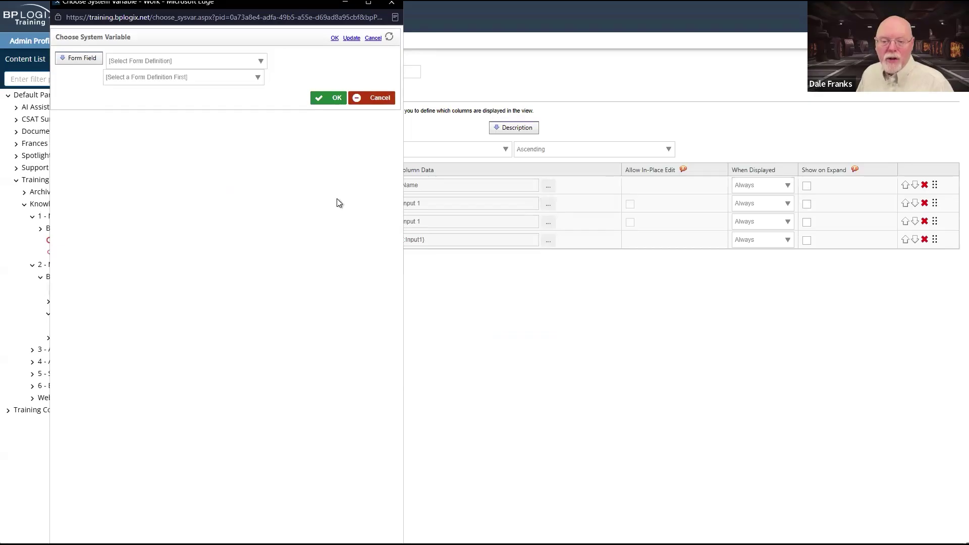
click(252, 76)
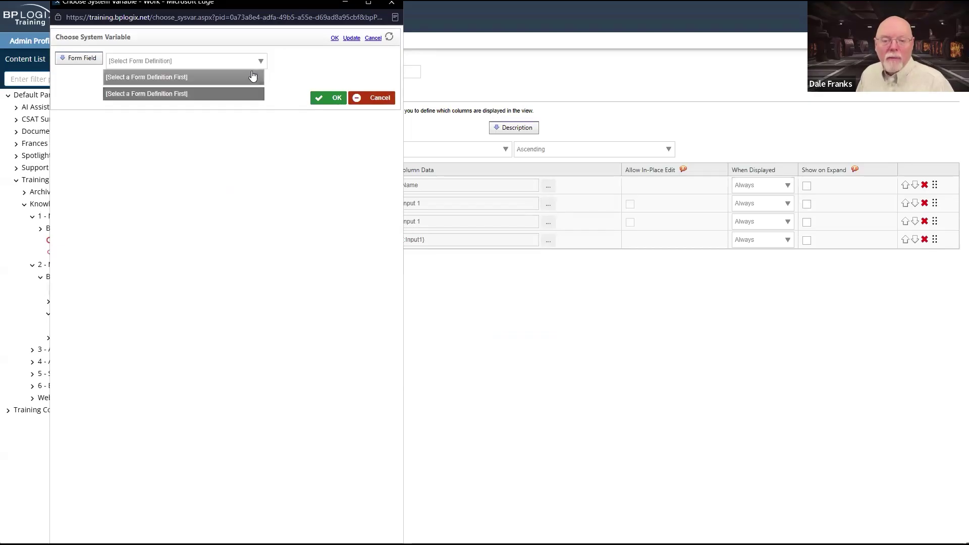
click(252, 65)
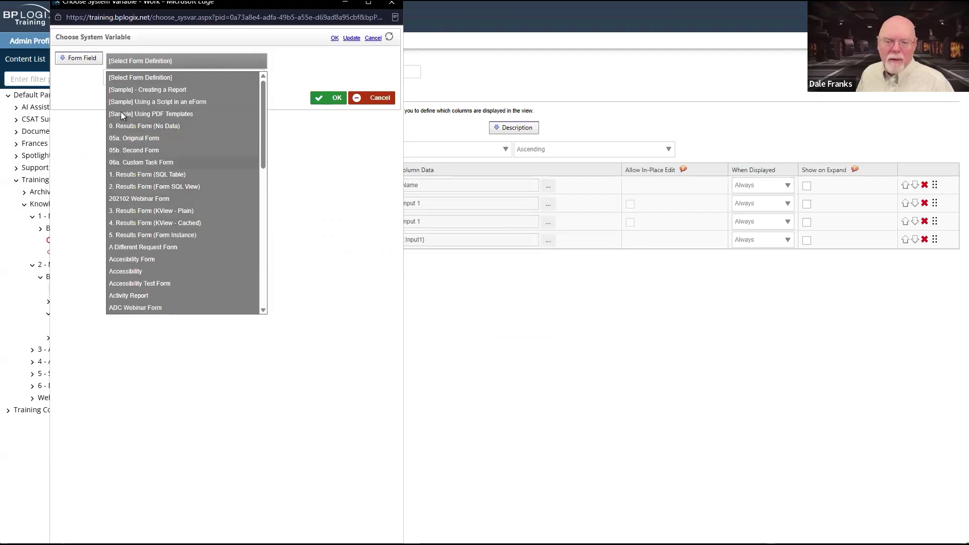
scroll(177, 202, down, 10)
scroll(177, 202, up, 10)
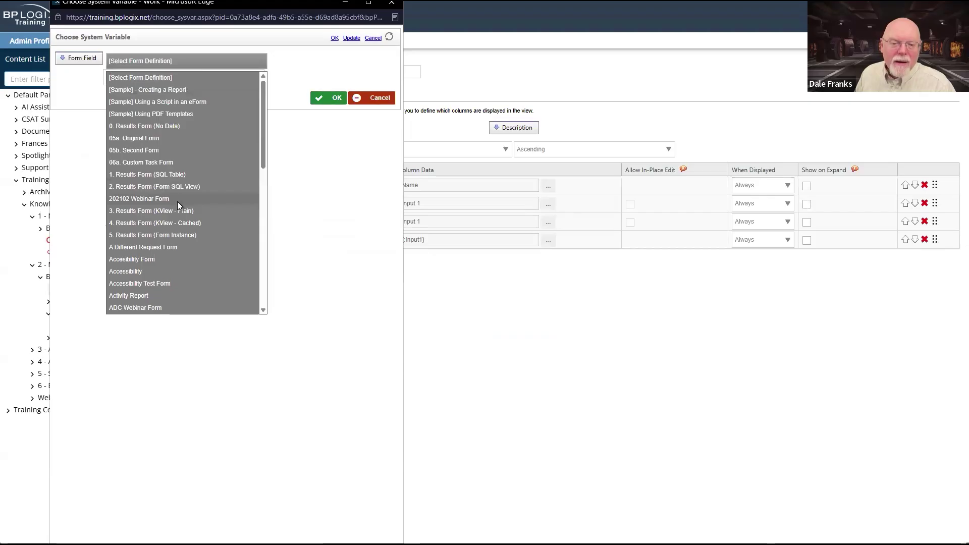
scroll(177, 201, down, 3)
click(491, 419)
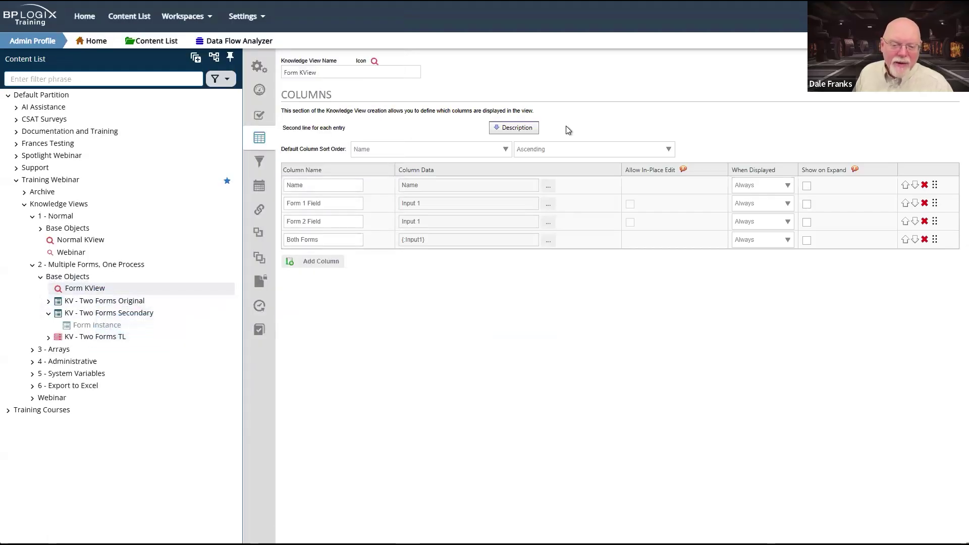
Step: Examine the form definition list available for the Form 1 Field column, and close the variable chooser without selecting a form
click(548, 204)
click(186, 61)
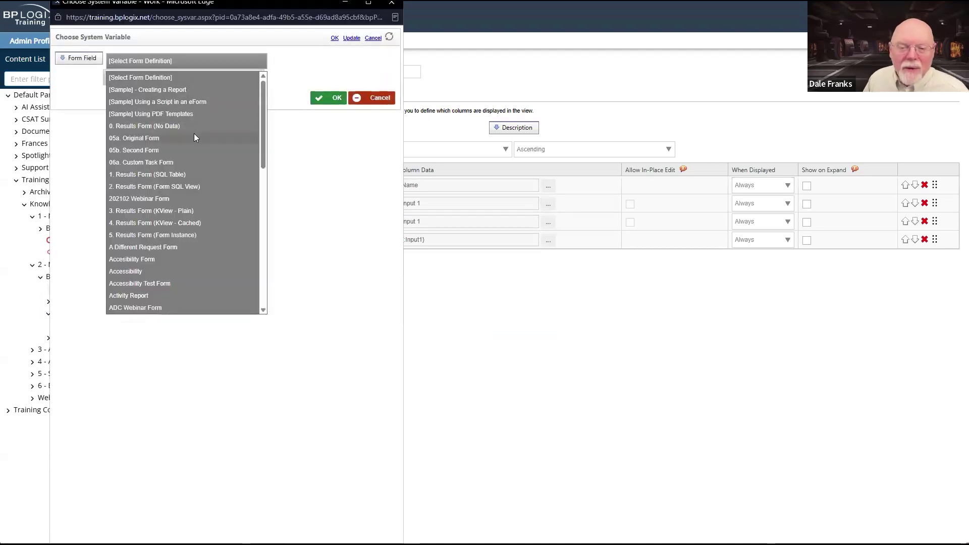
scroll(194, 133, down, 5)
scroll(196, 137, down, 6)
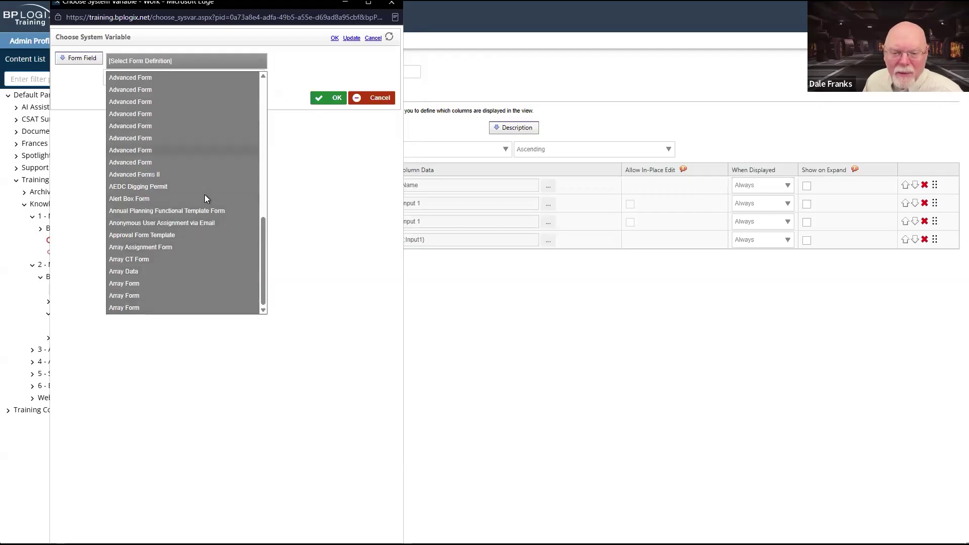
click(183, 63)
click(186, 61)
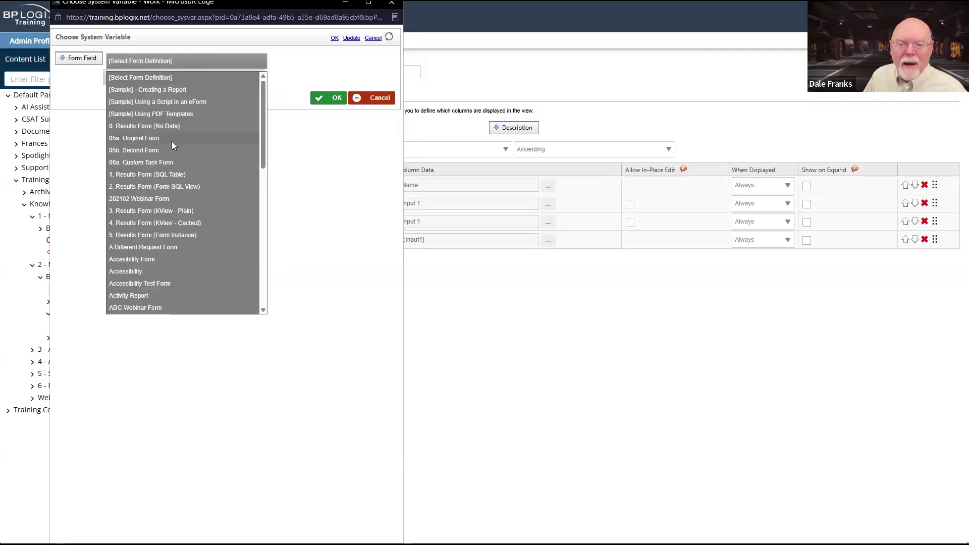
scroll(172, 146, down, 5)
scroll(171, 146, up, 3)
scroll(172, 146, down, 3)
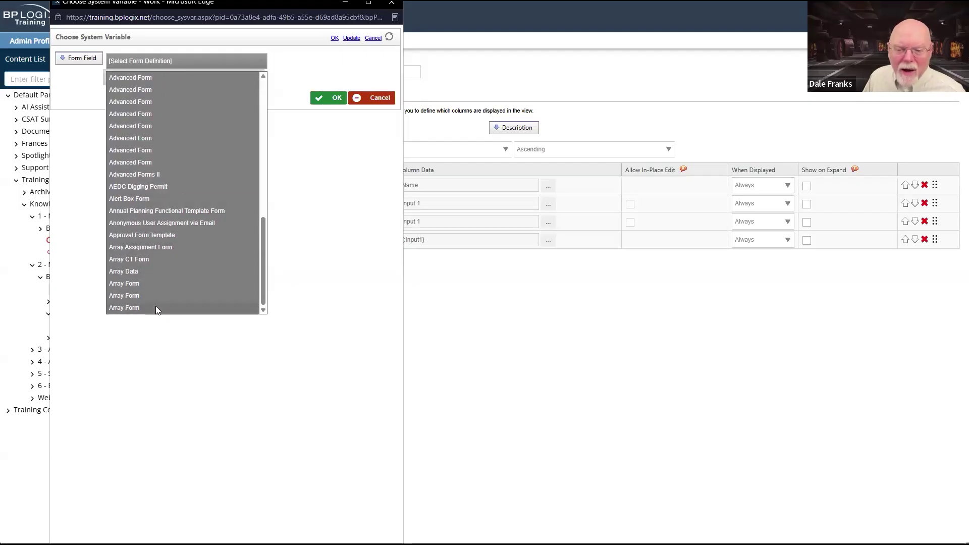
drag(261, 293, 237, 309)
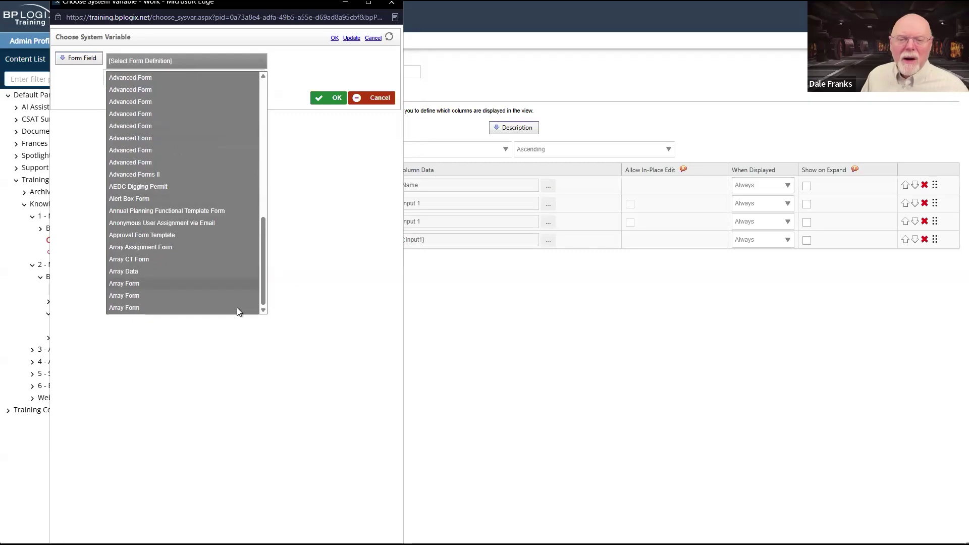
scroll(210, 295, up, 10)
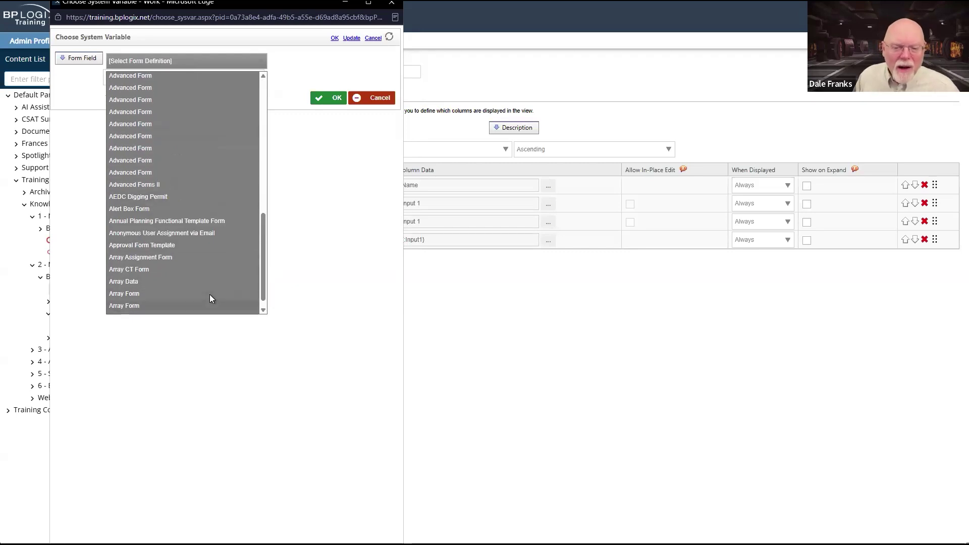
scroll(210, 294, down, 10)
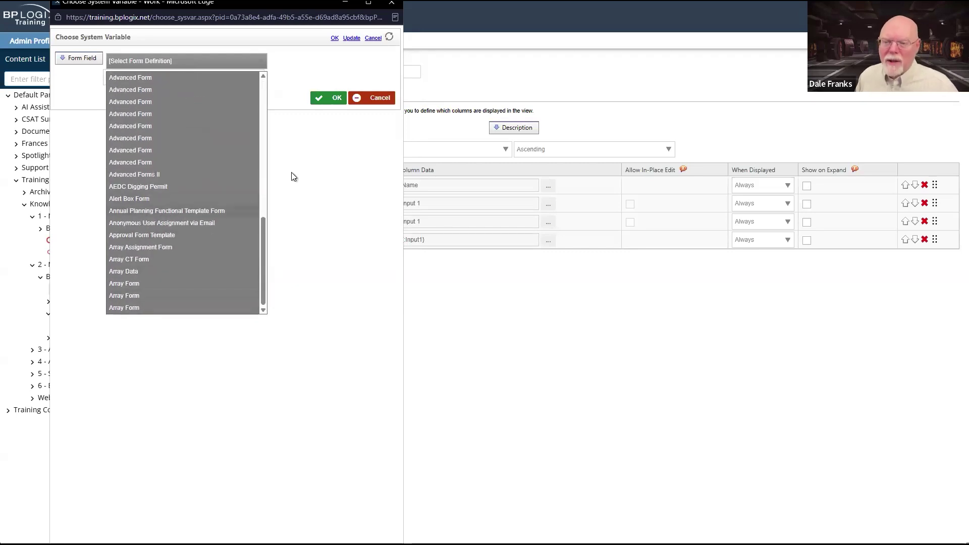
click(375, 98)
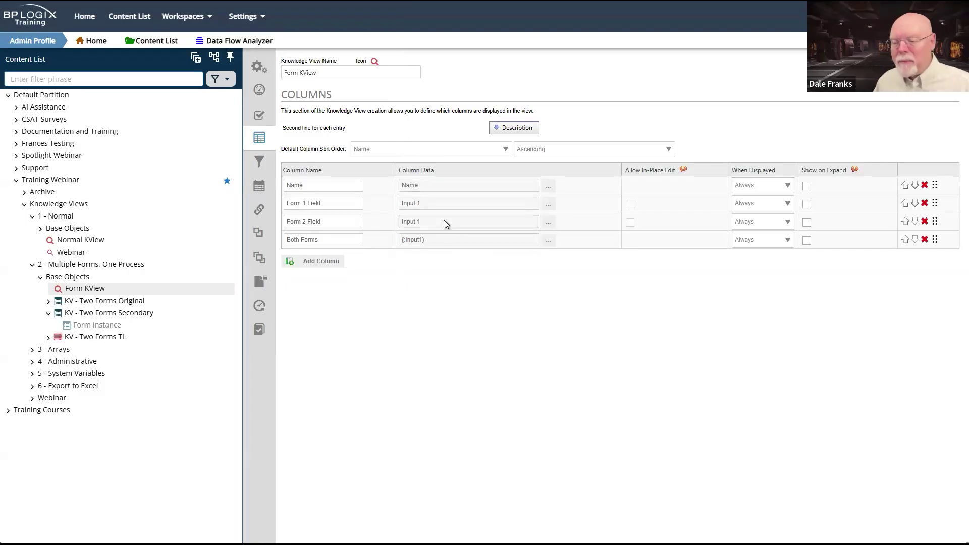
click(549, 205)
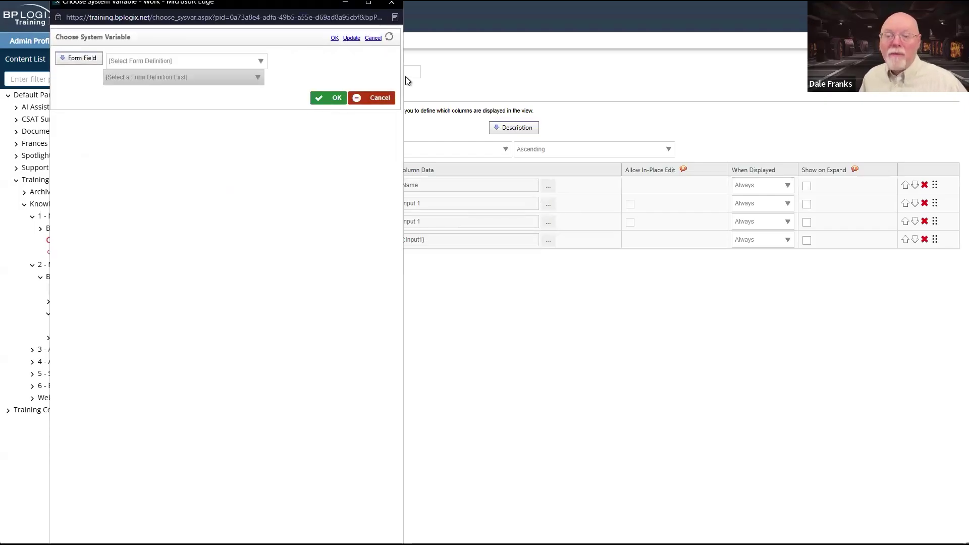
click(394, 4)
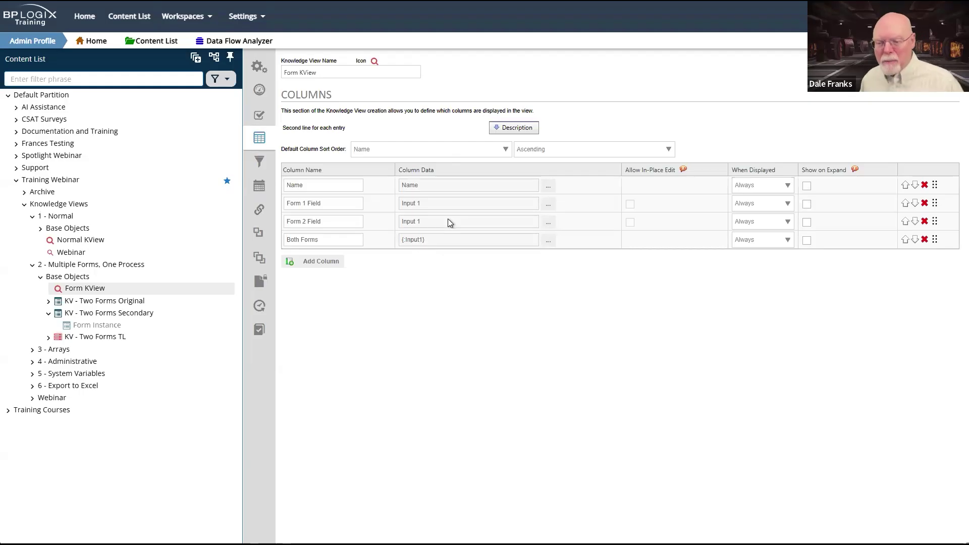
Step: Inspect the Both Forms column's String variable and the available variable categories, and close the chooser without changes
click(549, 243)
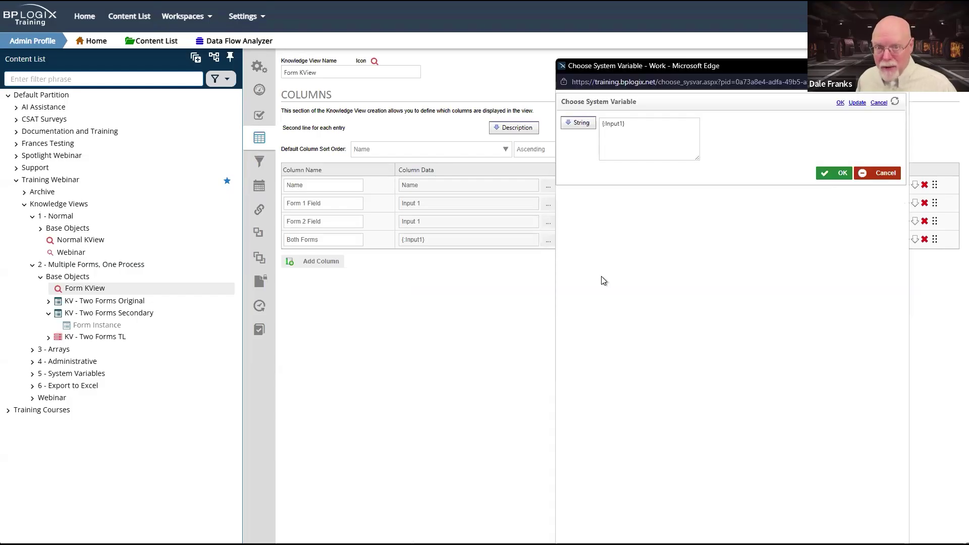
drag(625, 124, 601, 123)
click(645, 135)
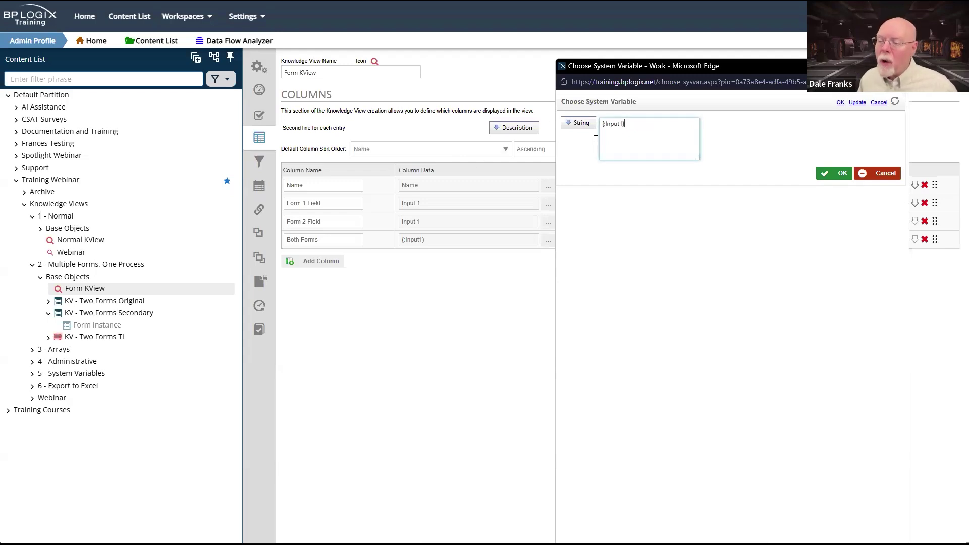
drag(603, 124, 650, 124)
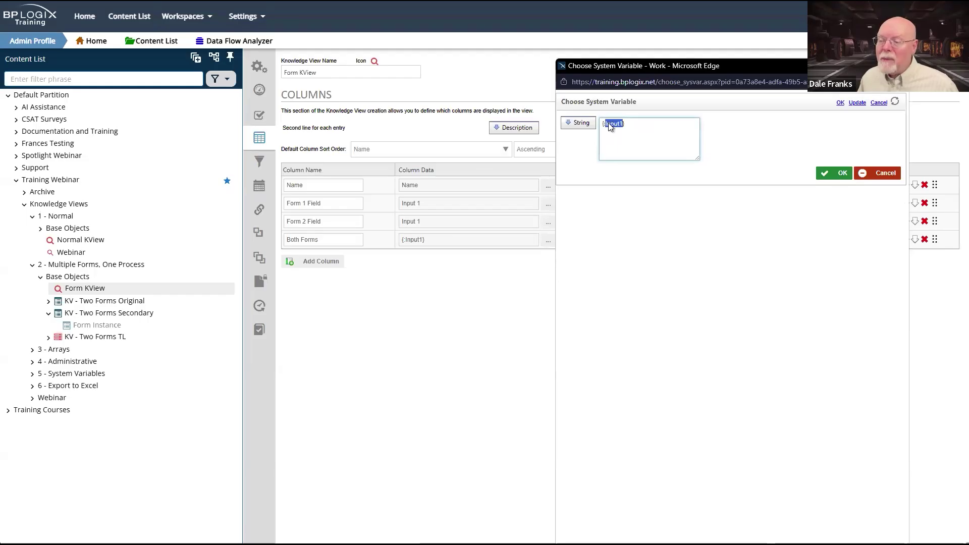
click(650, 124)
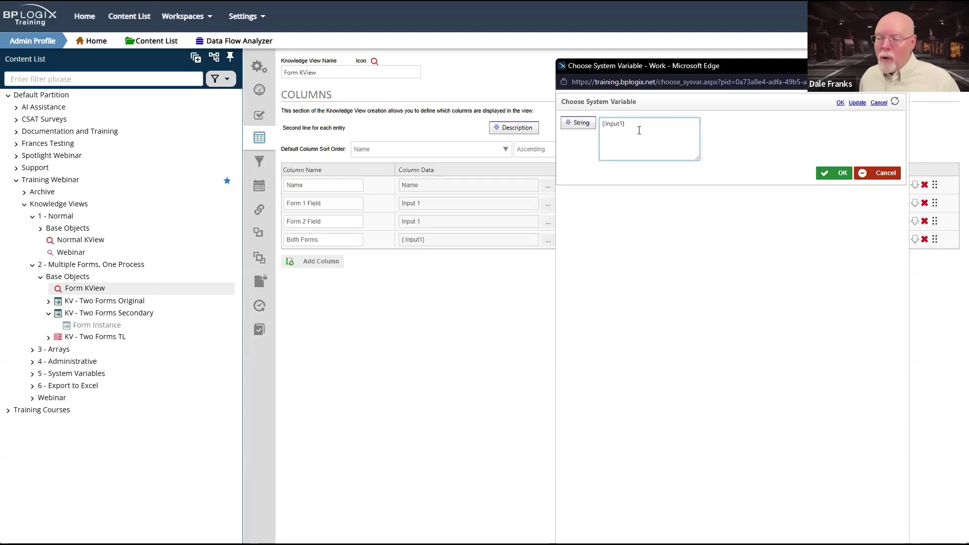
click(589, 123)
click(691, 123)
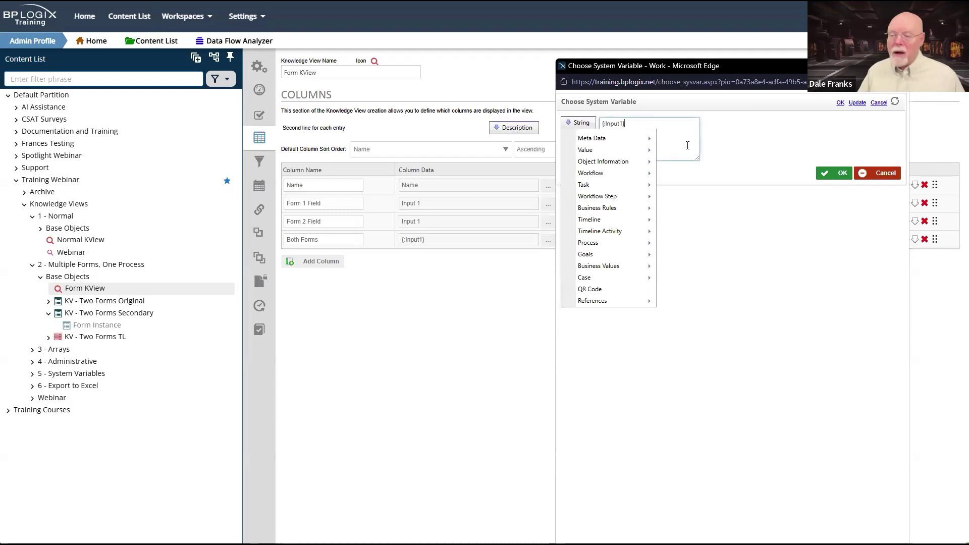
key(ctrl+a)
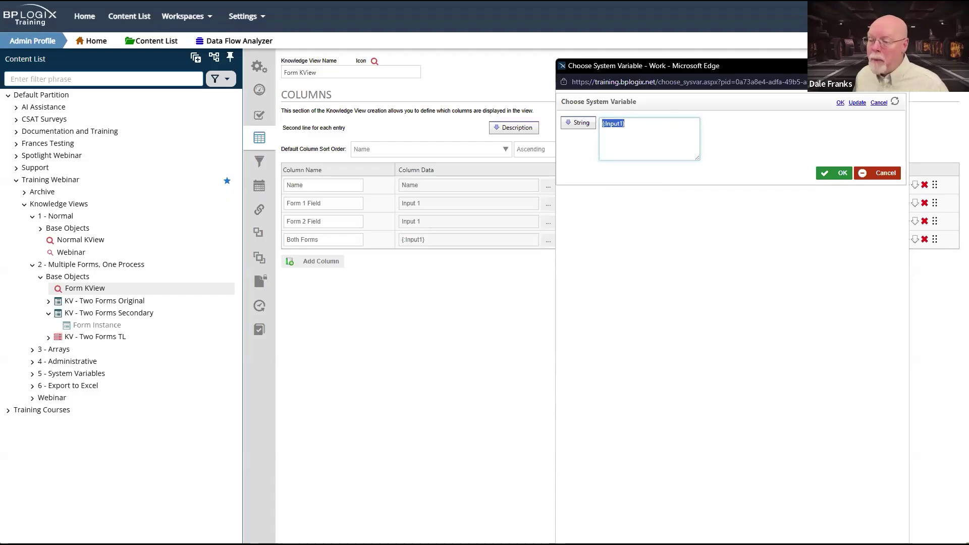
key(ctrl+w)
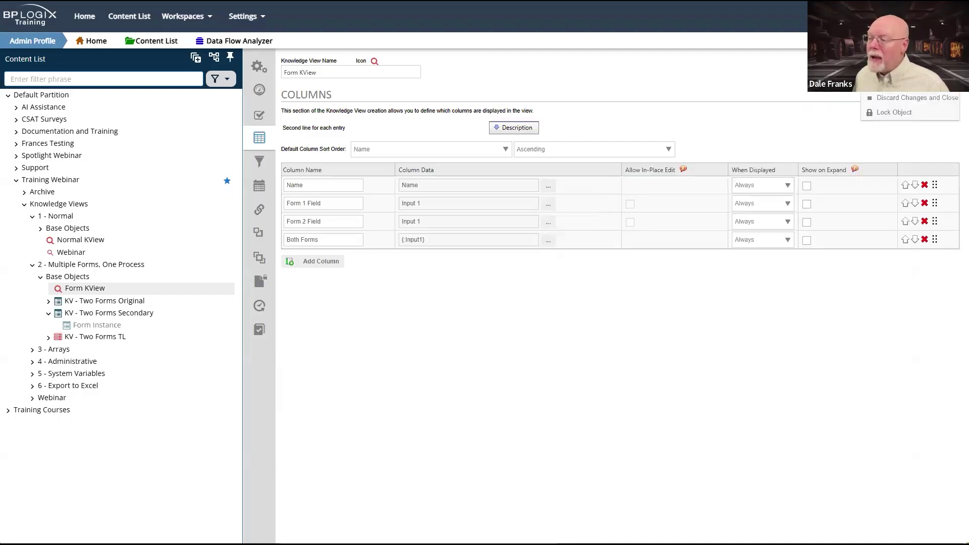
click(858, 101)
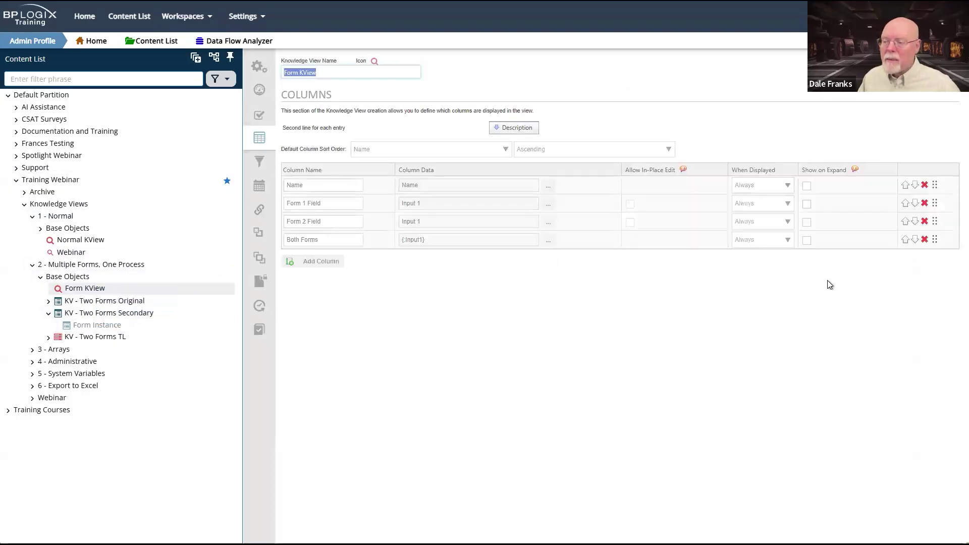
click(631, 205)
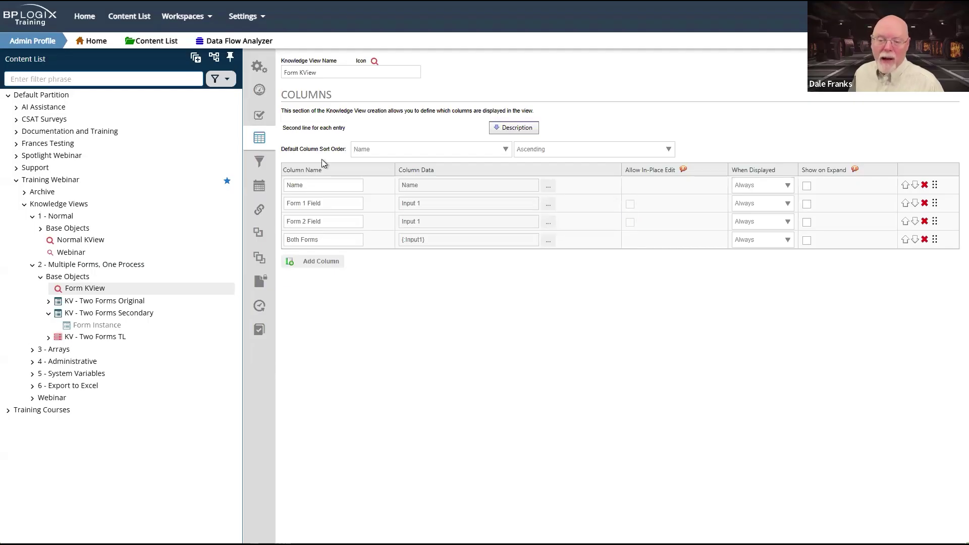
Step: Allow the Properties action on objects and display the Children action icon for Form KView, and save the Knowledge View
click(259, 116)
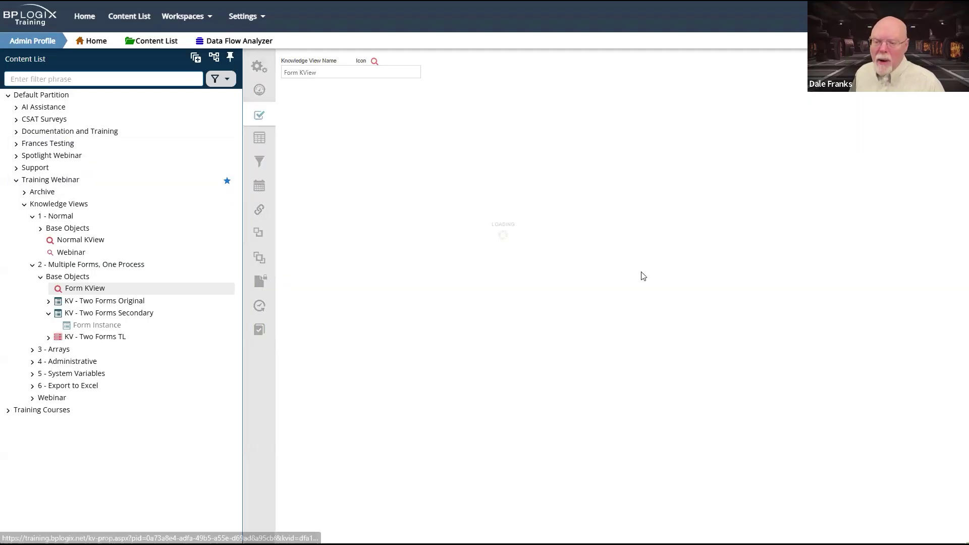
click(528, 134)
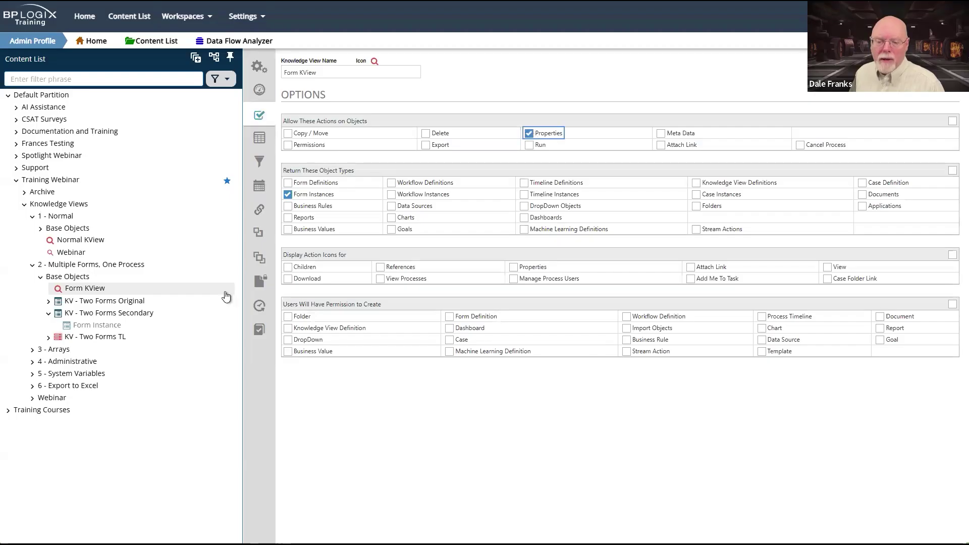
click(288, 267)
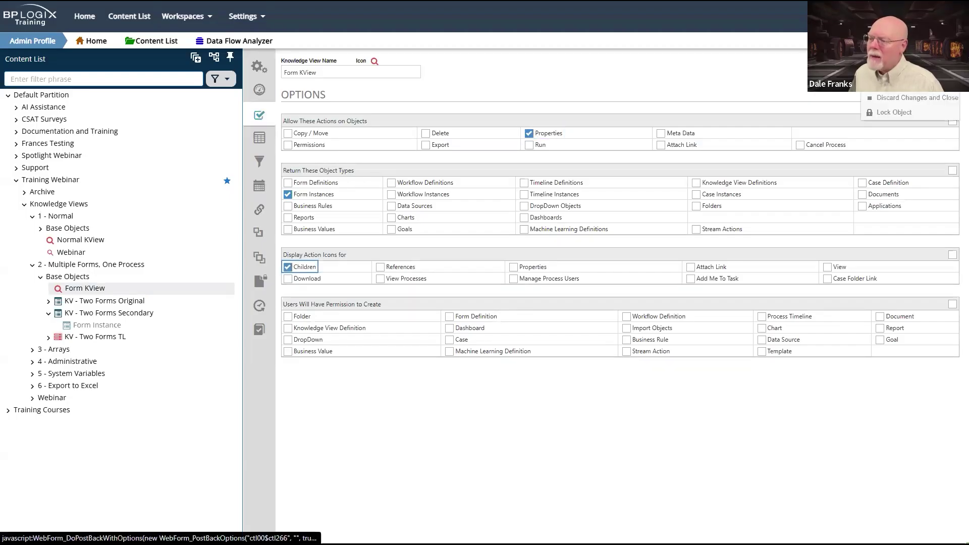
click(904, 69)
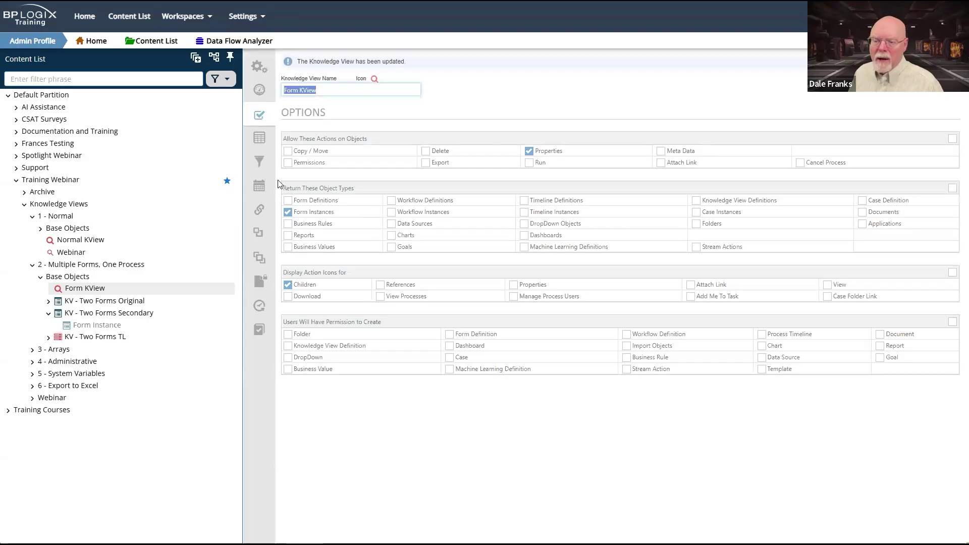
Step: Return to Form KView's column settings and examine the Both Forms column's data expression without changing it
click(259, 137)
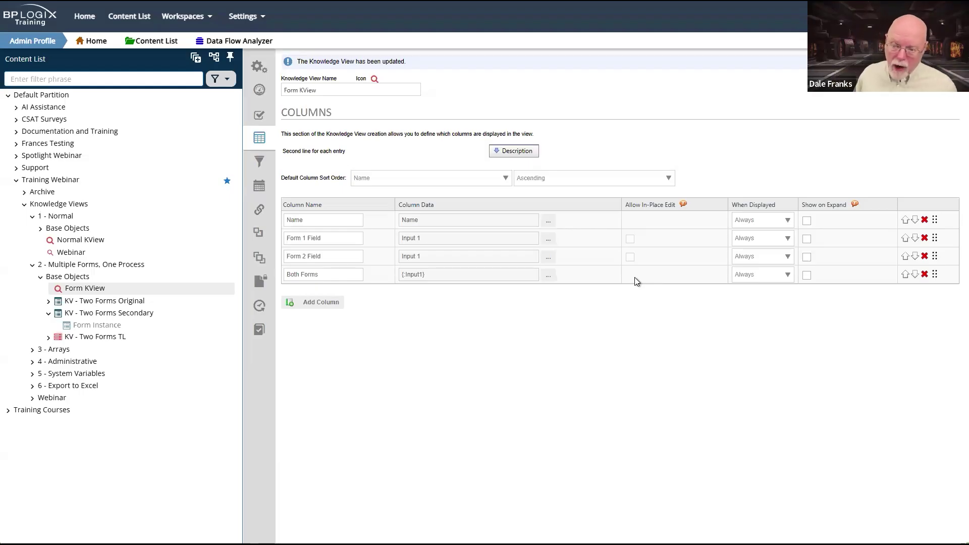
drag(429, 277, 395, 277)
key(shift+Tab)
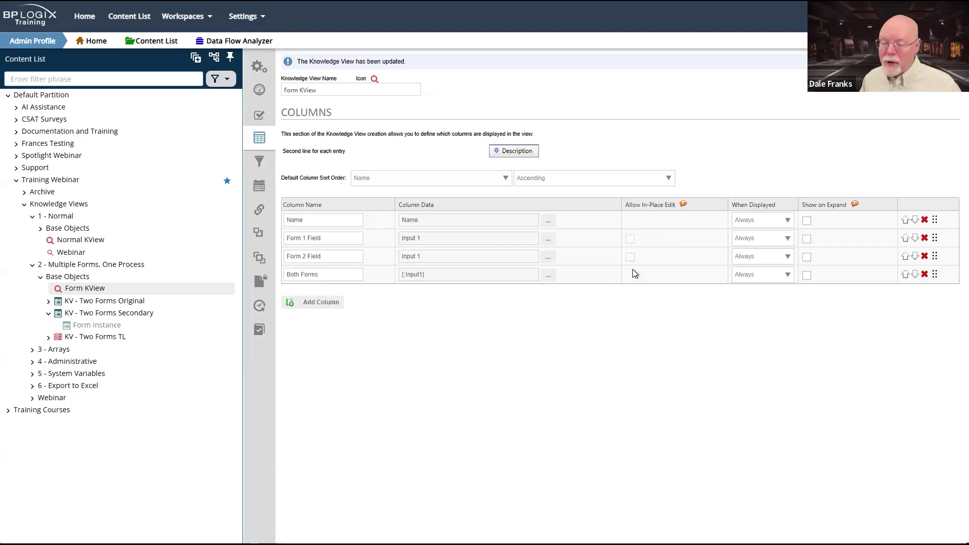
triple_click(444, 277)
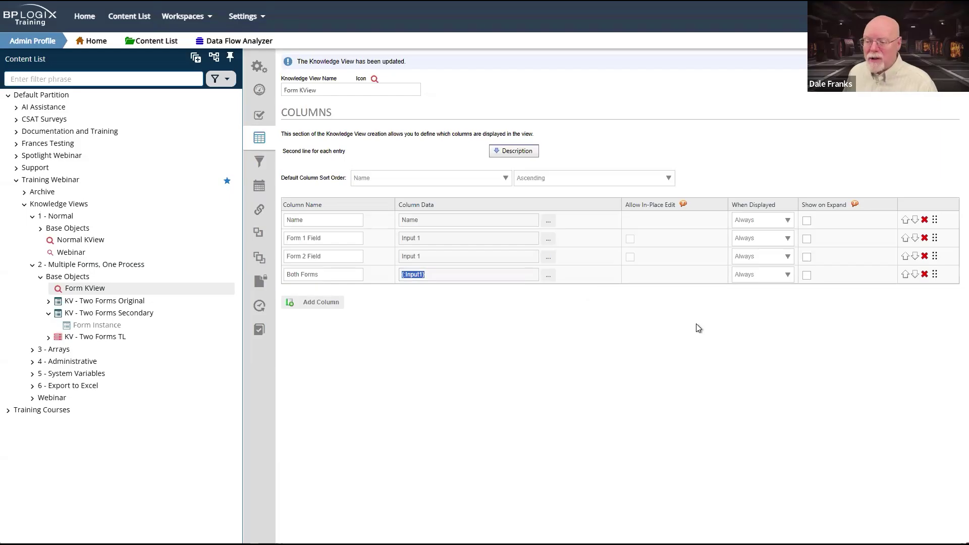
click(633, 276)
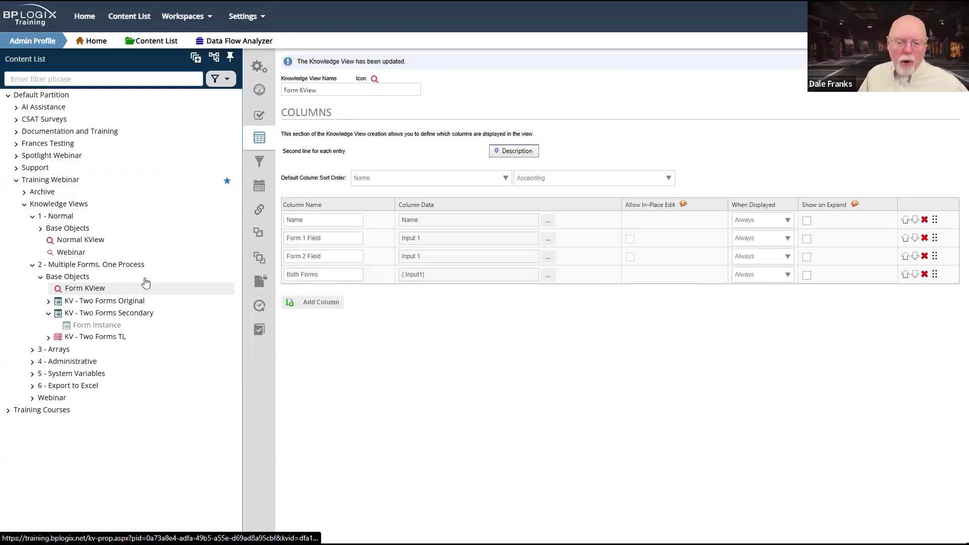
Step: Review the forms and timelines associated with Form KView in its properties, and return to the column settings
click(256, 67)
click(666, 259)
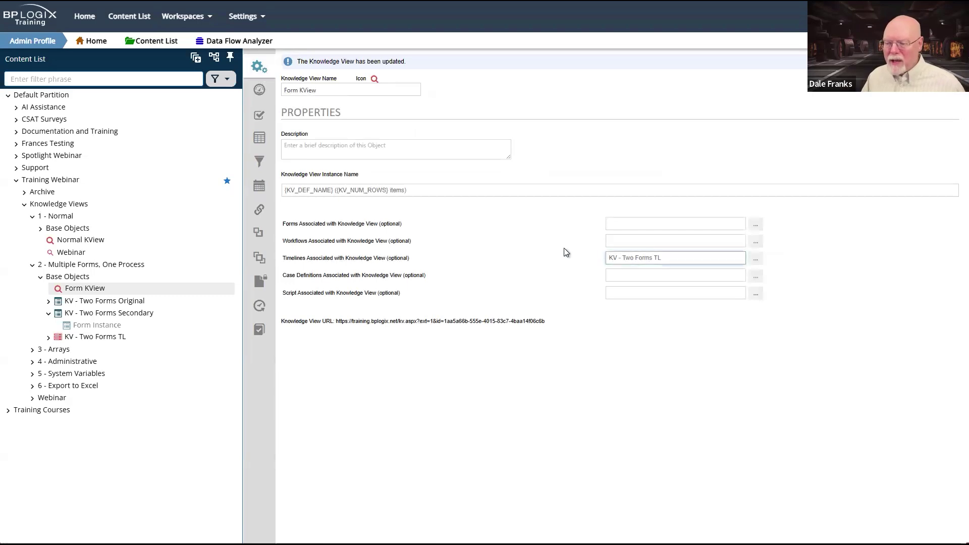
click(310, 226)
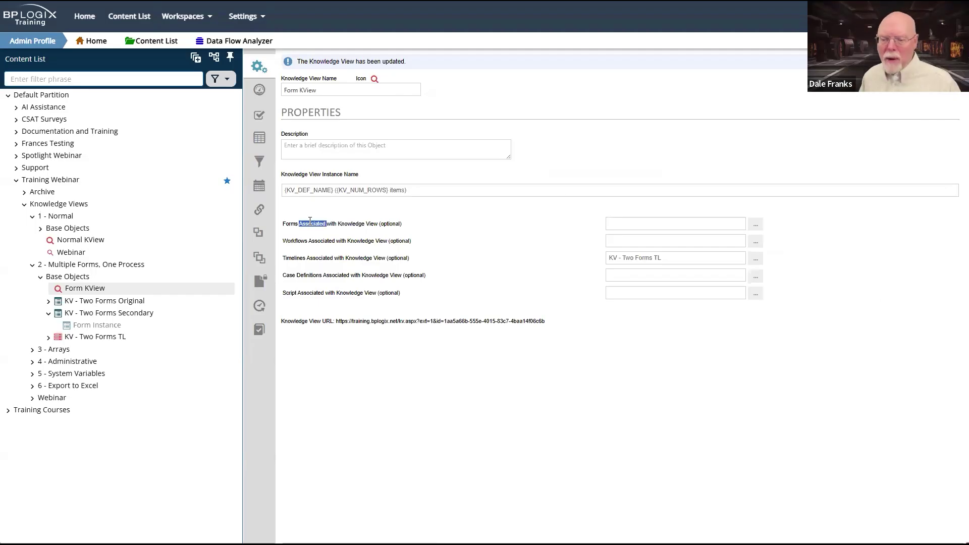
double_click(329, 259)
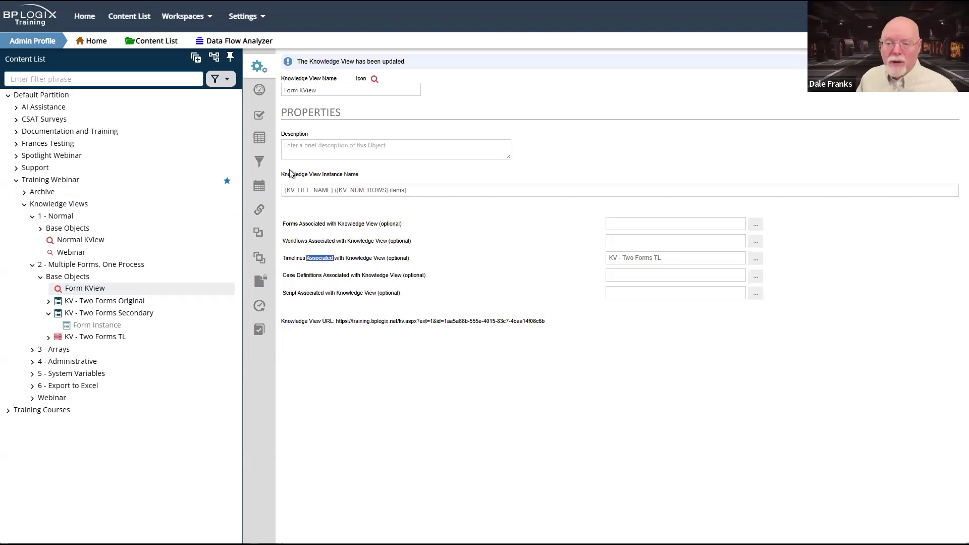
click(260, 143)
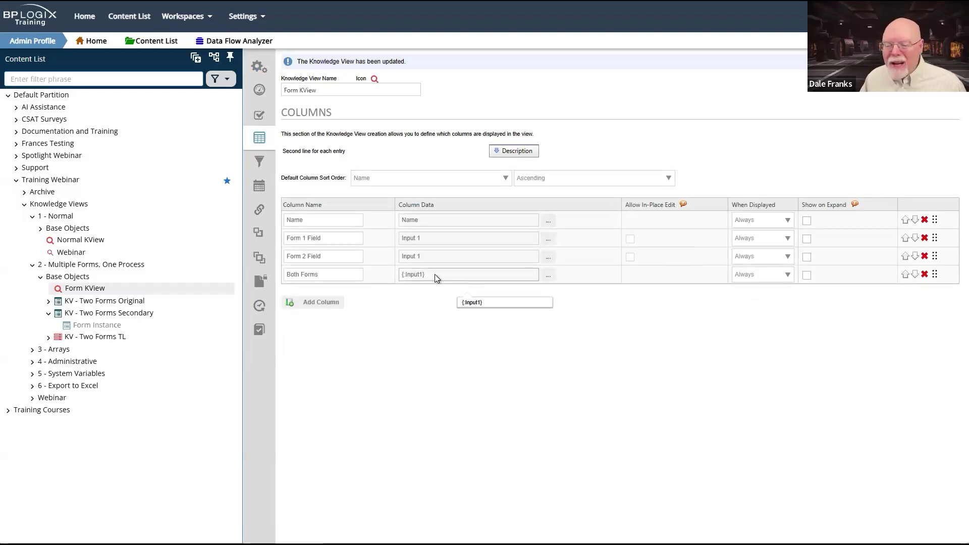
Step: Highlight the Both Forms column's {:Input1} expression, then save and run the Form KView knowledge view
drag(404, 277, 398, 274)
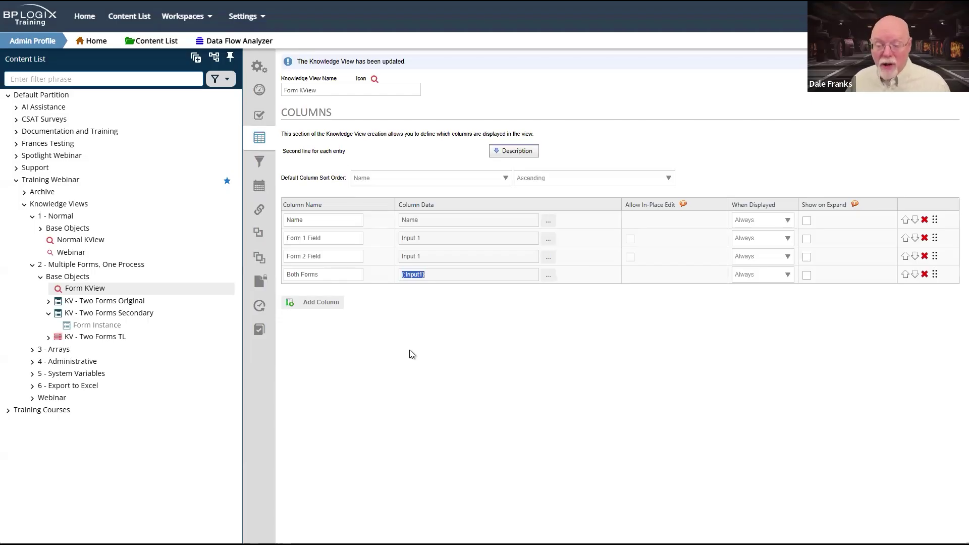
mouse_move(933, 79)
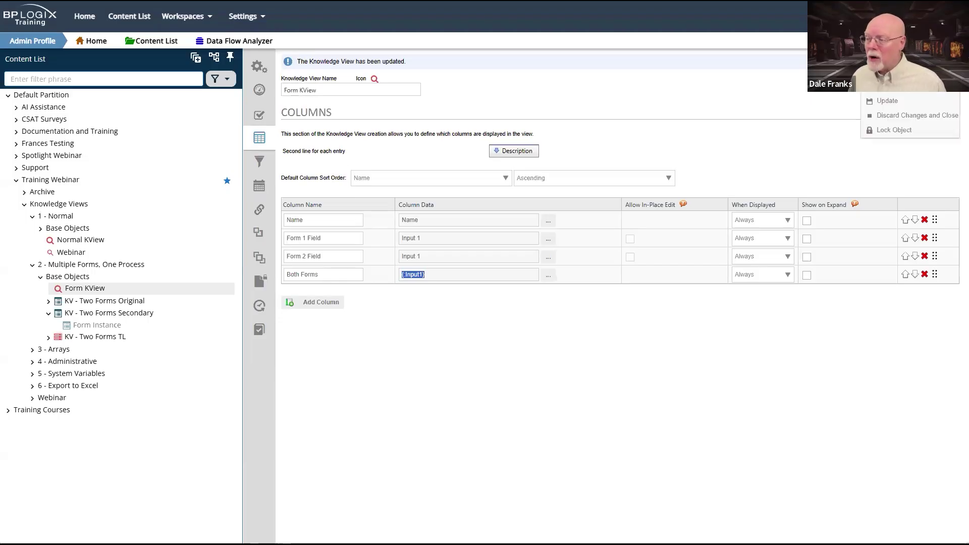
click(887, 100)
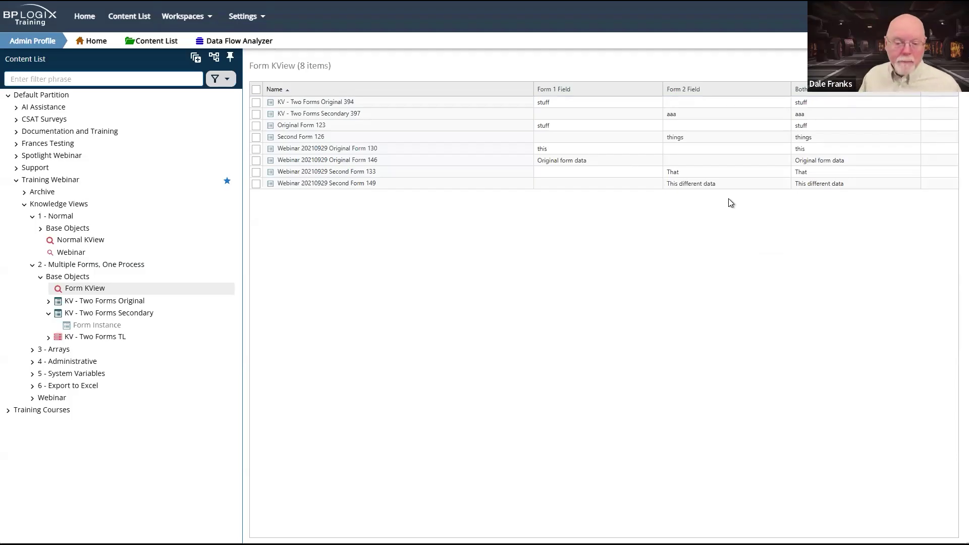
Step: Run the Array Fields knowledge view from the Base Objects folder of 3 - Arrays
click(55, 349)
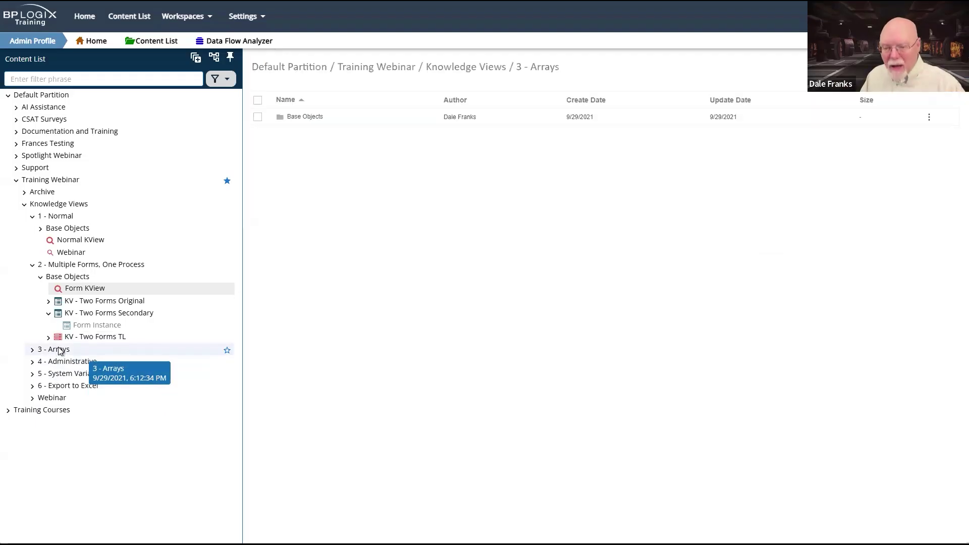
click(306, 117)
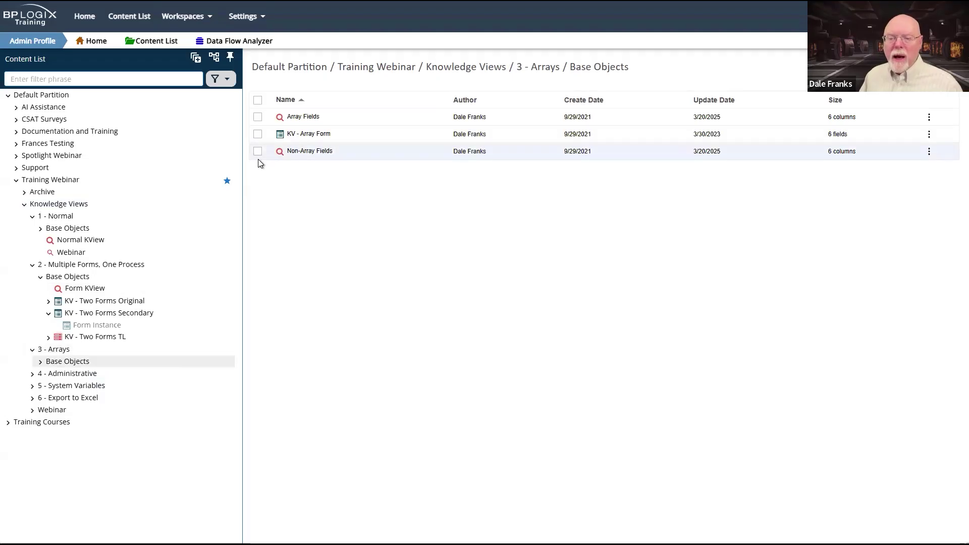
click(259, 117)
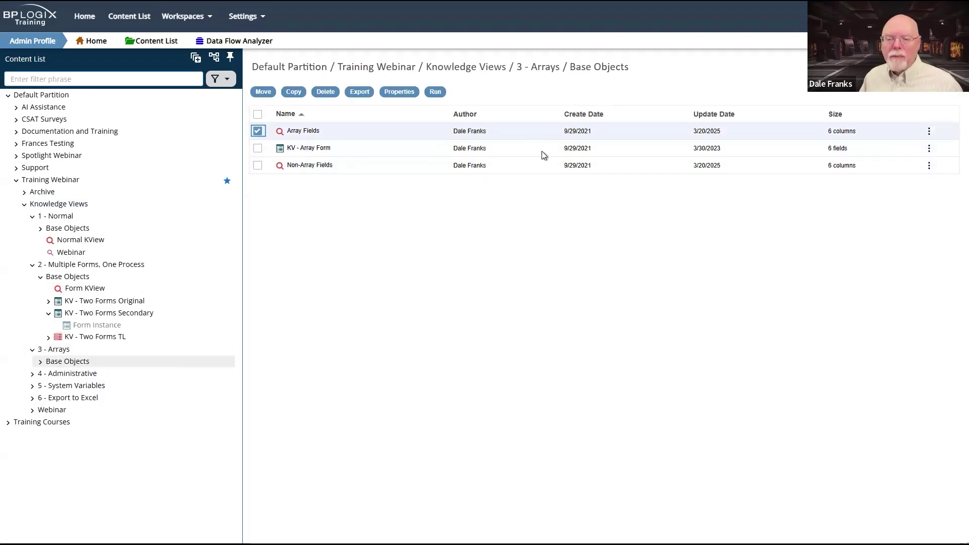
click(434, 91)
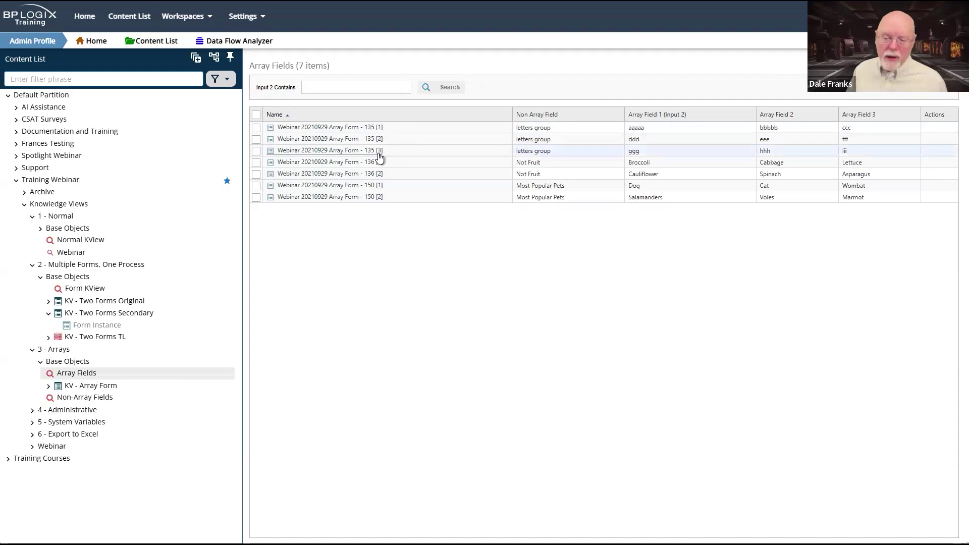
Step: Open the Webinar 20210929 Array Form - 135 form from its third array row and place its window below the knowledge view rows for comparison
click(356, 153)
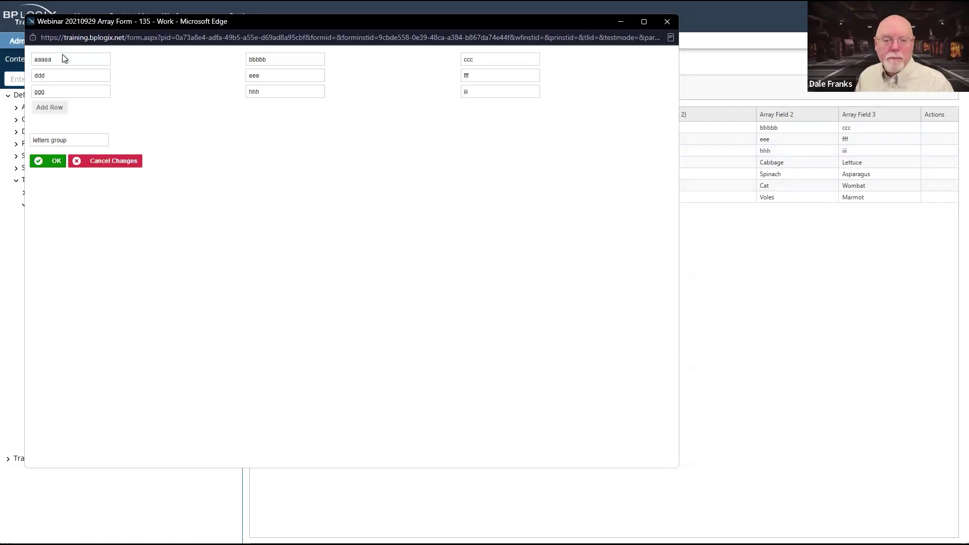
click(87, 142)
triple_click(87, 142)
click(354, 315)
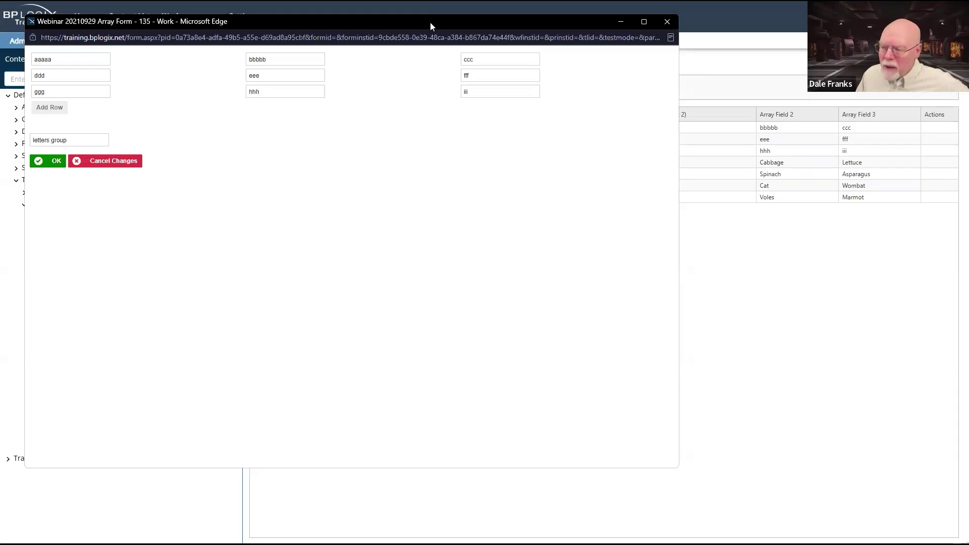
drag(430, 22, 677, 265)
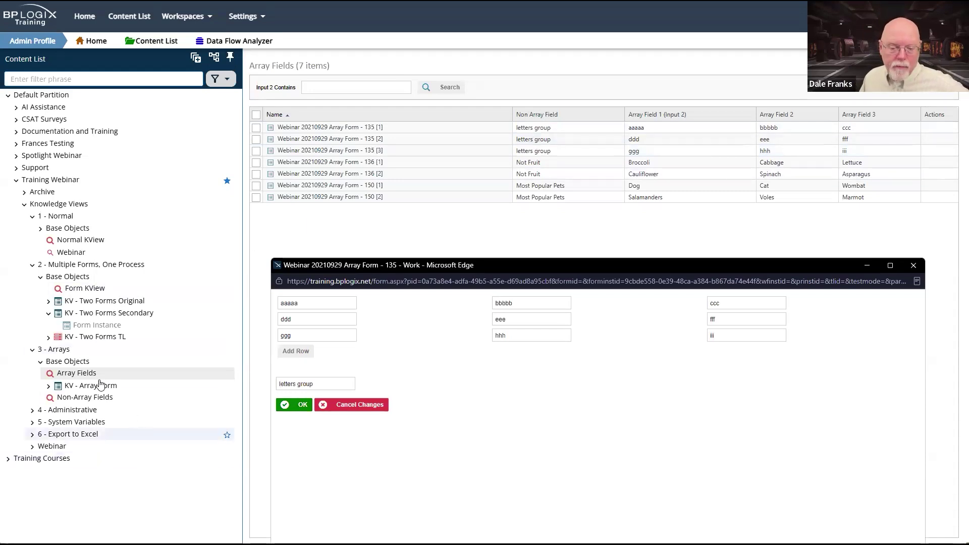
Step: Run the Non-Array Fields knowledge view to compare it with the open Array Form - 135, and close the form window
click(81, 398)
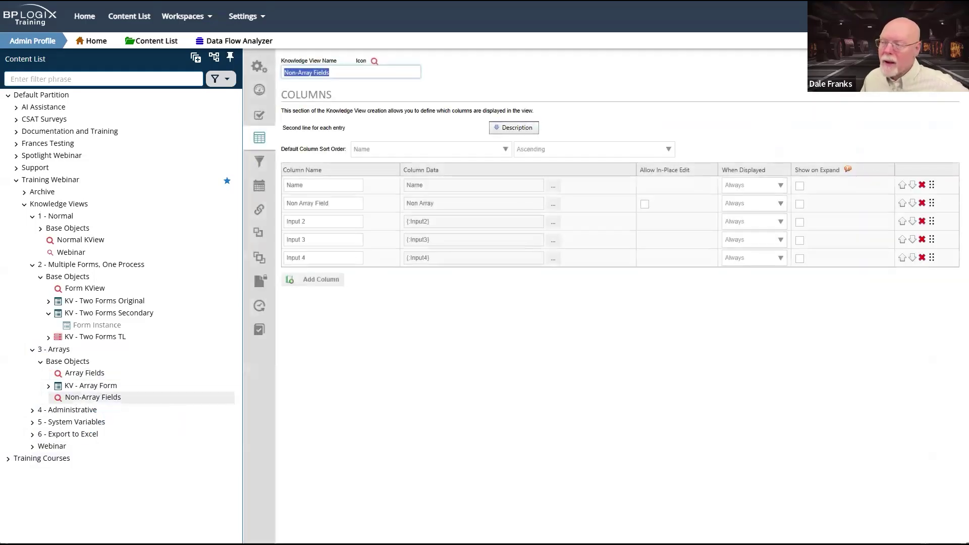
click(899, 96)
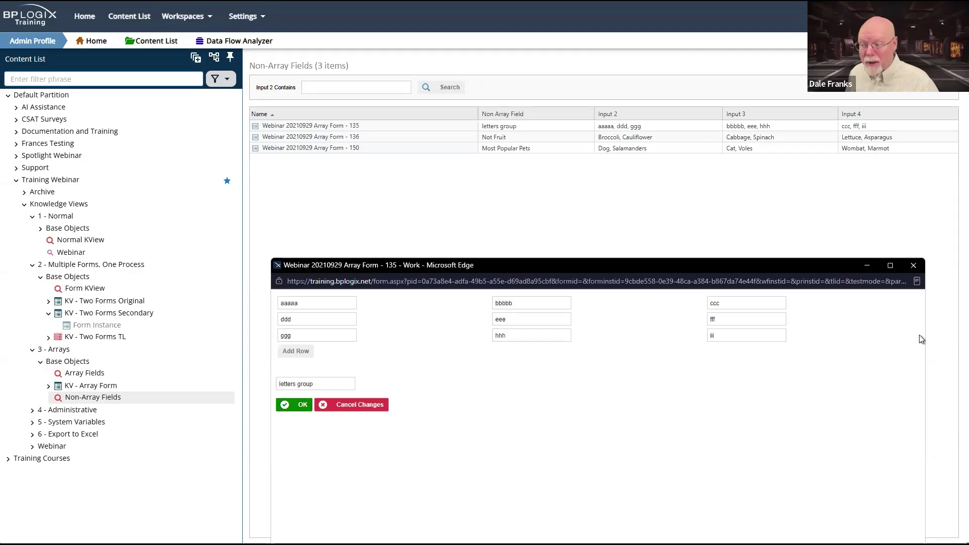
click(914, 265)
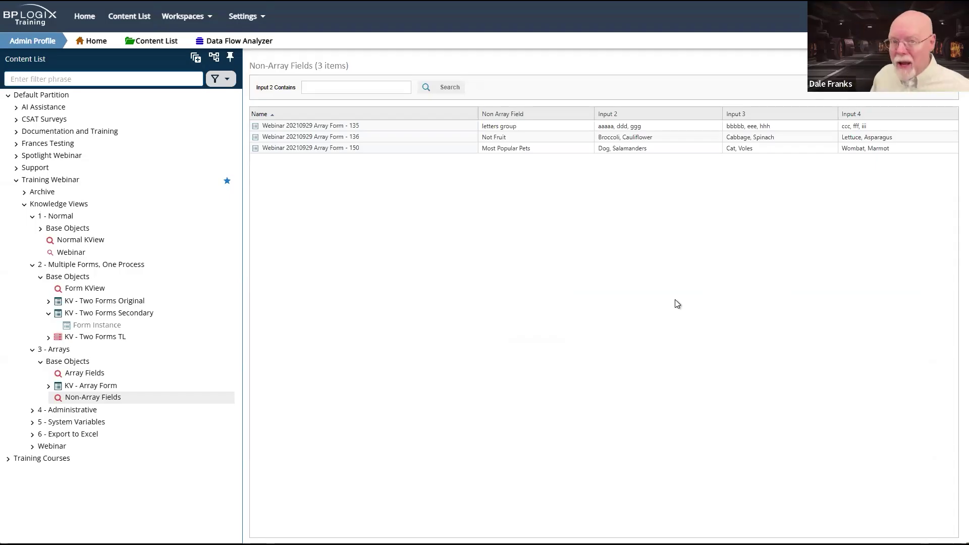
right_click(605, 278)
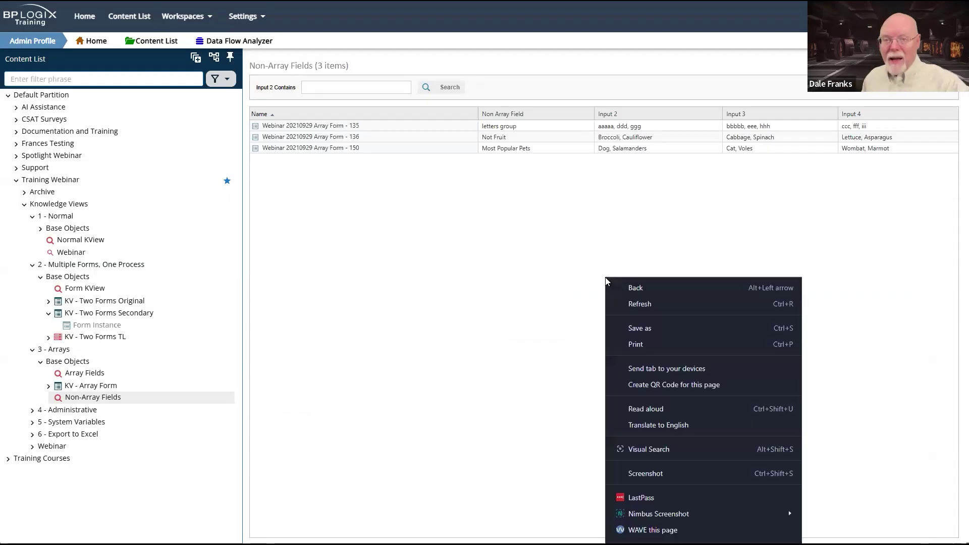
click(506, 263)
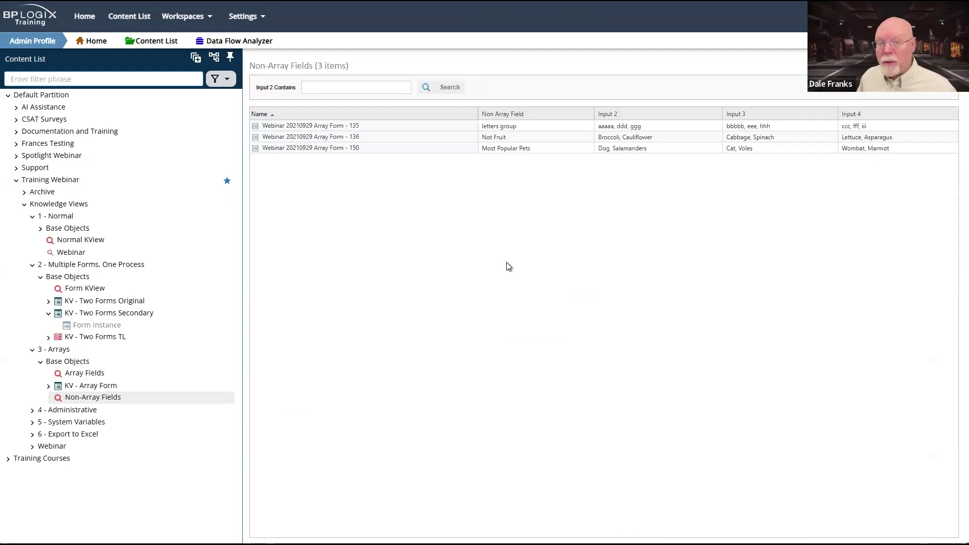
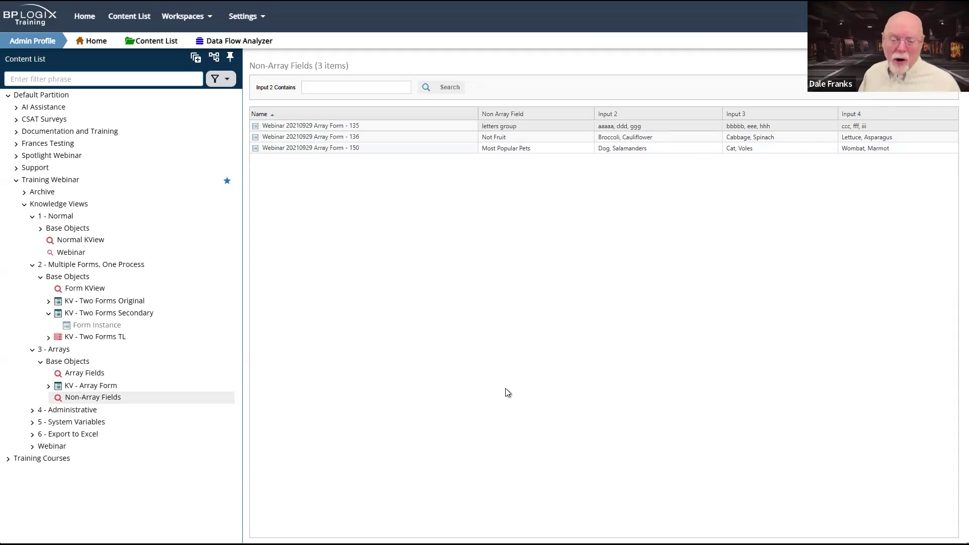
Step: Inspect the column data of Input 2, Input 3 and Input 4 in the Non-Array Fields definition and run the view again
click(100, 397)
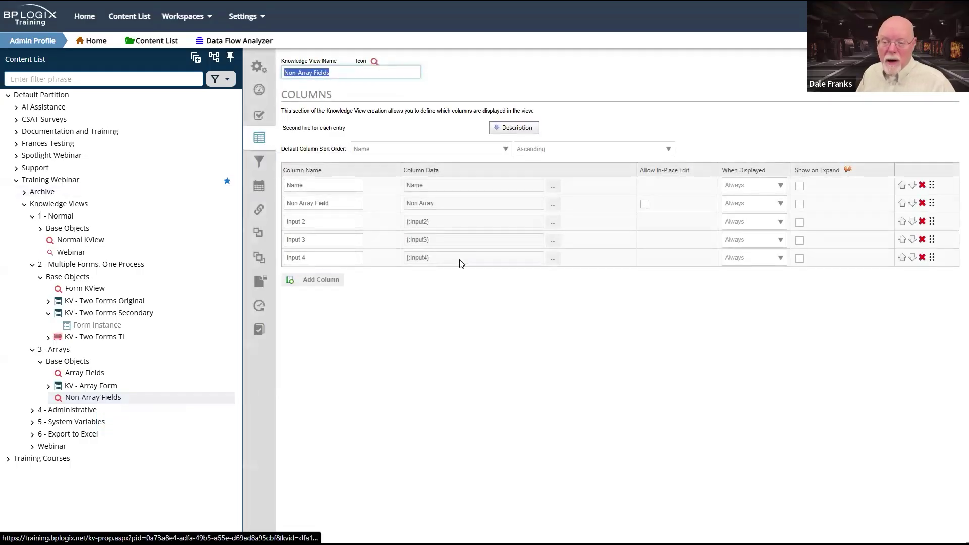
click(461, 224)
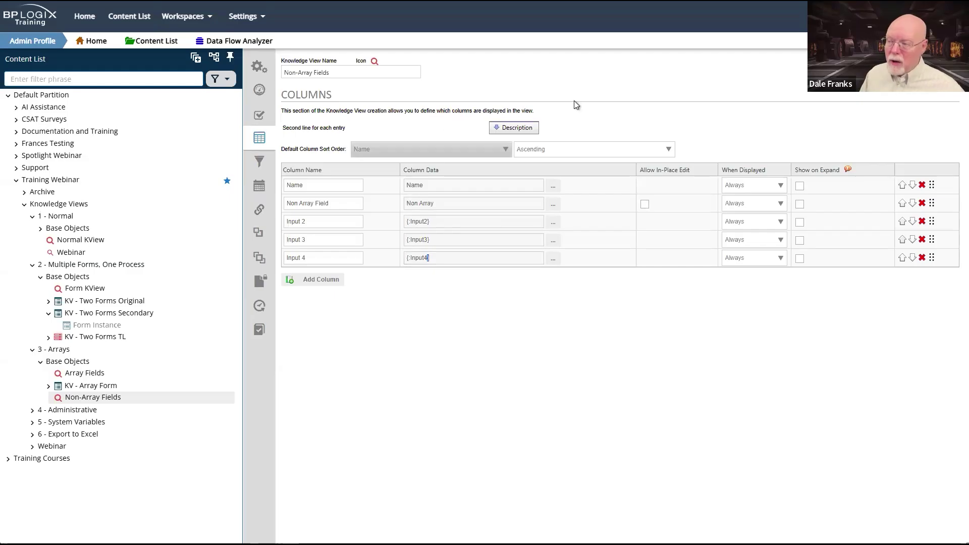
click(929, 80)
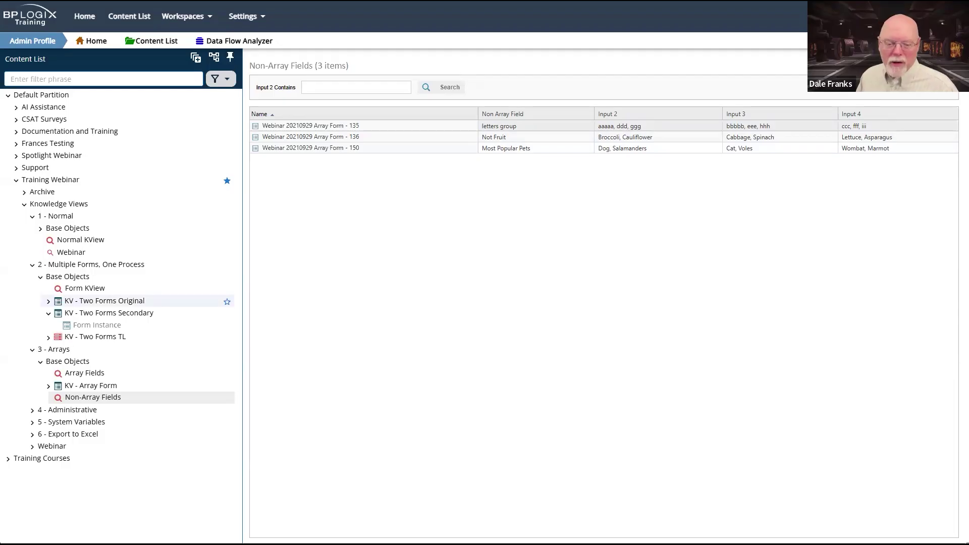
Step: Copy the Array Fields knowledge view within the Base Objects folder of 3 - Arrays
click(82, 374)
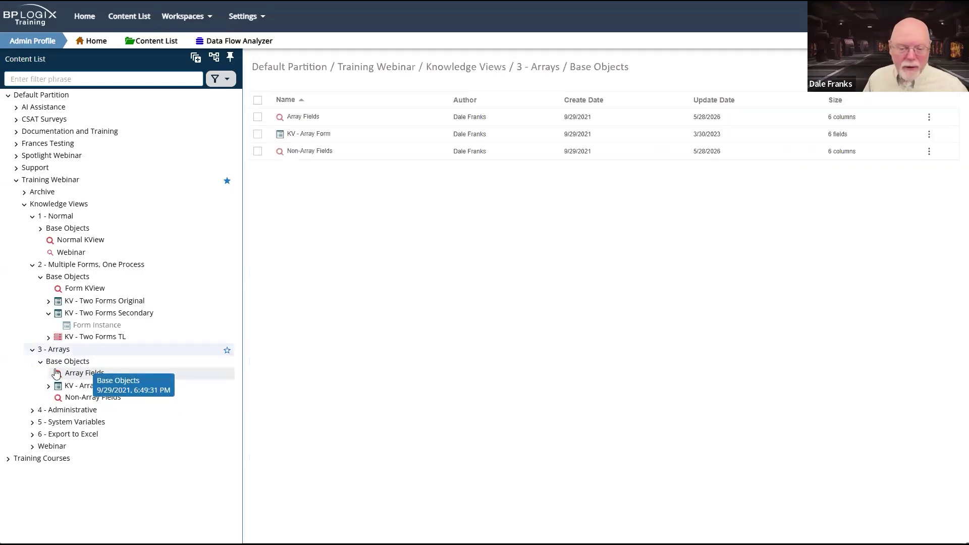
click(257, 117)
click(295, 94)
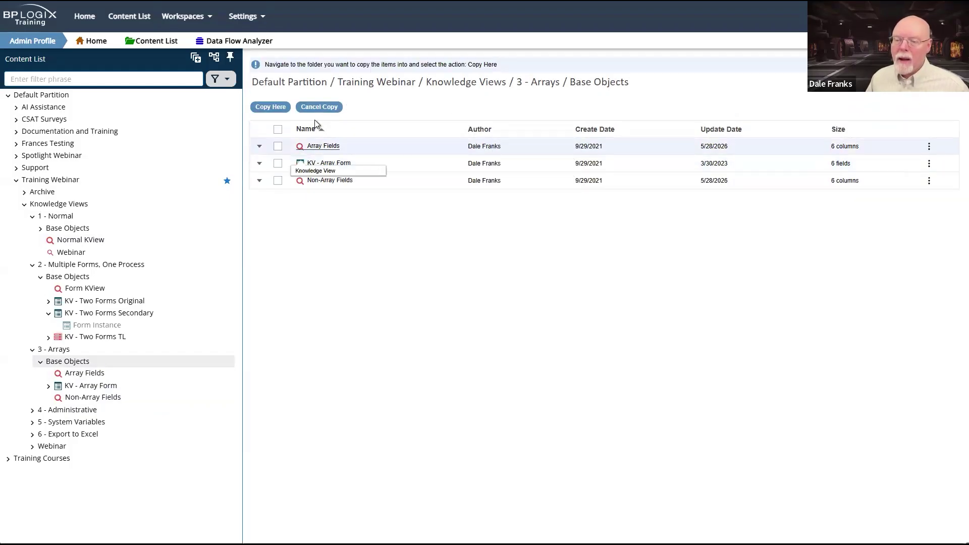
click(272, 107)
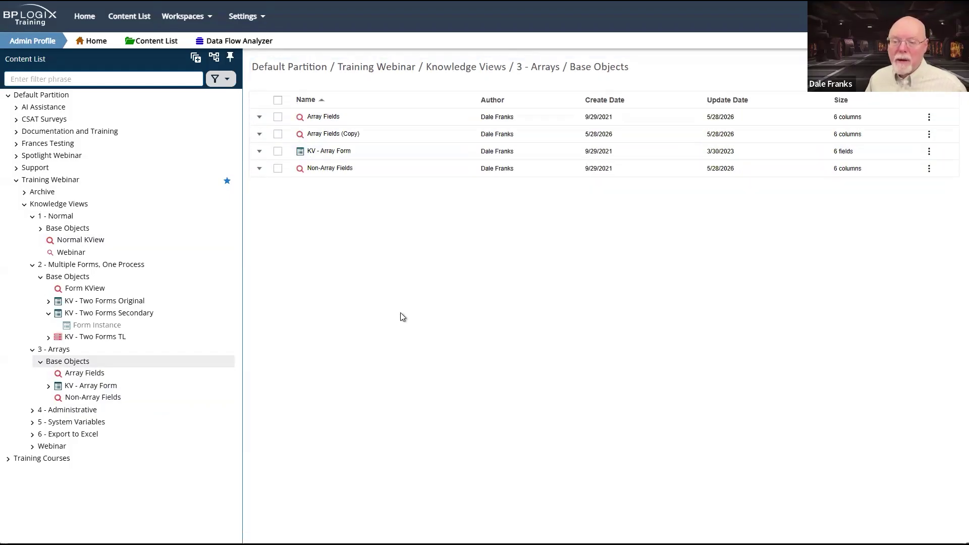
Step: Rename the copied Array Fields knowledge view to "Don't Use Array Fields"
click(333, 135)
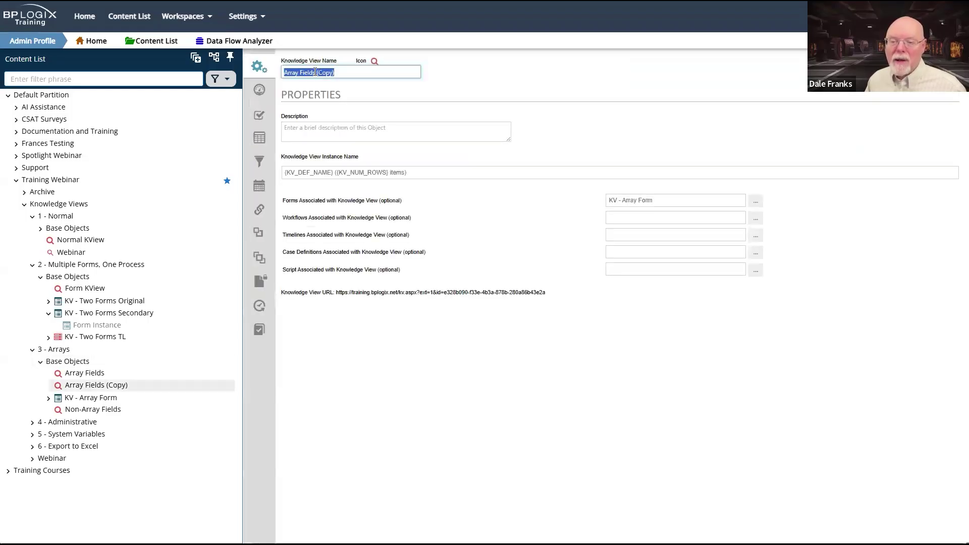
click(286, 72)
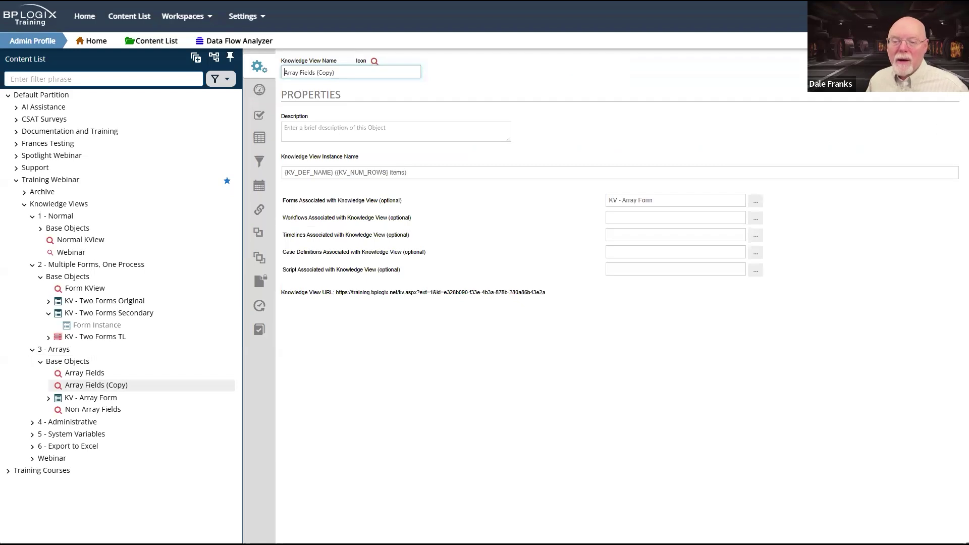
text(Don't Use)
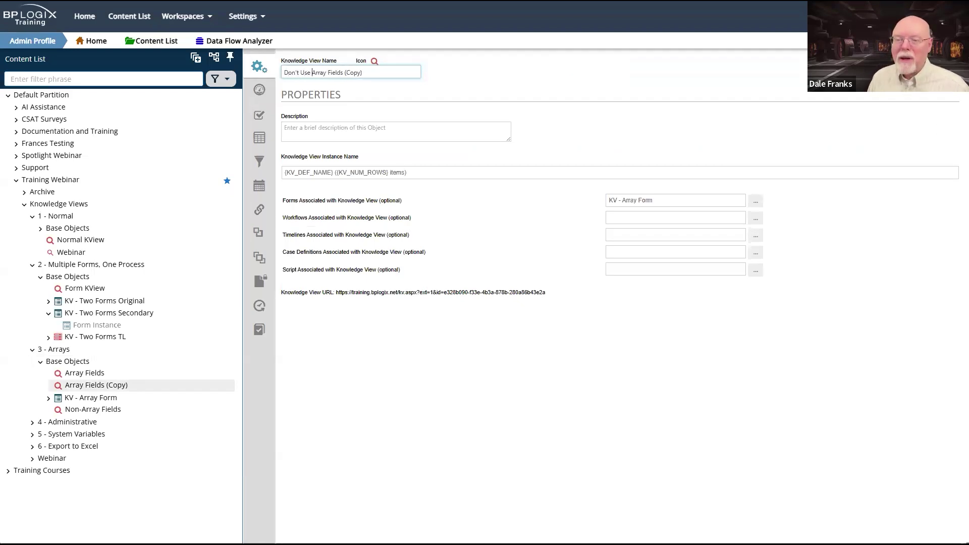
click(381, 66)
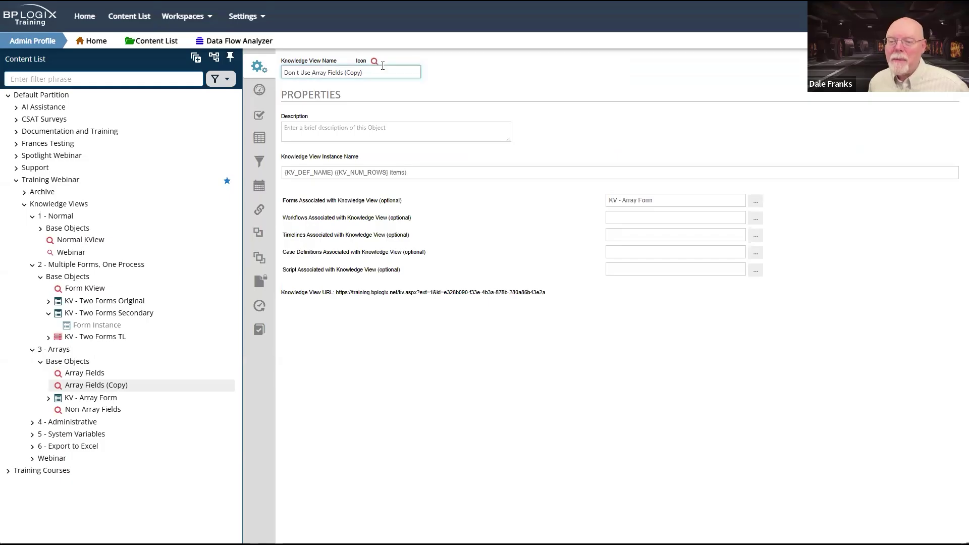
key(BackSpace)
key(BackSpace)
key(BackSpace)
key(BackSpace)
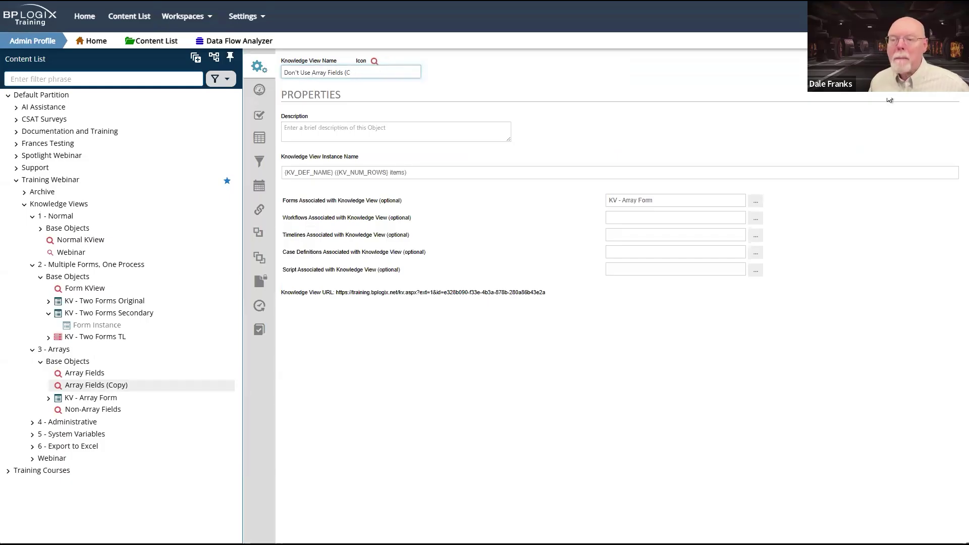
Step: Remove the Array Field 1 (Input 2), Array Field 2 and Array Field 3 columns from Don't Use Array Fields, then save and run the view
click(257, 141)
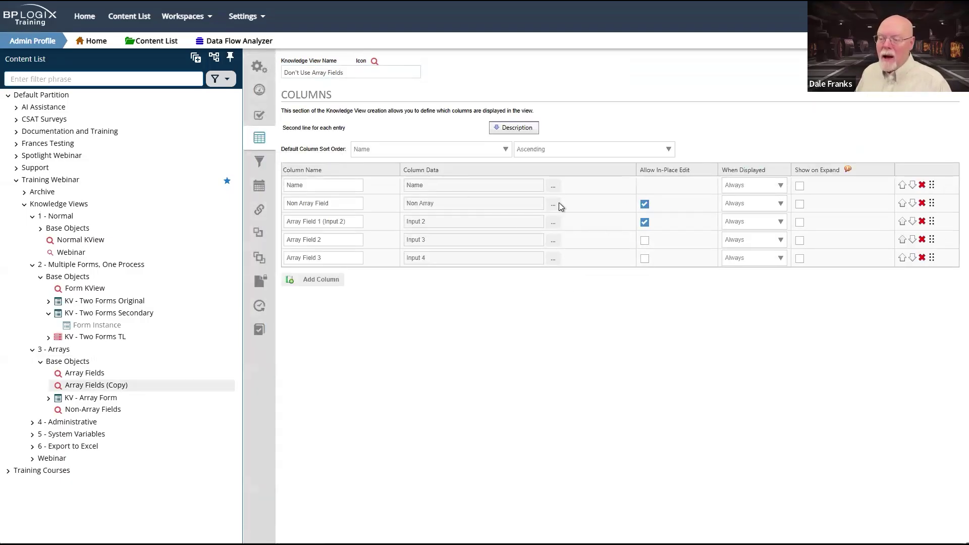
click(922, 224)
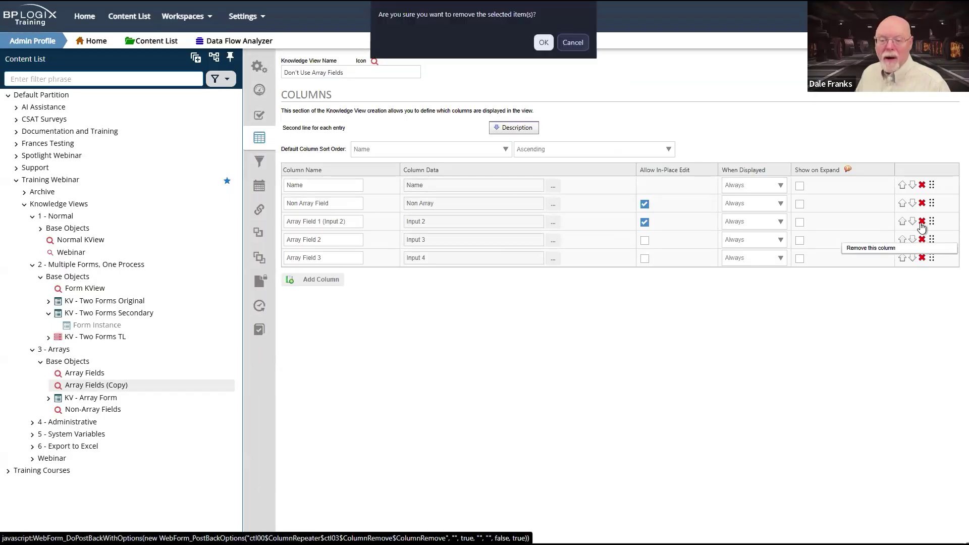
click(543, 43)
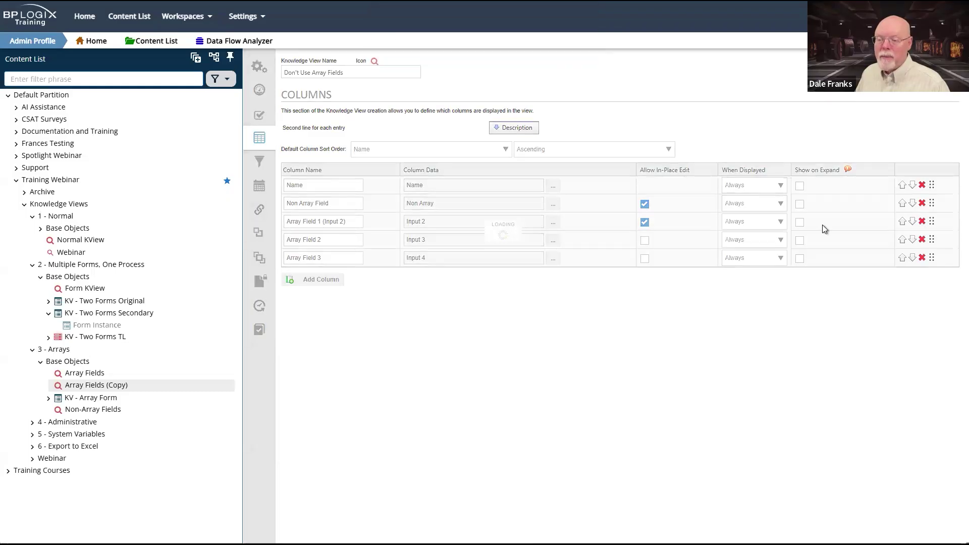
click(923, 222)
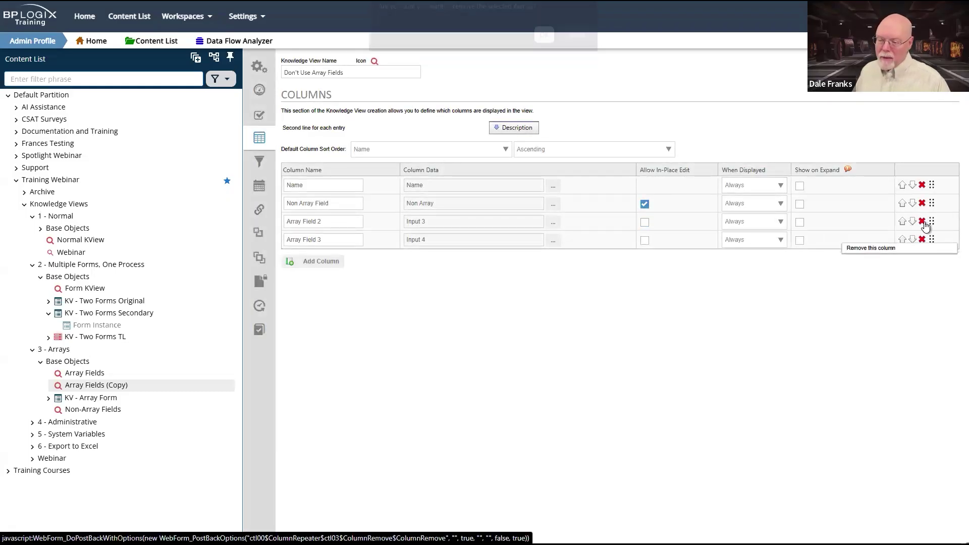
click(540, 45)
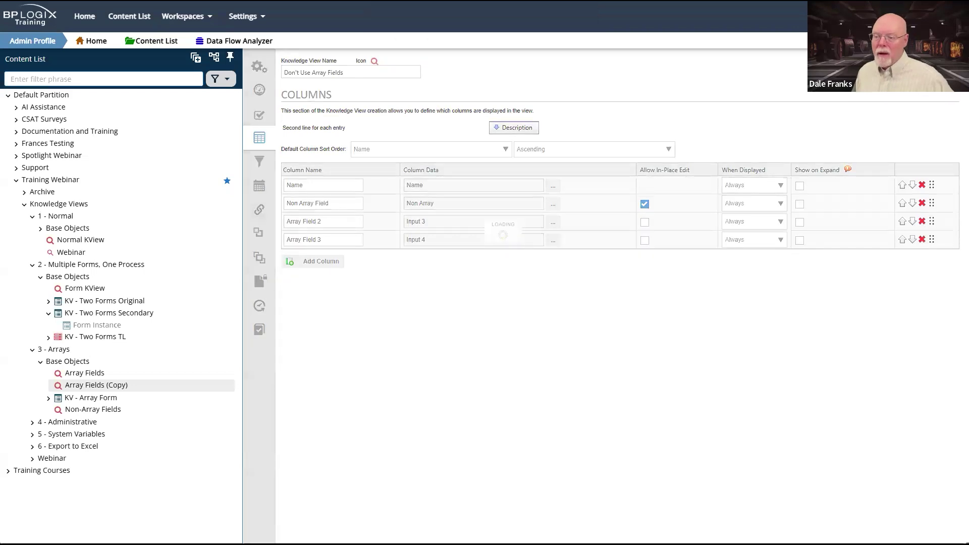
click(923, 222)
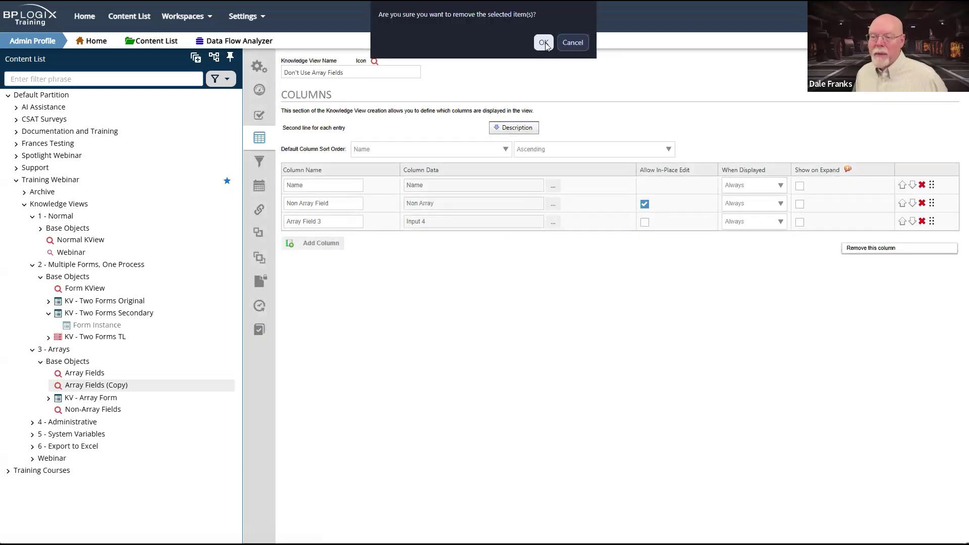
click(544, 43)
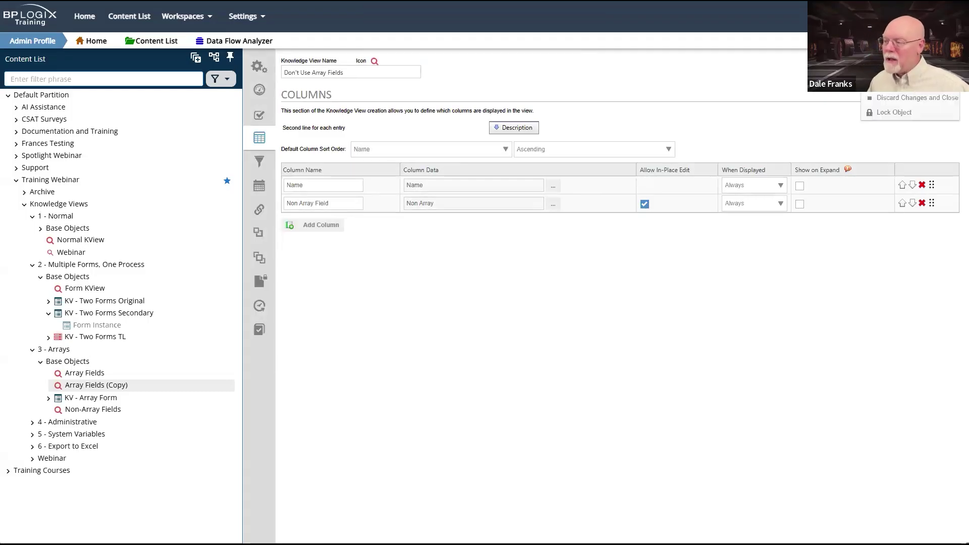
click(908, 97)
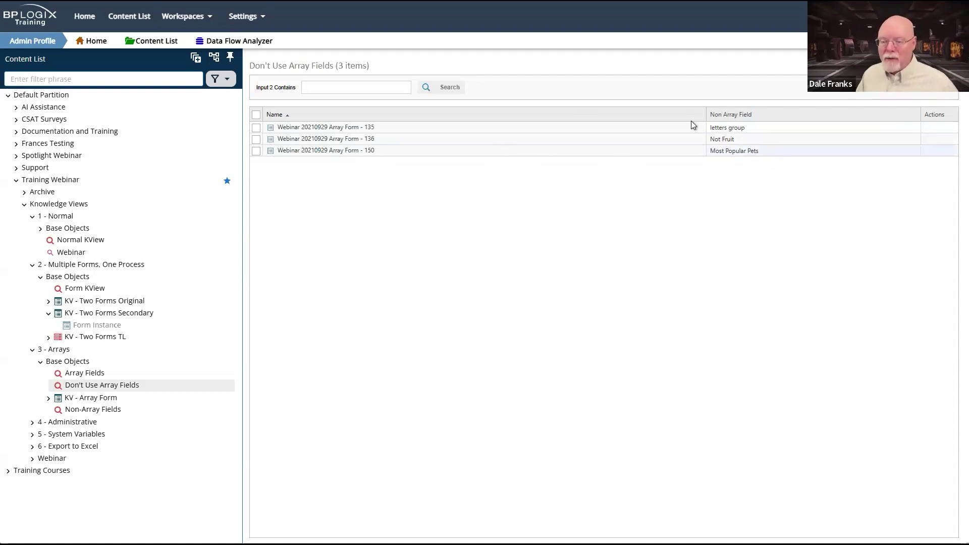
Step: View the contents of the Webinar 20210929 Array Form - 135 entry from the Don't Use Array Fields view and close the form
click(345, 129)
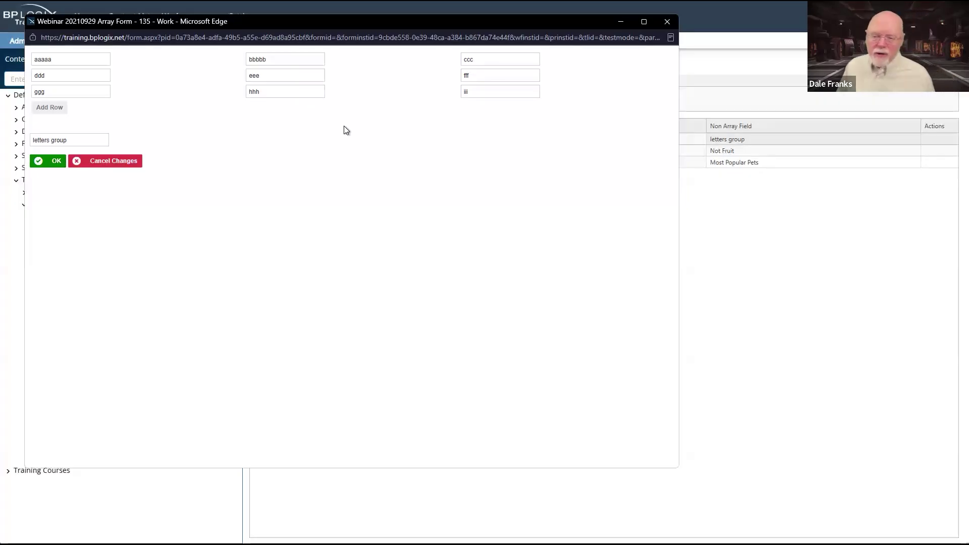
click(666, 26)
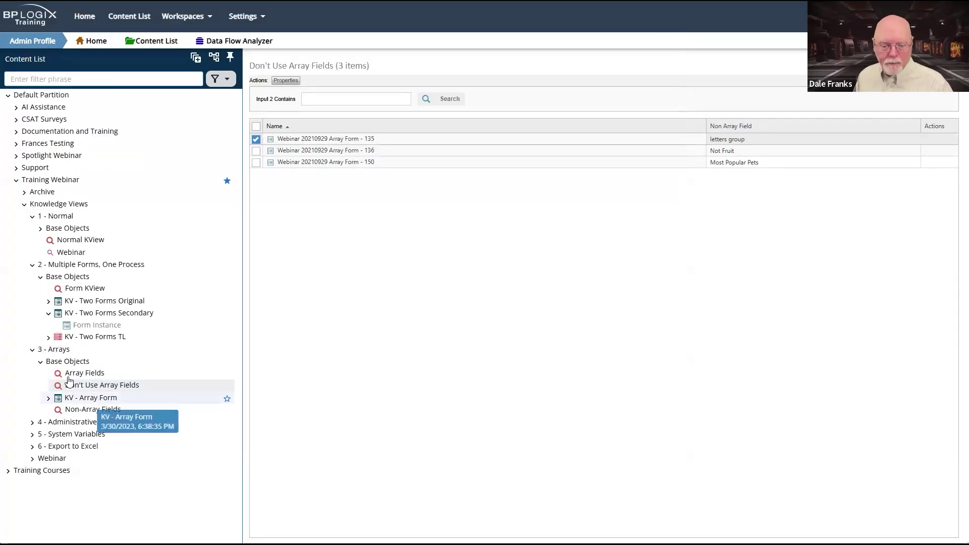
Step: Delete the Don't Use Array Fields knowledge view from the Base Objects folder of 3 - Arrays
click(75, 360)
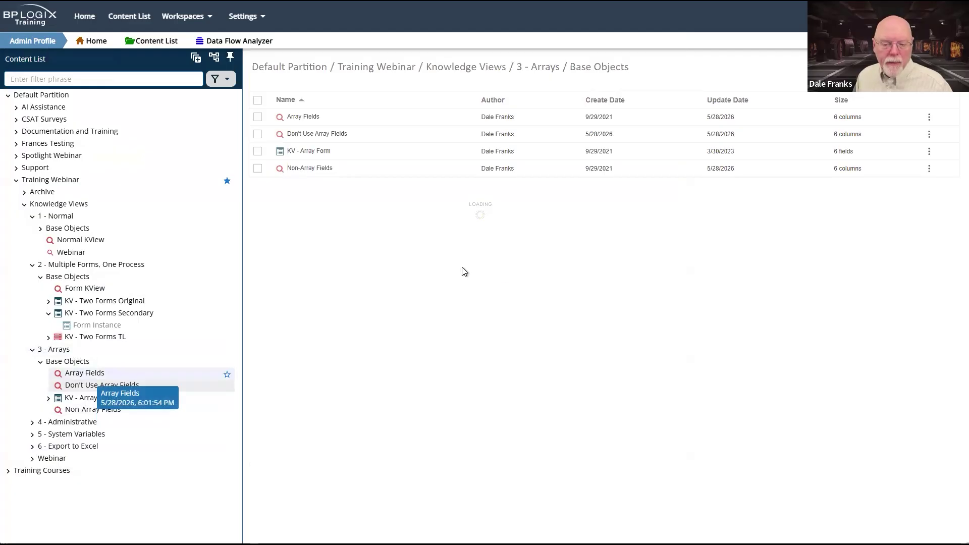
click(278, 135)
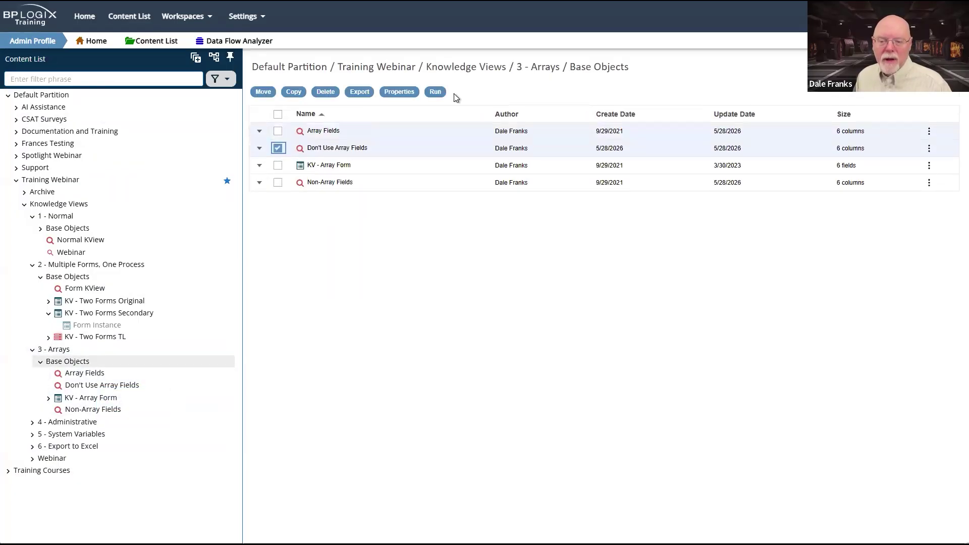
click(333, 93)
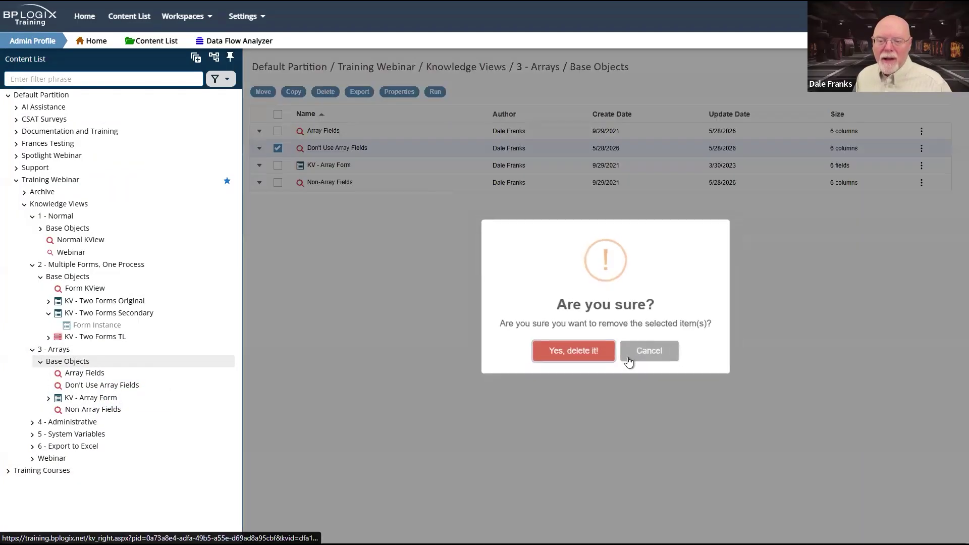
click(601, 345)
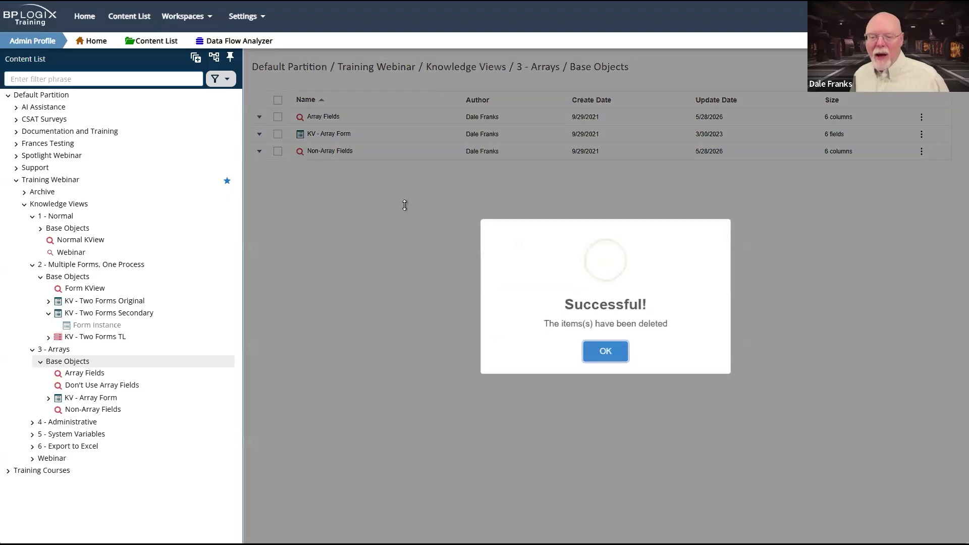
click(597, 348)
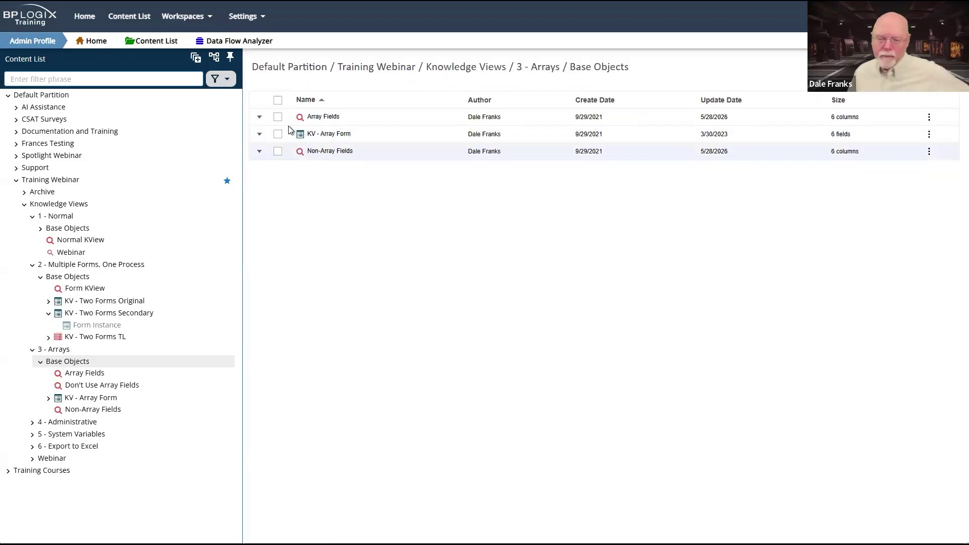
Step: Run the Array Fields view and set Array Field 1 (Input 2) of row 135 [3] to "ggggggggg" in place
click(324, 118)
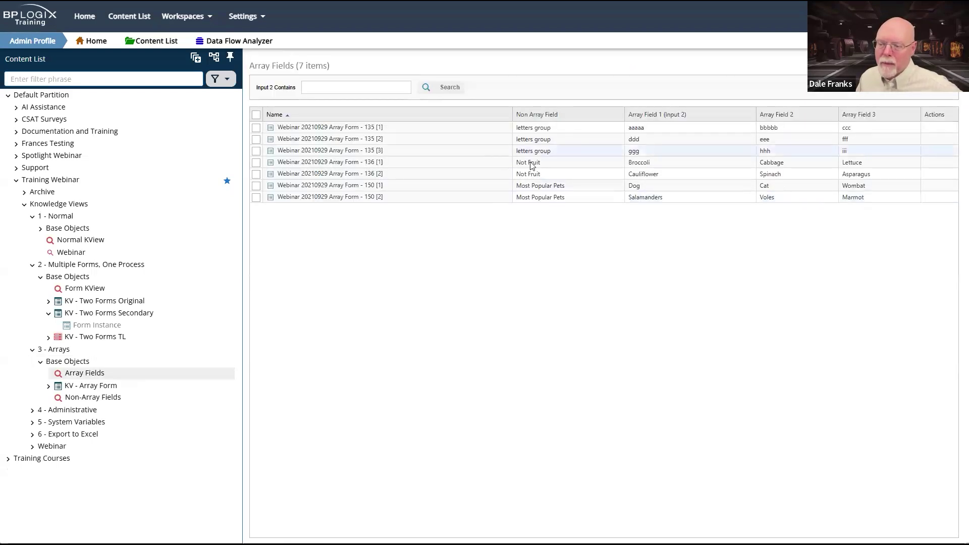
click(536, 155)
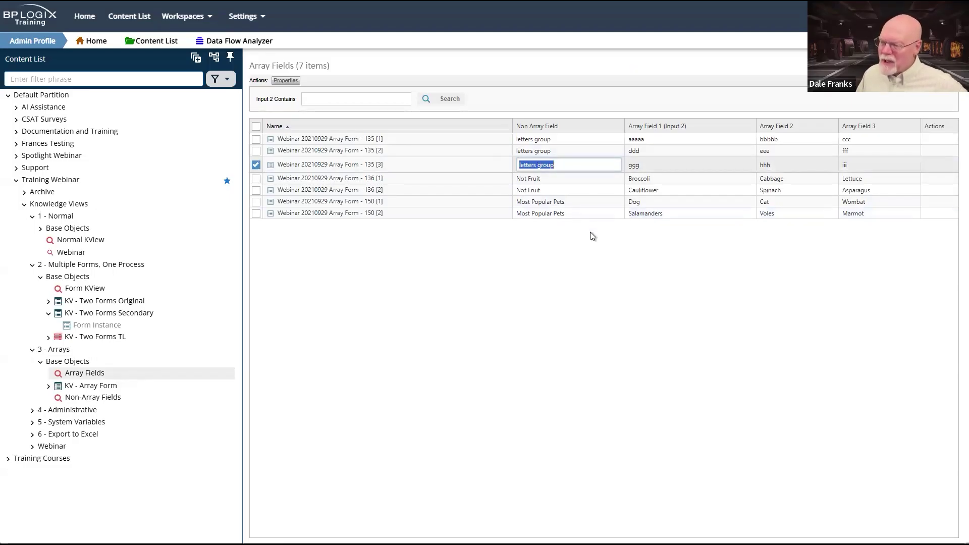
click(647, 165)
click(633, 161)
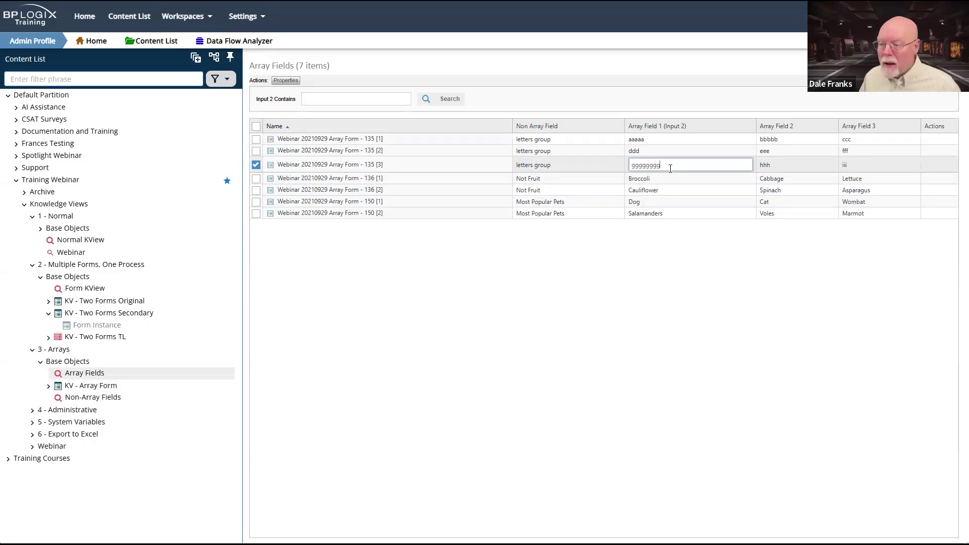
key(Tab)
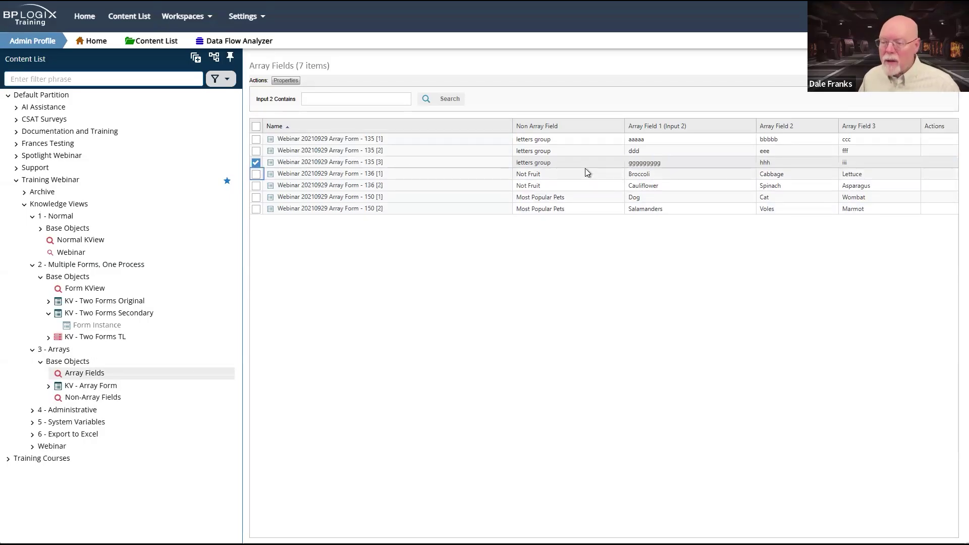
Step: Check the Non Array Field cell of row 135 [3], and inspect the edited third-row value in the form instance
click(554, 163)
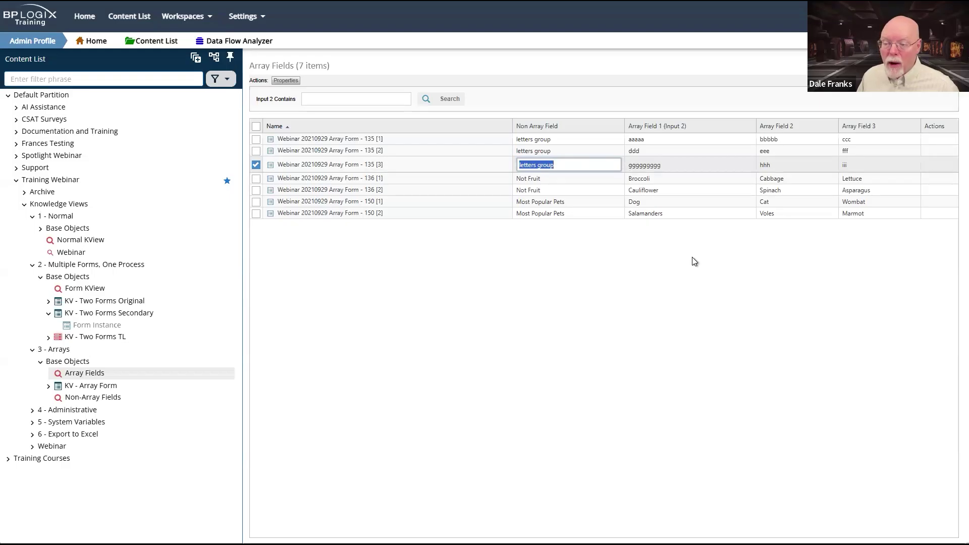
click(712, 337)
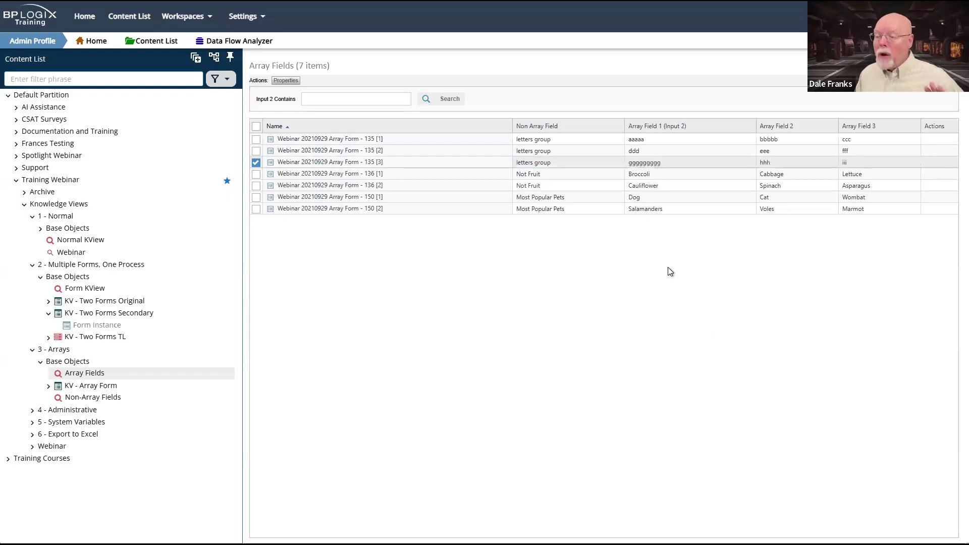
click(347, 163)
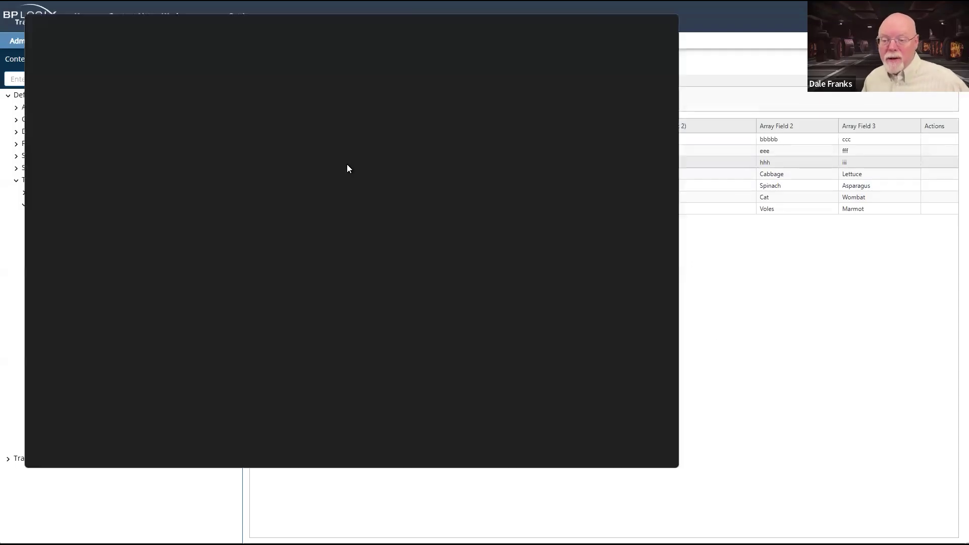
drag(75, 93, 33, 94)
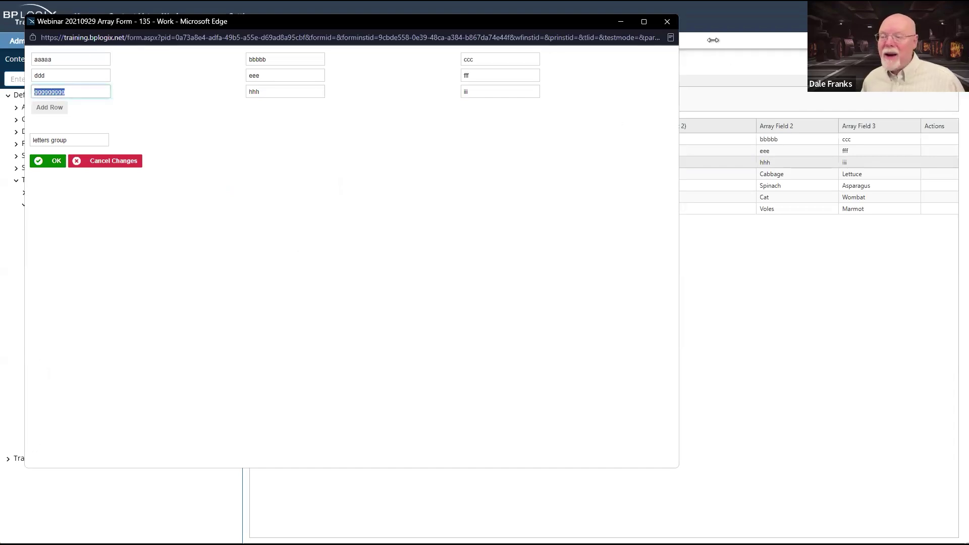
click(668, 21)
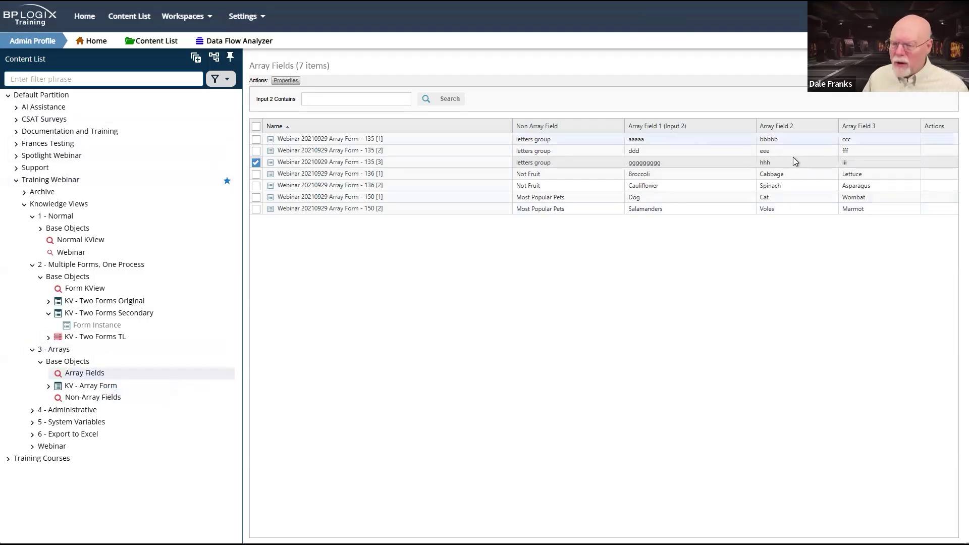
Step: Examine in-place editing on the Non Array Field of row 135 [2] and Array Field 1 of rows 135 [2] and [3]
click(549, 150)
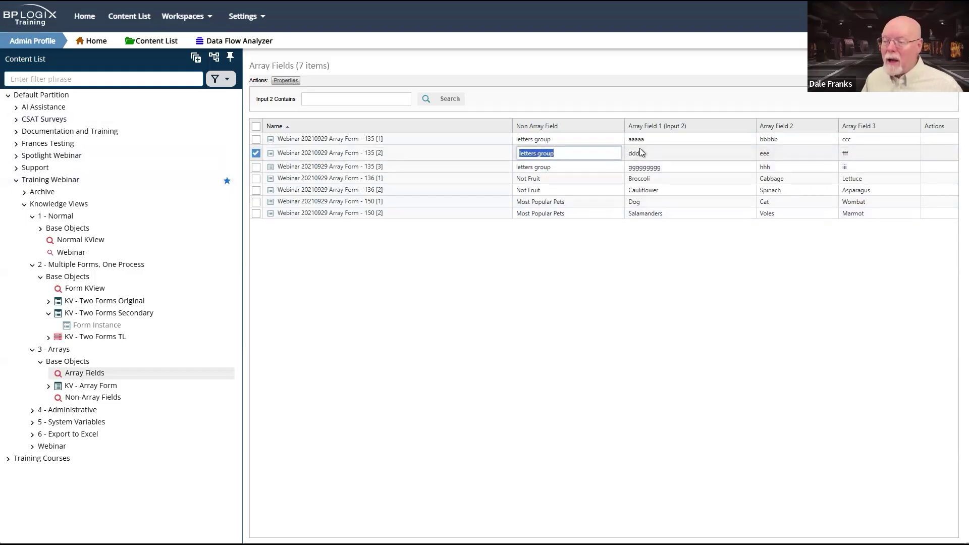
key(Escape)
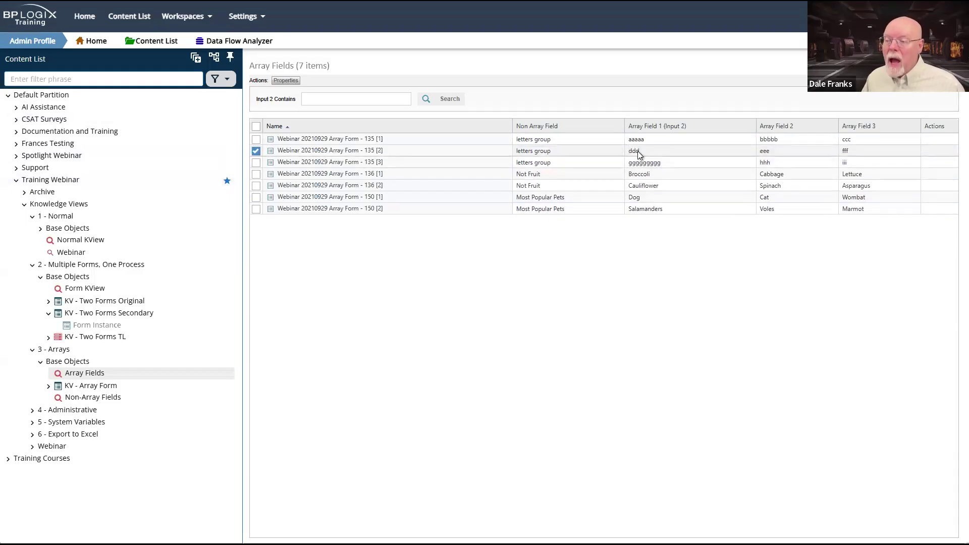
click(639, 162)
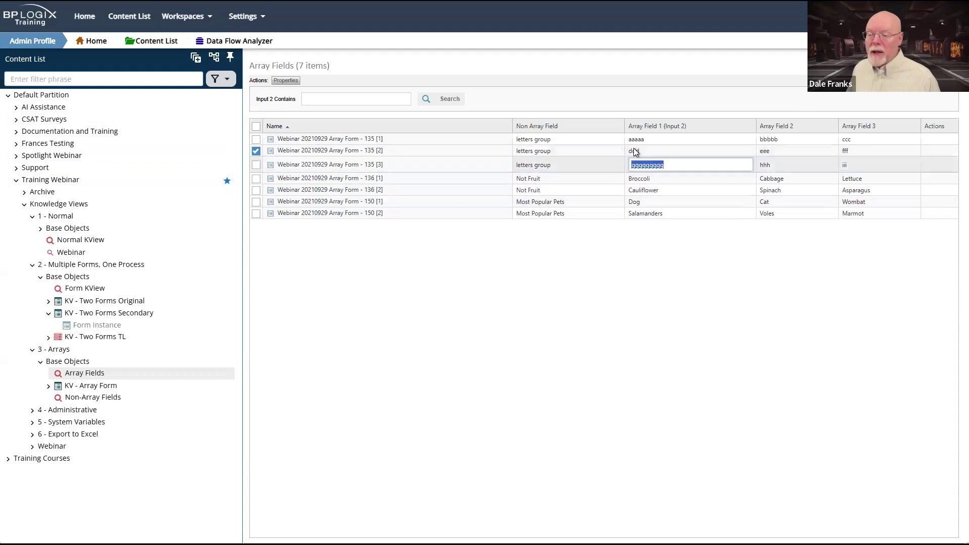
click(634, 151)
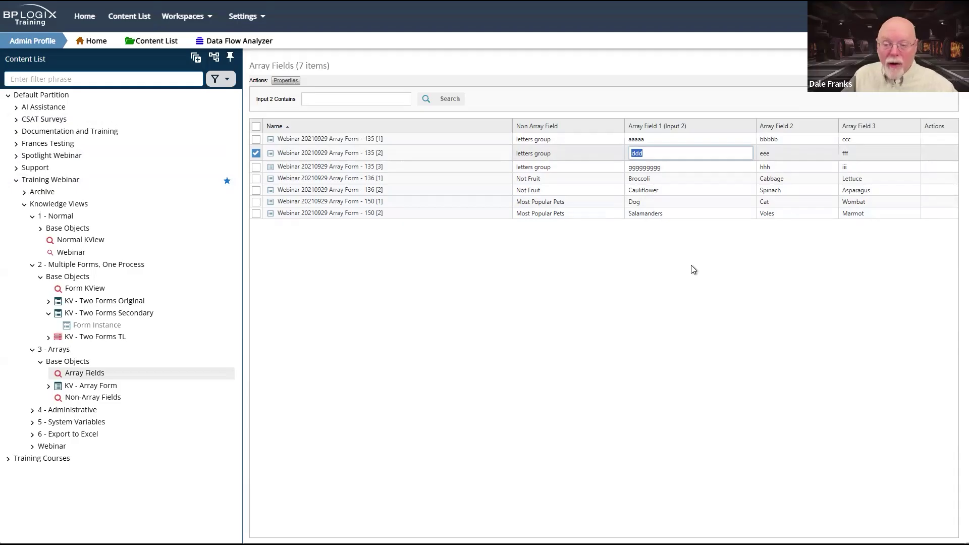
click(387, 155)
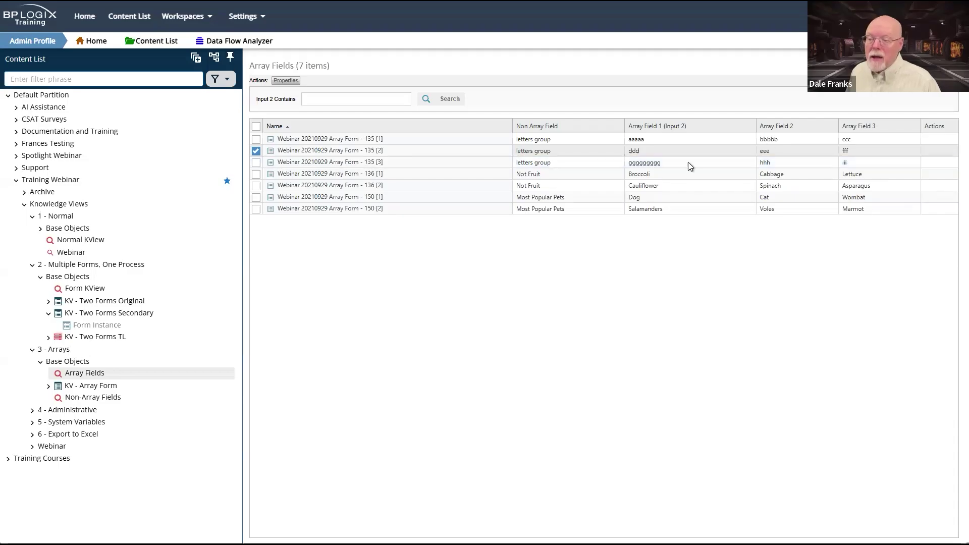
click(639, 151)
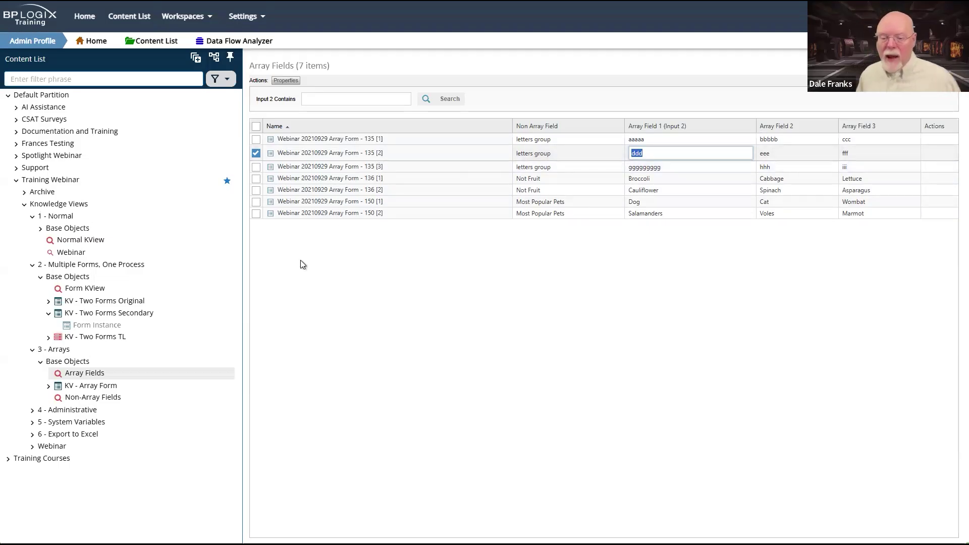
Step: Allow in-place edit for the Array Field 2 and Array Field 3 columns in the Array Fields definition
click(87, 373)
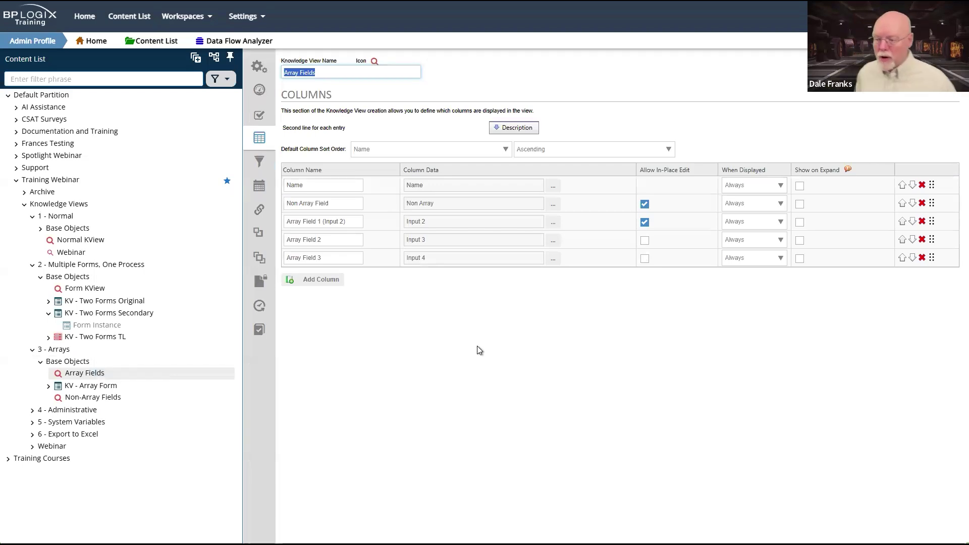
click(644, 241)
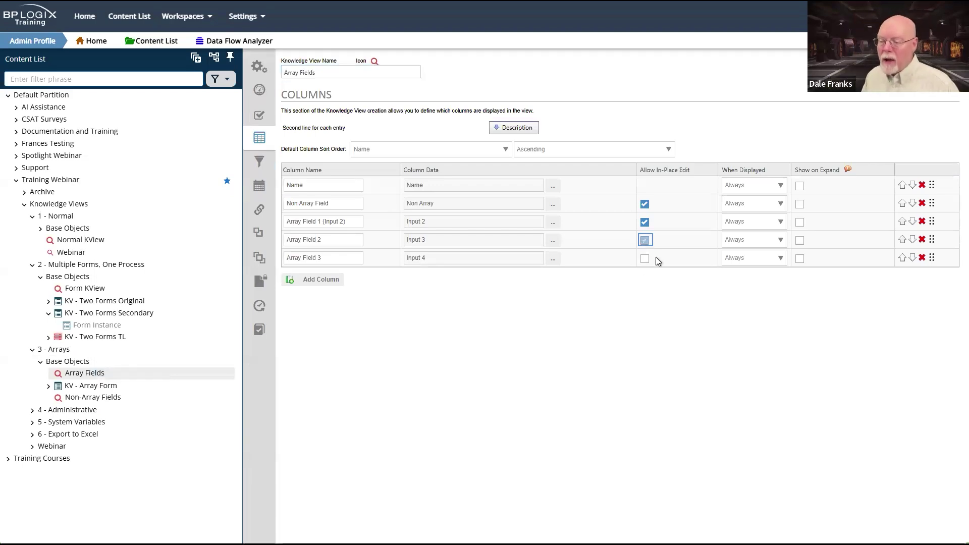
click(645, 260)
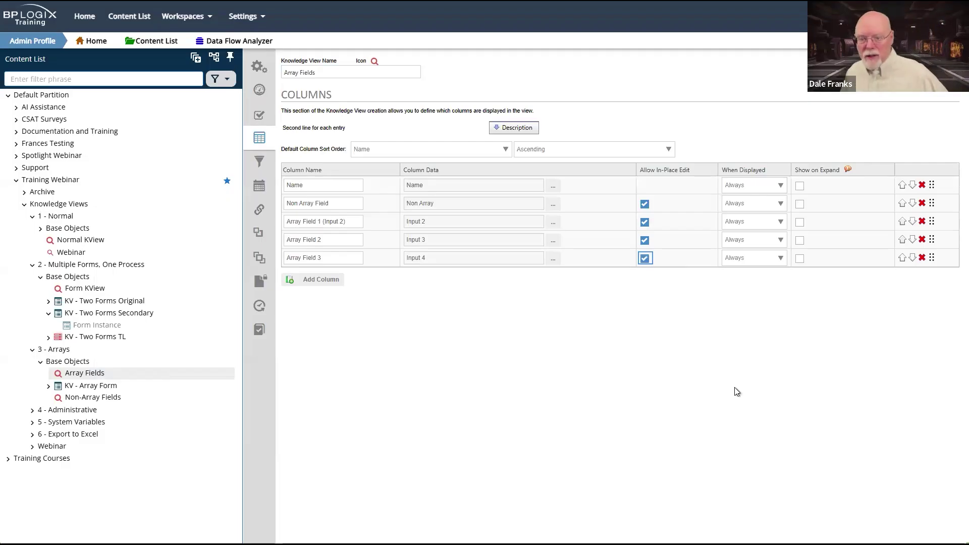
Step: Open the Non-Array Fields definition and inspect the column data of Input 2, Input 3 and Input 4
click(94, 400)
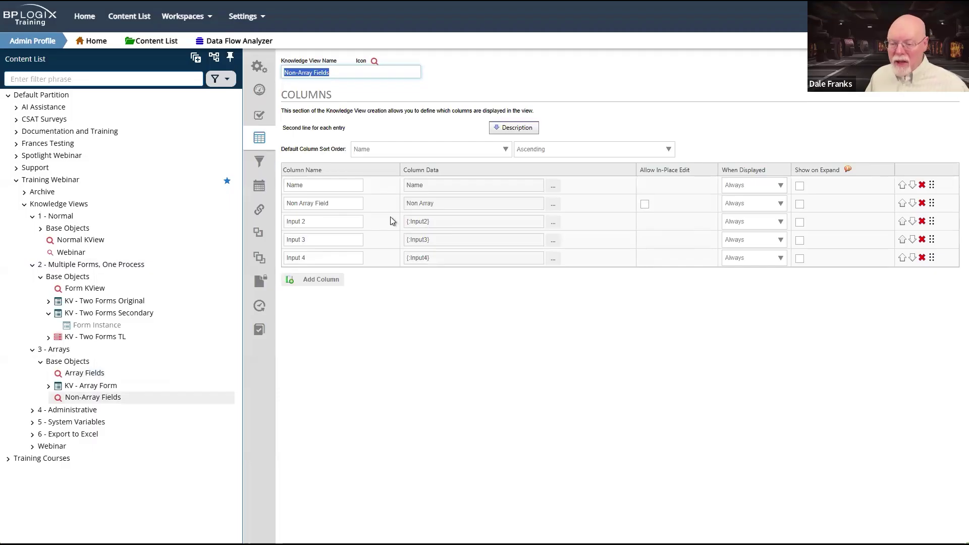
click(421, 227)
double_click(421, 227)
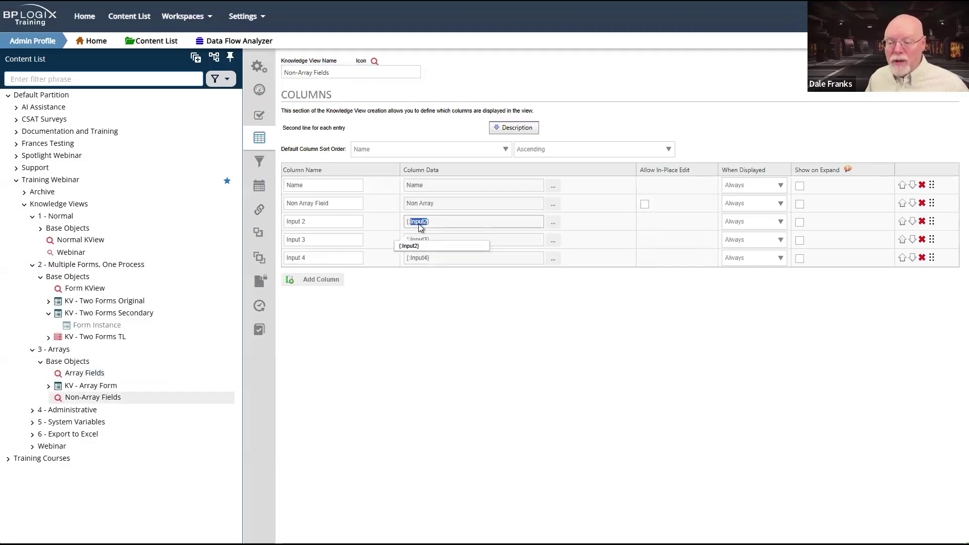
double_click(413, 243)
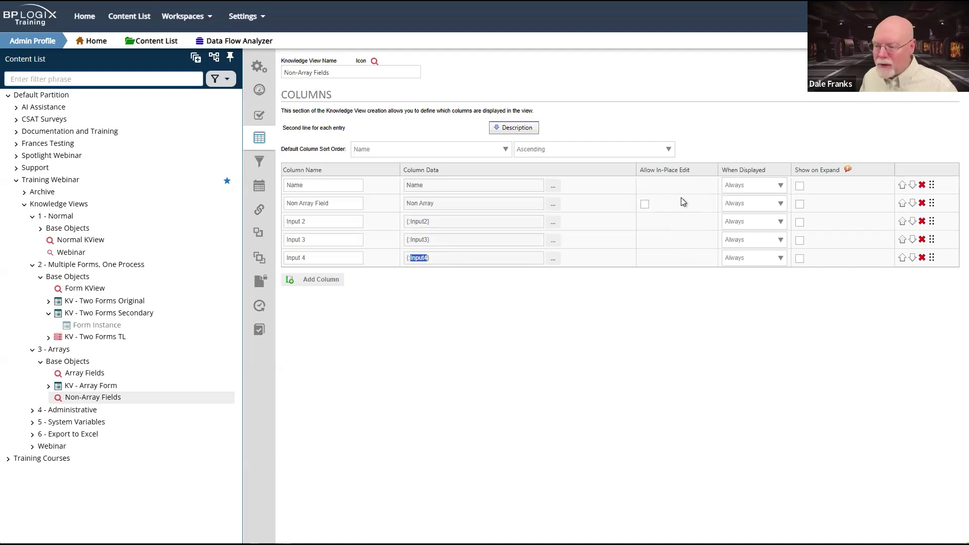
Step: Allow in-place edit for the Non Array Field column in the Non-Array Fields definition
click(644, 204)
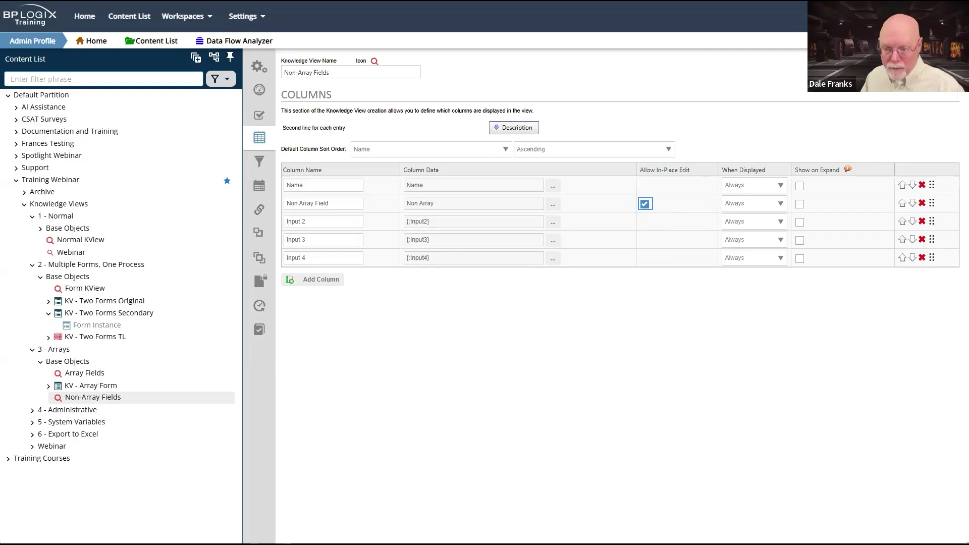
click(656, 362)
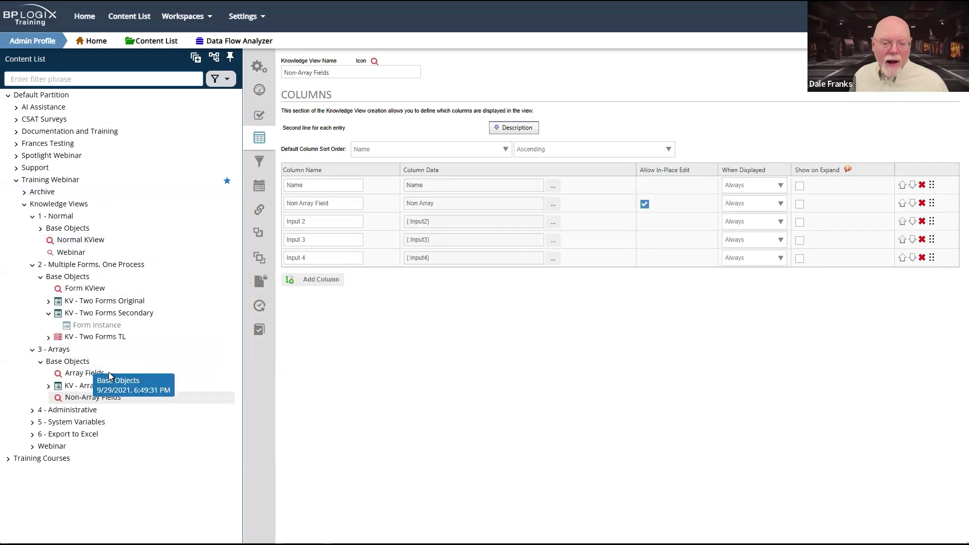
Step: Review the in-place edit settings in the Array Fields definition and run that view
click(81, 373)
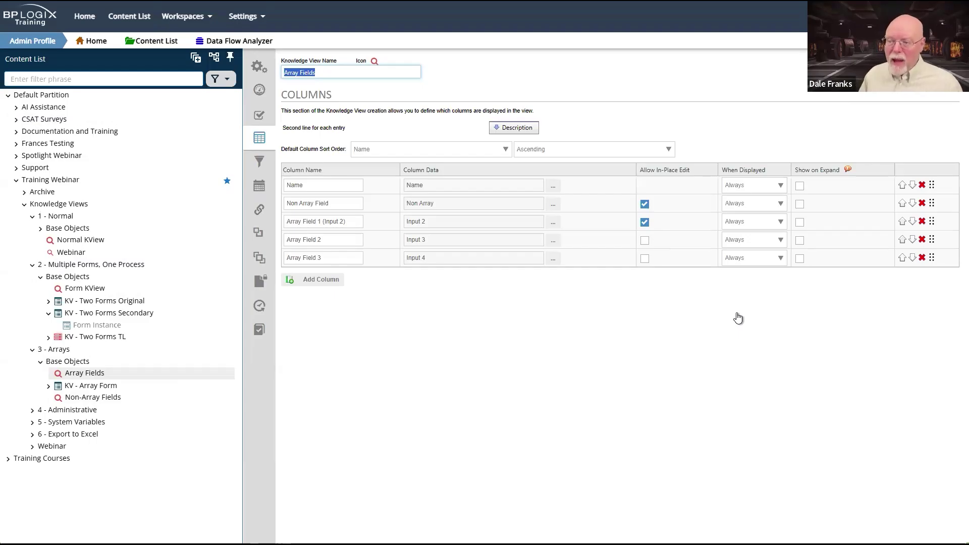
click(904, 83)
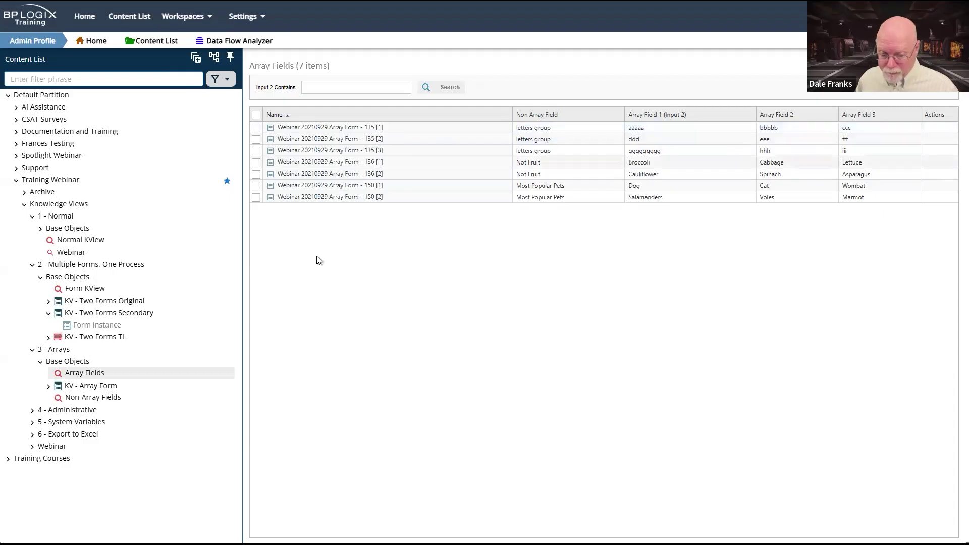
Step: Run the Non-Array Fields knowledge view from the Base Objects folder of 3 - Arrays
click(87, 363)
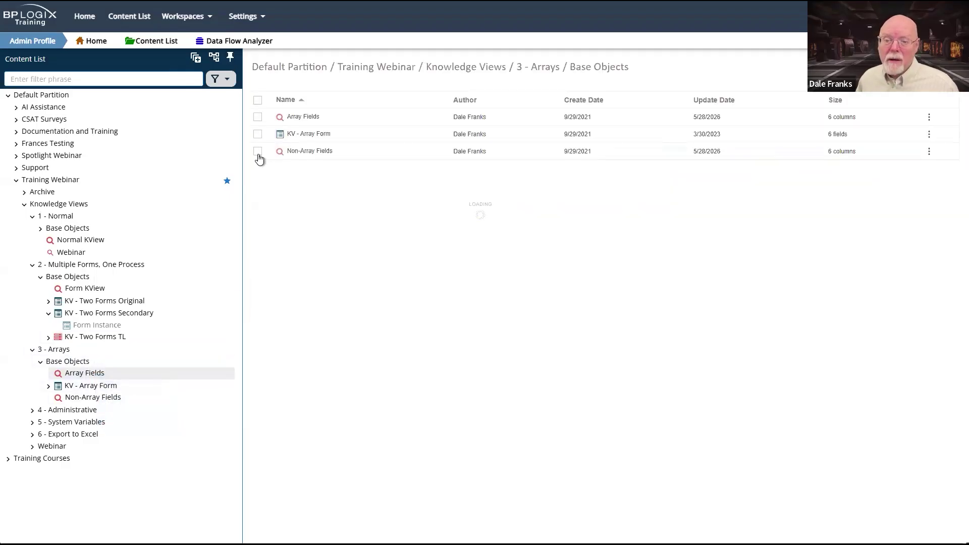
click(279, 153)
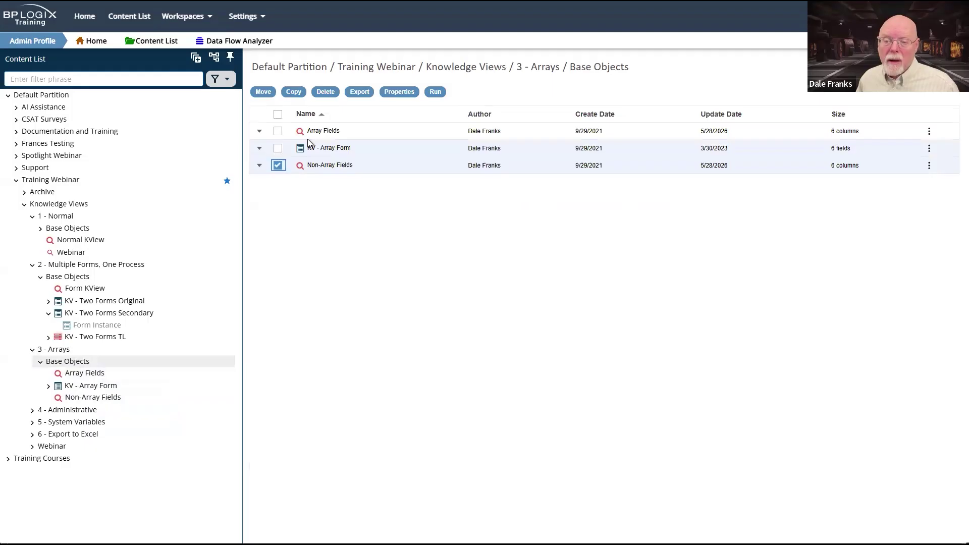
click(431, 99)
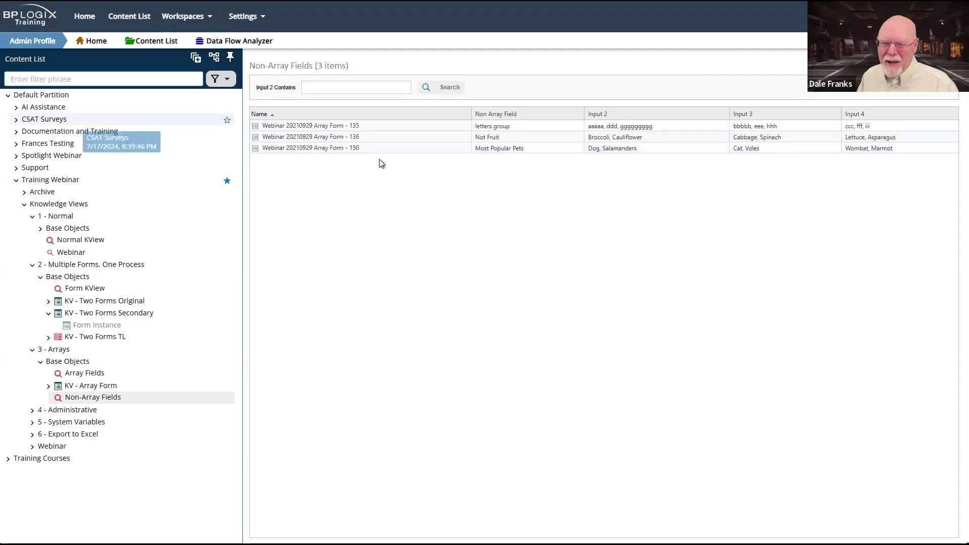
Step: Open the Base Objects folder of 4 - Administrative
click(631, 131)
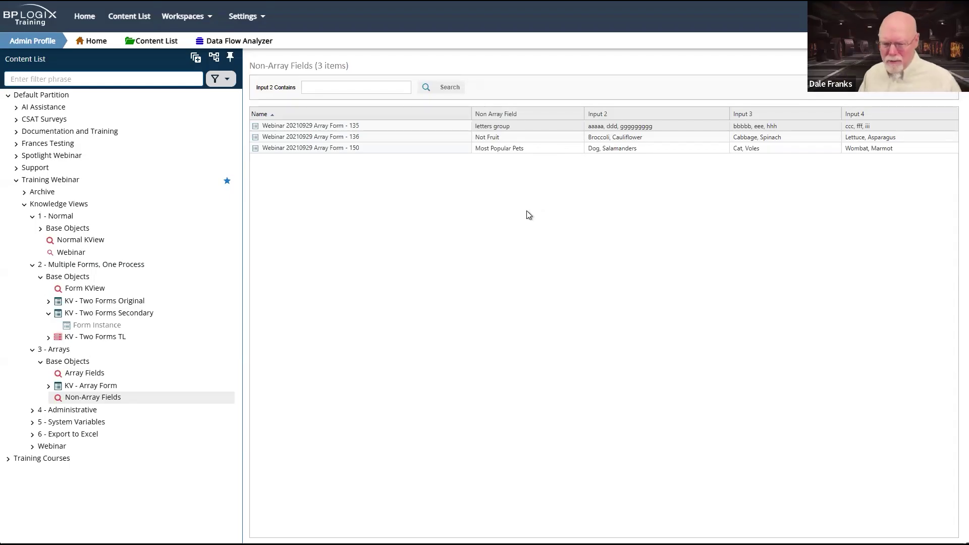
drag(84, 386, 72, 425)
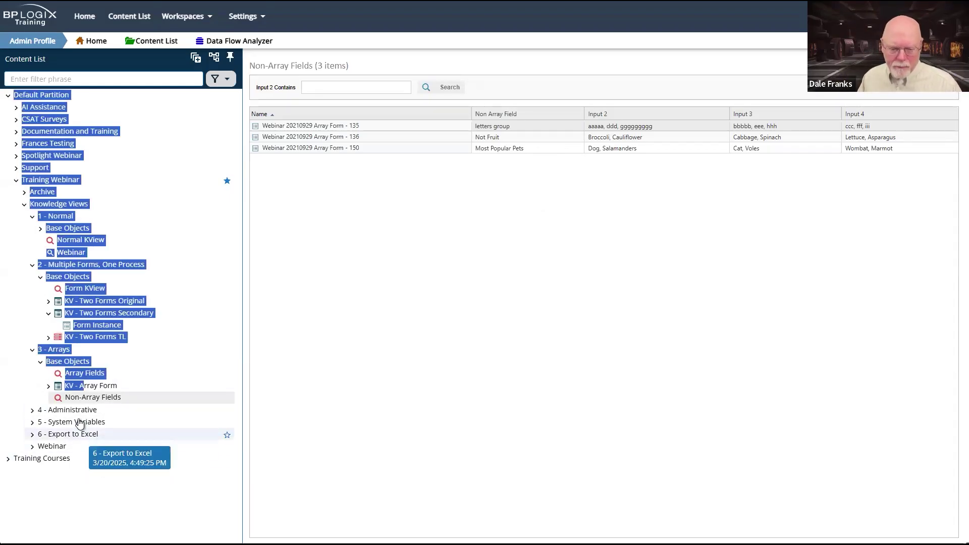
double_click(82, 412)
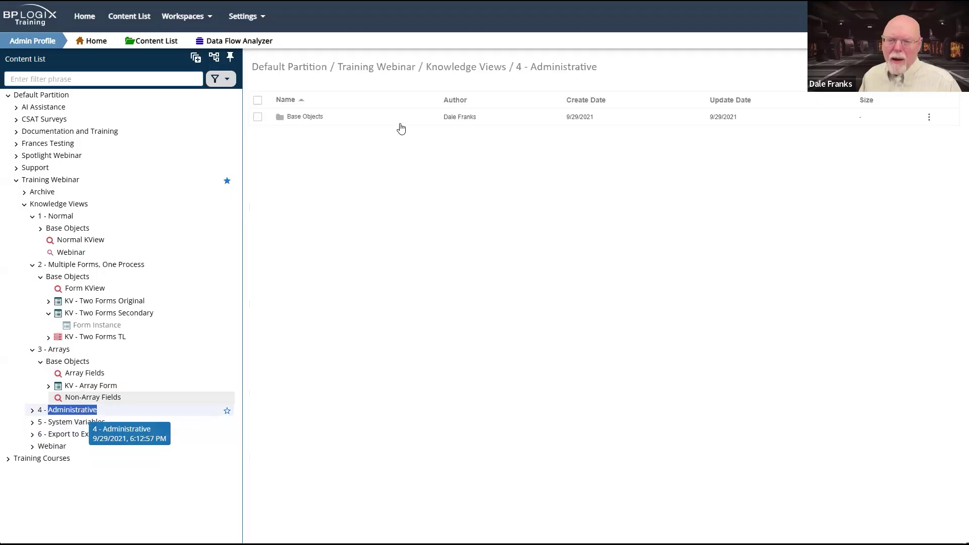
click(298, 119)
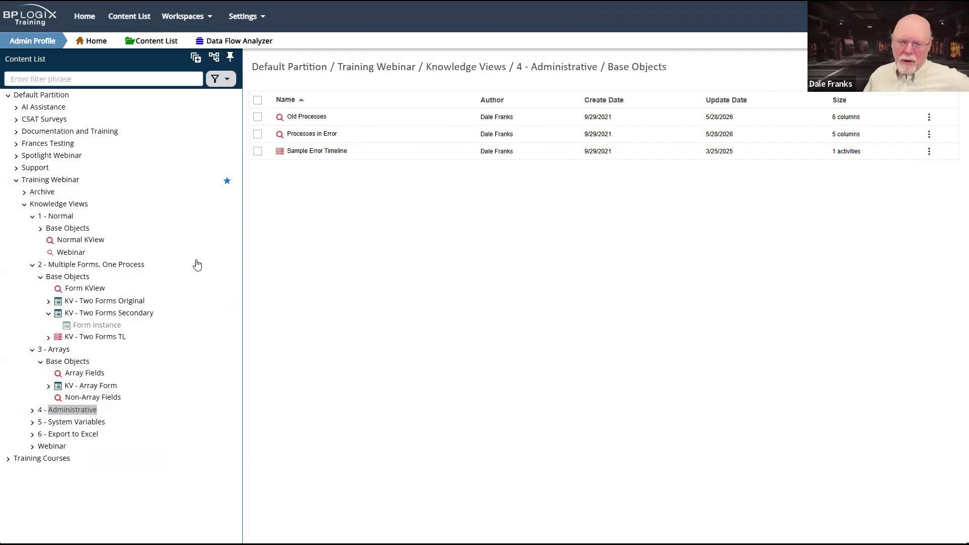
Step: Show the bracketed system folders in the content tree and browse the Form Instance Counts Report and Process in Error folders of [Custom Utilities]
click(216, 59)
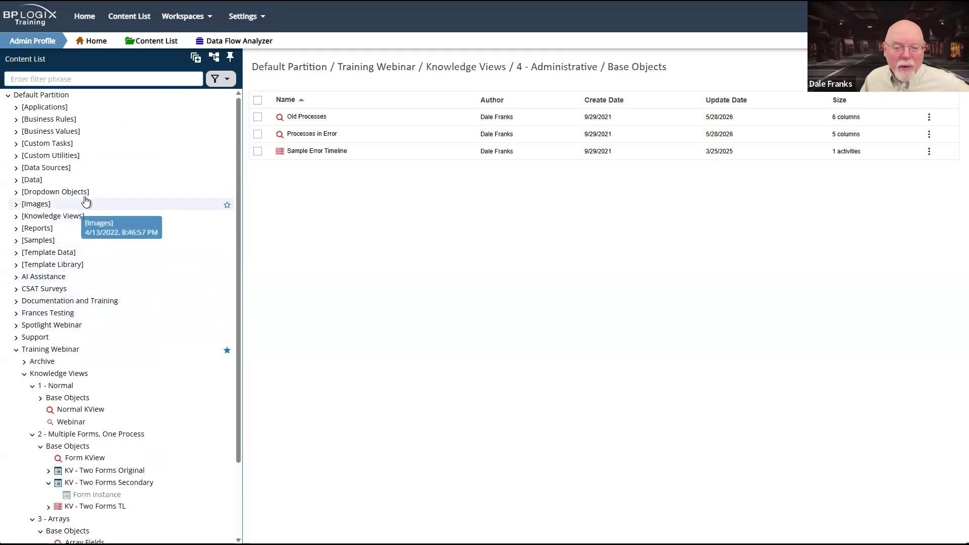
click(44, 155)
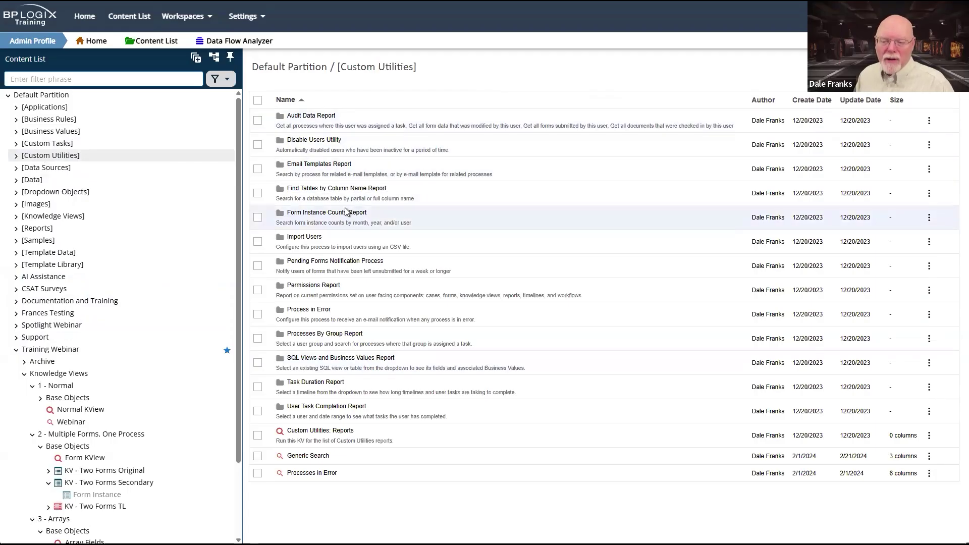
click(643, 204)
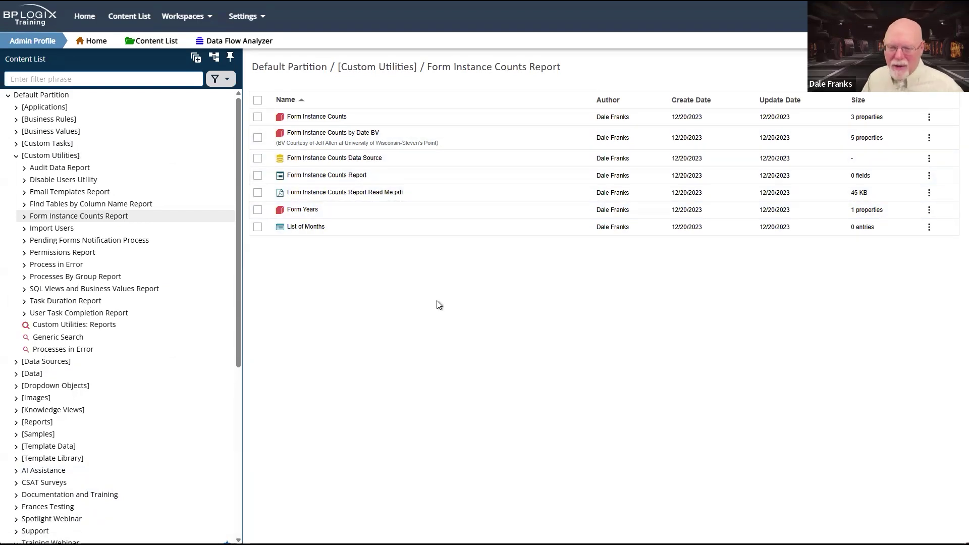
key(alt+Left)
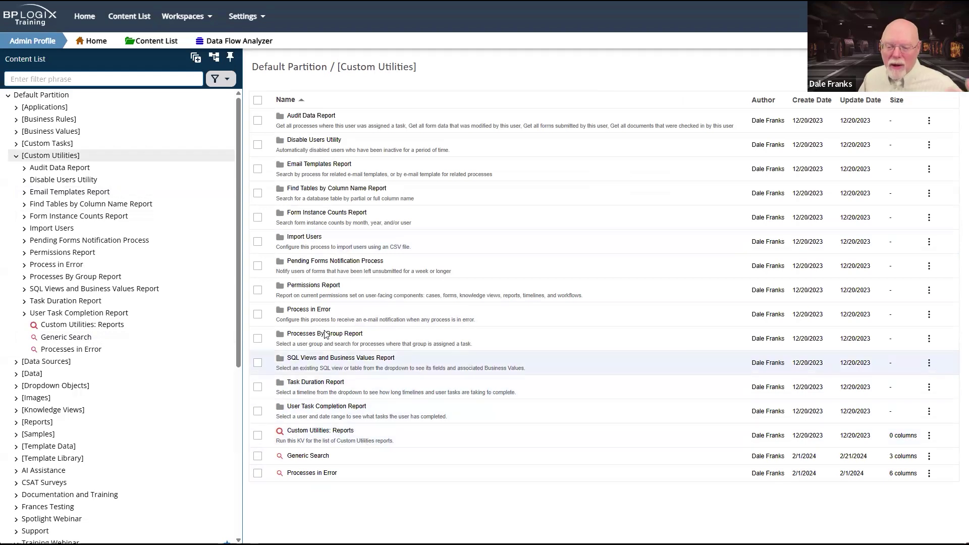
click(326, 311)
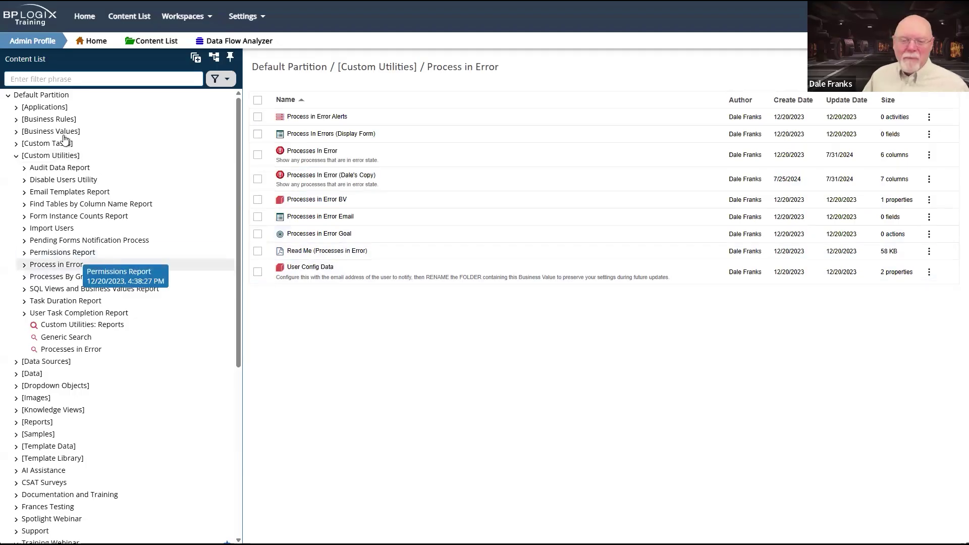
Step: Collapse [Custom Utilities] and open the Old Processes knowledge view definition from the Base Objects folder of 4 - Administrative
click(17, 157)
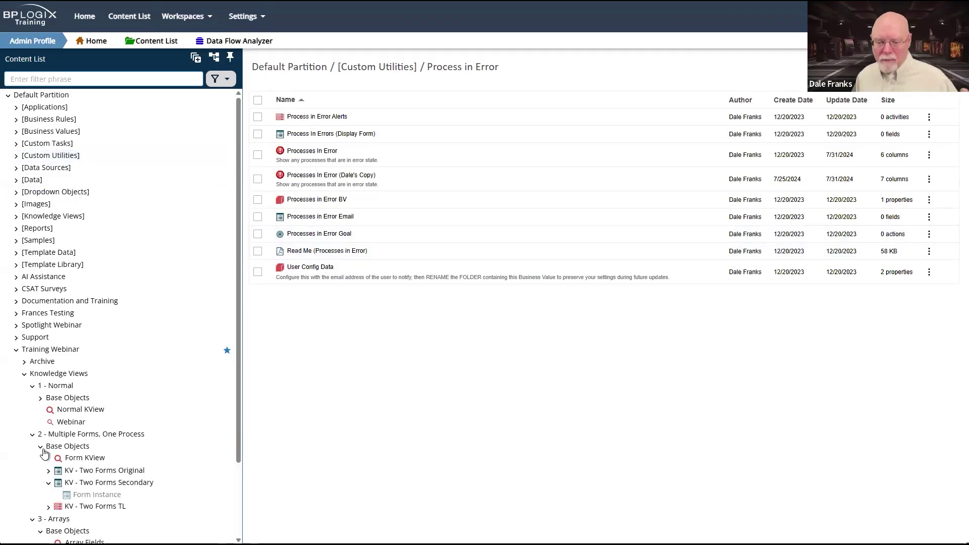
scroll(156, 404, down, 2)
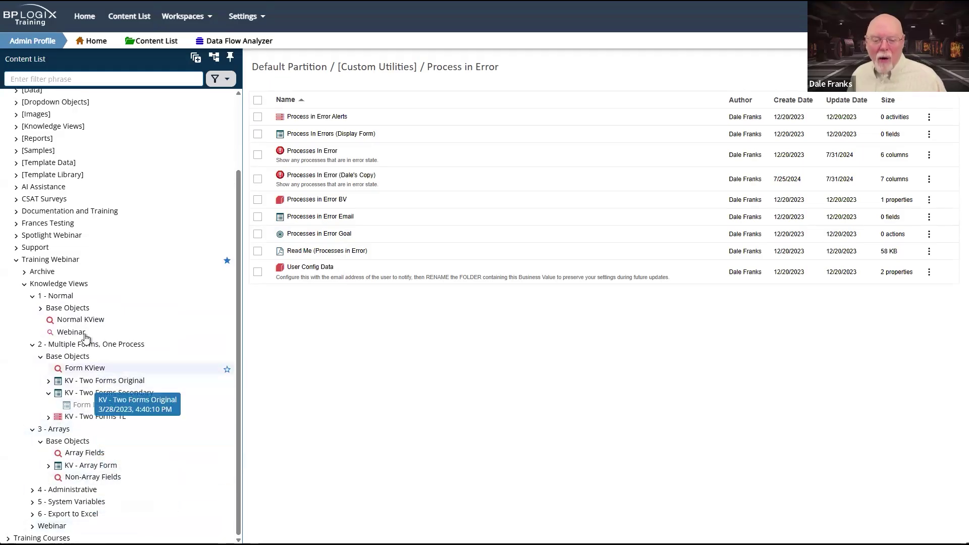
click(73, 492)
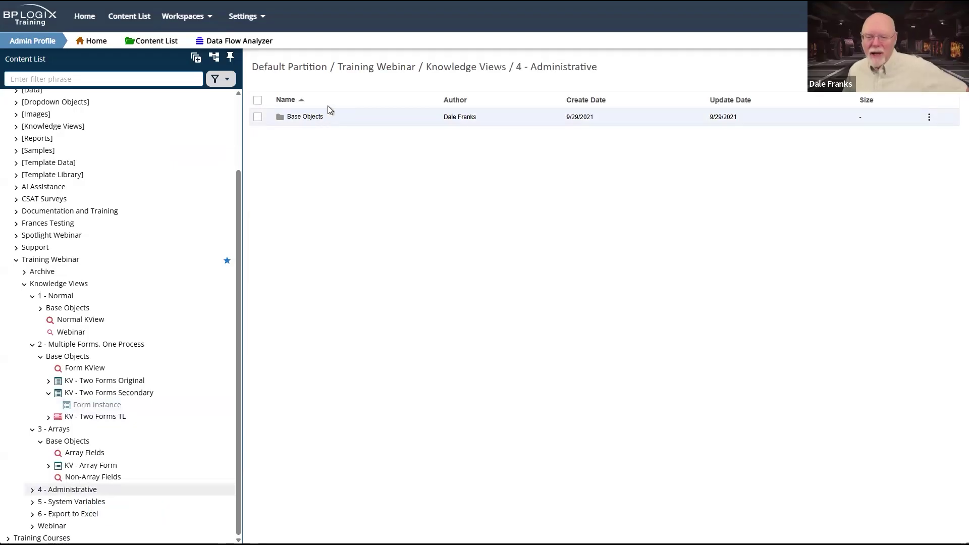
click(317, 117)
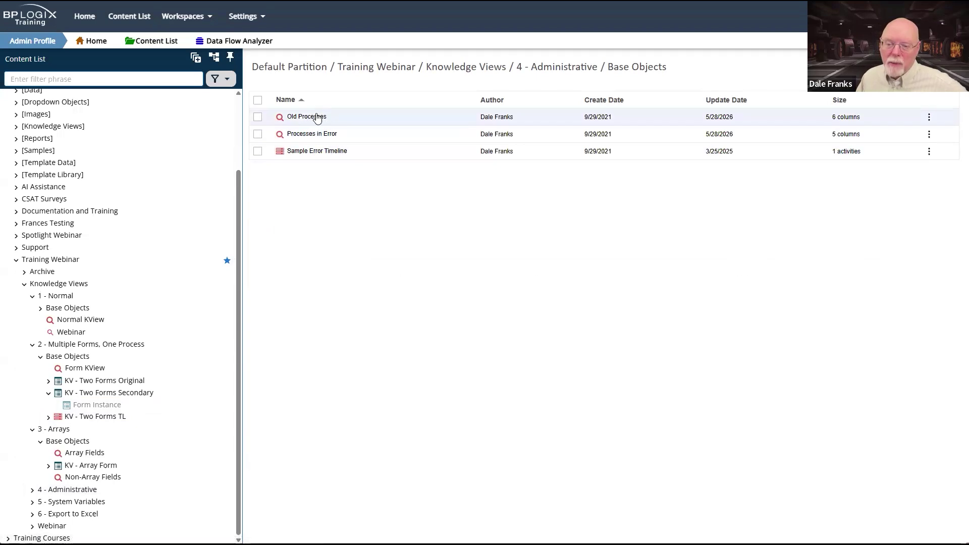
click(317, 118)
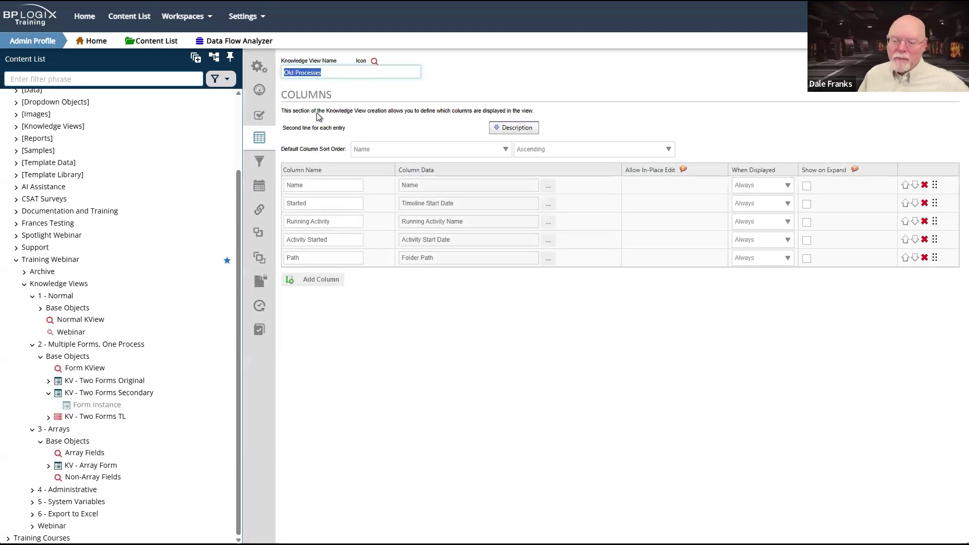
Step: Review the configuration, returned object types and filter conditions of the Old Processes knowledge view
click(267, 69)
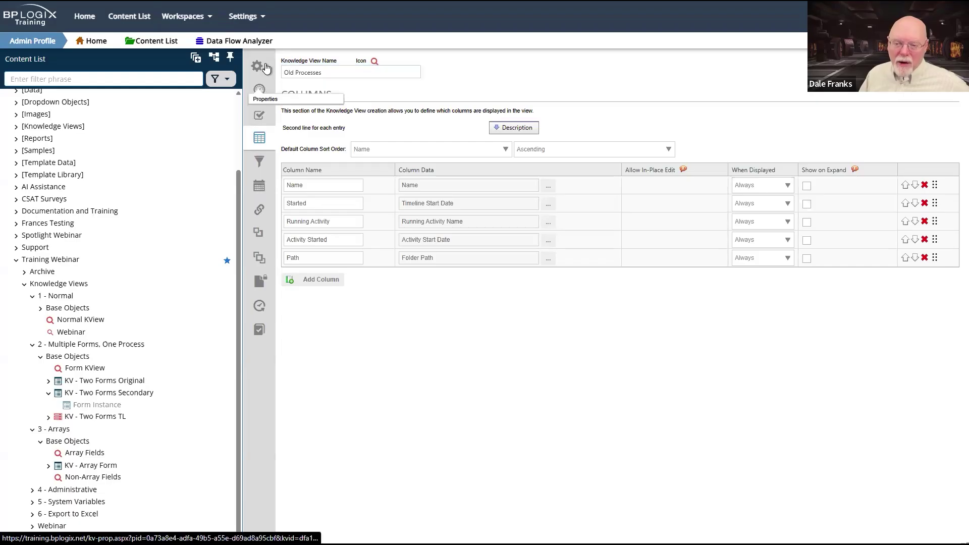
click(258, 92)
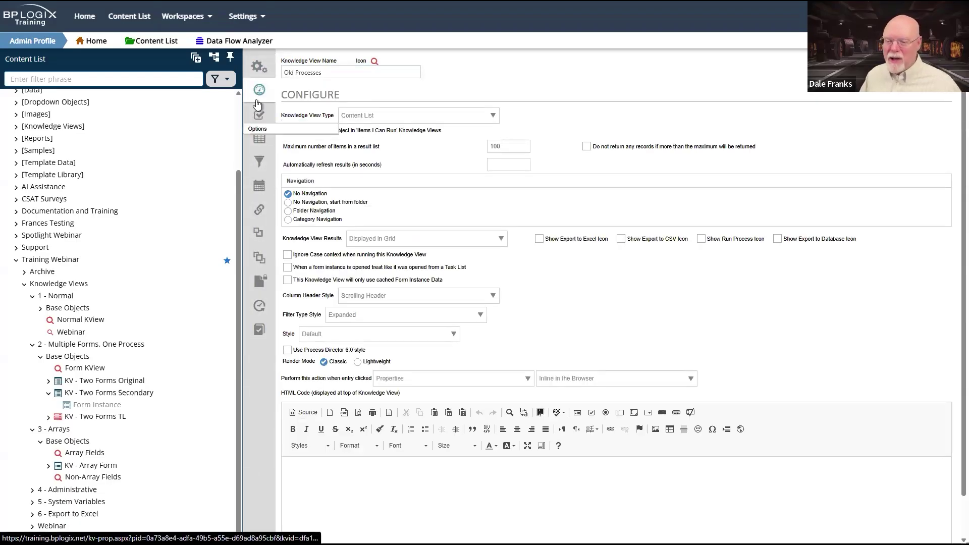
click(257, 117)
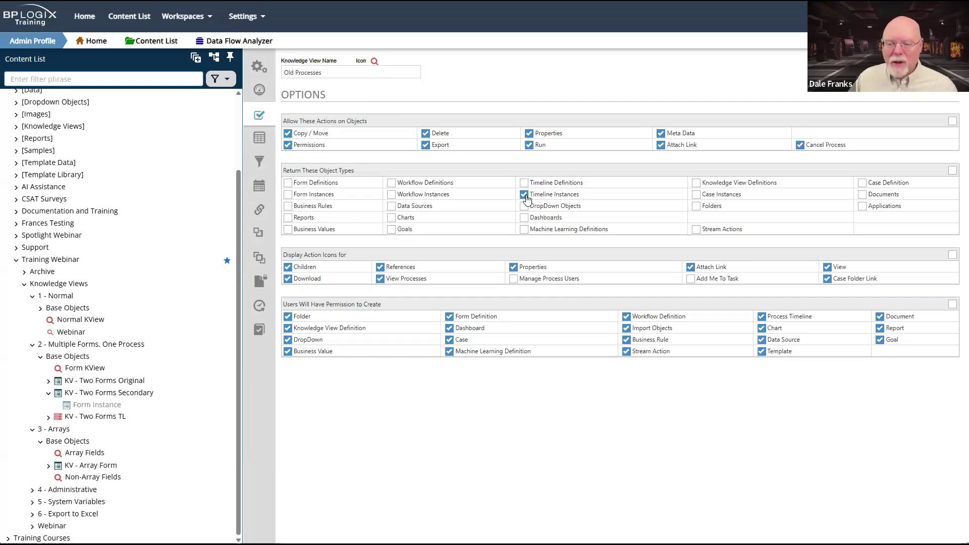
click(259, 161)
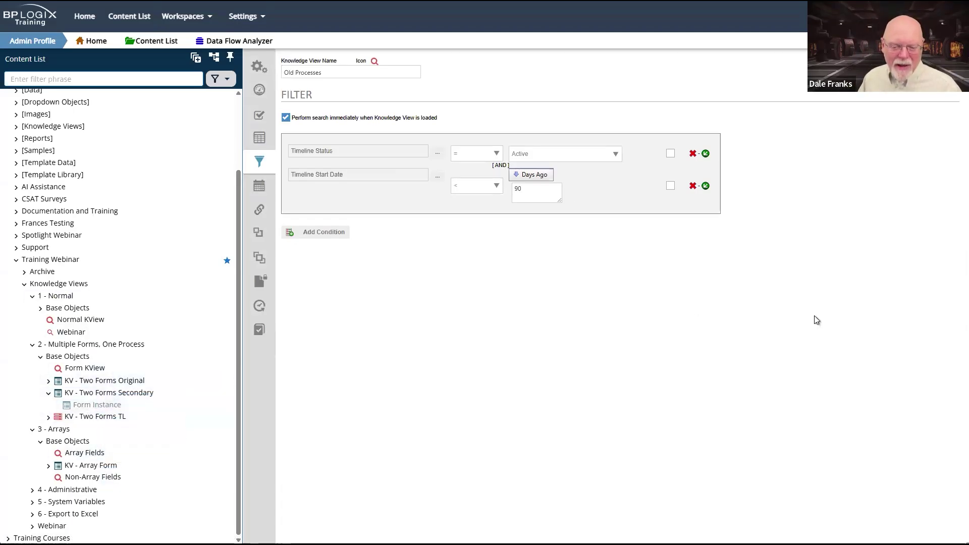
Step: Remove the Timeline Start Date condition from the Old Processes filter and reopen the definition without saving
click(693, 186)
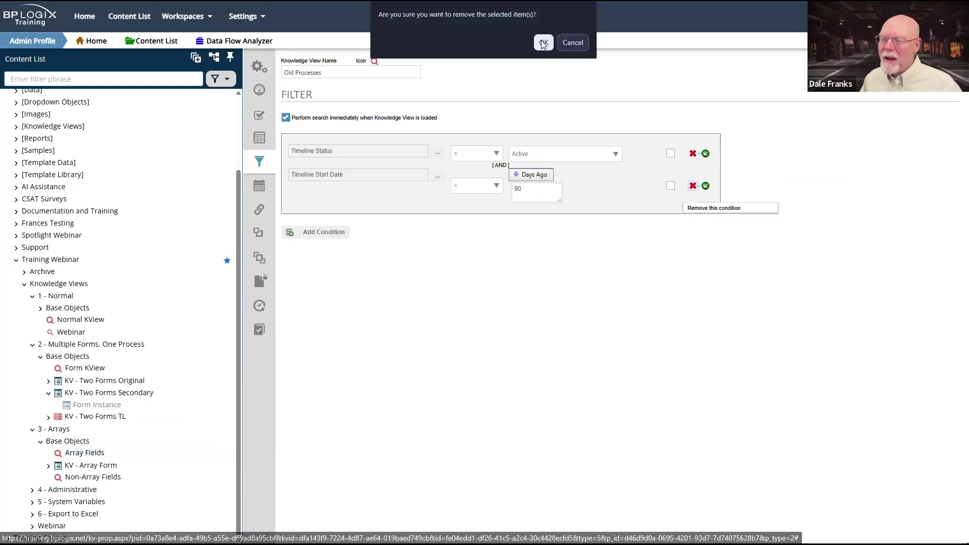
click(543, 39)
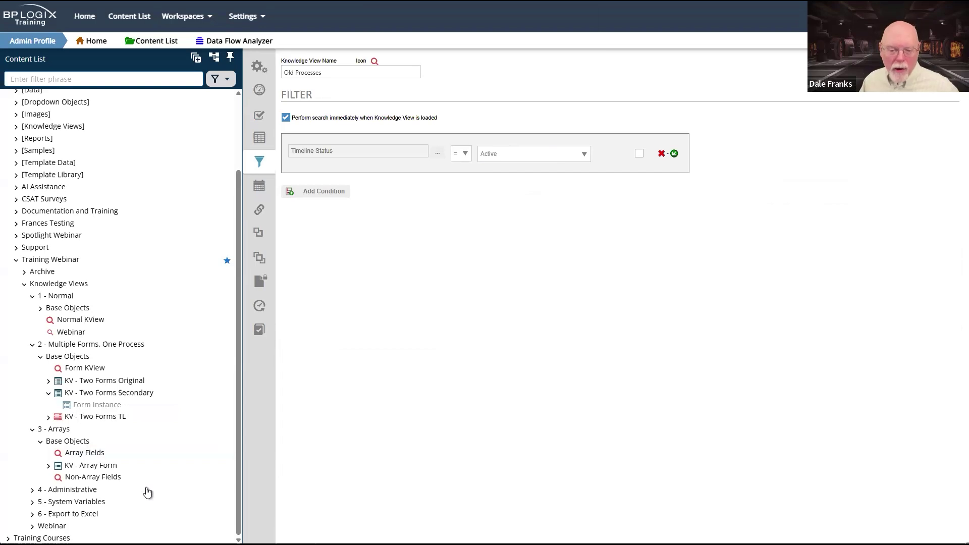
click(71, 489)
click(314, 120)
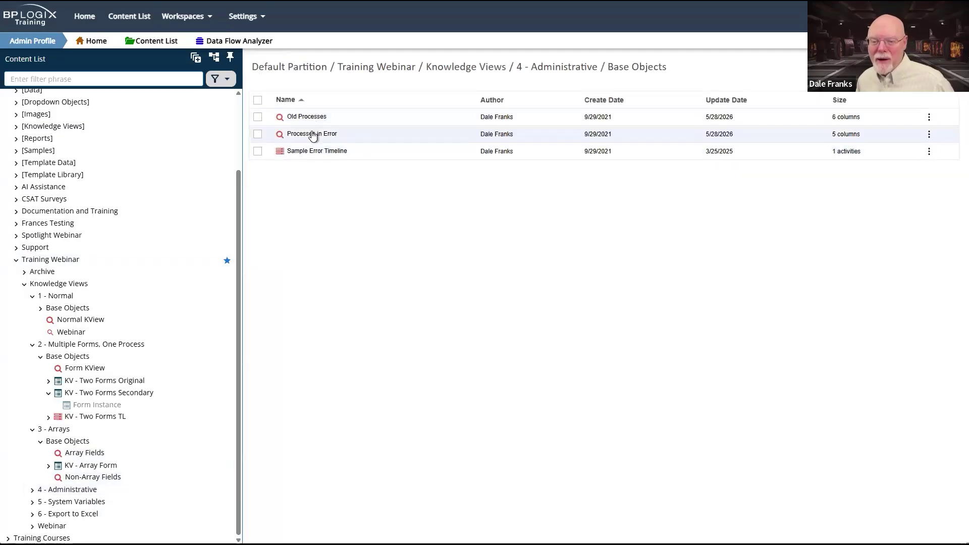
click(313, 118)
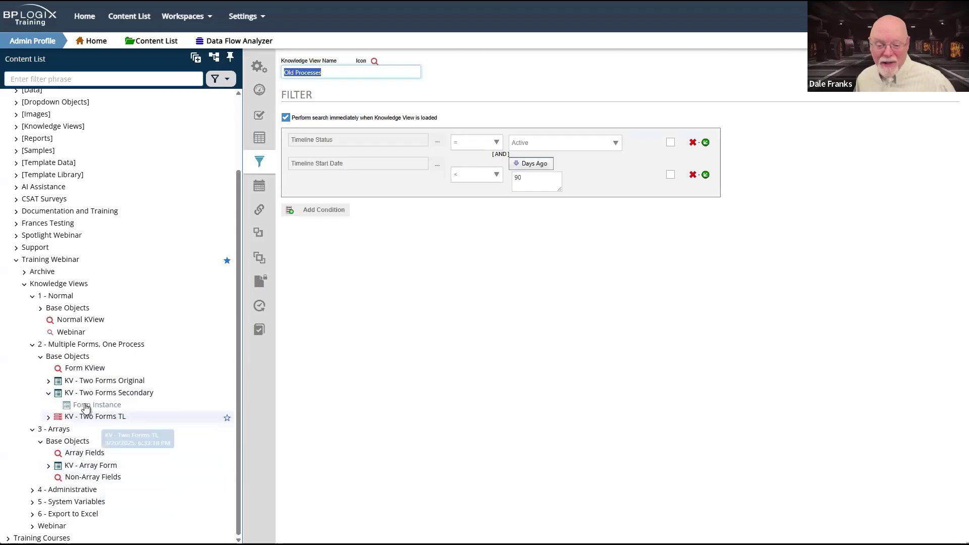
Step: Open the Processes in Error definition in the Base Objects folder of 4 - Administrative and review its object types and filter
click(81, 489)
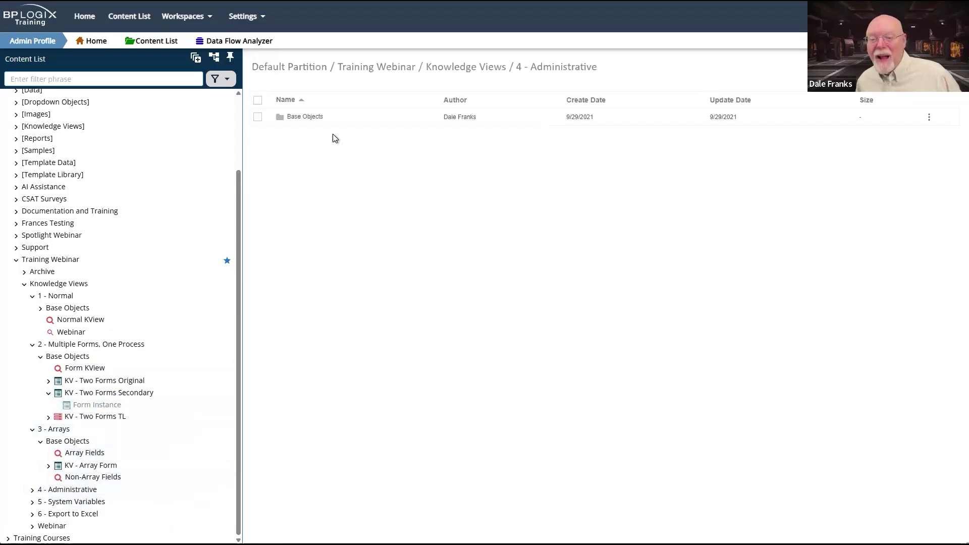
click(321, 120)
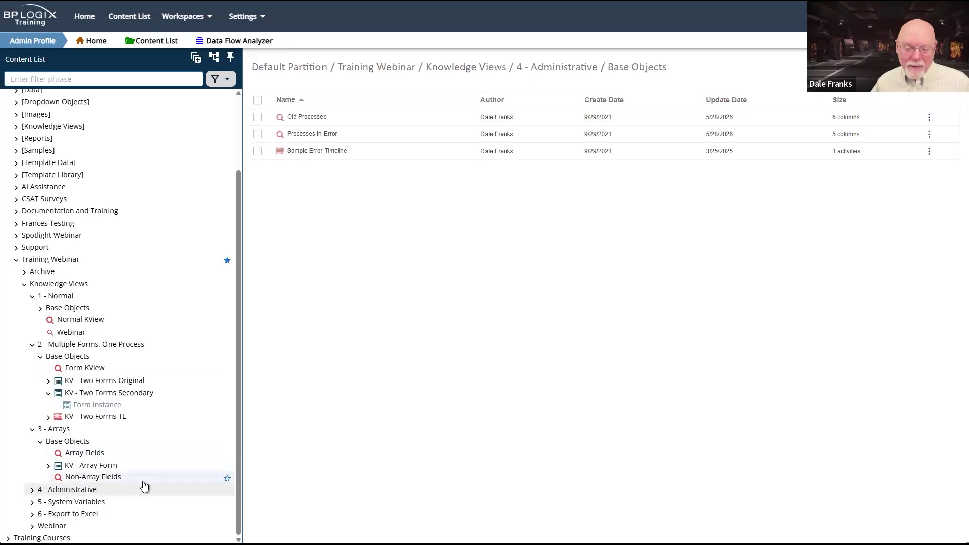
click(305, 135)
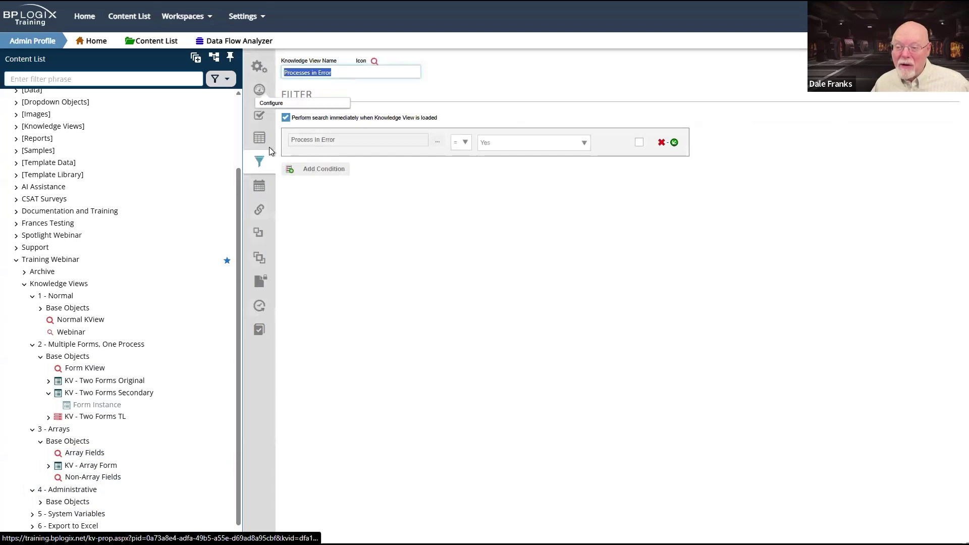
click(261, 118)
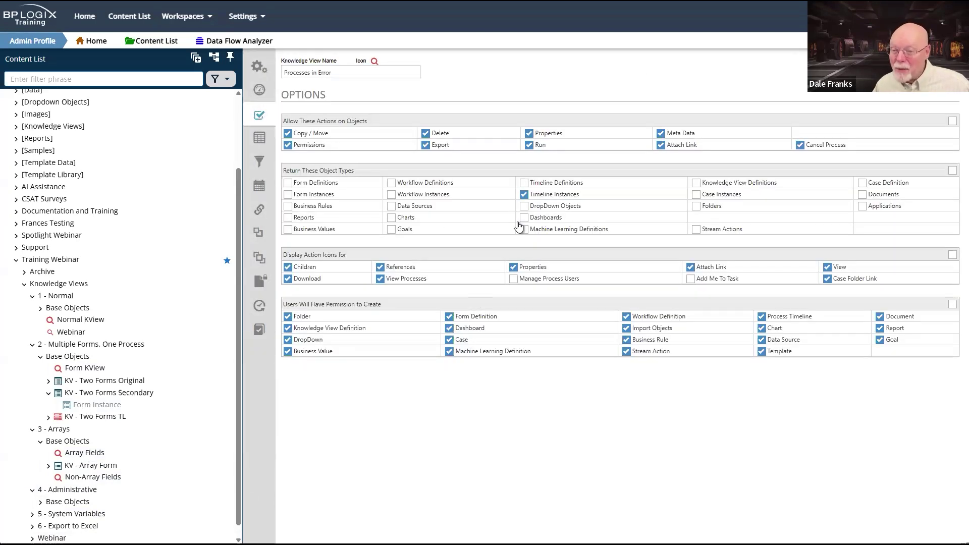
click(260, 161)
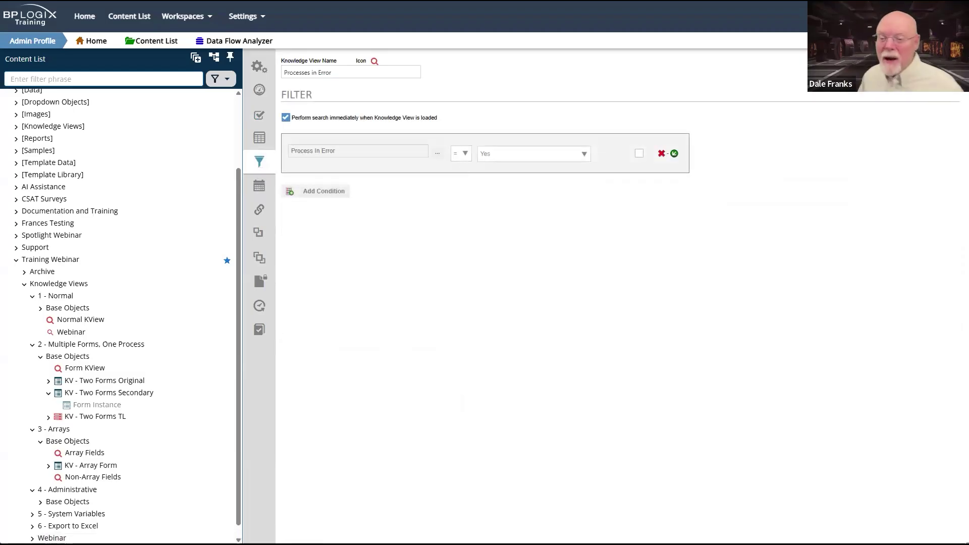
Step: Examine the Process system variables available for the Process In Error condition, cancel the selection and run the view
click(437, 153)
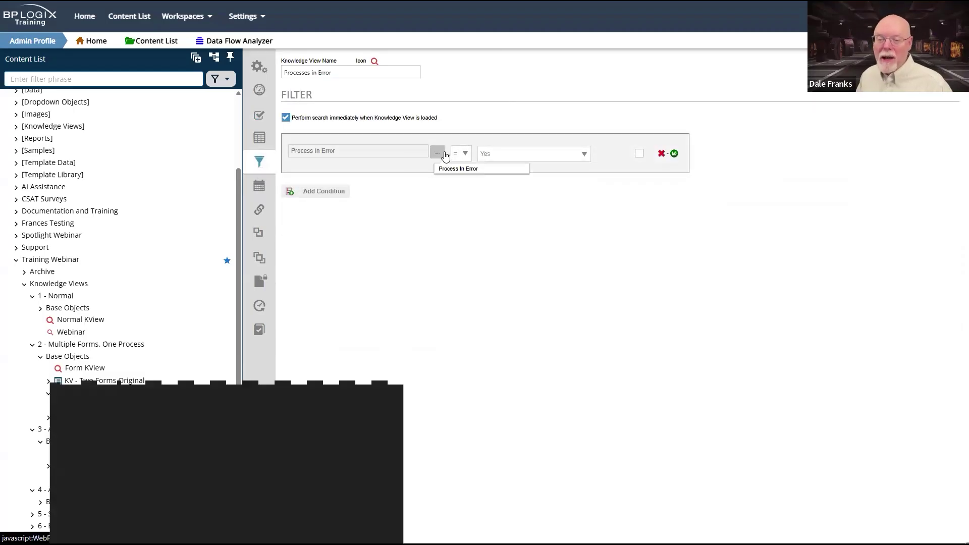
click(101, 59)
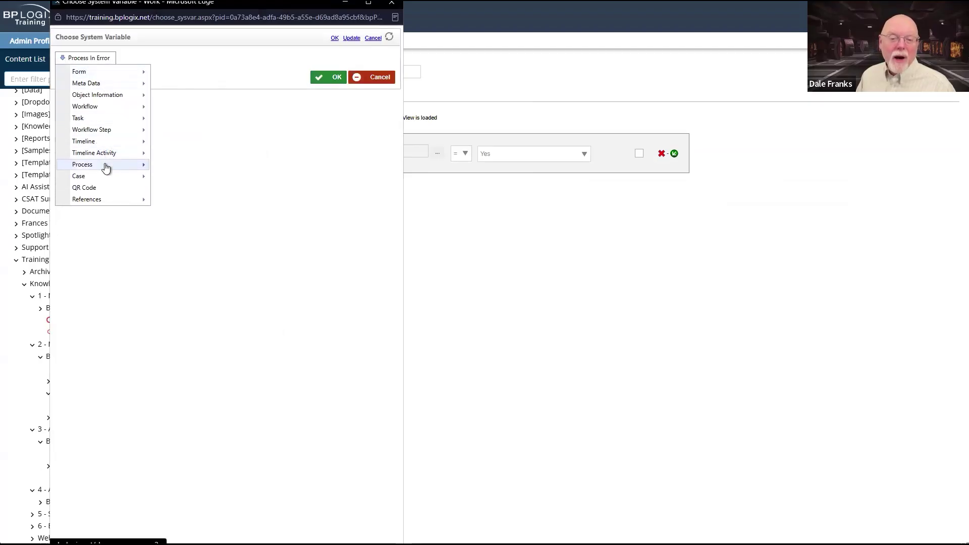
mouse_move(106, 166)
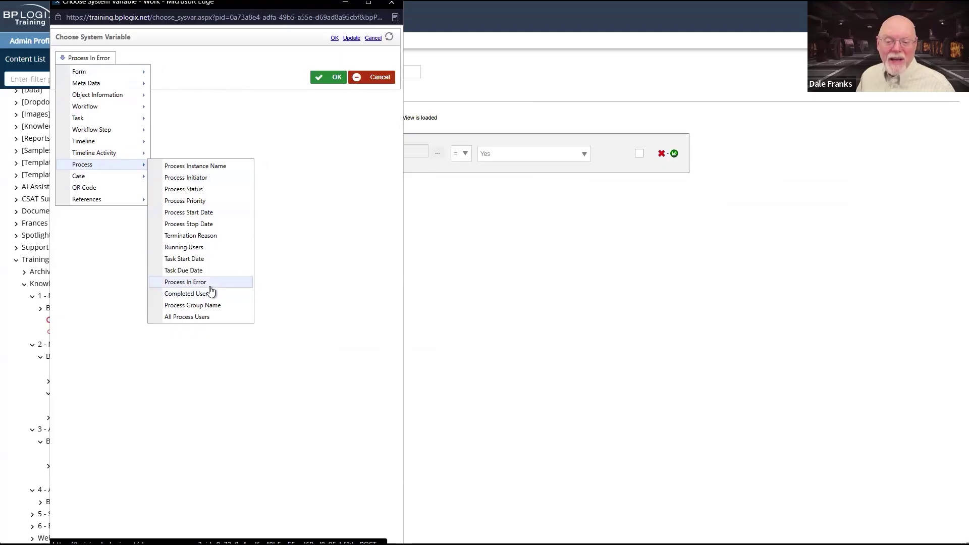
click(364, 81)
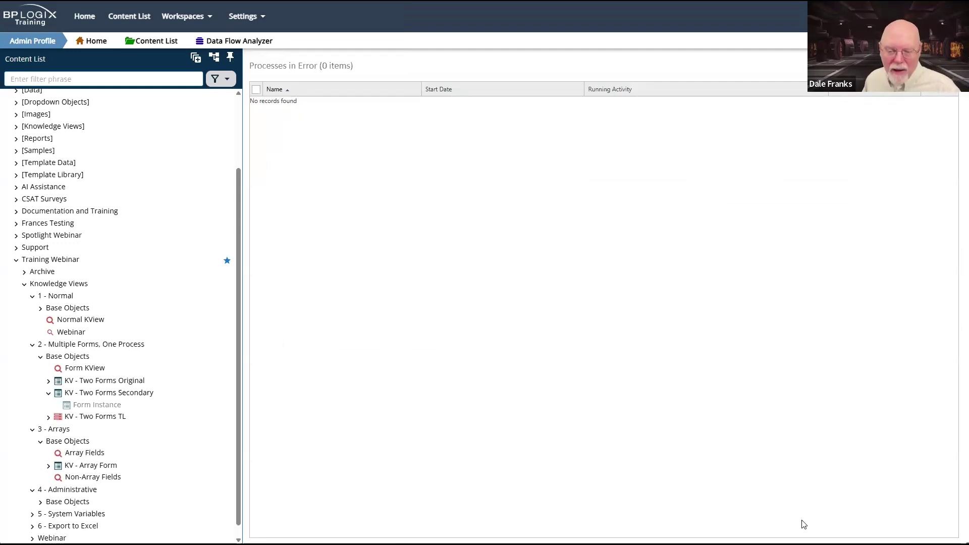
Step: Expand the Base Objects folder of 4 - Administrative in the content tree and reopen the Processes in Error definition
scroll(162, 411, down, 1)
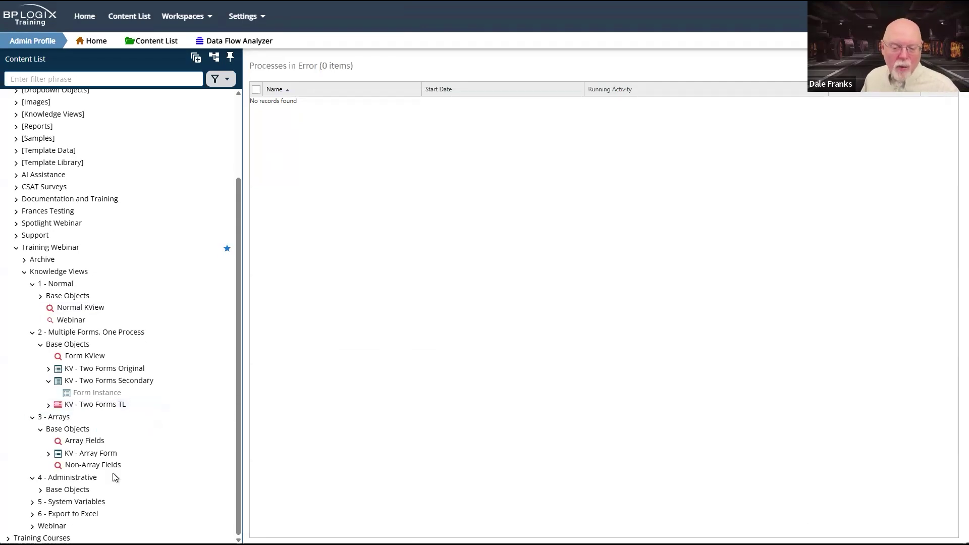
click(63, 501)
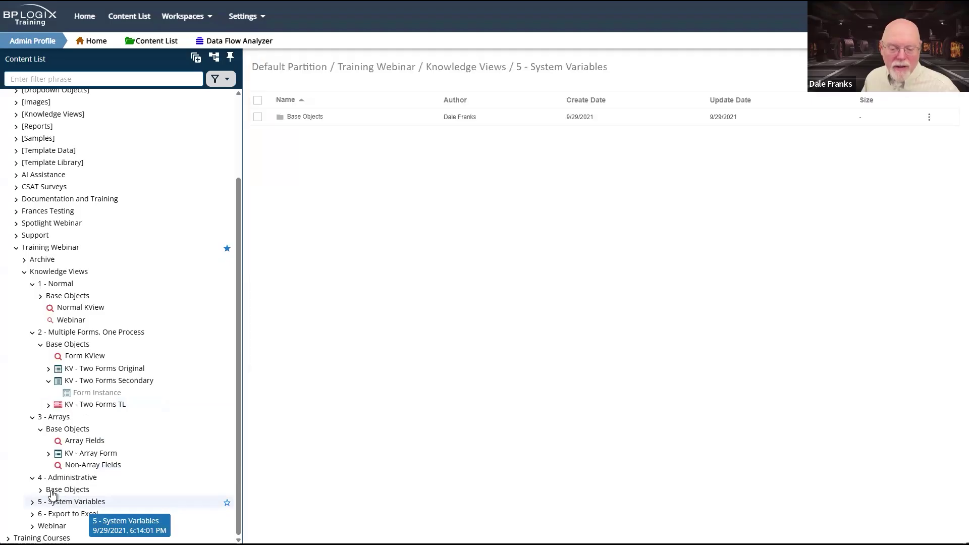
click(40, 490)
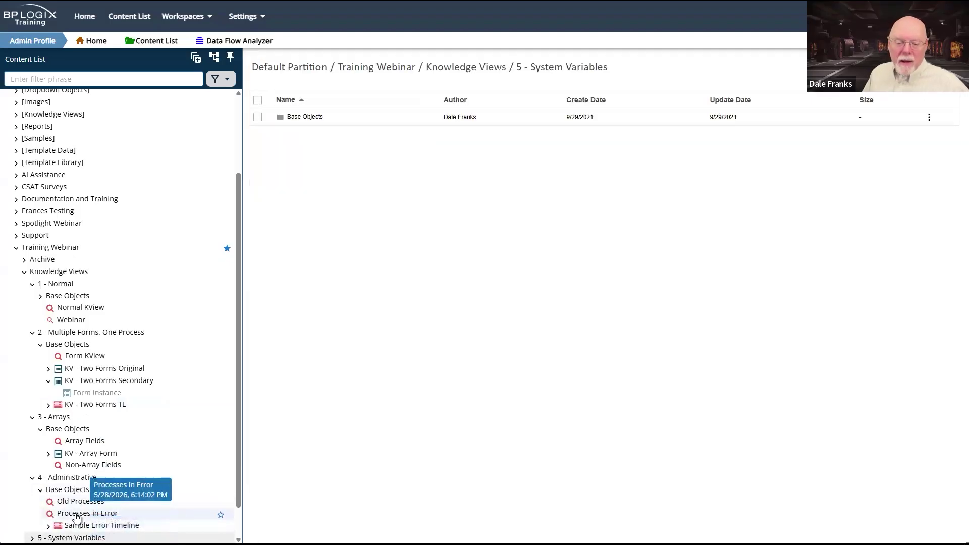
click(76, 514)
scroll(76, 514, down, 1)
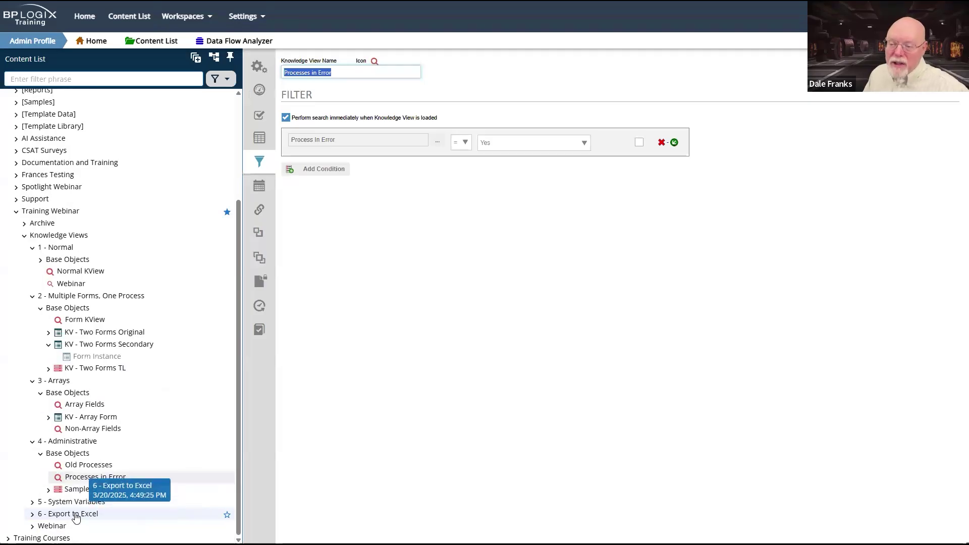
Step: Open the Old Processes filter and examine the Timeline Start Date condition's comparison operators and 90 Days Ago value
click(84, 469)
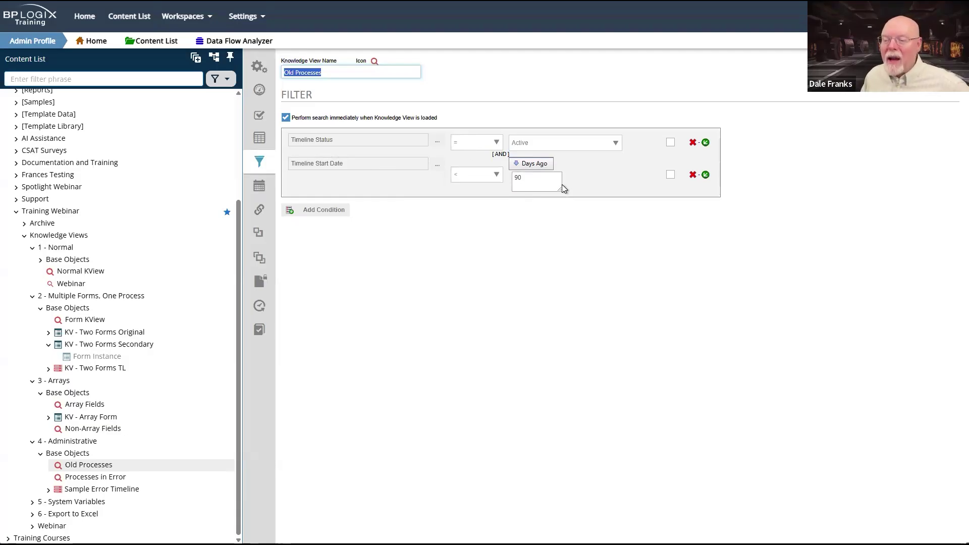
click(480, 178)
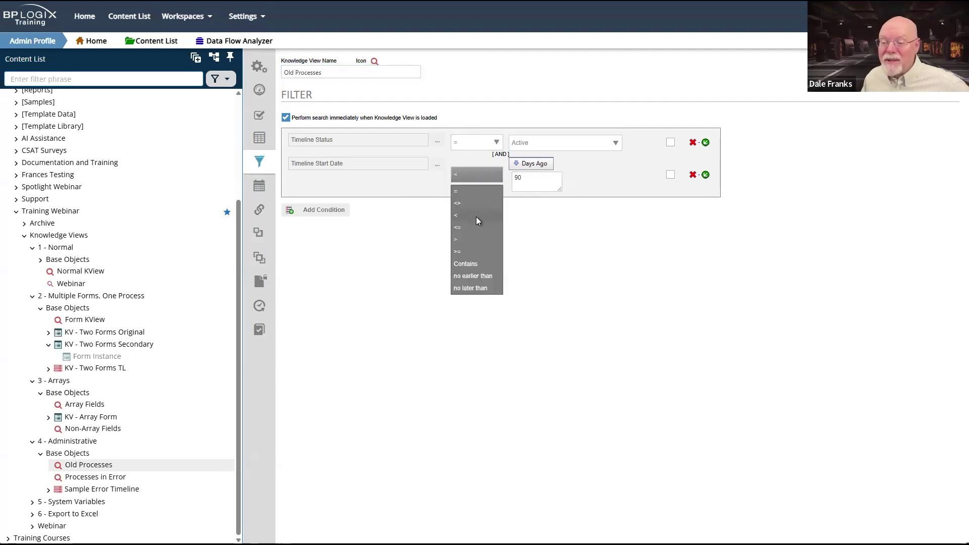
click(583, 226)
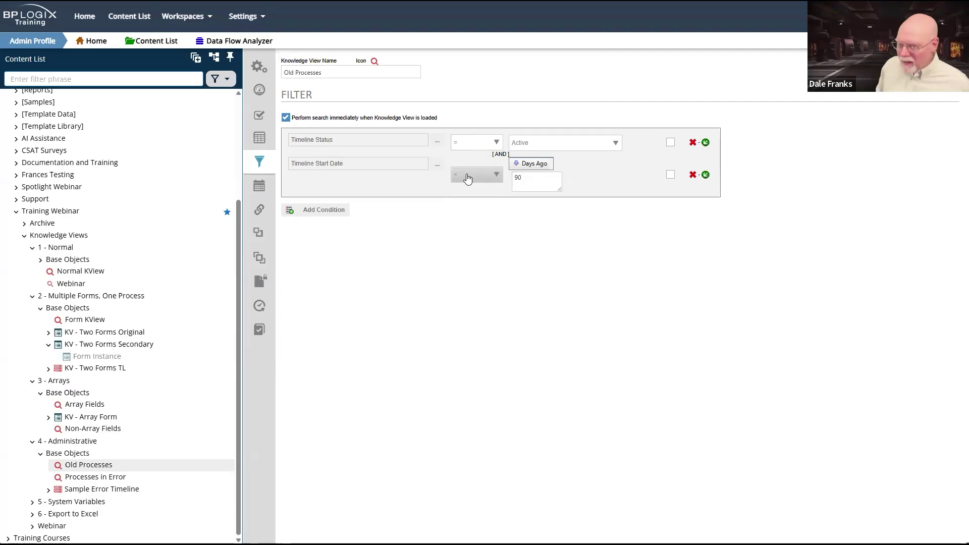
double_click(518, 178)
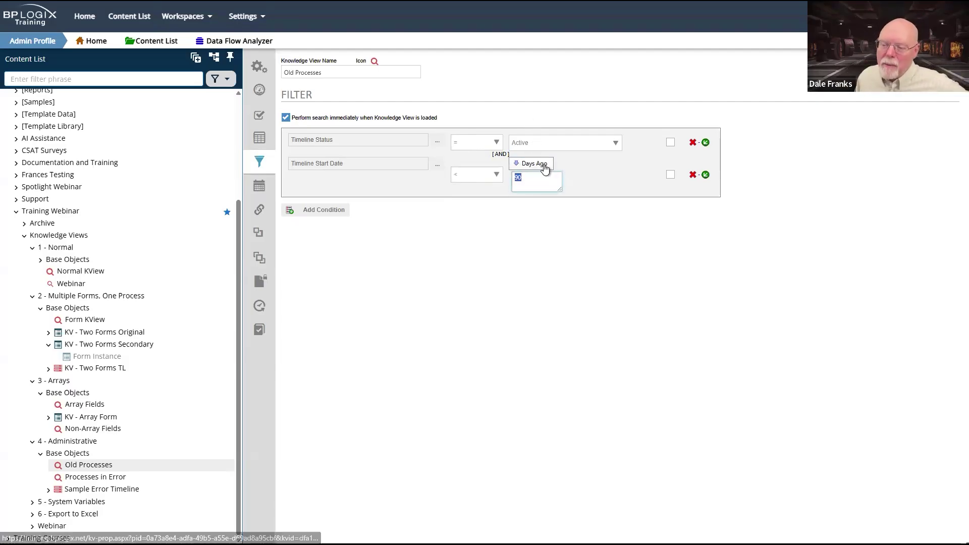
click(547, 183)
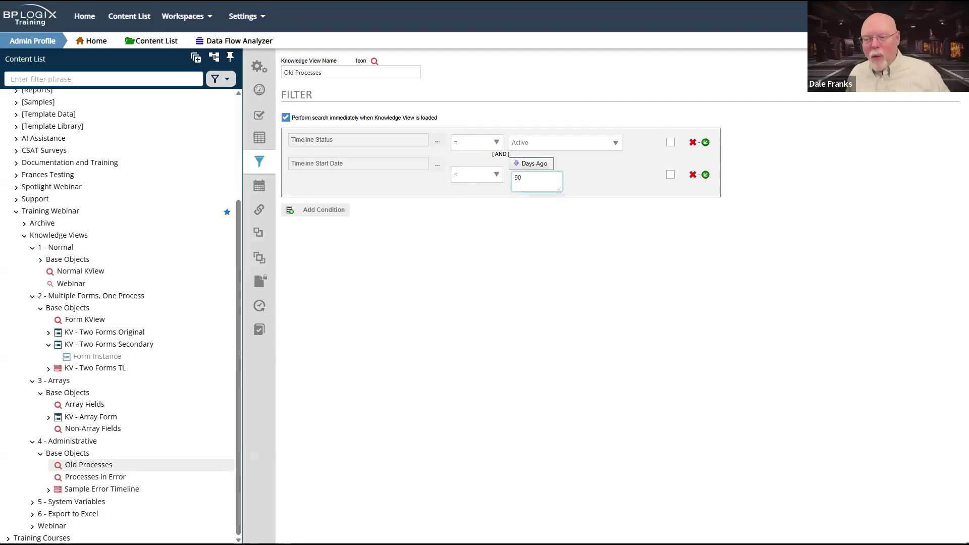
click(578, 181)
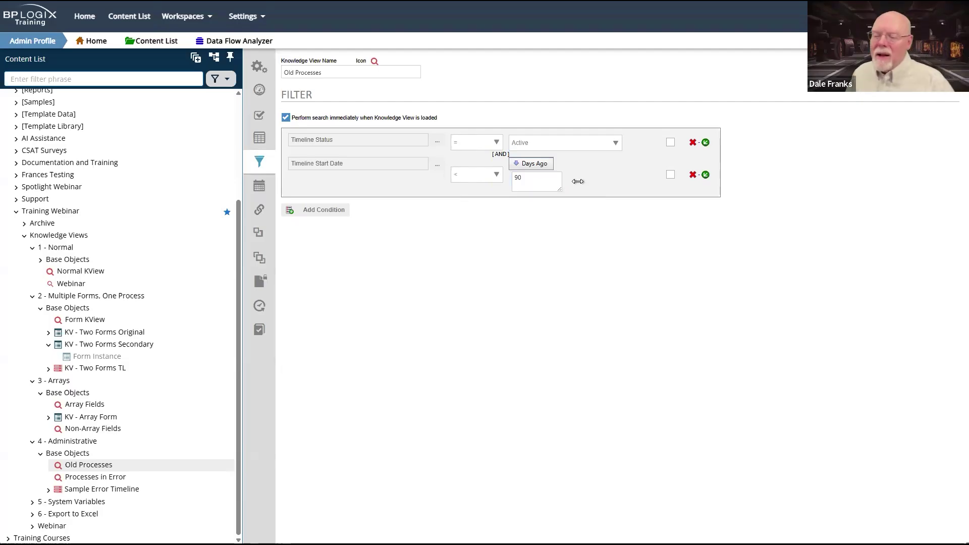
double_click(534, 182)
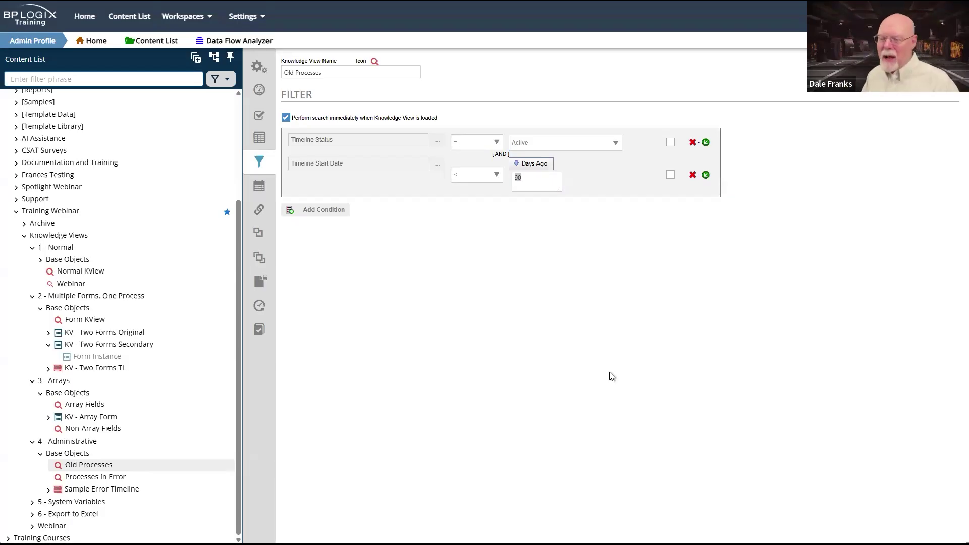
click(599, 178)
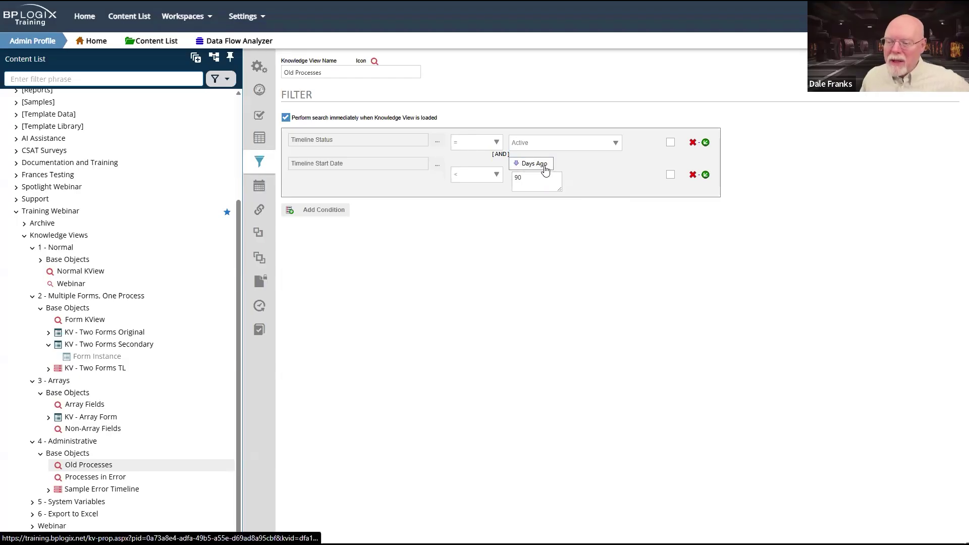
double_click(527, 185)
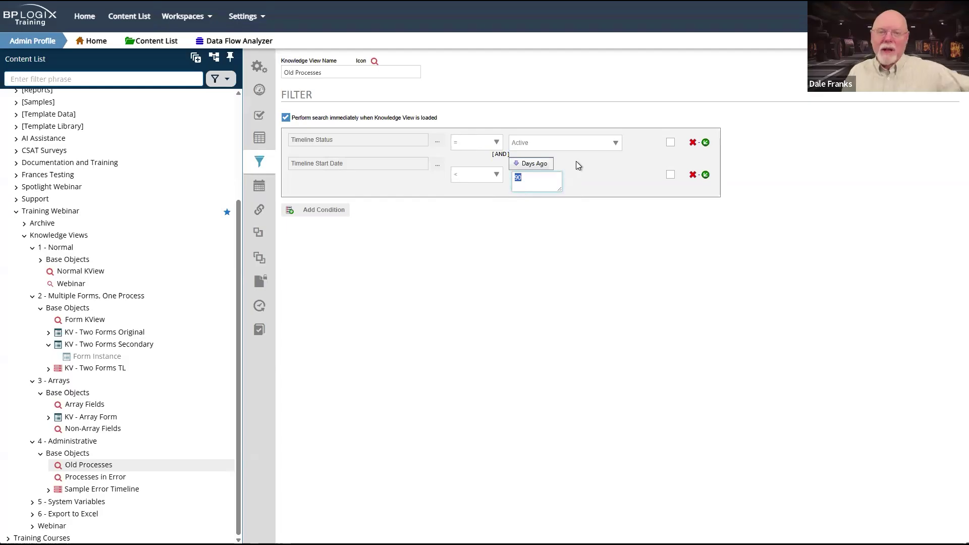
Step: Recheck the operators available for the Timeline Start Date condition, leave the selection unchanged and run the Old Processes view
drag(362, 162, 289, 162)
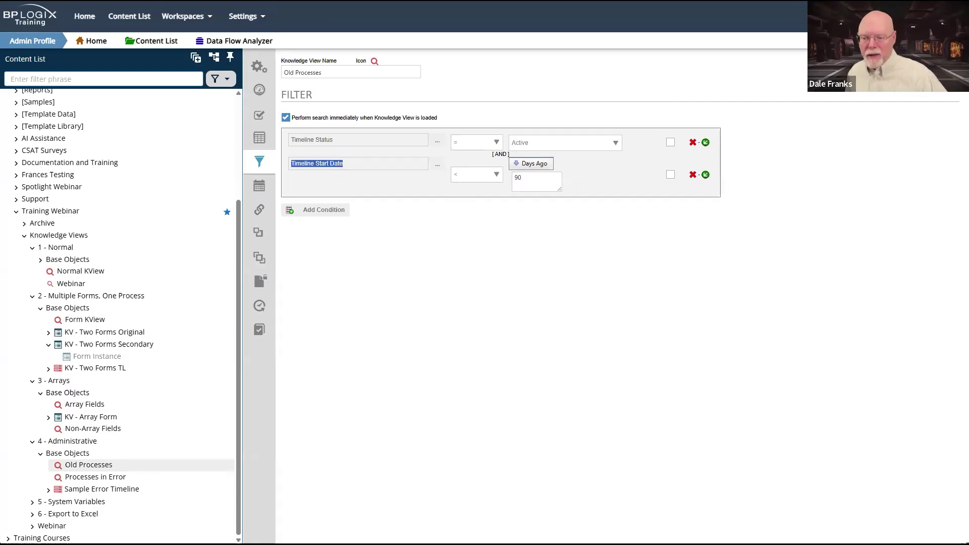
click(474, 176)
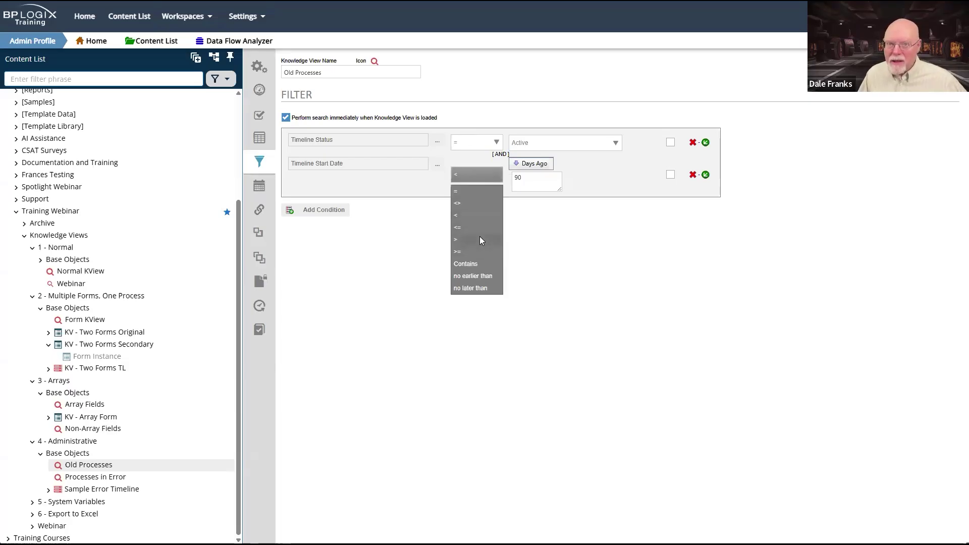
click(558, 228)
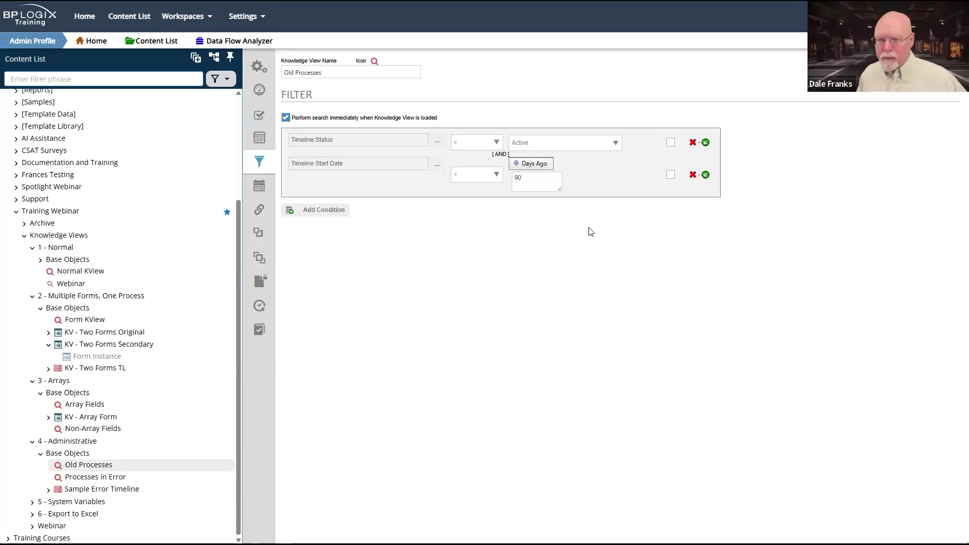
mouse_move(909, 81)
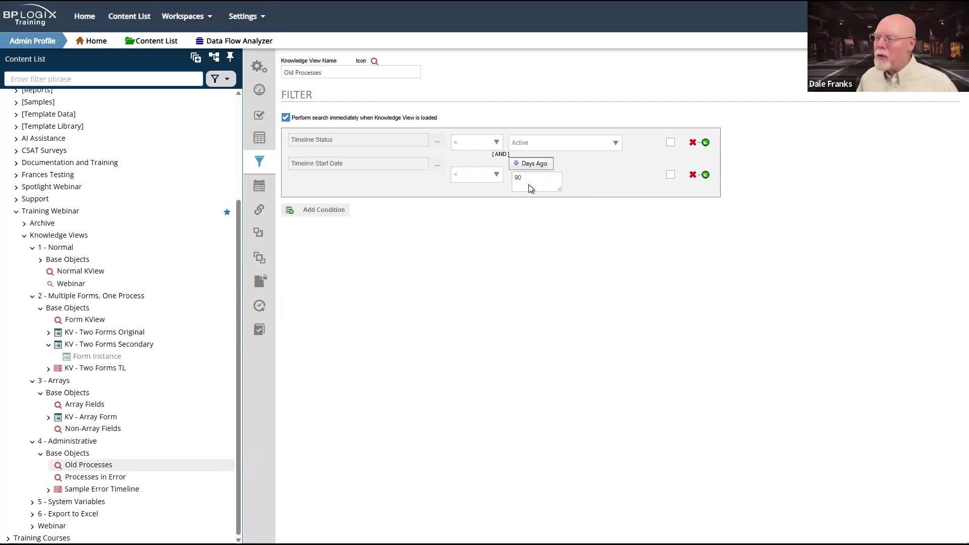
click(909, 98)
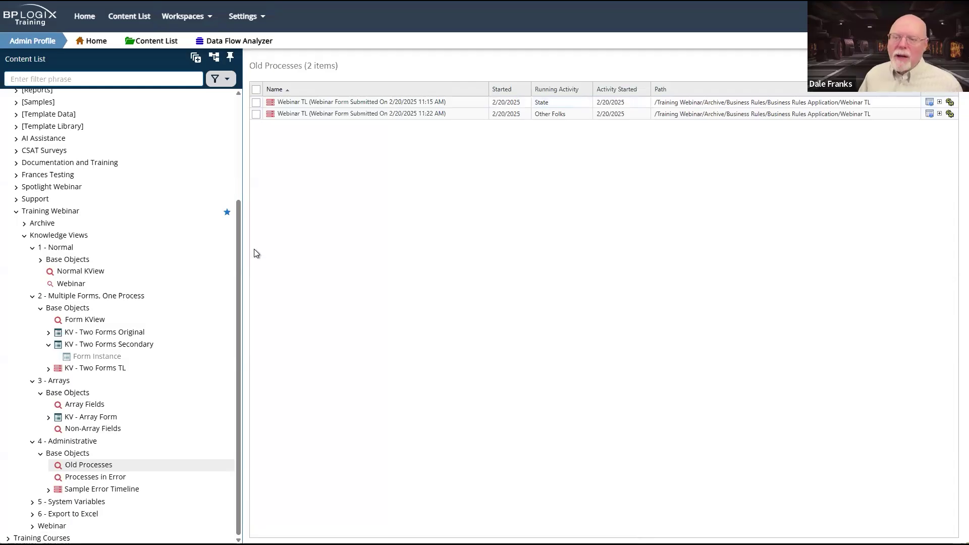
Step: Leave the administrative views and open the Base Objects folder of 5 - System Variables
click(86, 478)
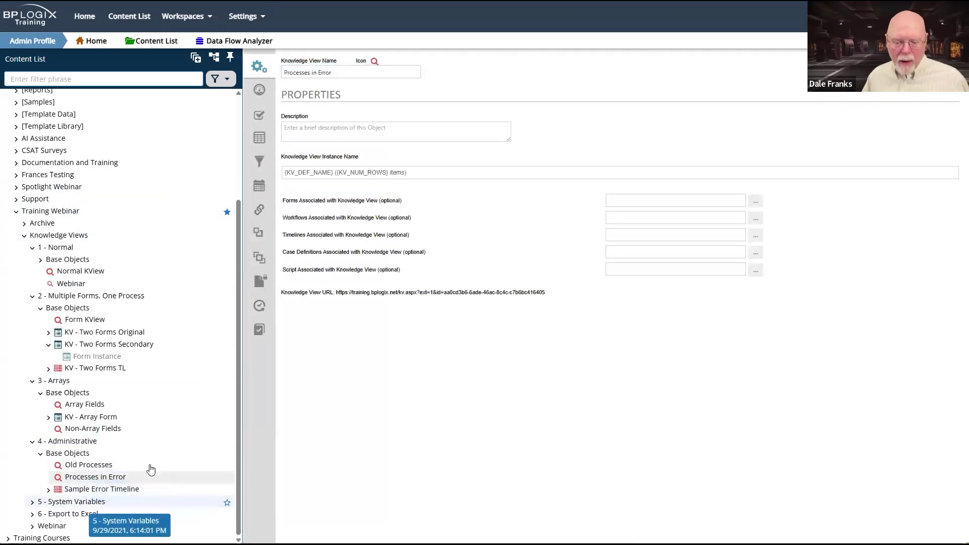
click(81, 503)
click(307, 118)
click(310, 135)
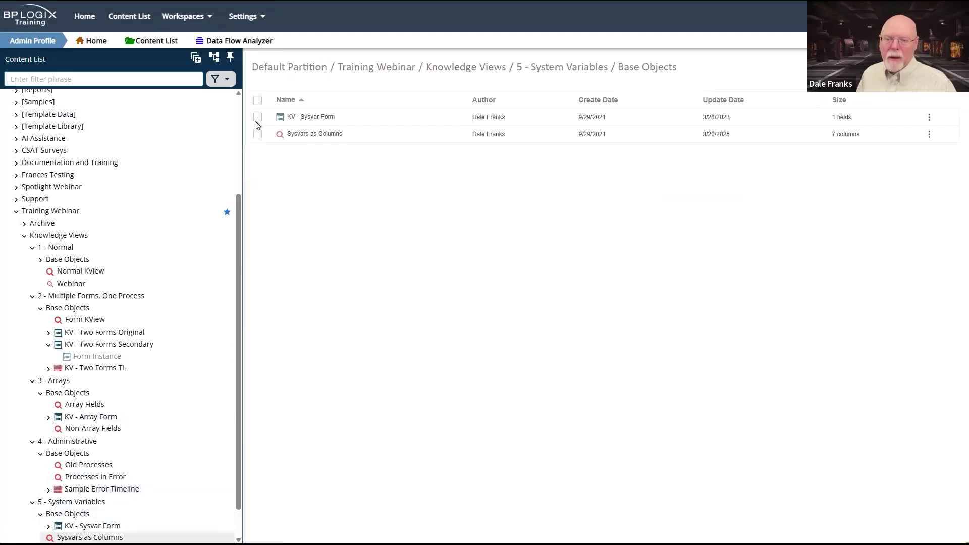
Step: Run KV - Sysvar Form, open its user search field and close the form without submitting it
click(257, 118)
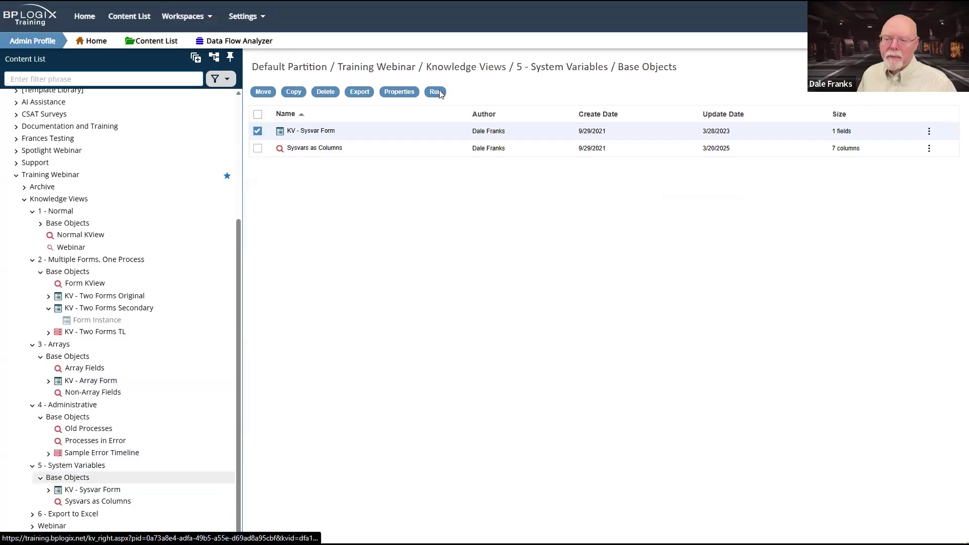
click(437, 92)
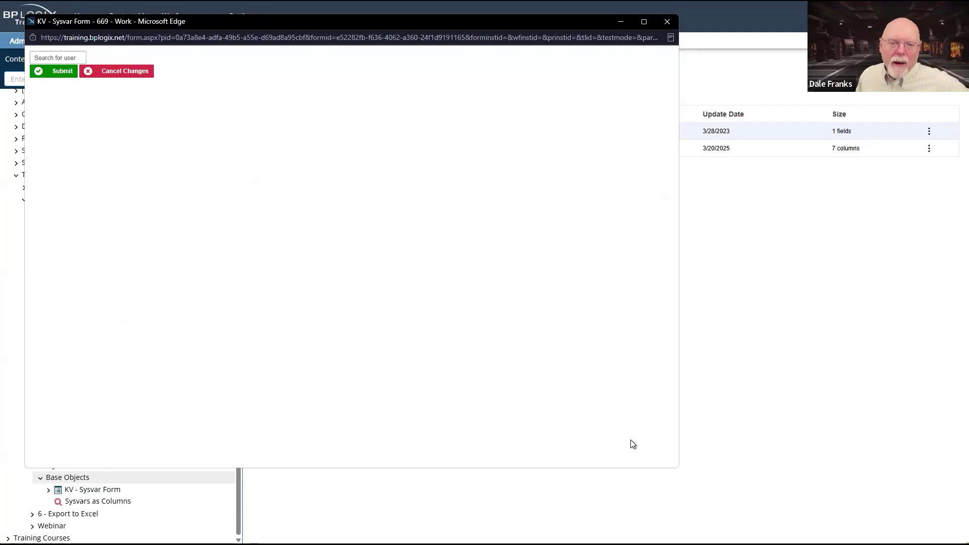
click(56, 58)
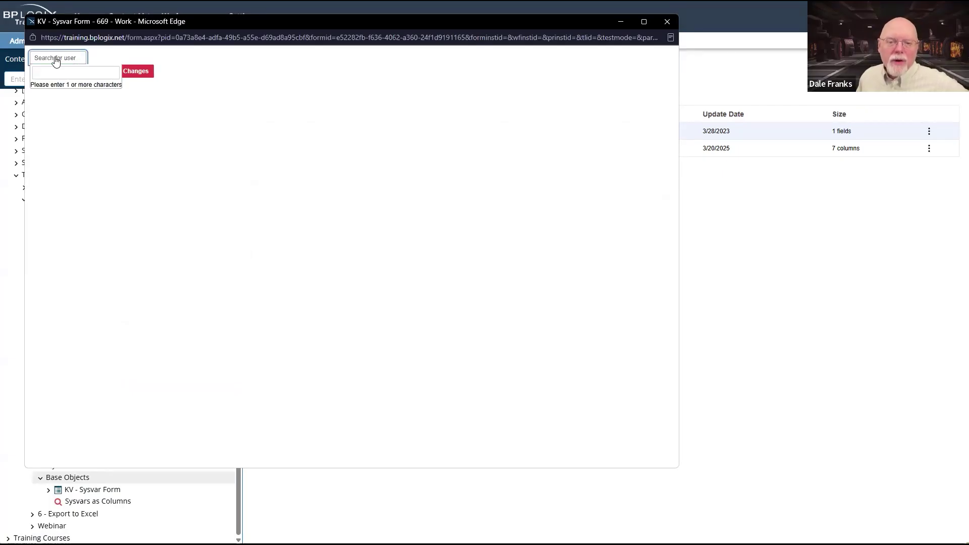
click(671, 26)
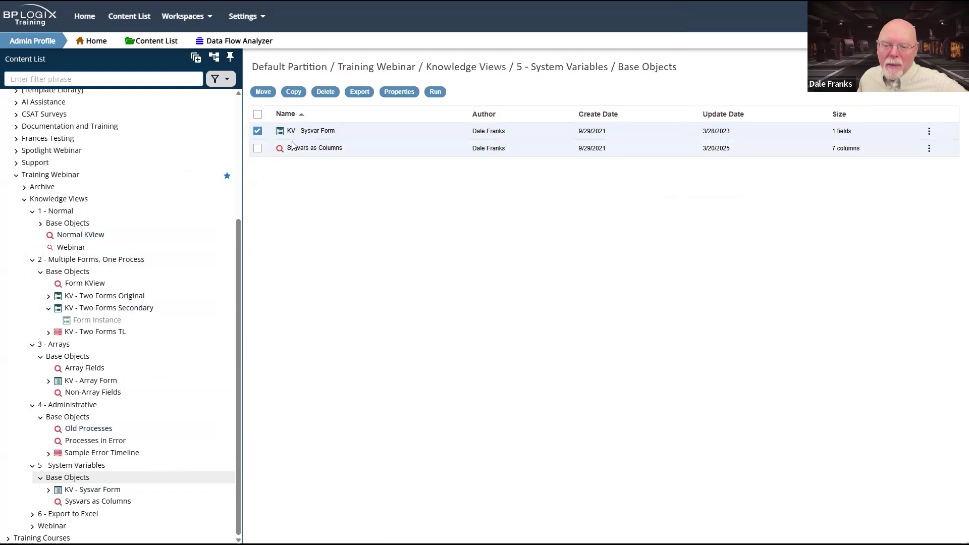
Step: Open the Sysvars as Columns definition, run the view and return to the Base Objects folder
click(308, 150)
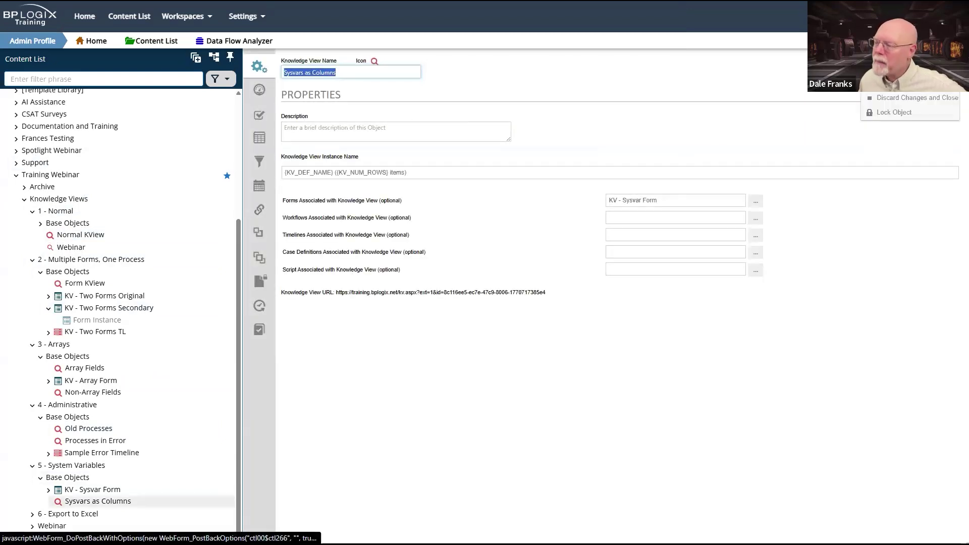
click(908, 70)
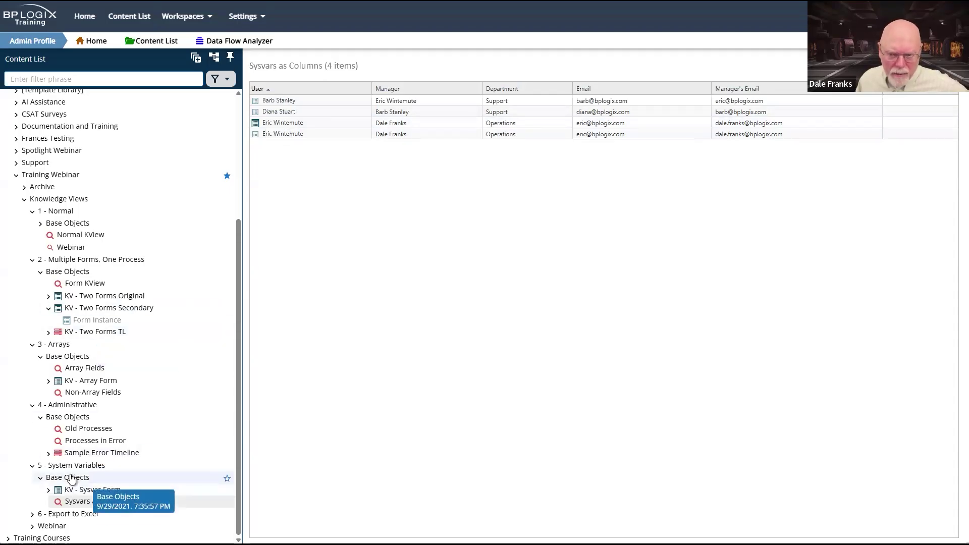
key(alt+Left)
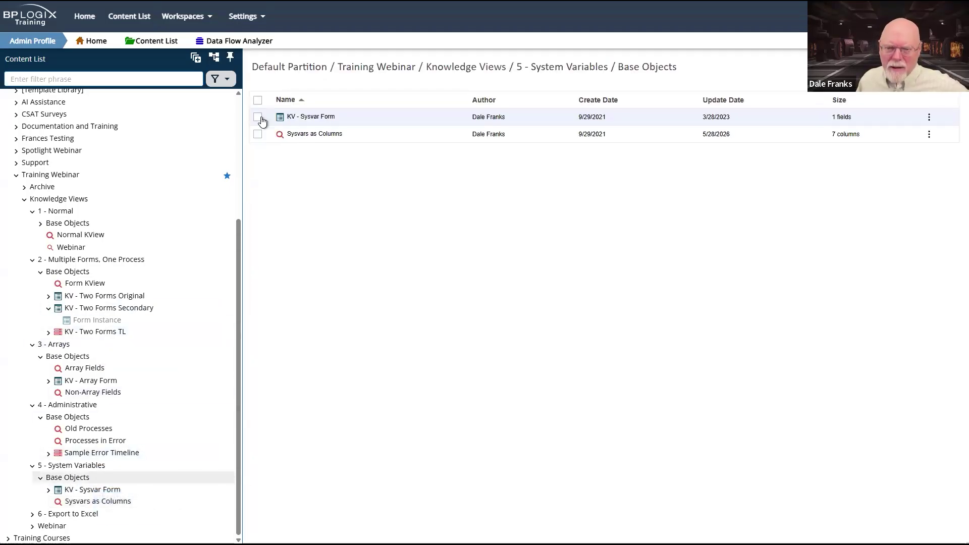
Step: Run KV - Sysvar Form again to review its single user picker, and close it without choosing a user
click(257, 130)
click(436, 92)
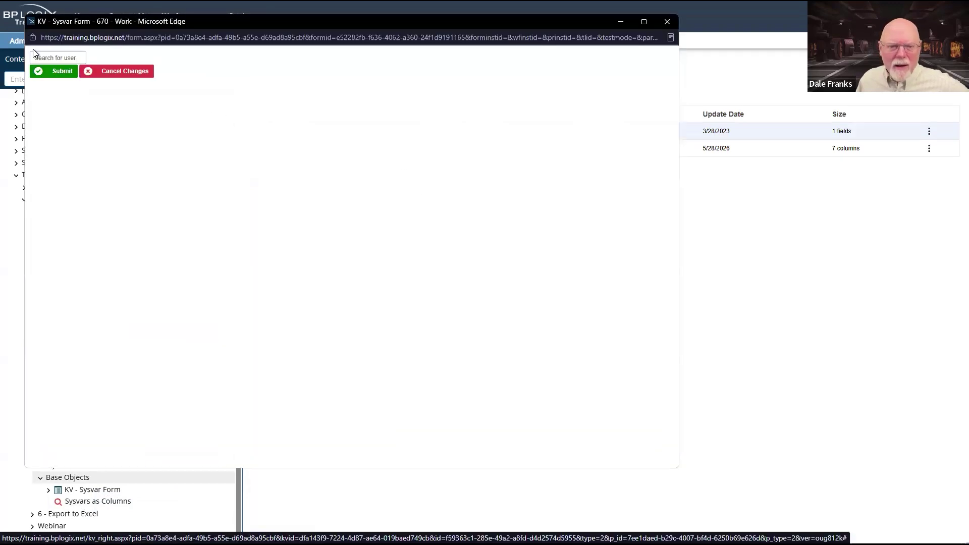
click(43, 58)
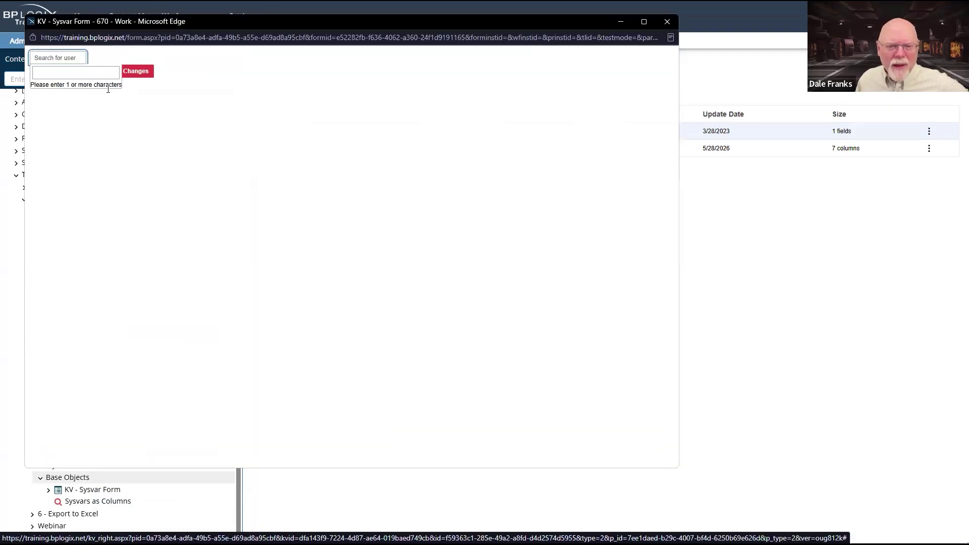
click(666, 23)
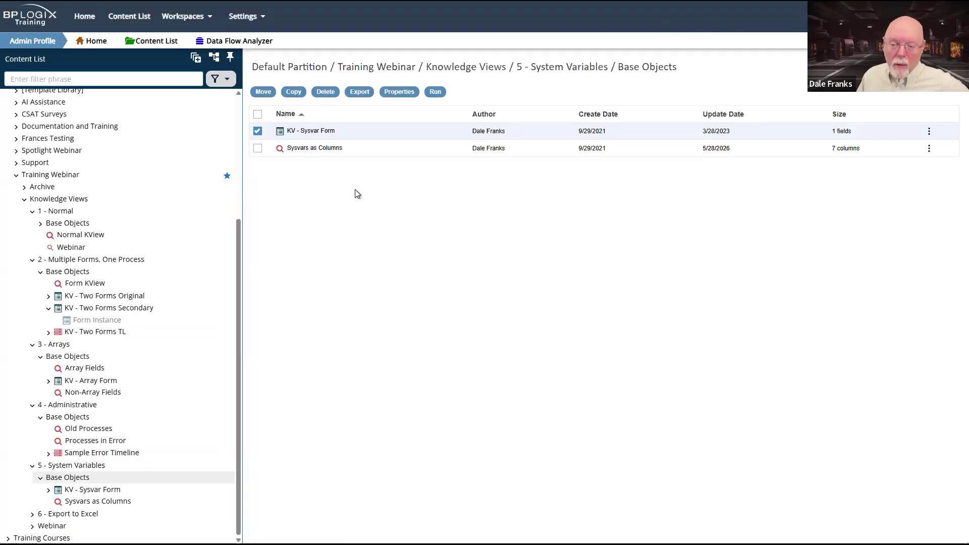
Step: Open the column definitions of Sysvars as Columns and examine the column data for Manager, Department and Email
click(314, 148)
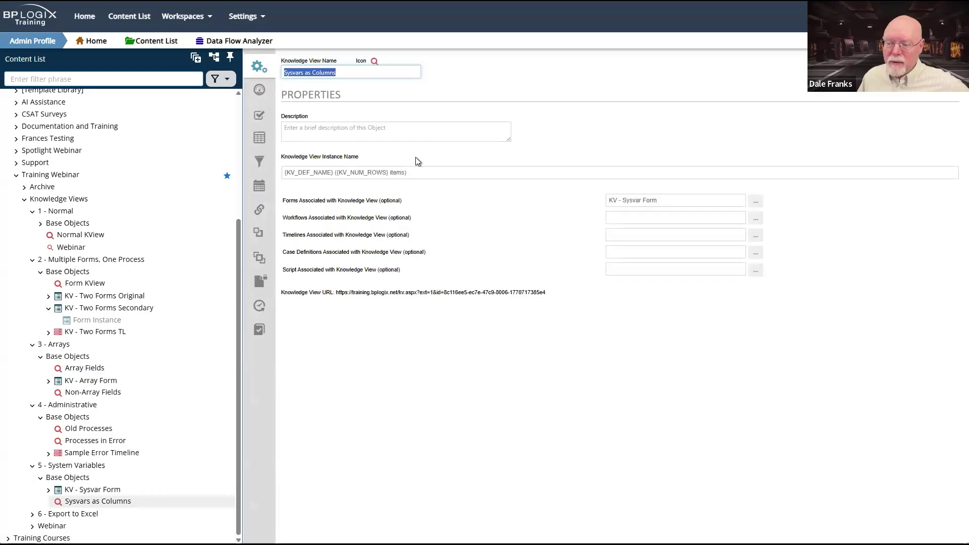
click(262, 148)
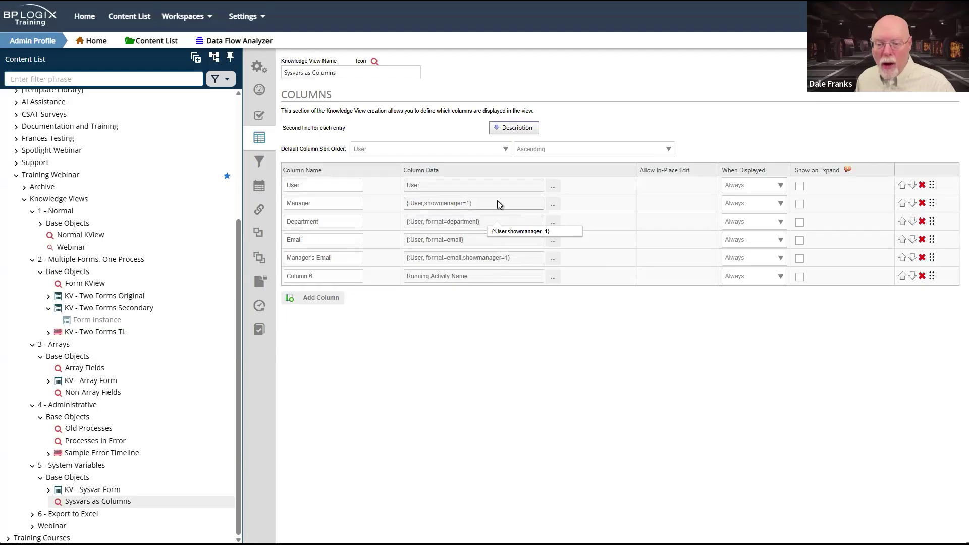
double_click(302, 203)
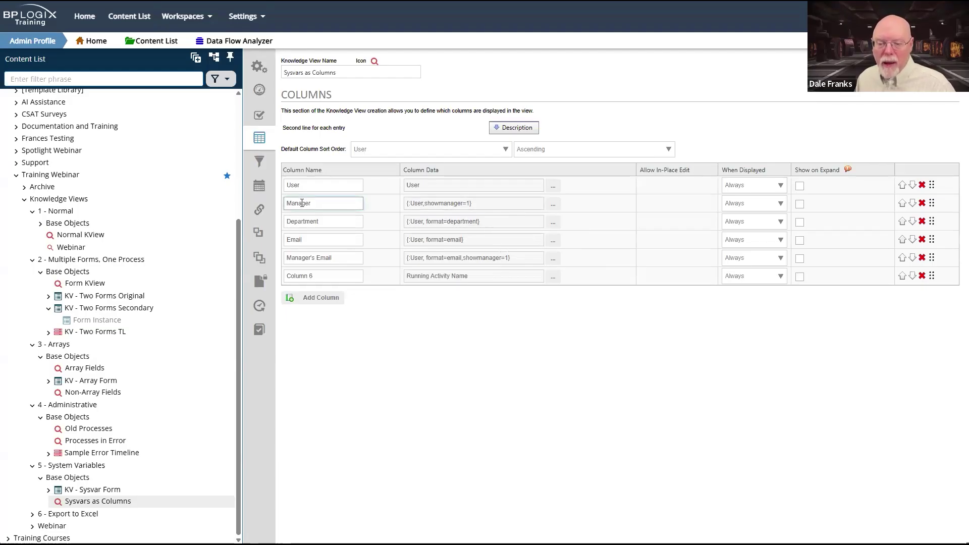
double_click(447, 221)
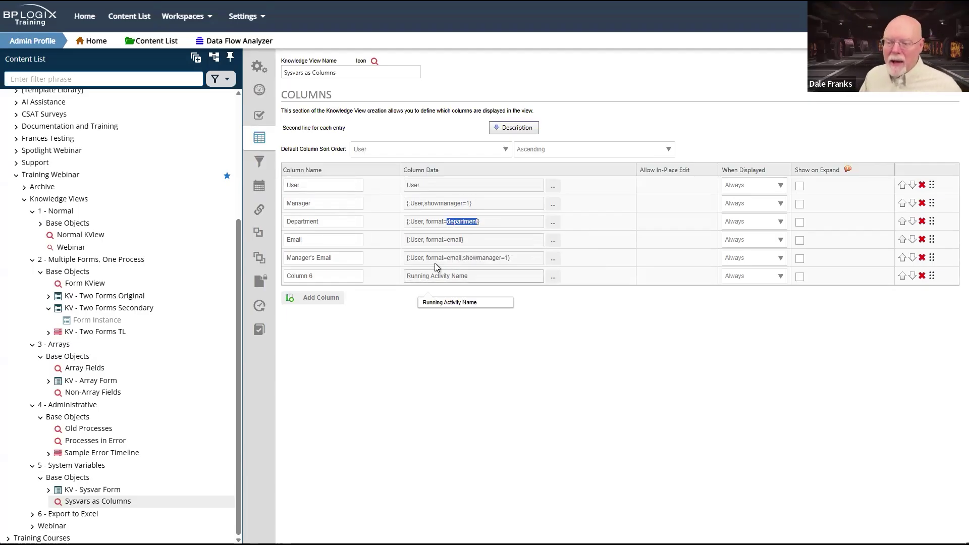
double_click(454, 240)
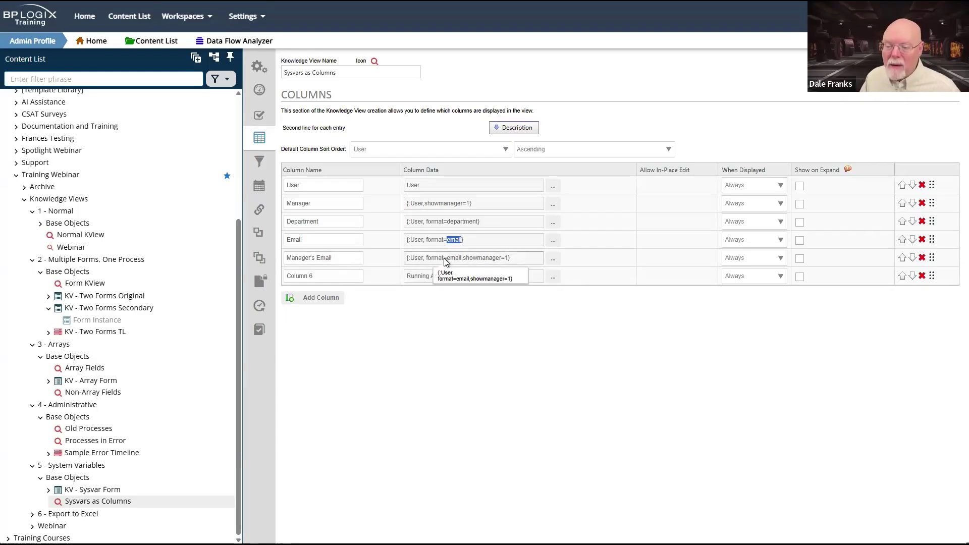
Step: Examine the showmanager=1 parameter in the Manager's Email column and the User reference in the User and Manager columns
double_click(480, 259)
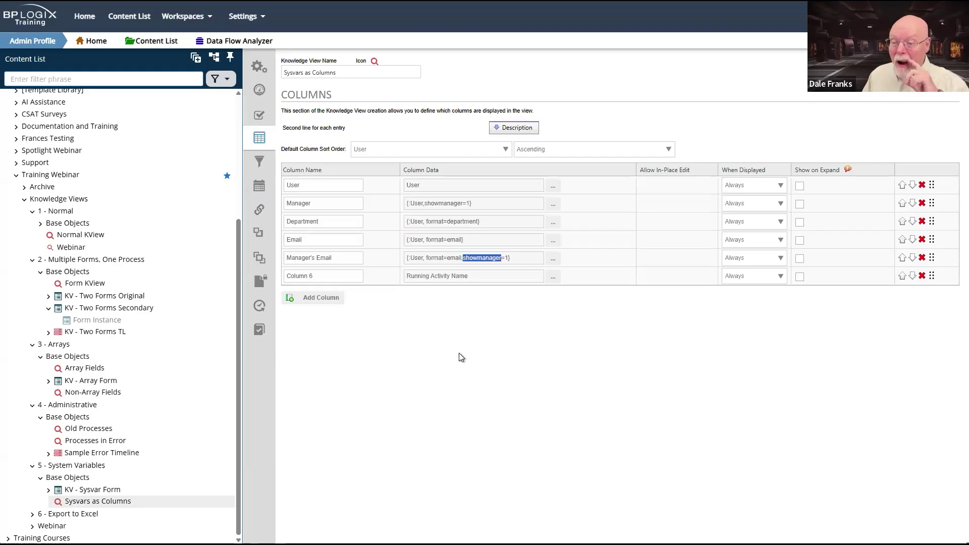
drag(516, 256, 465, 256)
drag(461, 211, 462, 210)
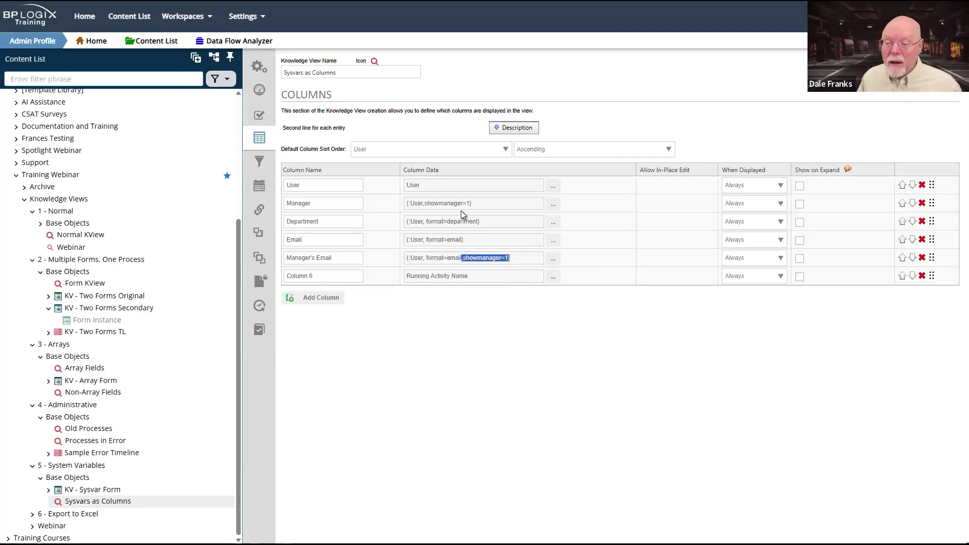
double_click(408, 187)
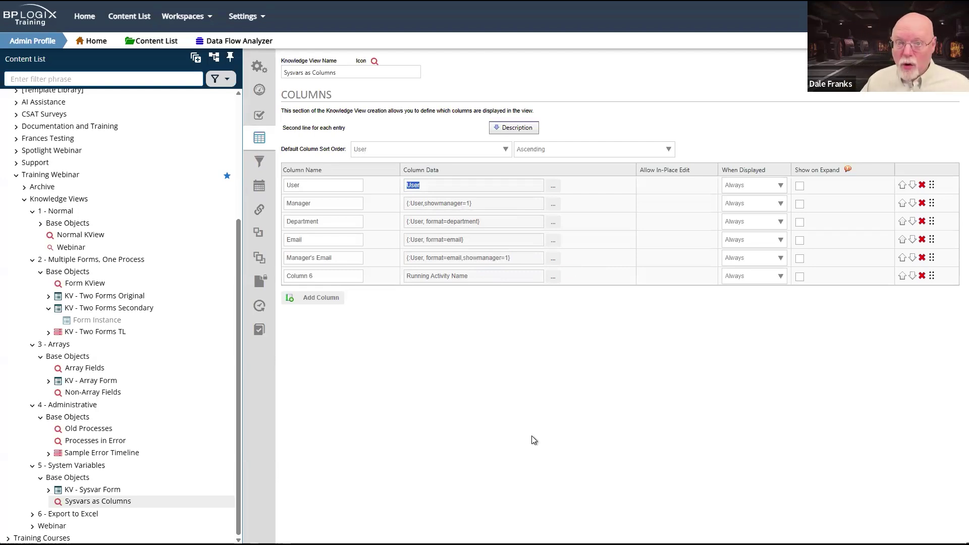
double_click(420, 205)
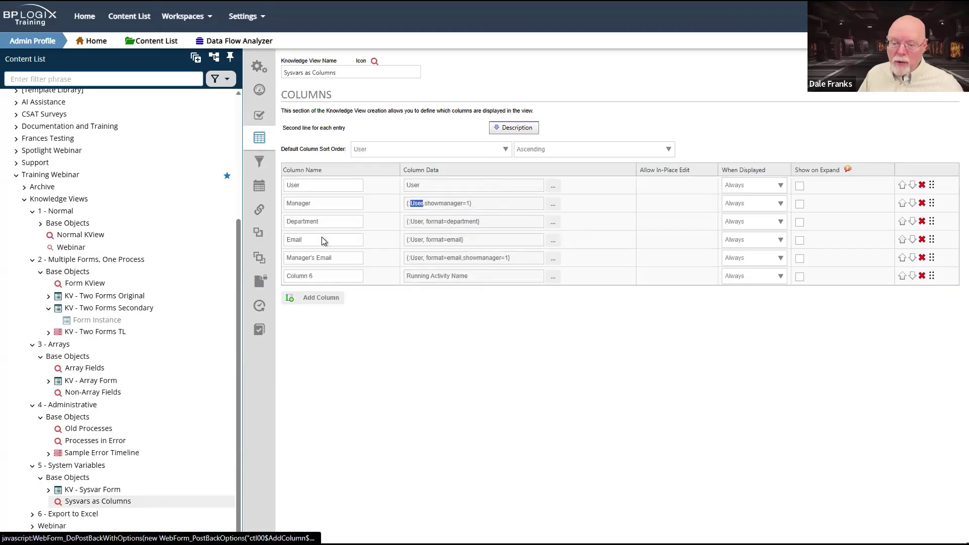
Step: Open user administration, open the second listed user's record and examine the fields under its Additional Properties
click(245, 24)
click(262, 58)
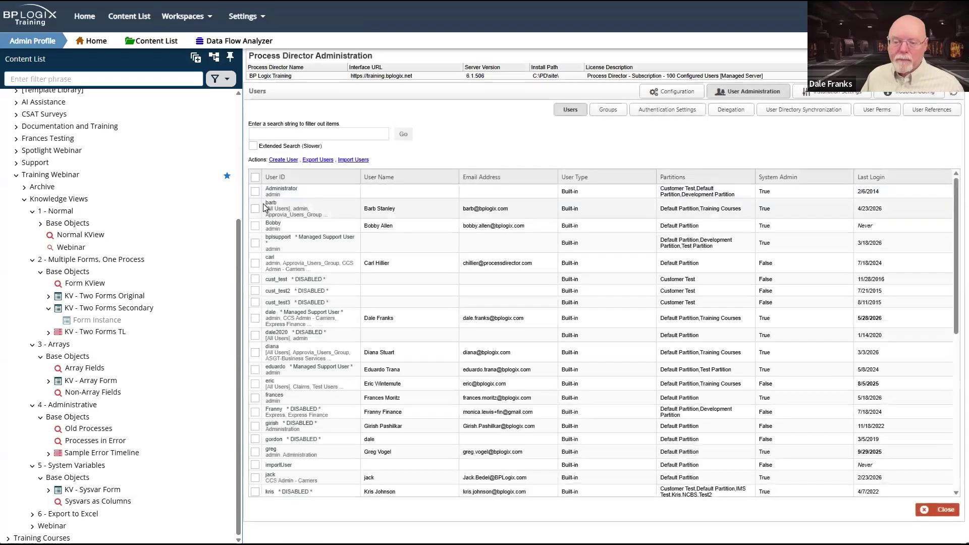
click(592, 206)
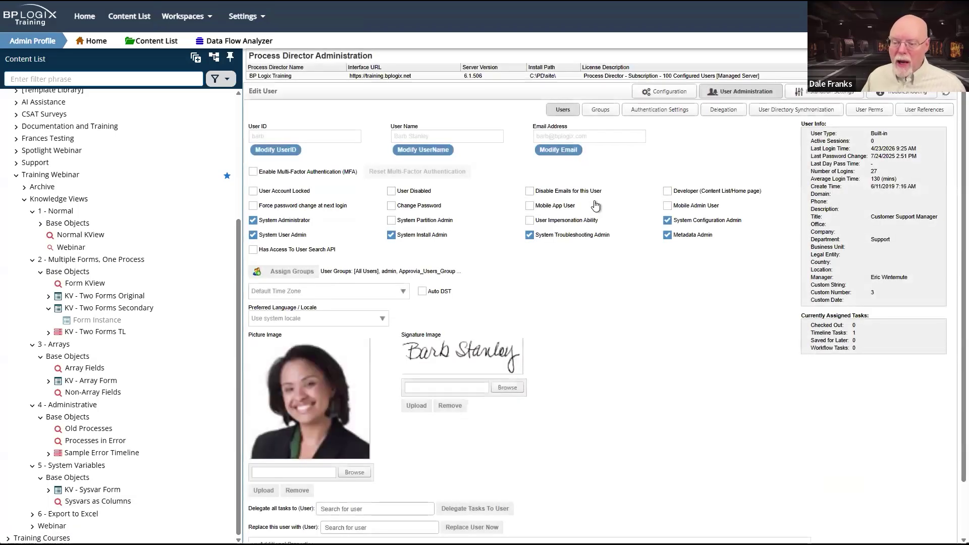
scroll(596, 204, down, 3)
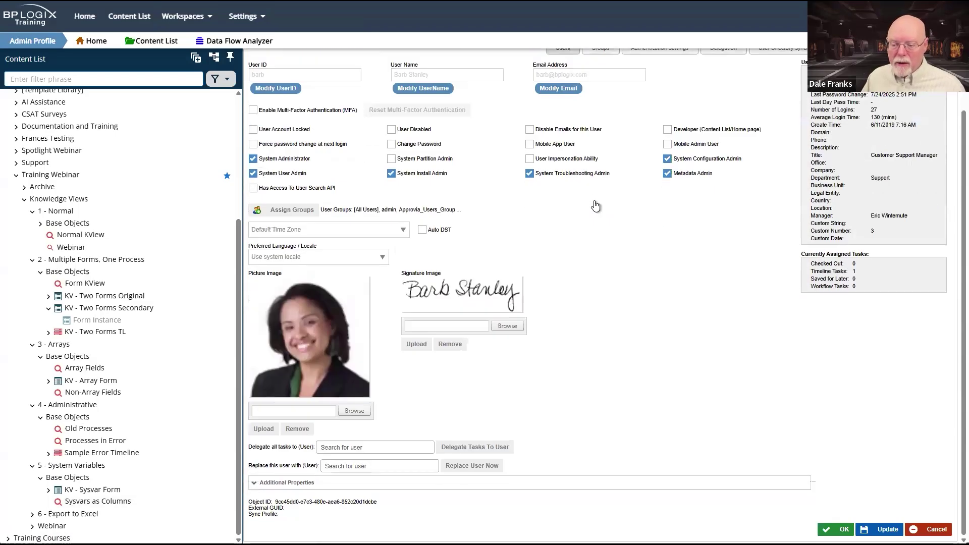
click(301, 483)
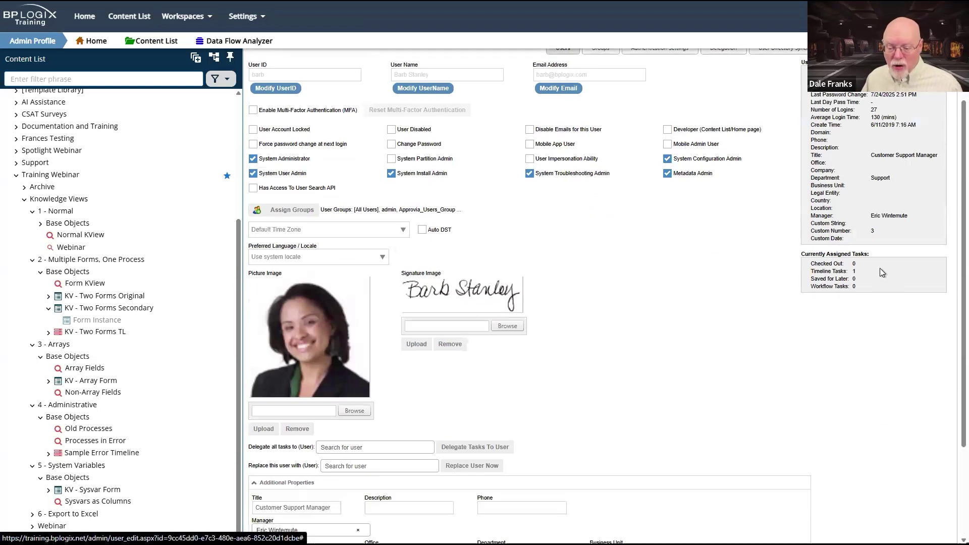
scroll(882, 272, down, 5)
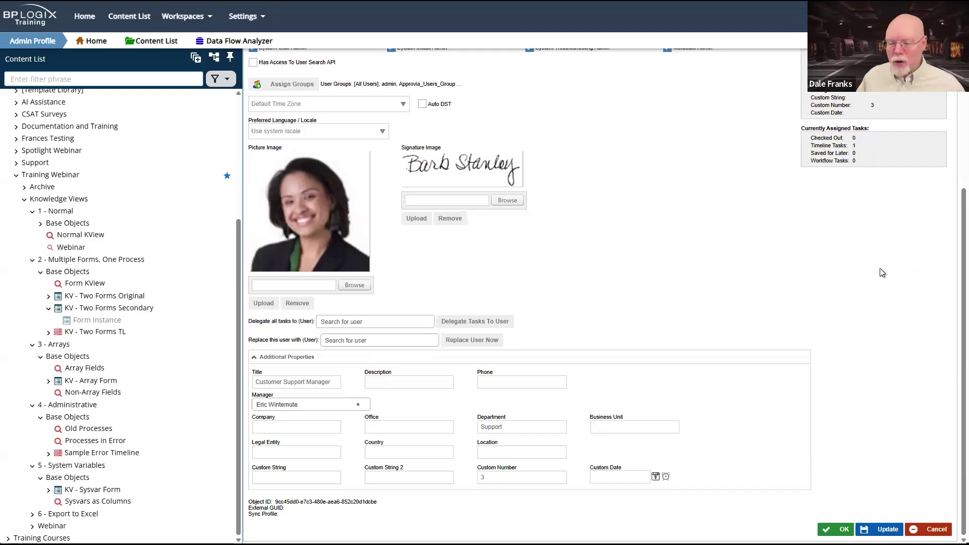
drag(271, 371, 717, 474)
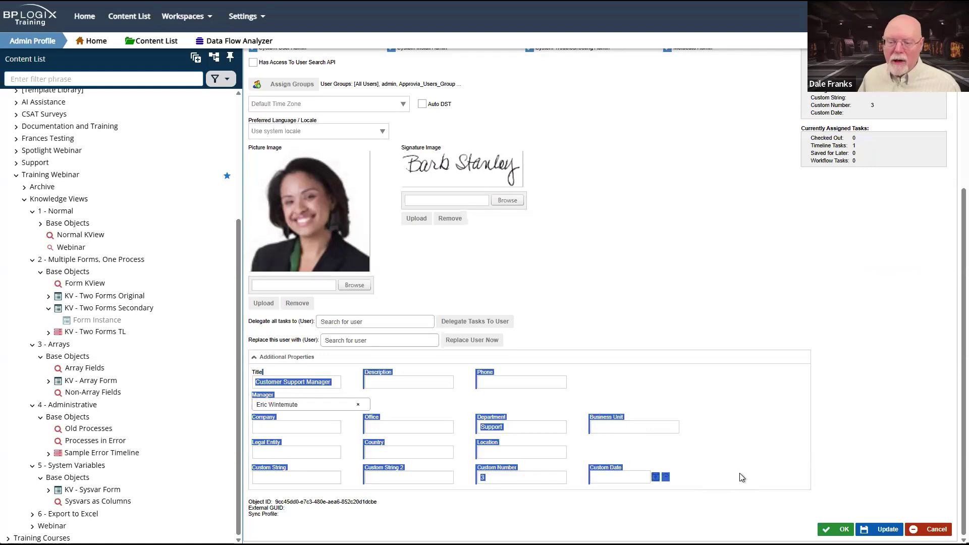
Step: Compare the user's account and permission options with the profile fields under Additional Properties
scroll(740, 477, up, 4)
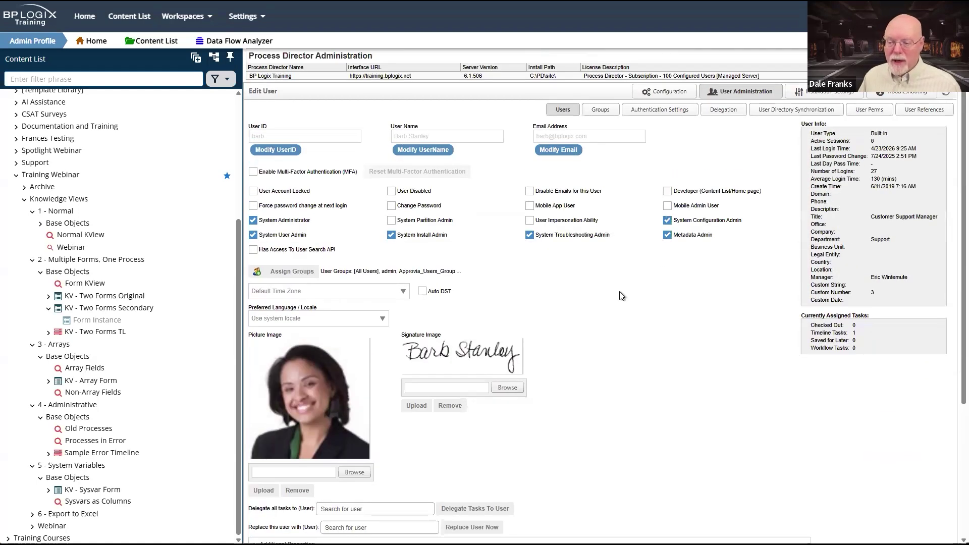
drag(742, 251, 271, 161)
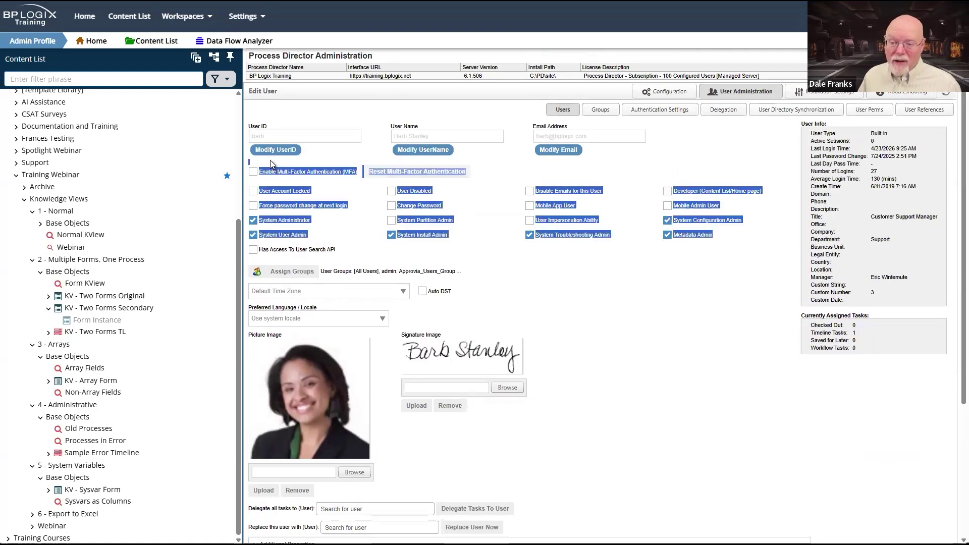
click(723, 442)
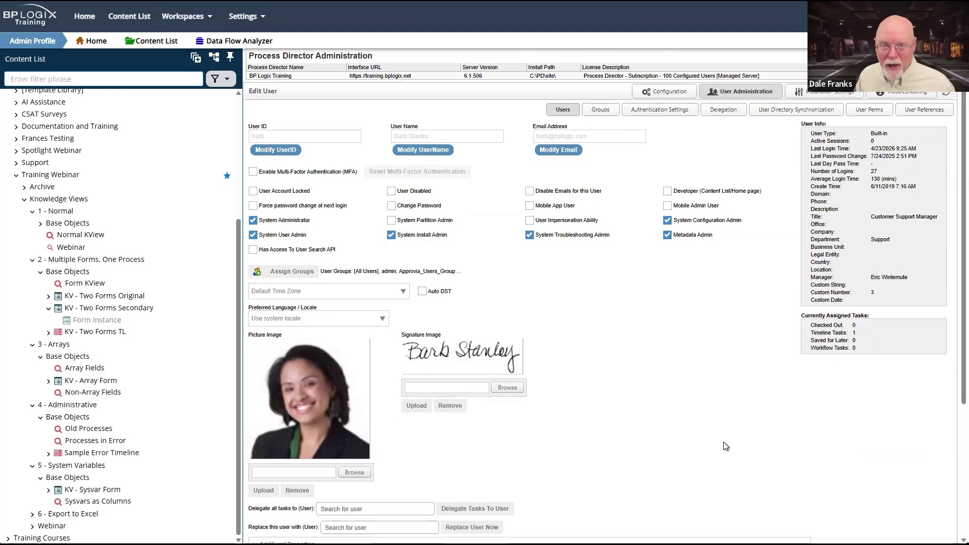
scroll(726, 447, down, 4)
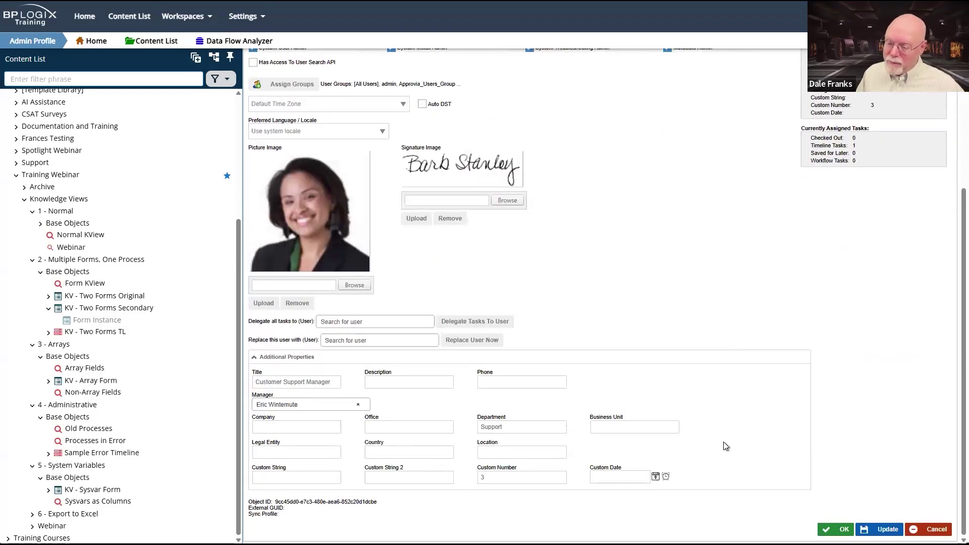
scroll(725, 446, up, 4)
scroll(726, 446, down, 4)
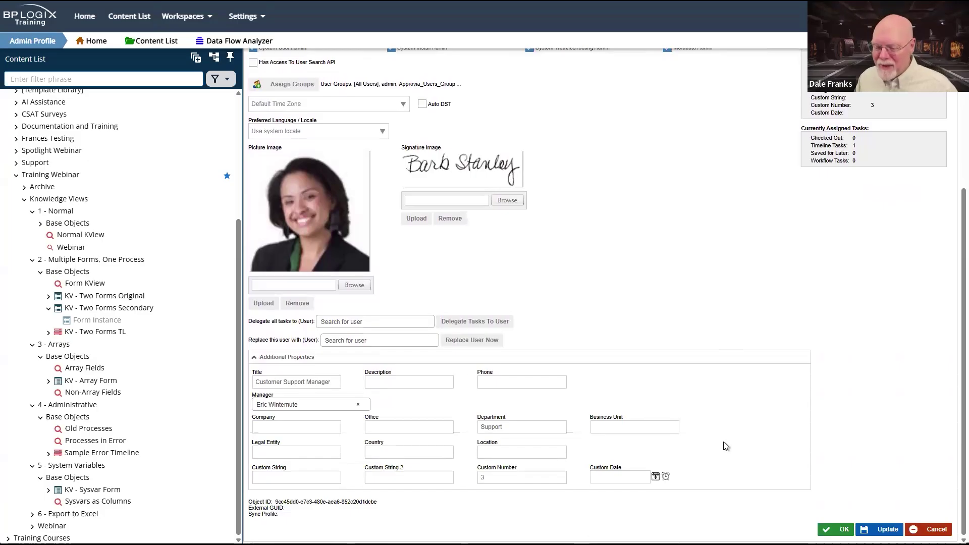
drag(741, 484, 254, 372)
click(774, 426)
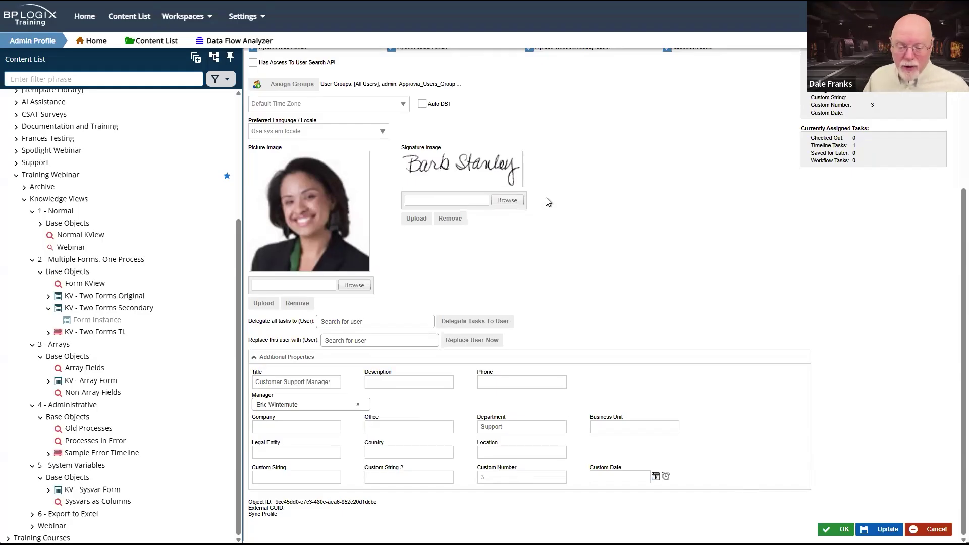
Step: Add a trial column to Sysvars as Columns, browse system variables such as Timeline and Task for it without choosing one, and remove it
click(112, 502)
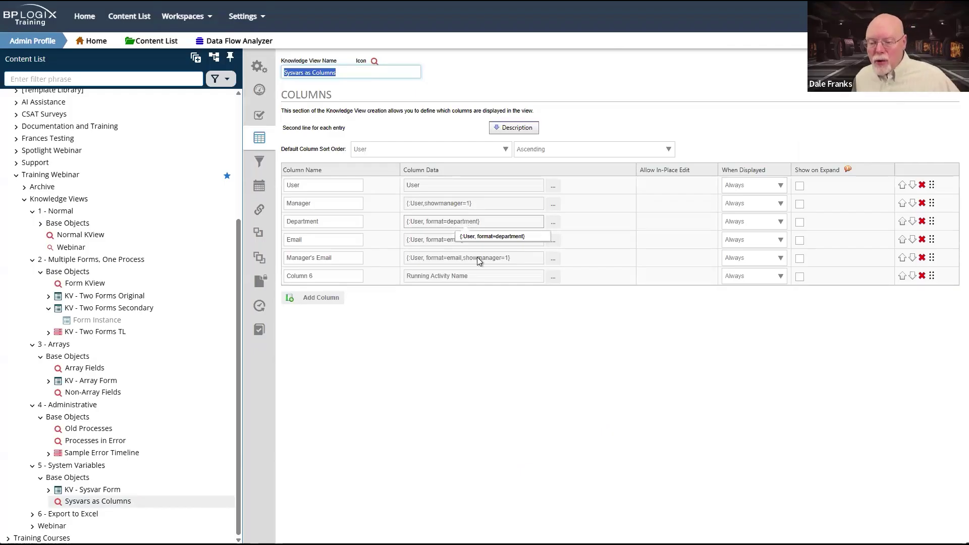
click(313, 300)
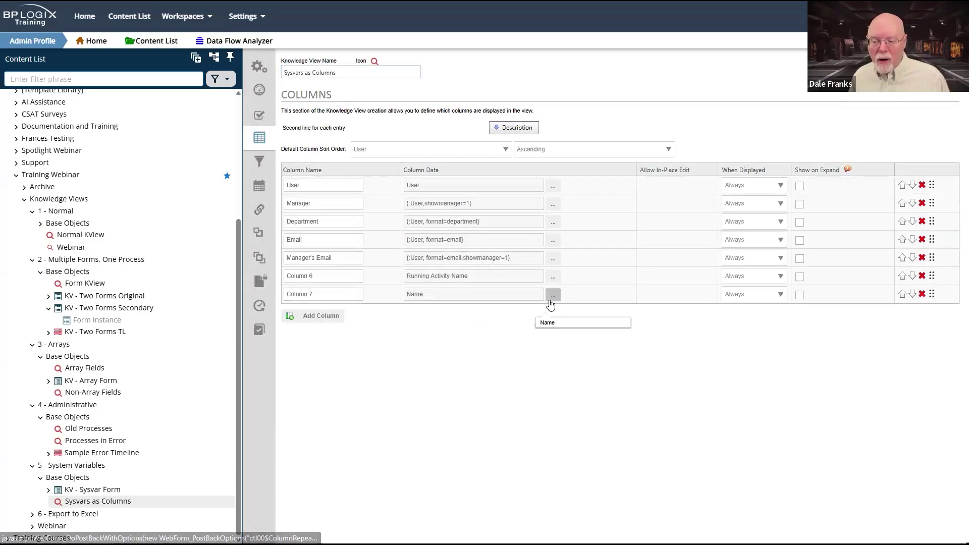
click(551, 298)
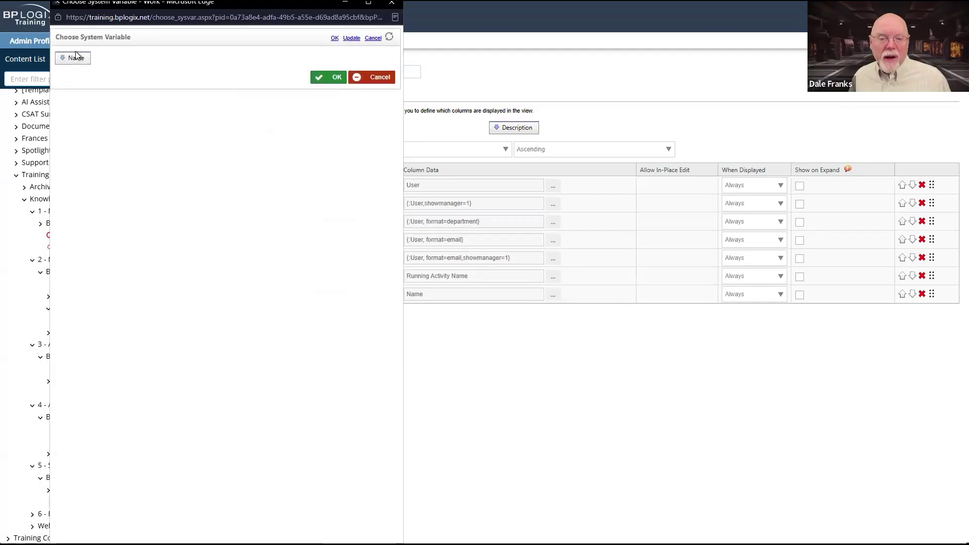
click(79, 60)
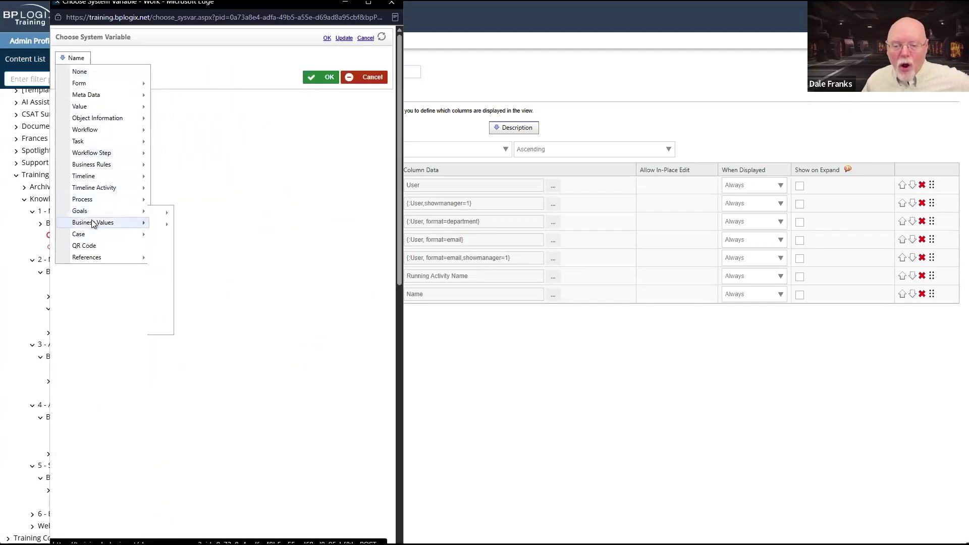
mouse_move(104, 234)
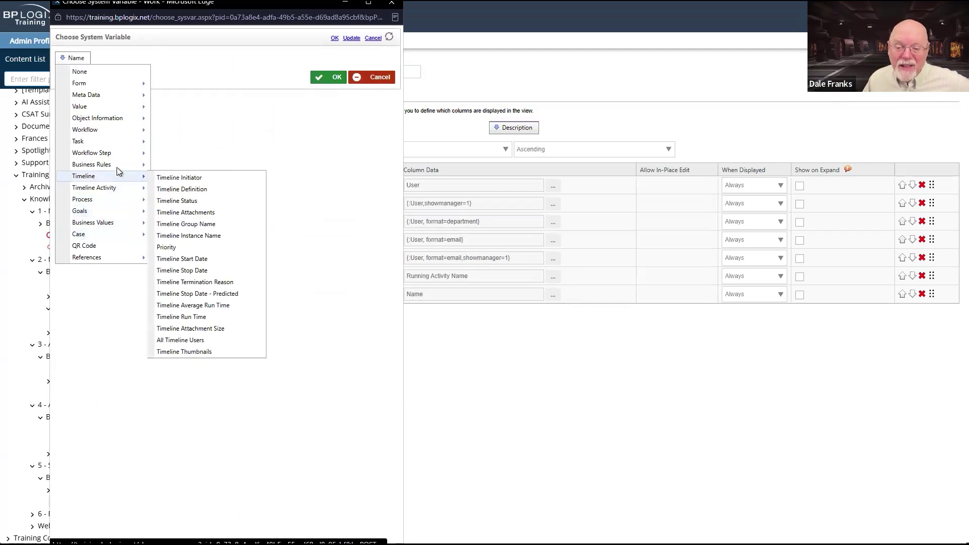
mouse_move(116, 152)
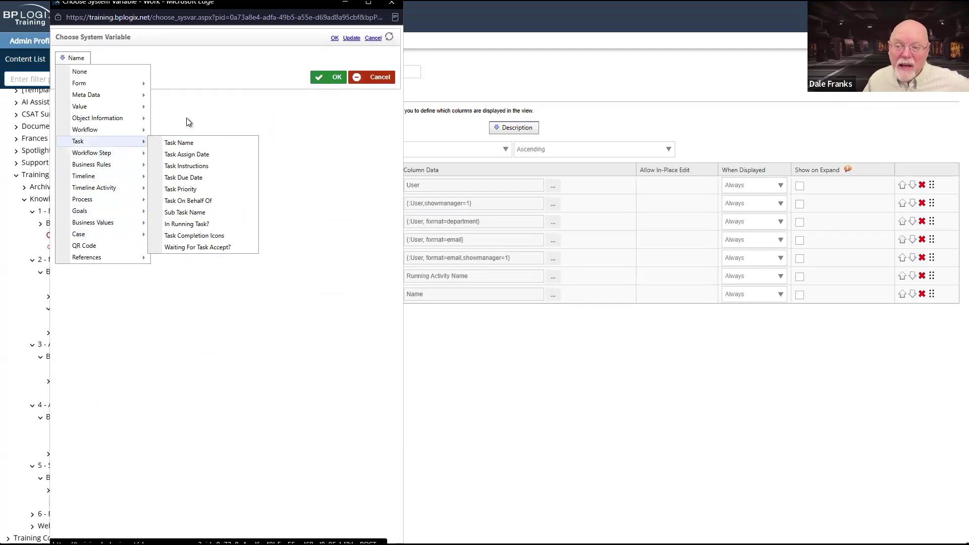
click(376, 78)
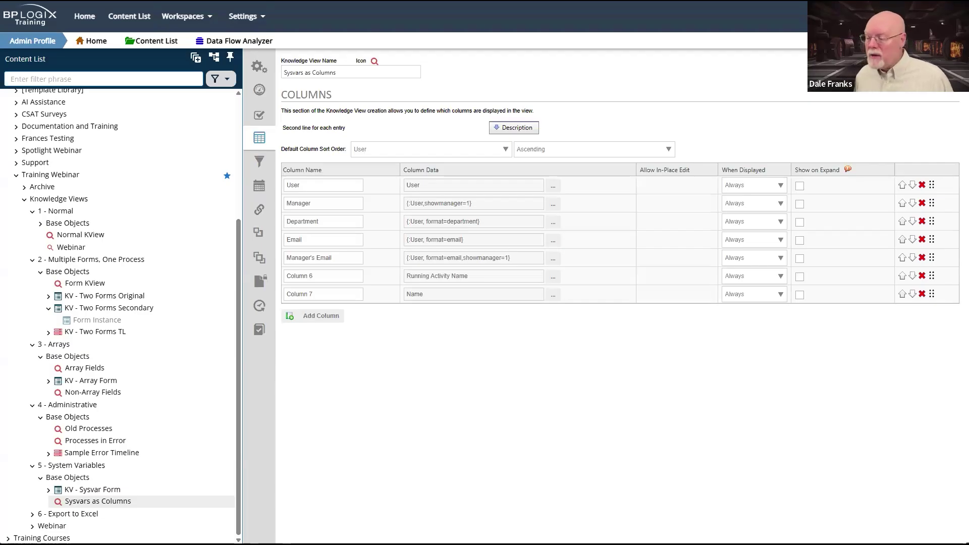
click(921, 296)
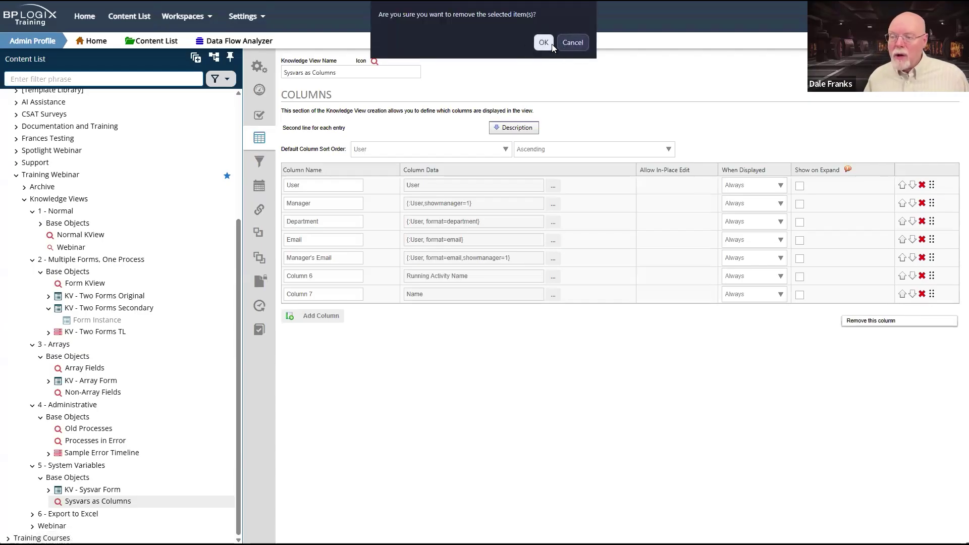
click(543, 43)
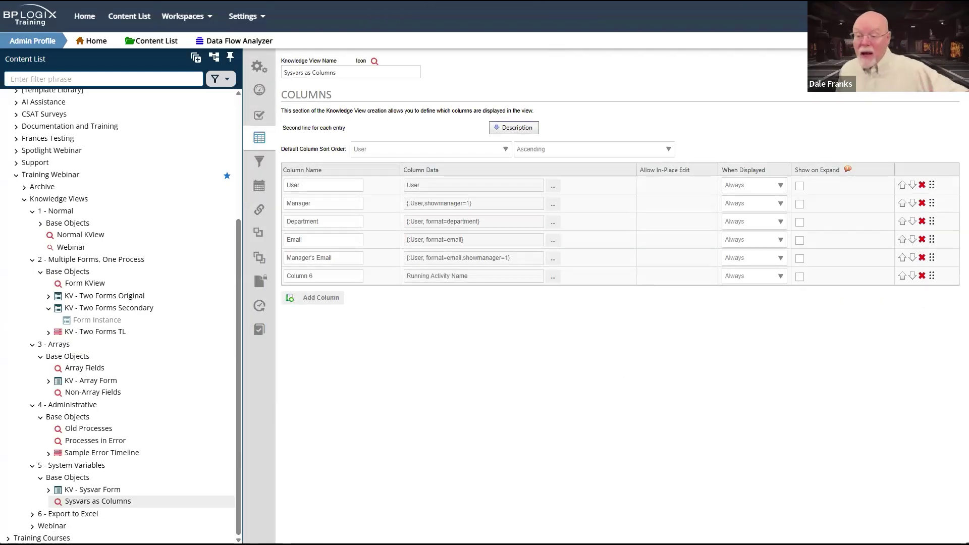
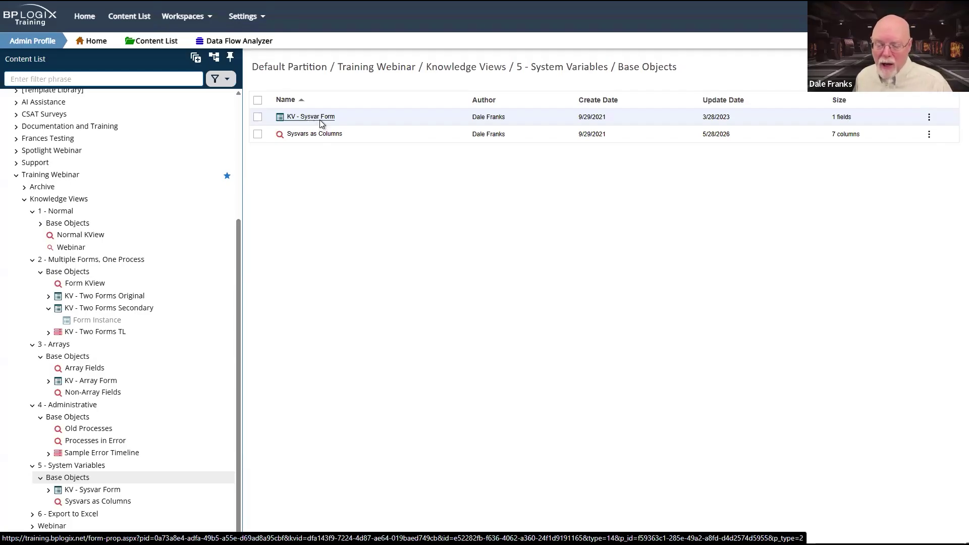
Step: Open the KV - Sysvar Form definition to review its properties, and return to the Sysvars as Columns definition
click(319, 119)
click(323, 130)
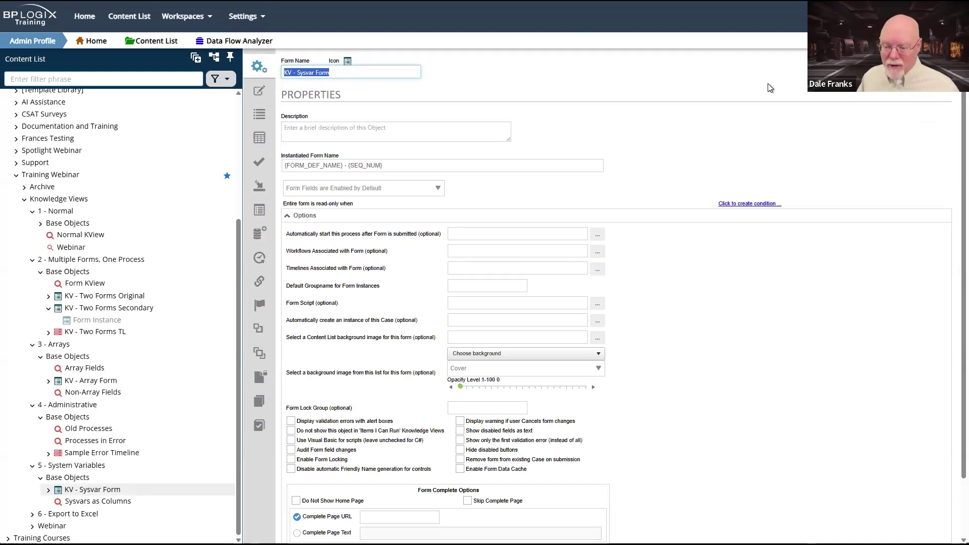
click(78, 502)
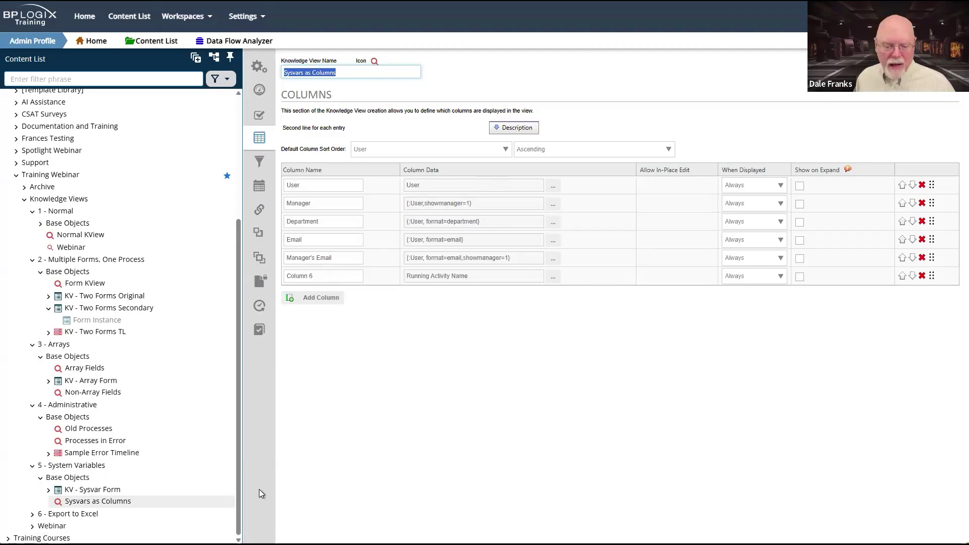
Step: Open the 6 - Export to Excel folder and run the Webinar 20240215 knowledge view
click(71, 517)
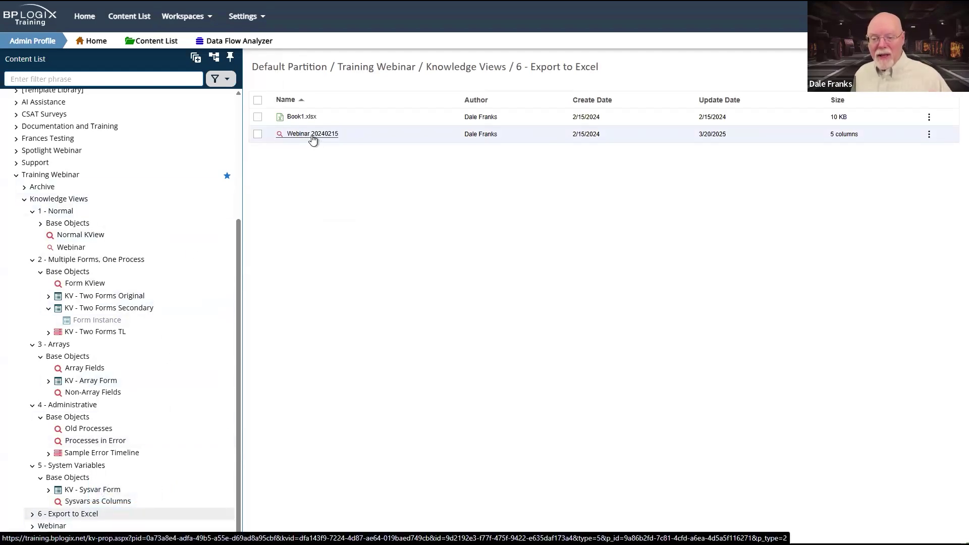
click(257, 135)
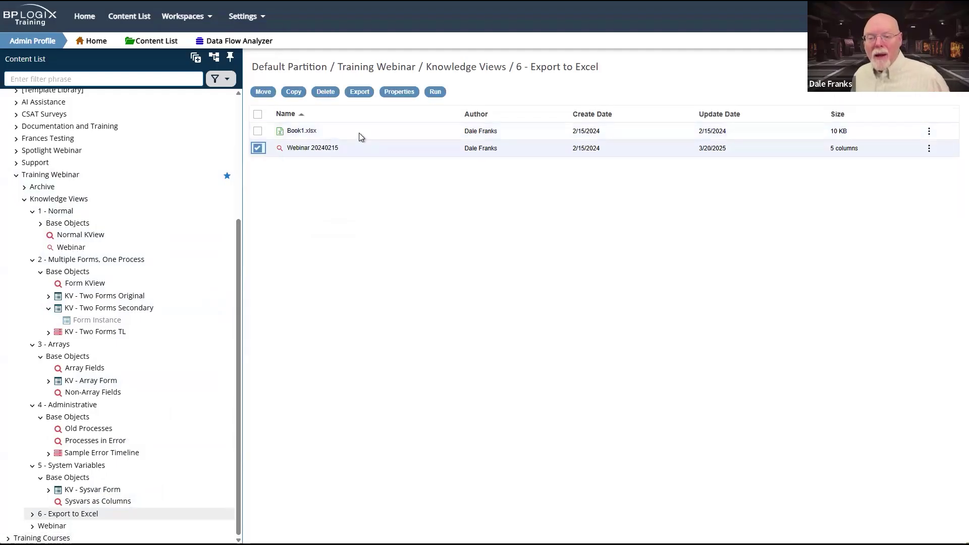
click(433, 91)
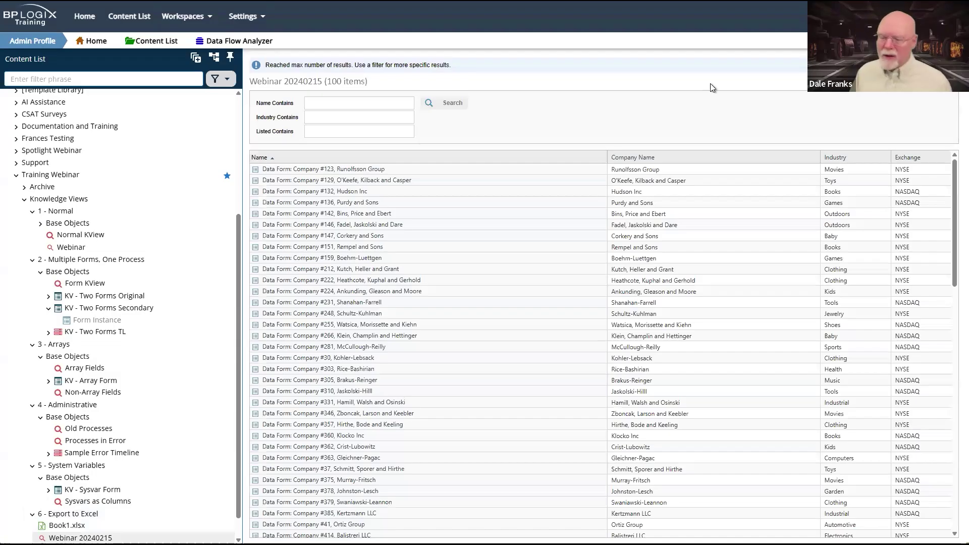
Step: Examine the full company list in Webinar 20240215, its item count in the title and the Name Contains filter
scroll(502, 340, down, 15)
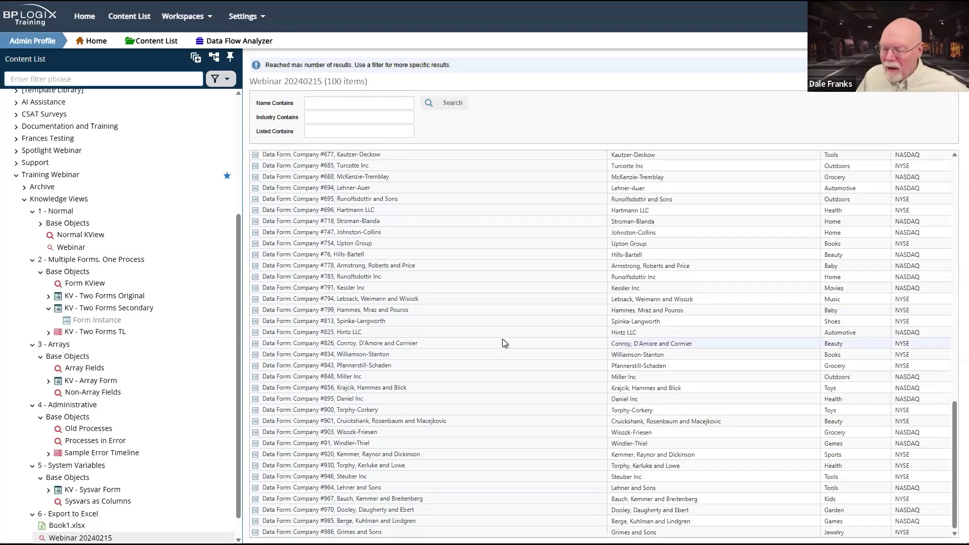
scroll(503, 339, up, 15)
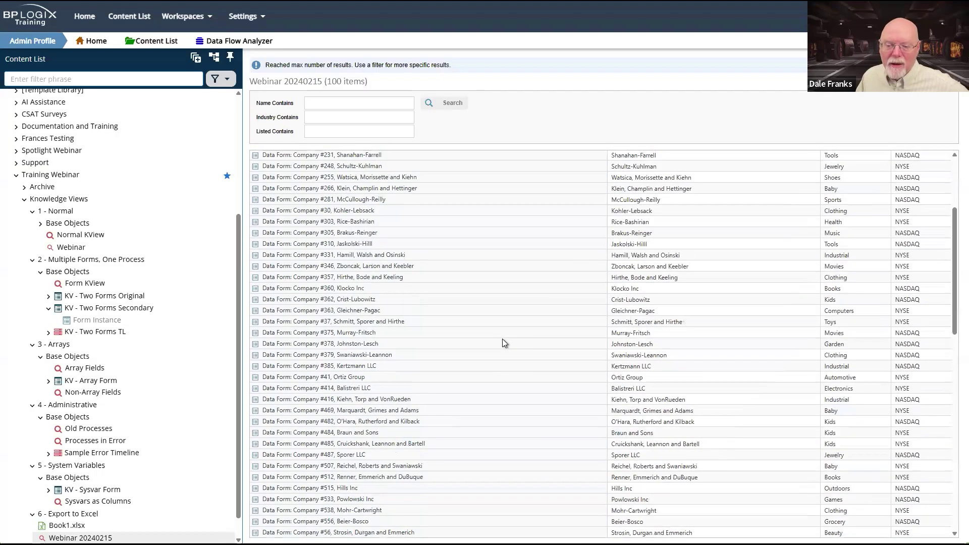
scroll(503, 341, down, 15)
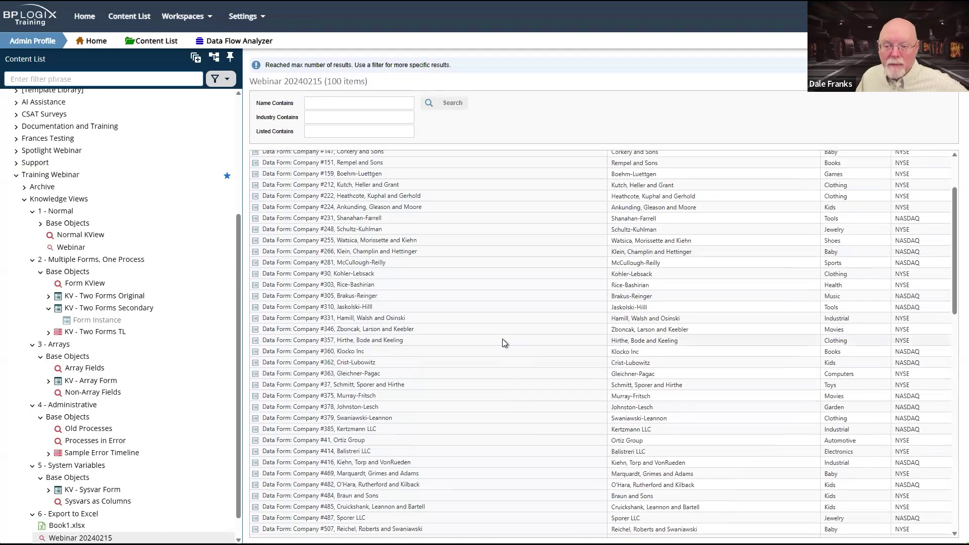
scroll(502, 338, up, 15)
scroll(502, 338, down, 13)
scroll(502, 338, down, 3)
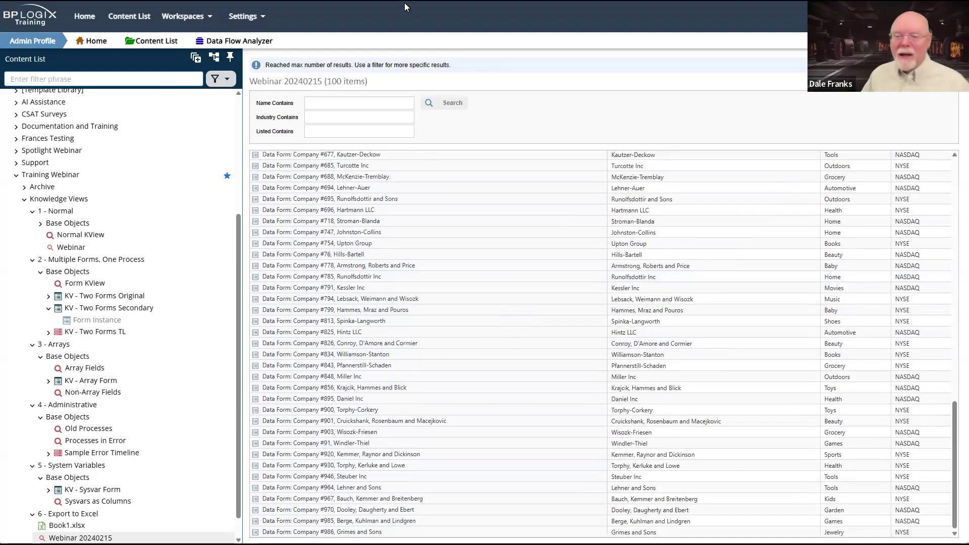
triple_click(337, 82)
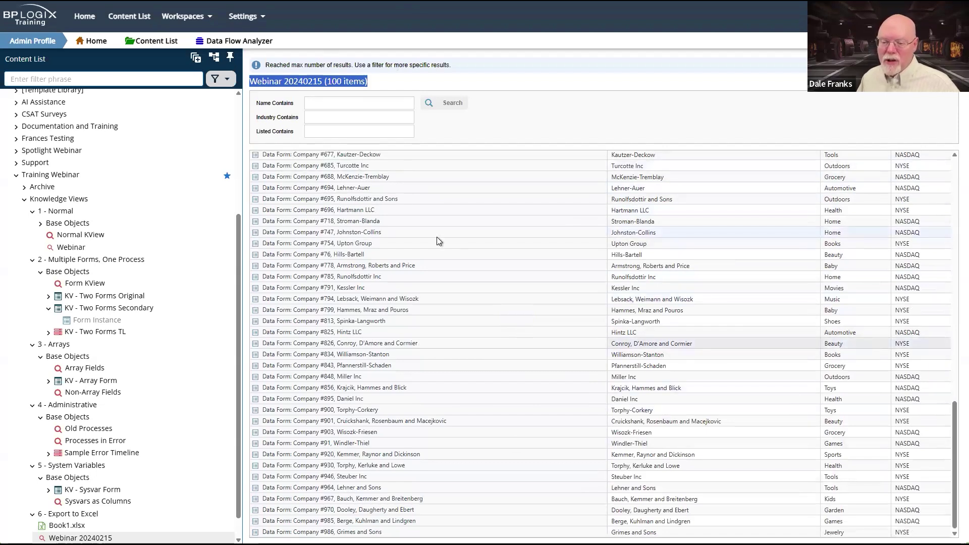
scroll(437, 242, up, 15)
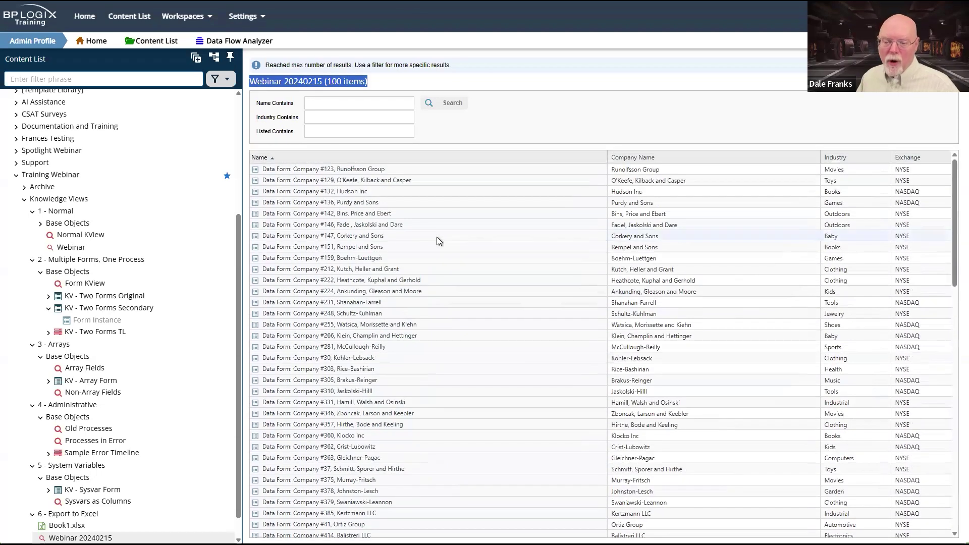
click(337, 100)
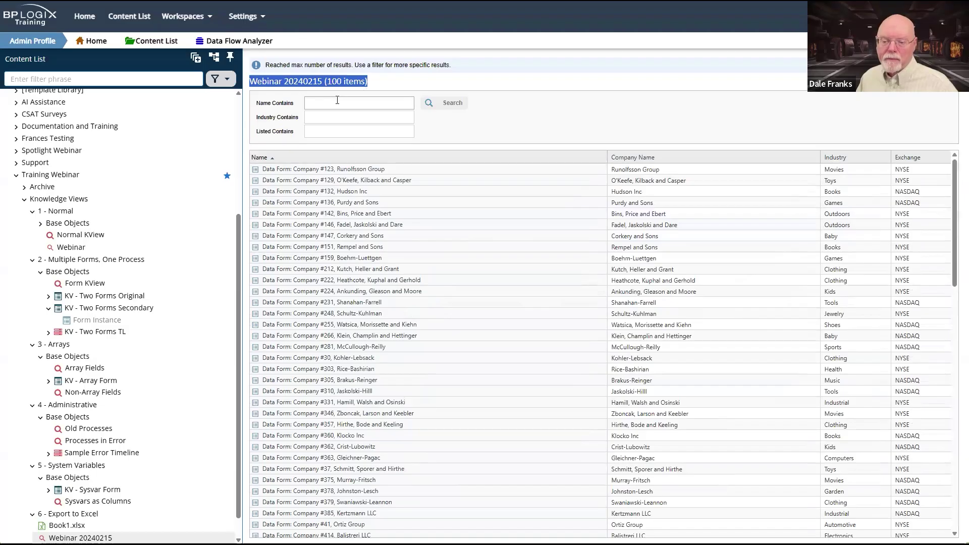
click(337, 100)
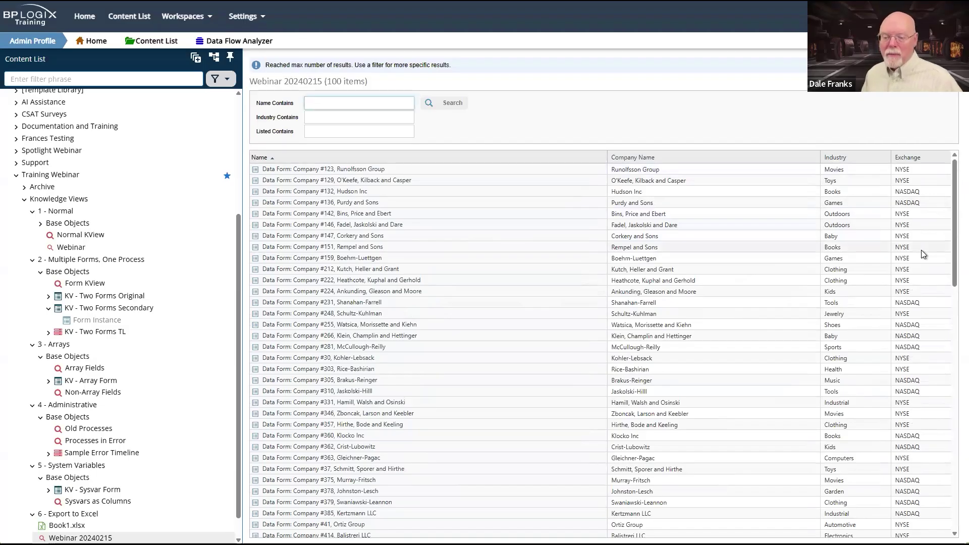
Step: Filter Webinar 20240215 to names containing "grant" and save the results as an Excel export
text(grant)
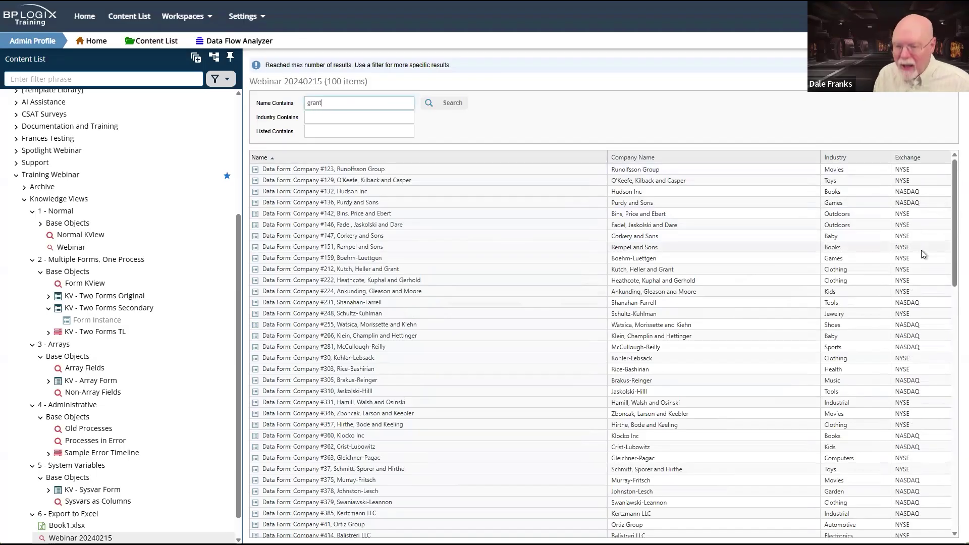
click(438, 101)
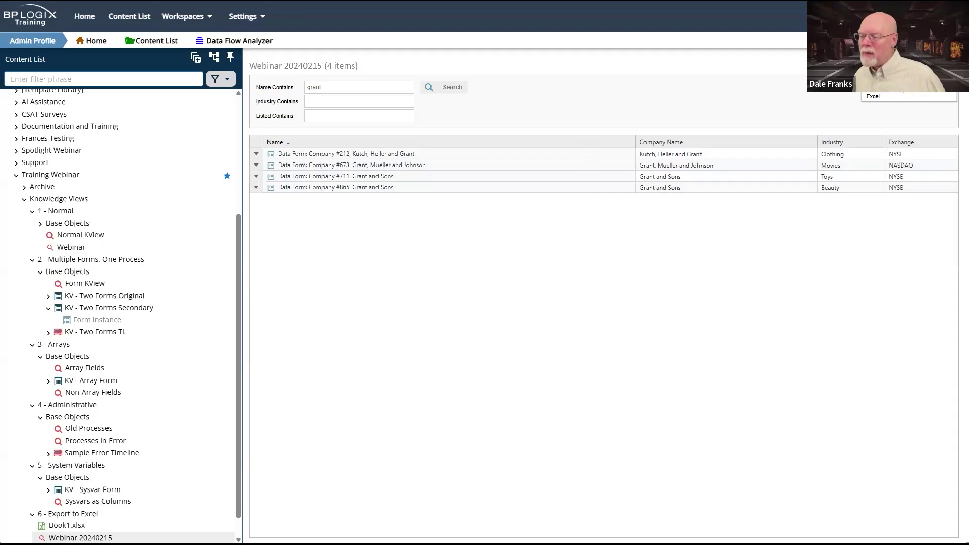
click(865, 83)
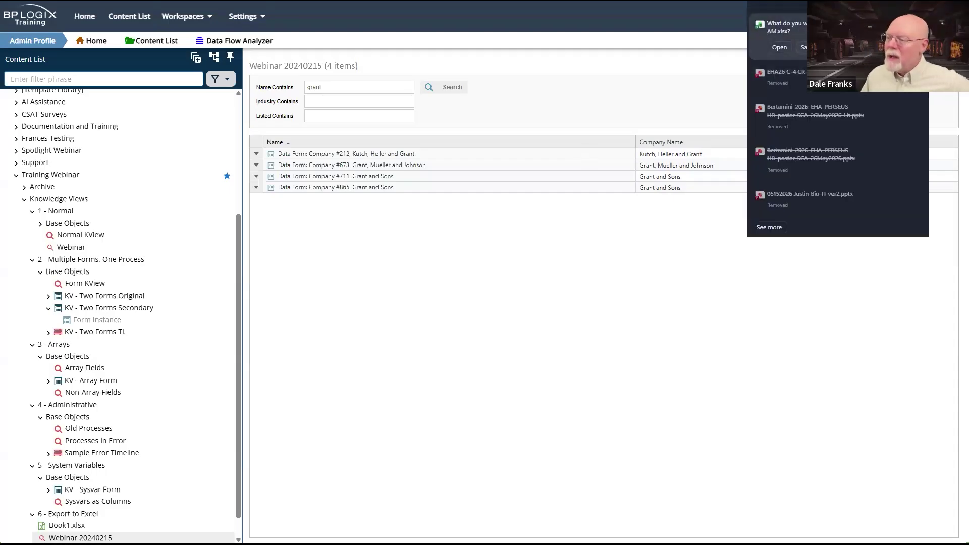
click(805, 47)
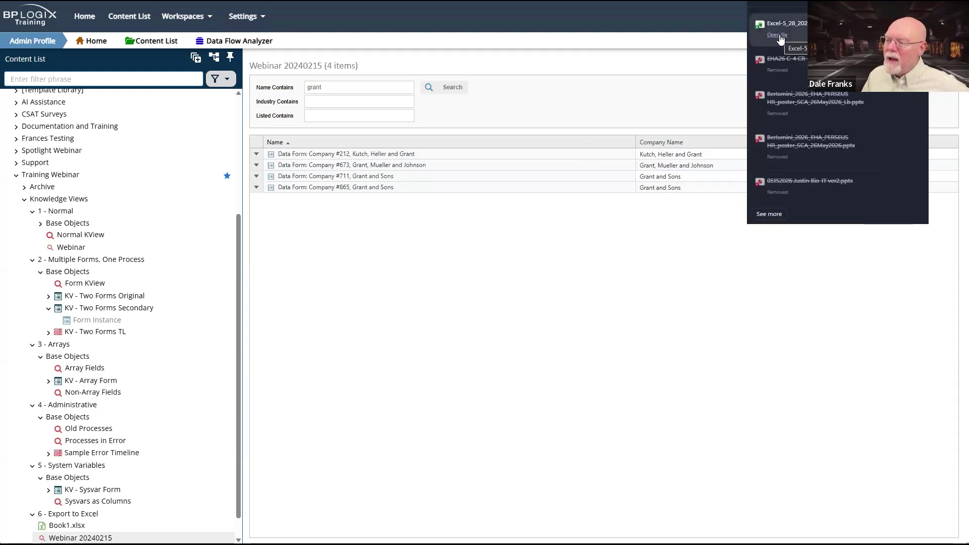
Step: Open the exported workbook in Excel and enable editing for it
click(780, 34)
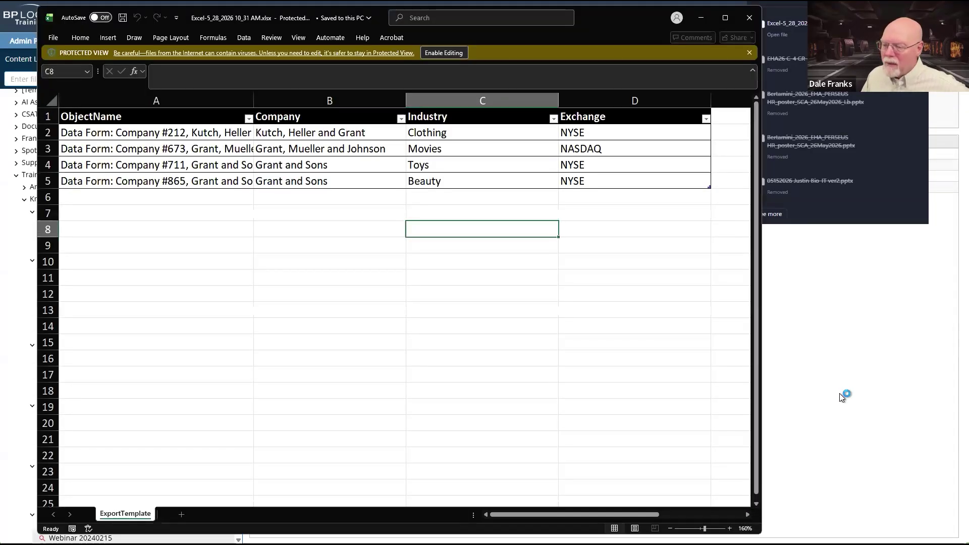
click(162, 230)
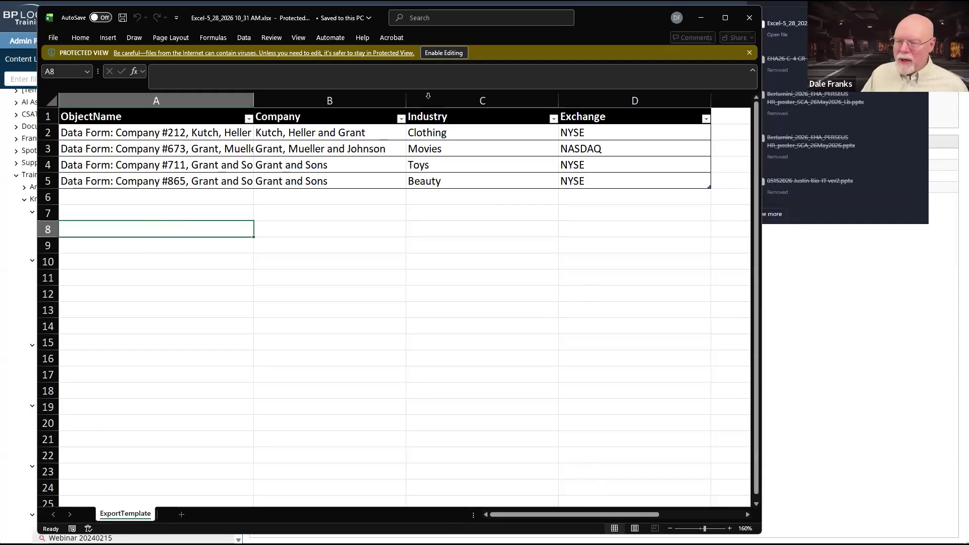
click(443, 53)
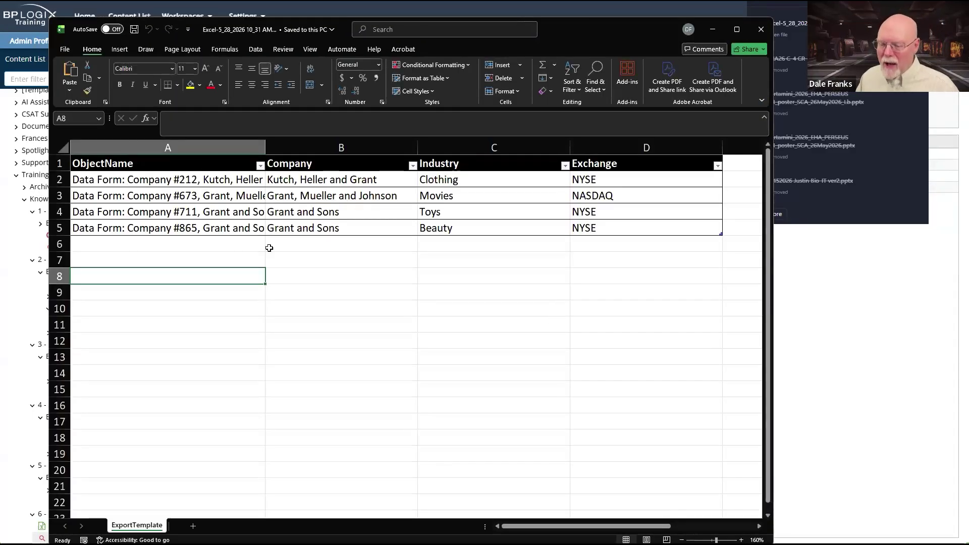
click(347, 211)
click(328, 243)
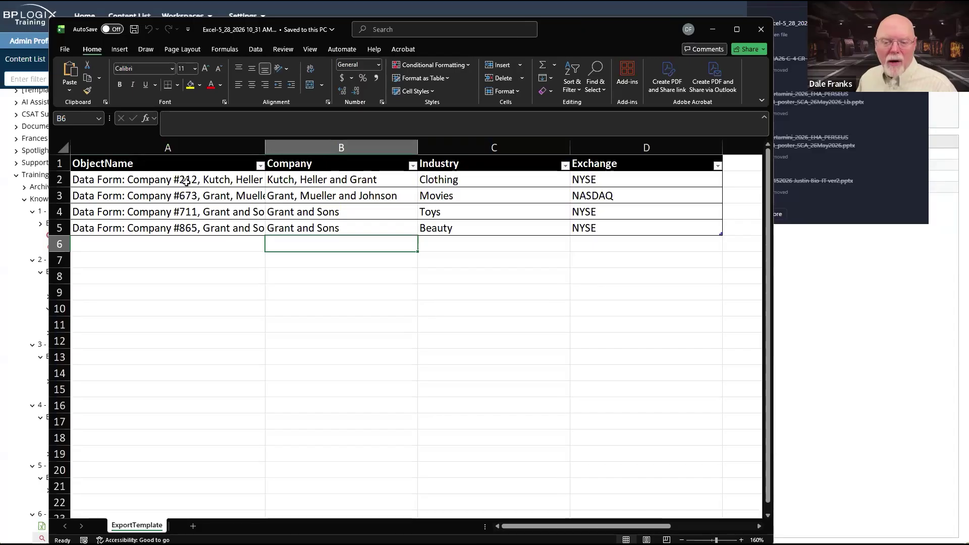
Step: Widen the ObjectName column to fit its full entries, and close the workbook without saving
drag(187, 182, 228, 230)
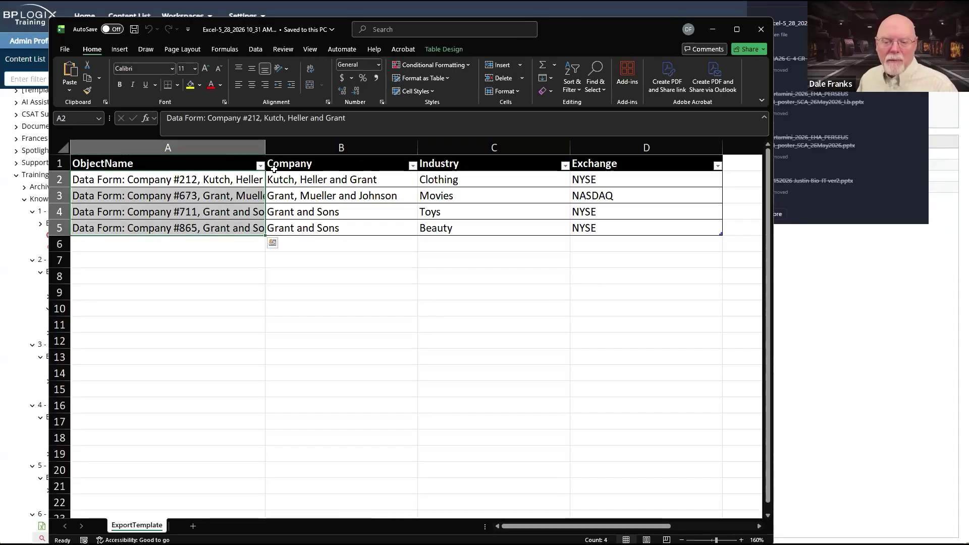
drag(265, 147, 372, 139)
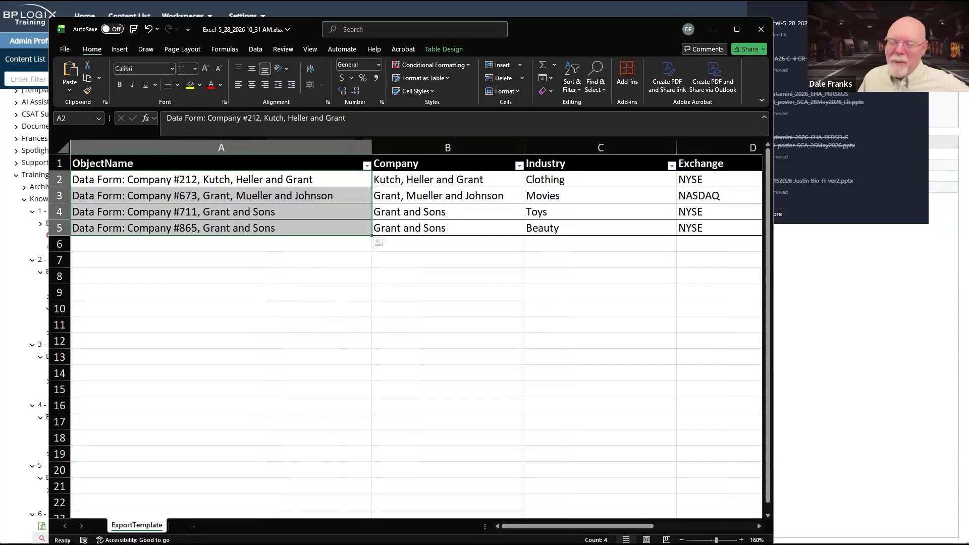
click(765, 31)
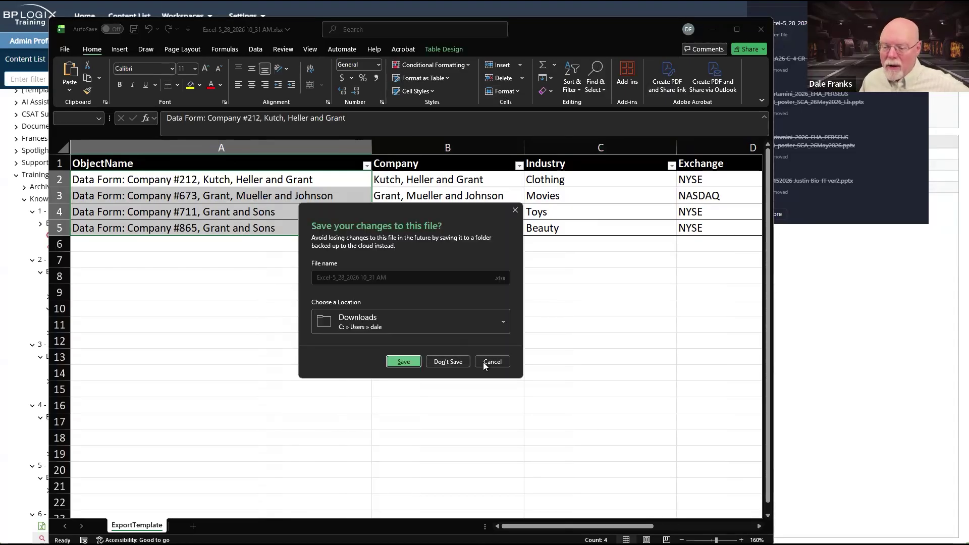
click(492, 361)
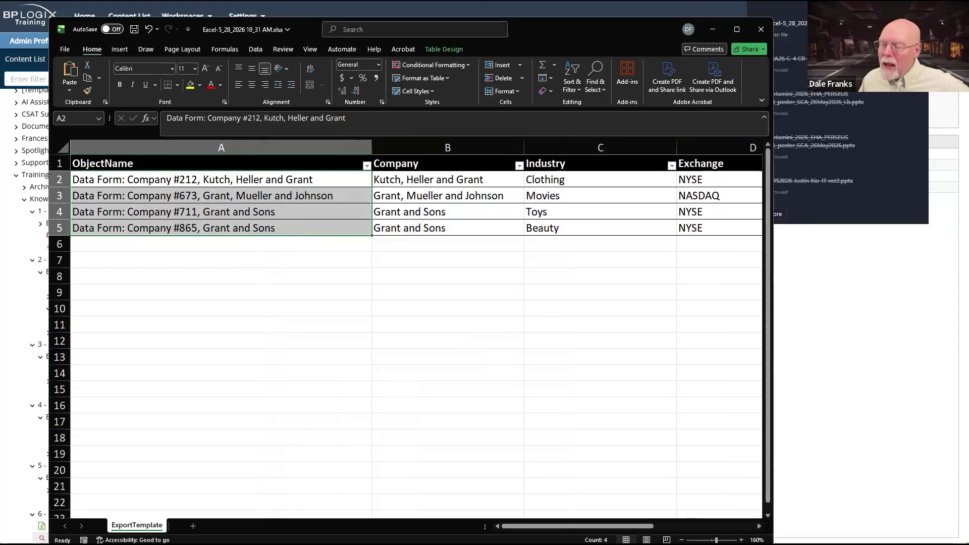
click(764, 31)
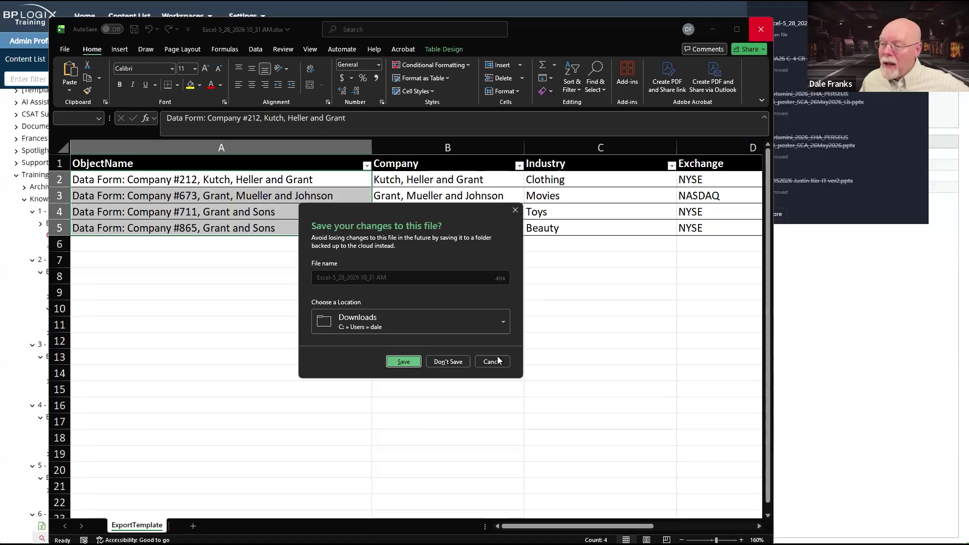
click(459, 362)
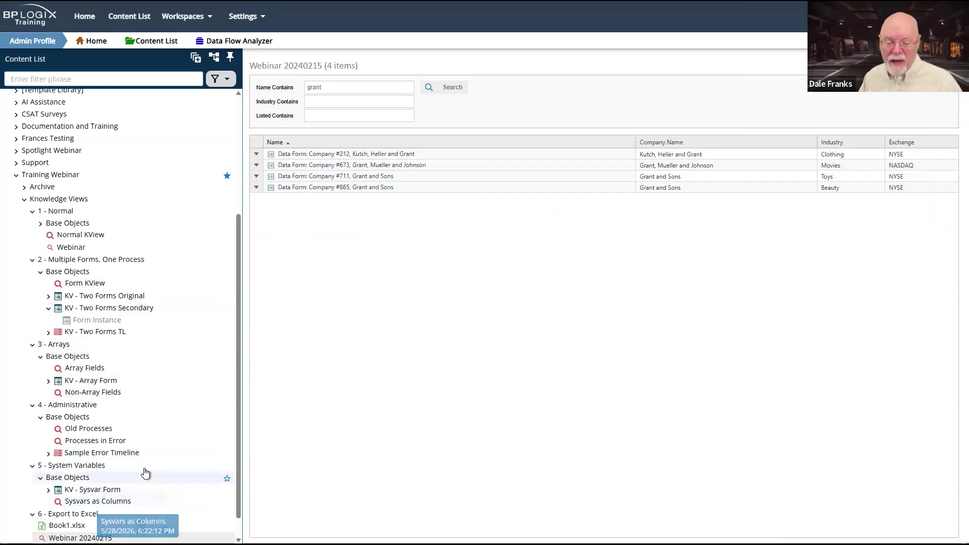
Step: Duplicate the Webinar 20240215 knowledge view within the 6 - Export to Excel folder
scroll(146, 469, down, 1)
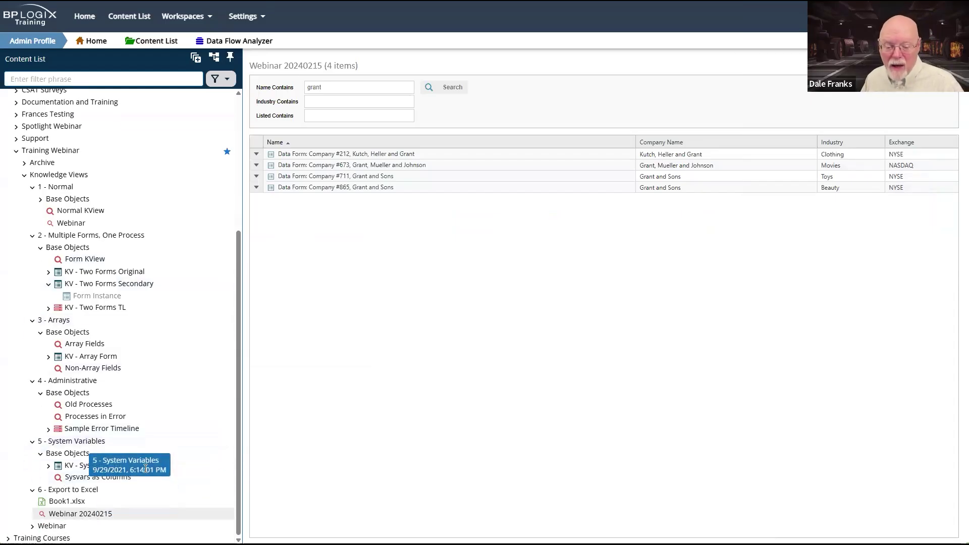
click(57, 515)
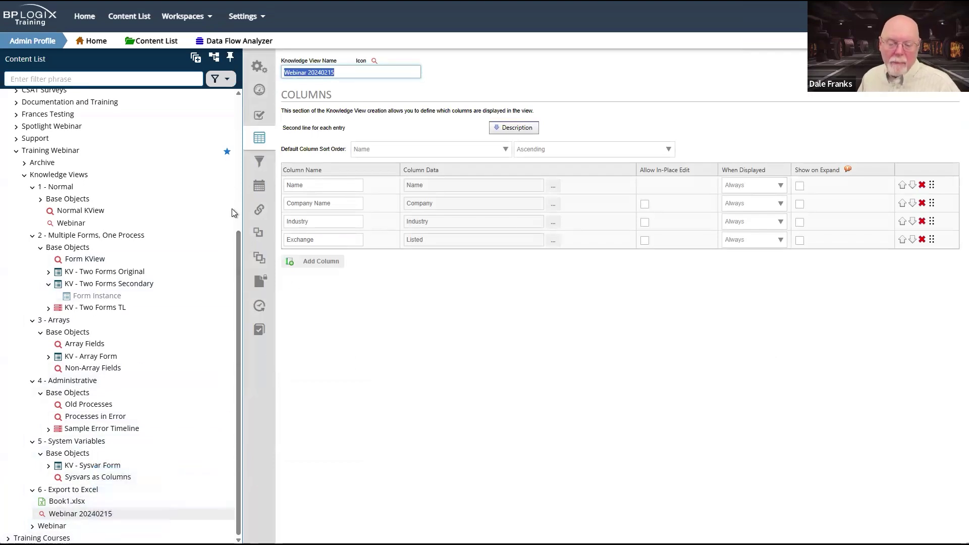
click(80, 490)
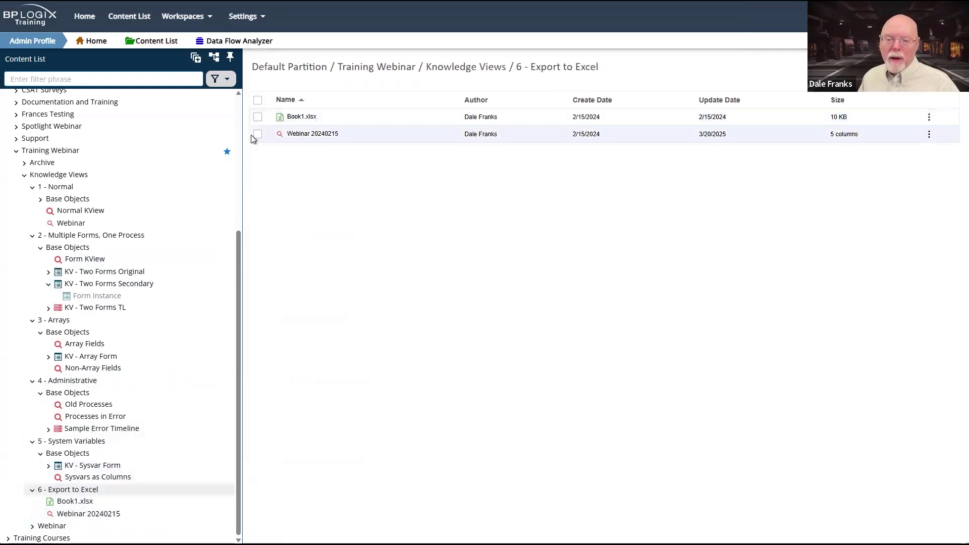
click(257, 134)
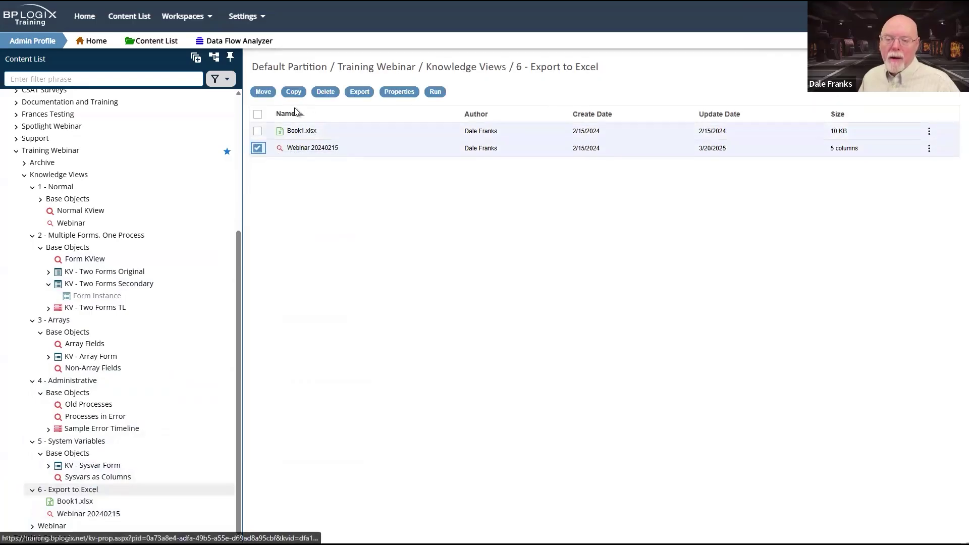
click(294, 93)
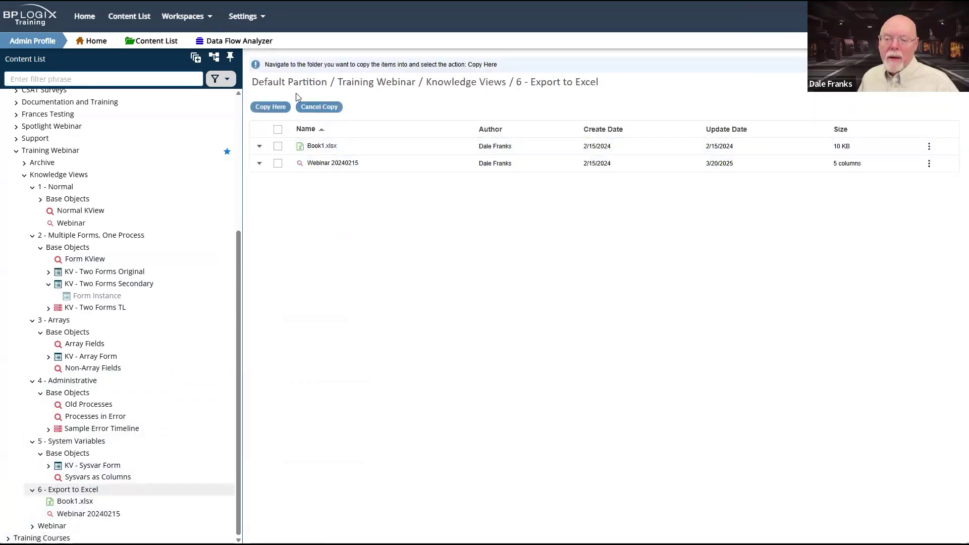
click(267, 108)
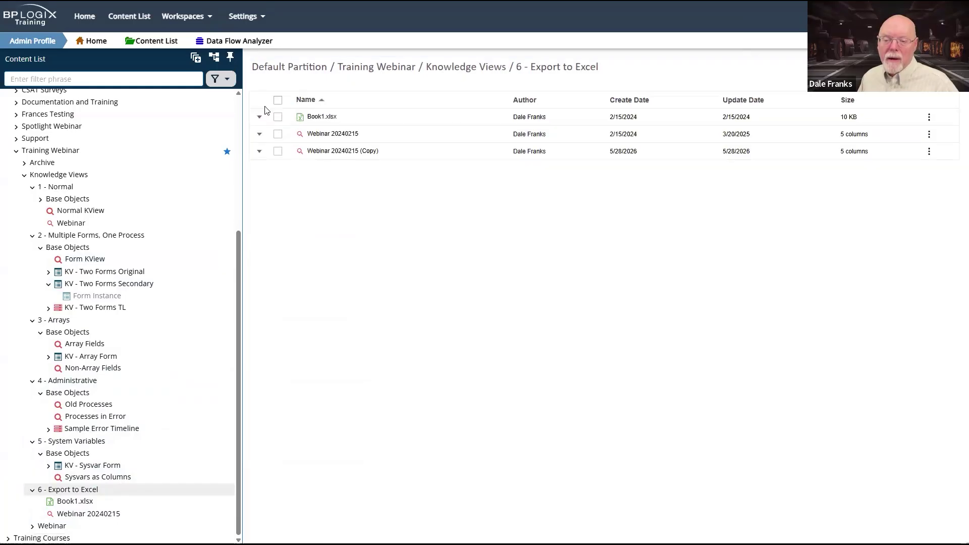
Step: Open the Webinar 20240215 (Copy) definition and review its Properties and Options
right_click(350, 152)
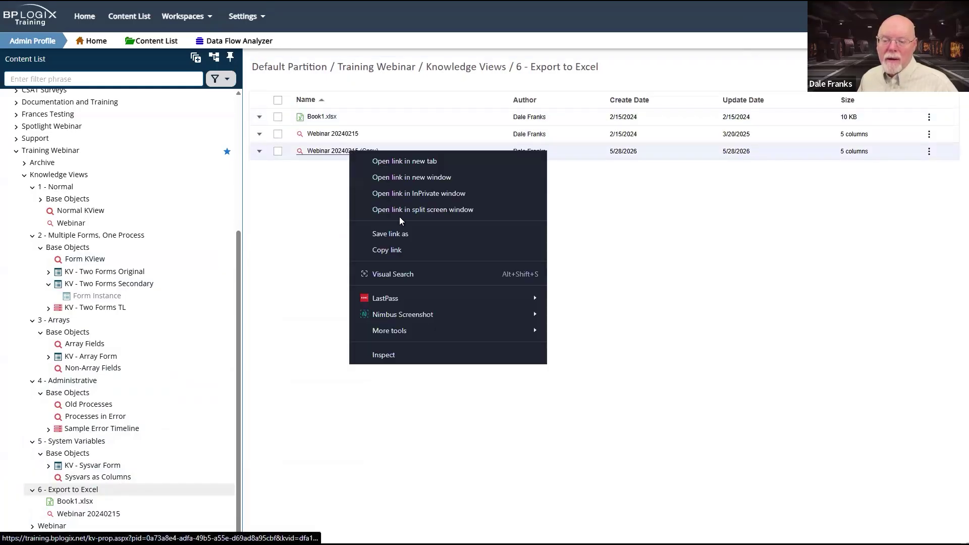
click(328, 156)
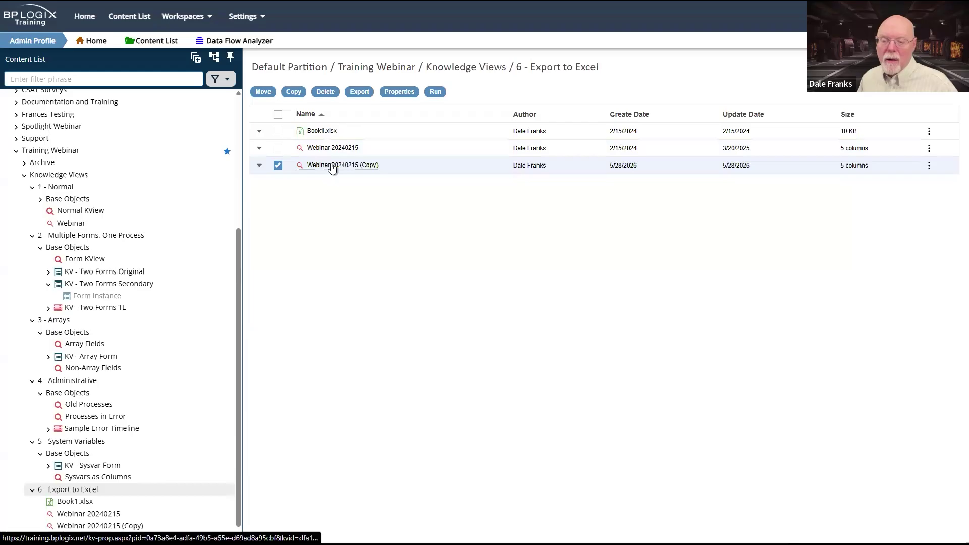
click(332, 166)
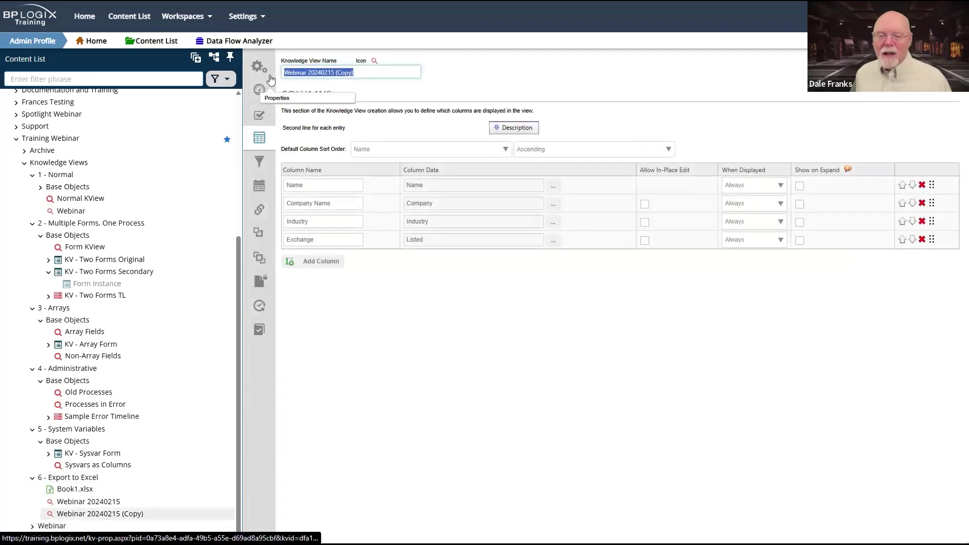
click(259, 66)
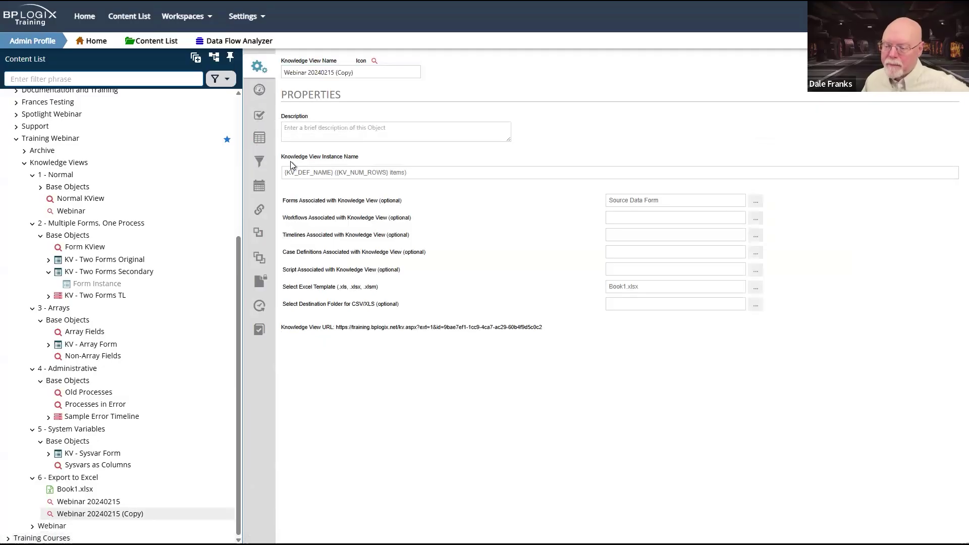
click(259, 116)
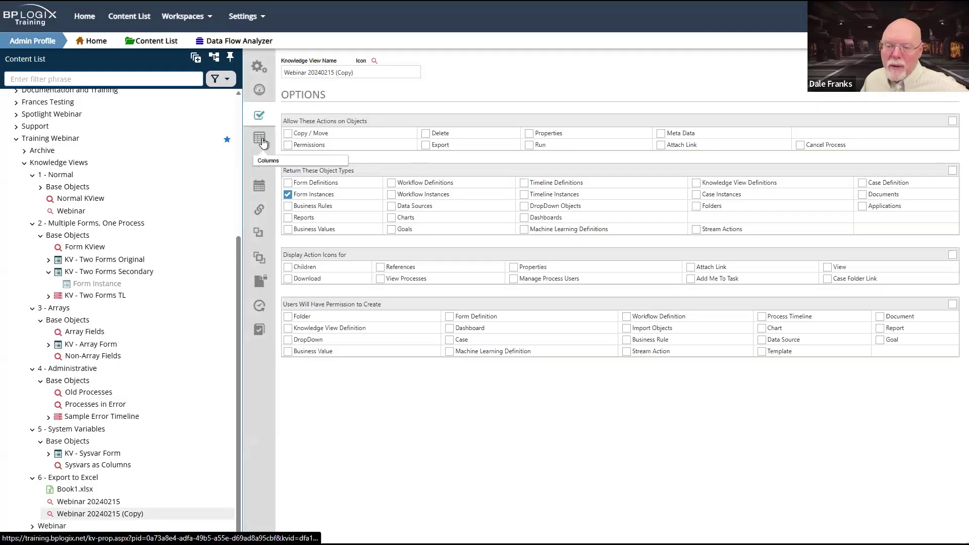
click(263, 143)
Step: Turn off Show Export to Excel Icon and turn on Show Export to CSV Icon for the copy, and run it
click(263, 88)
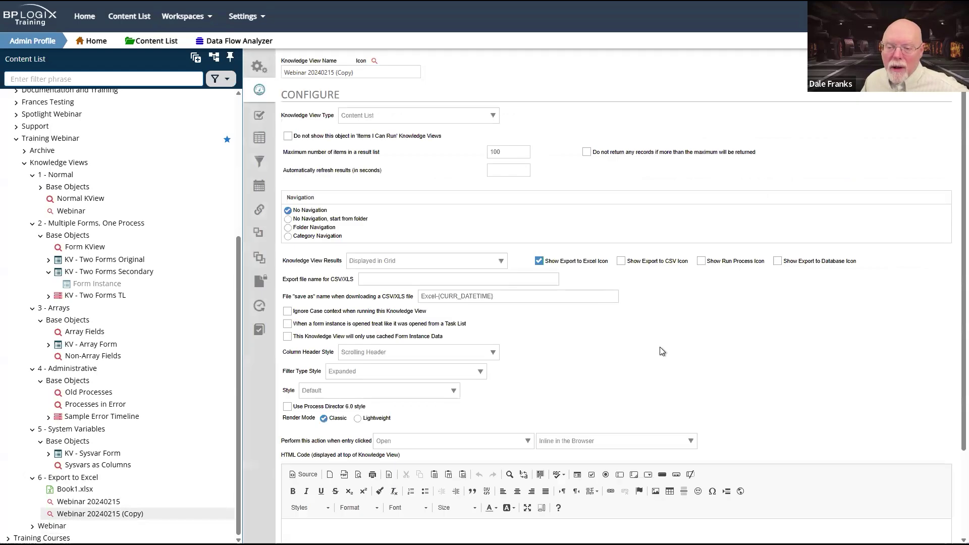
click(539, 261)
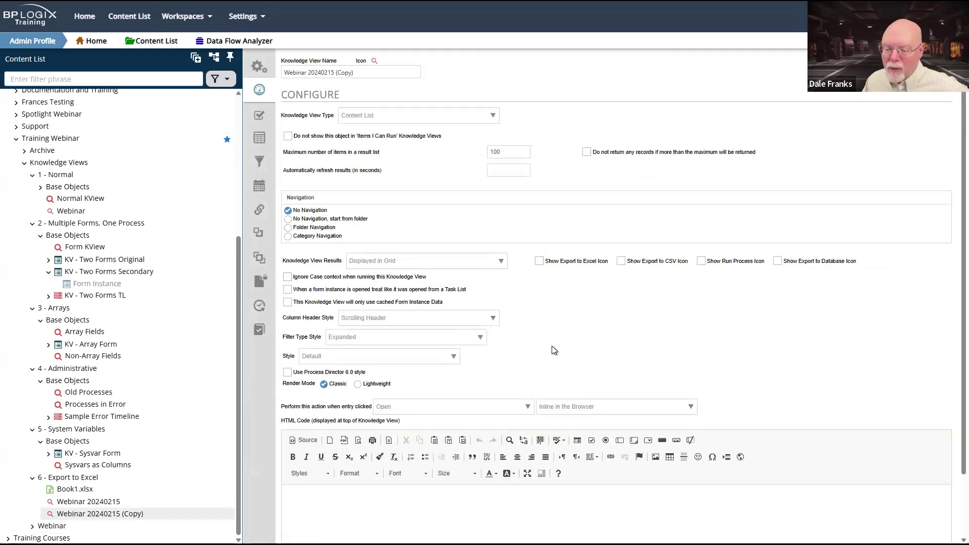
click(622, 262)
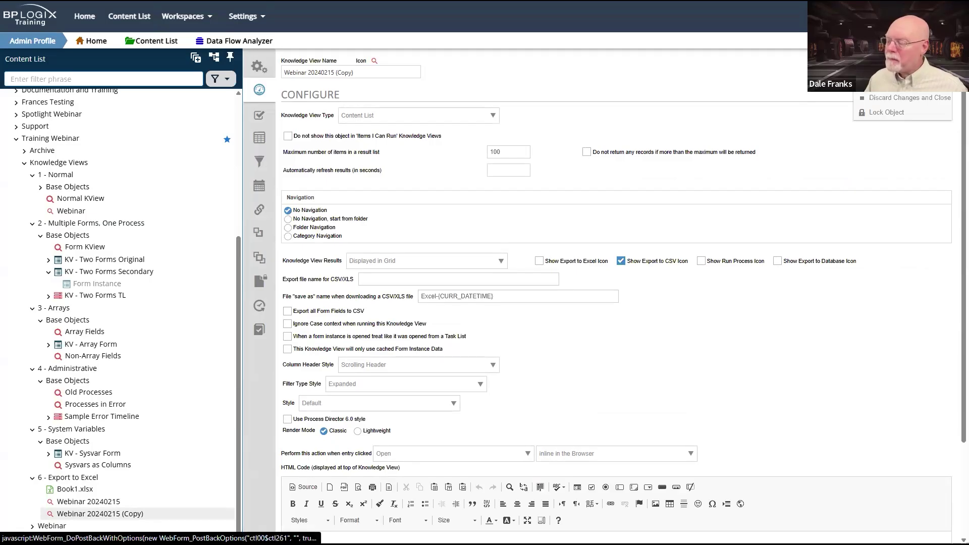
click(904, 83)
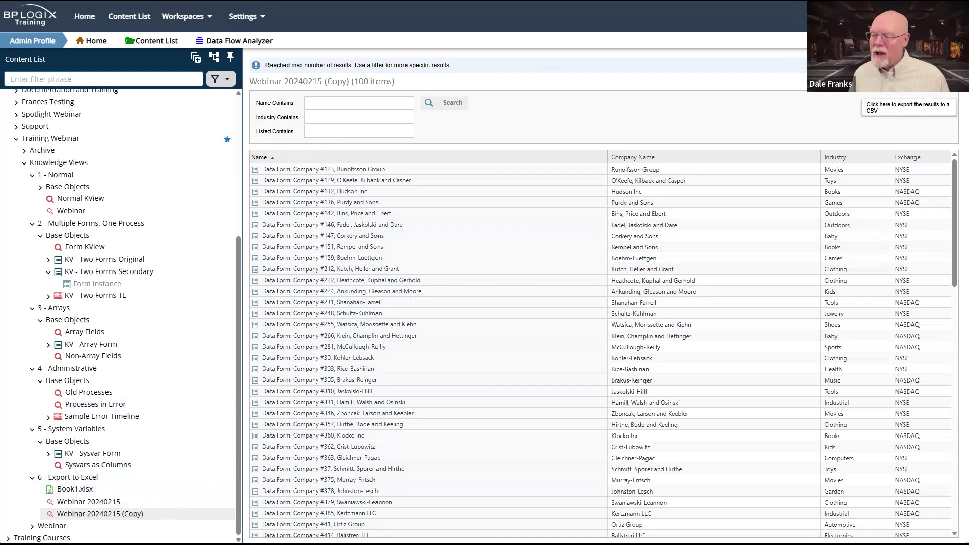
Step: Export the unfiltered results of Webinar 20240215 (Copy) to CSV, and open the saved file in Excel
click(944, 95)
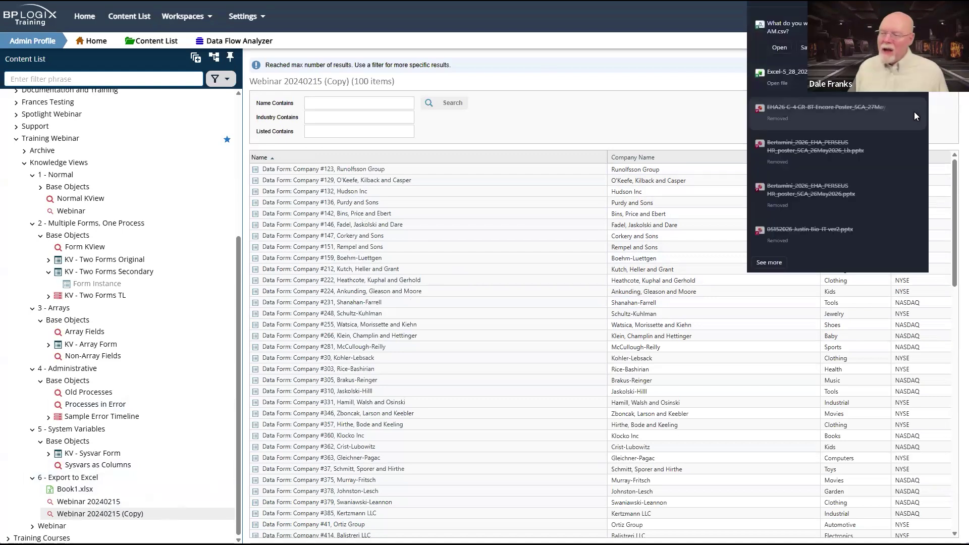
click(811, 48)
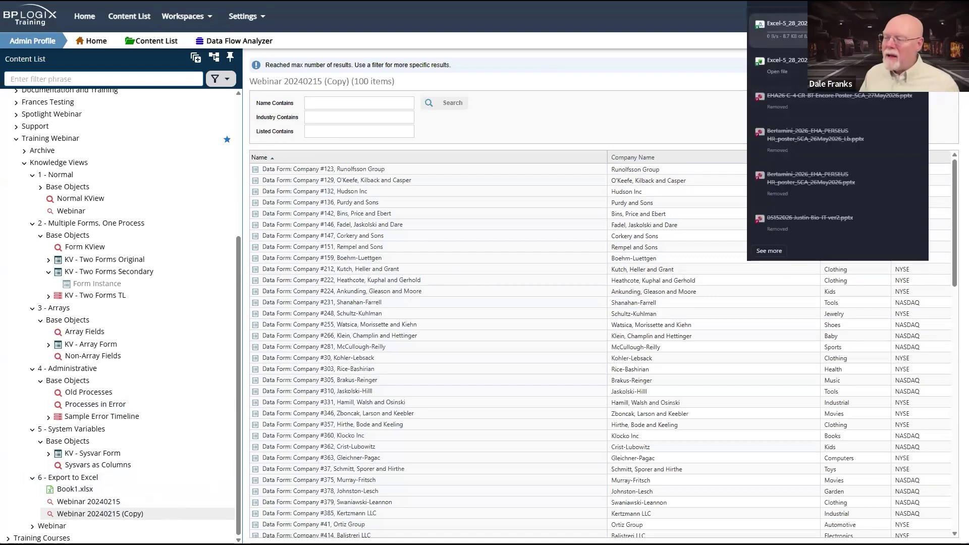
click(777, 40)
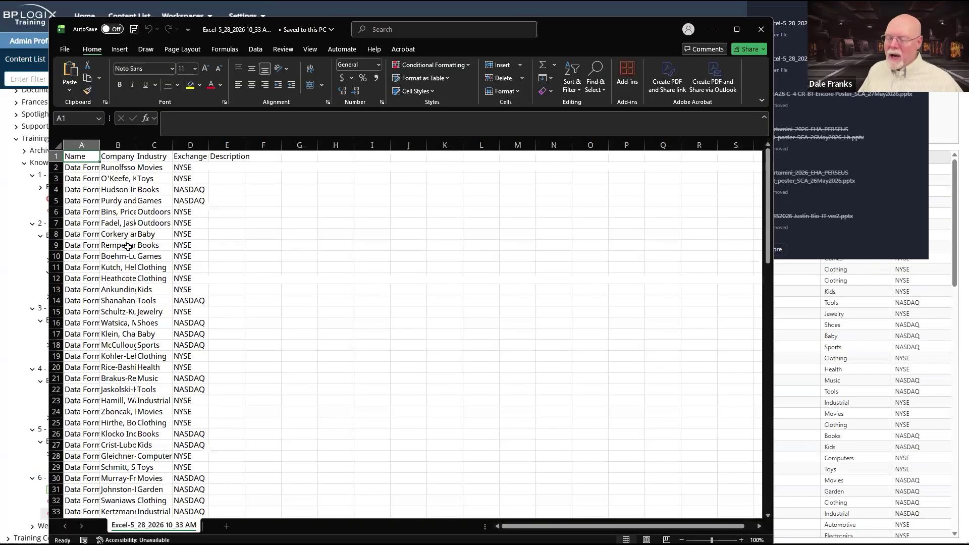
Step: Fit columns A to D of the exported CSV to their contents and examine the company rows
mouse_move(82, 145)
mouse_down()
mouse_move(212, 144)
mouse_move(178, 144)
mouse_up()
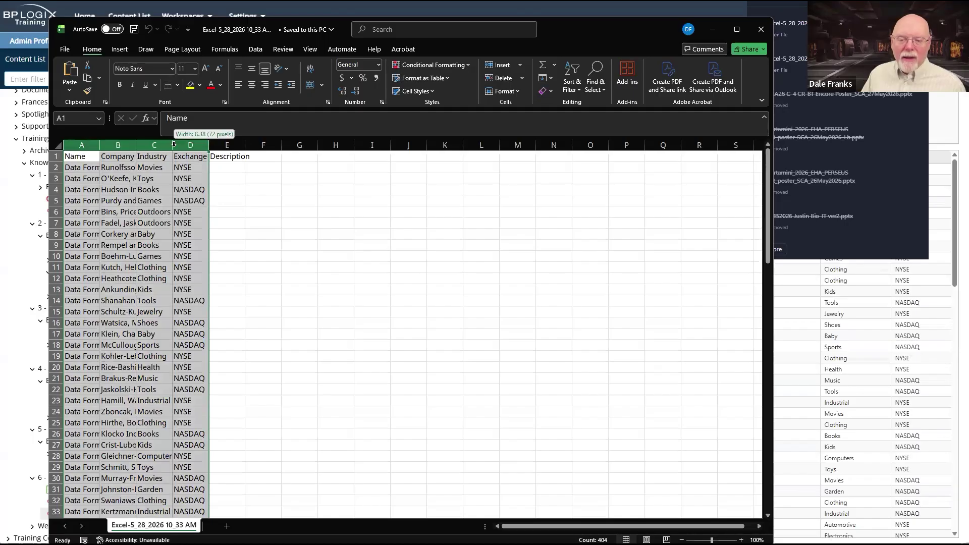
double_click(173, 145)
click(613, 391)
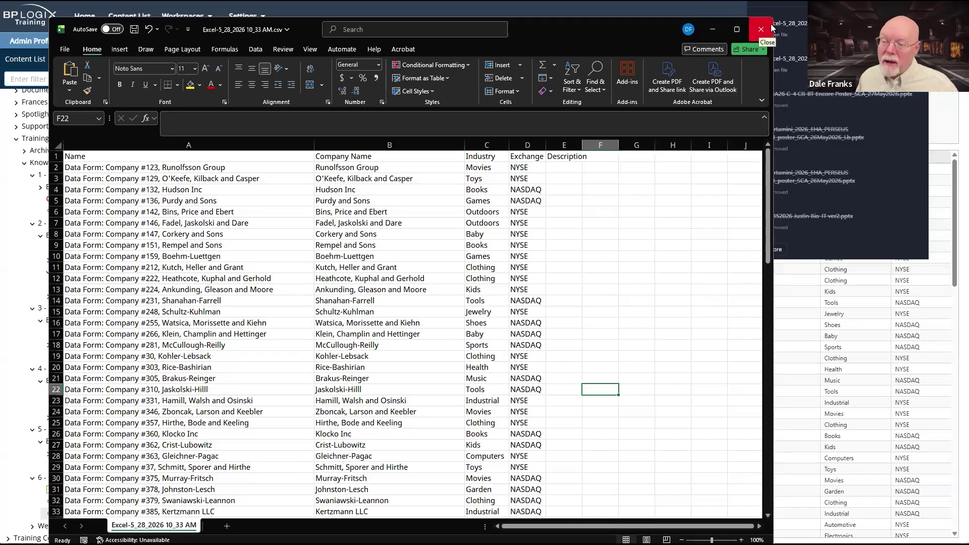
scroll(253, 222, down, 20)
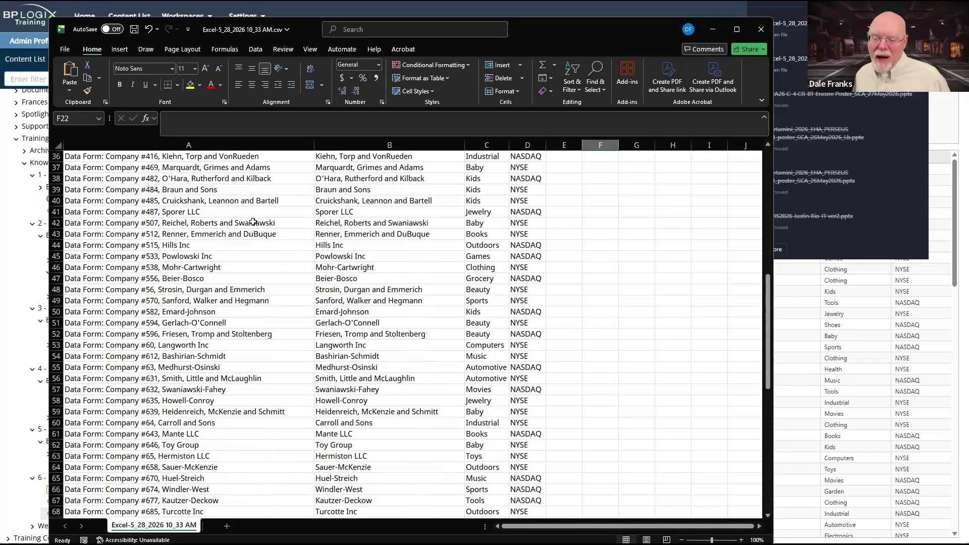
Step: Look through the exported CSV rows and save the file in Downloads as an Excel Workbook (*.xlsx) under its existing name
scroll(253, 222, up, 20)
scroll(253, 222, up, 10)
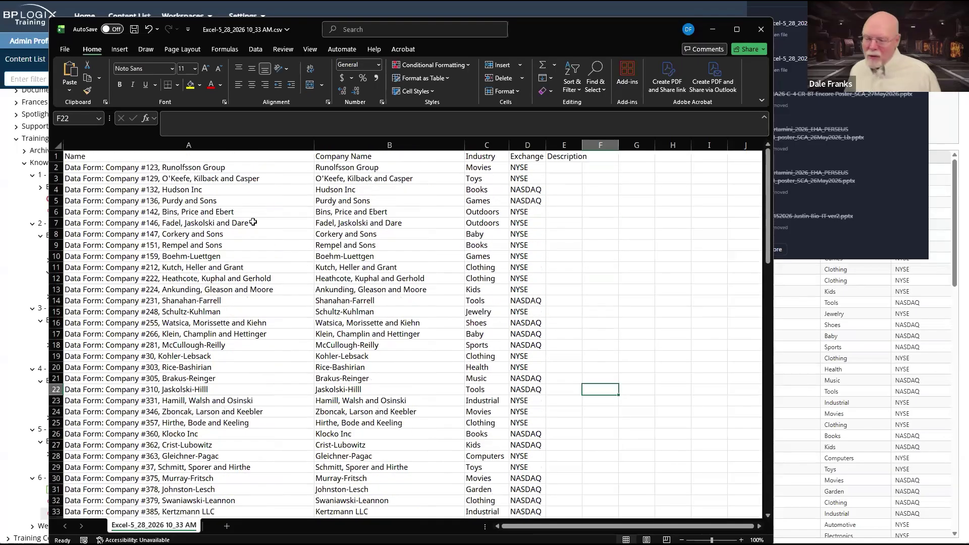
scroll(253, 222, down, 20)
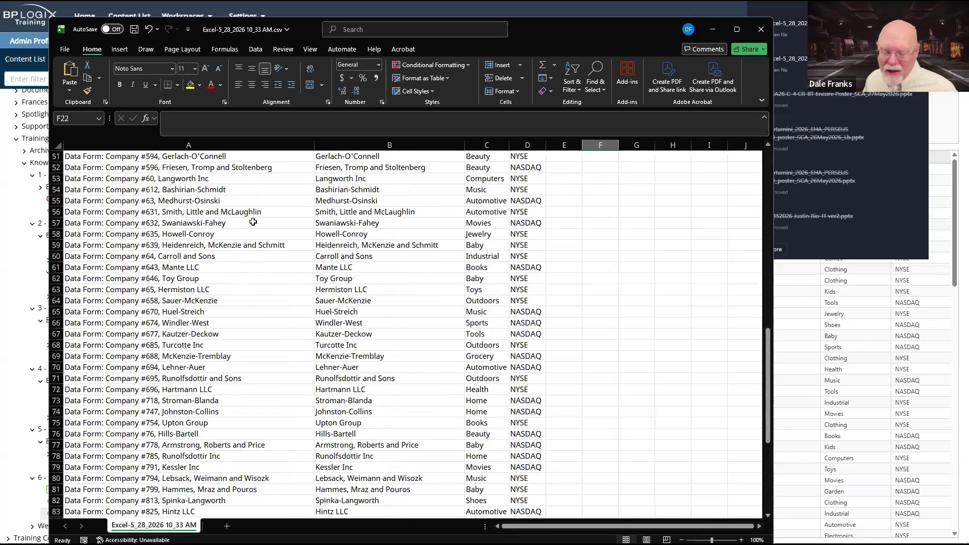
scroll(253, 222, up, 20)
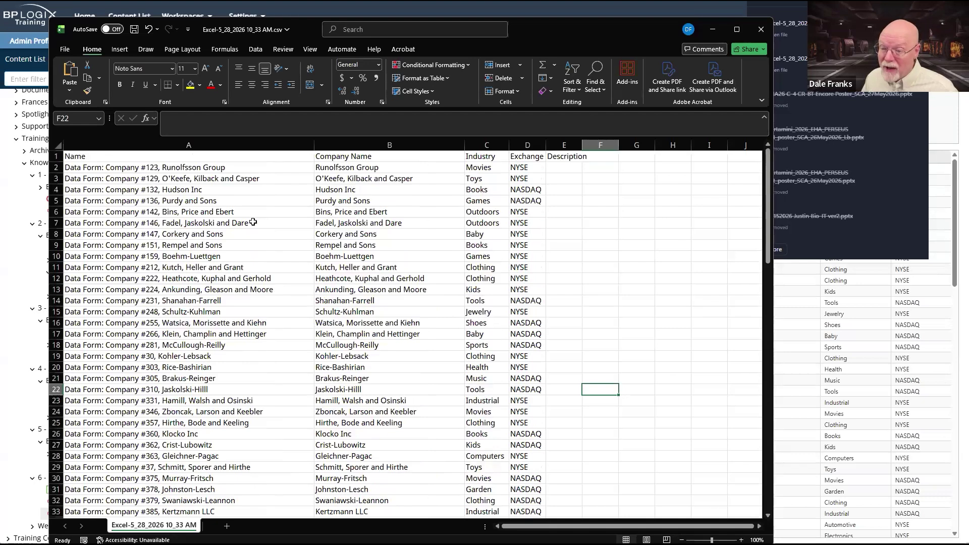
click(65, 50)
click(83, 182)
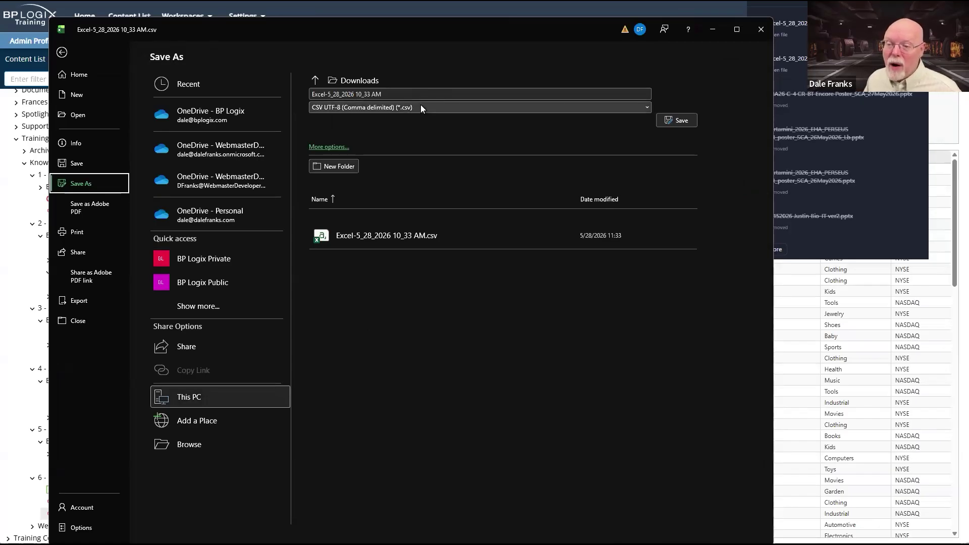
click(421, 104)
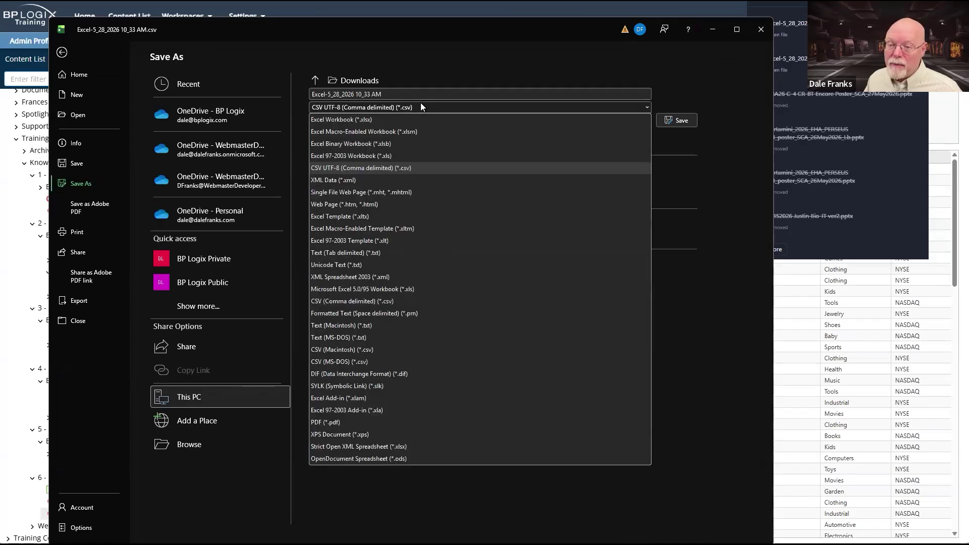
click(377, 120)
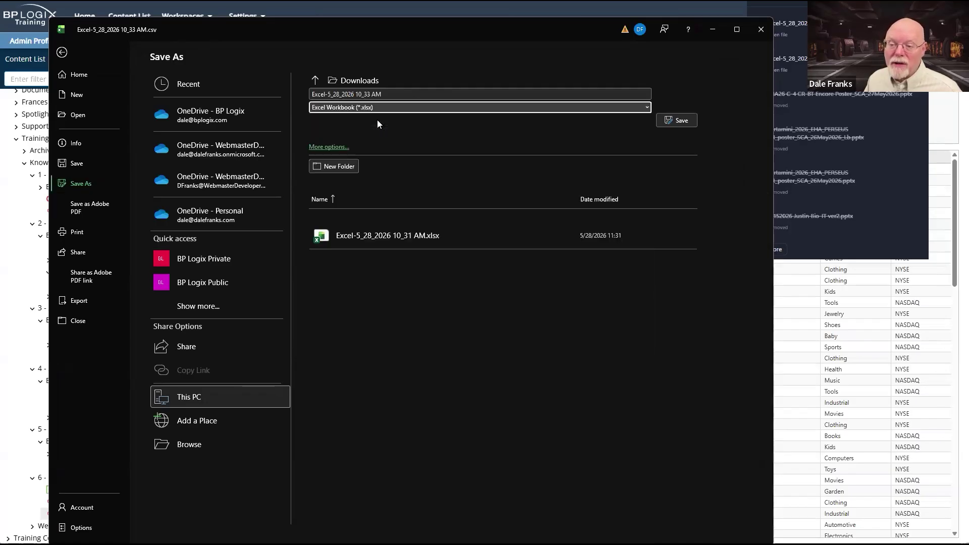
click(677, 120)
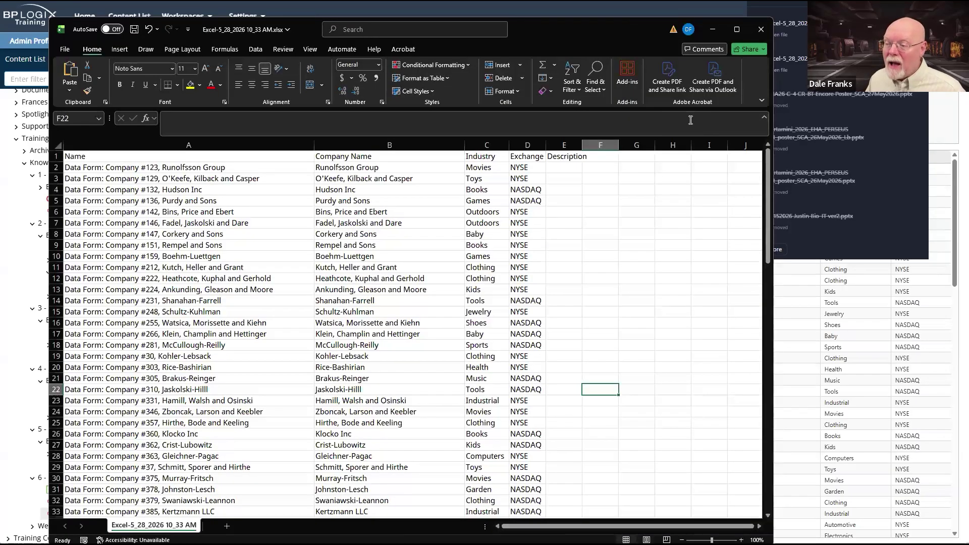
Step: Examine the header row and company data ranges in the saved workbook, and close Excel
click(222, 485)
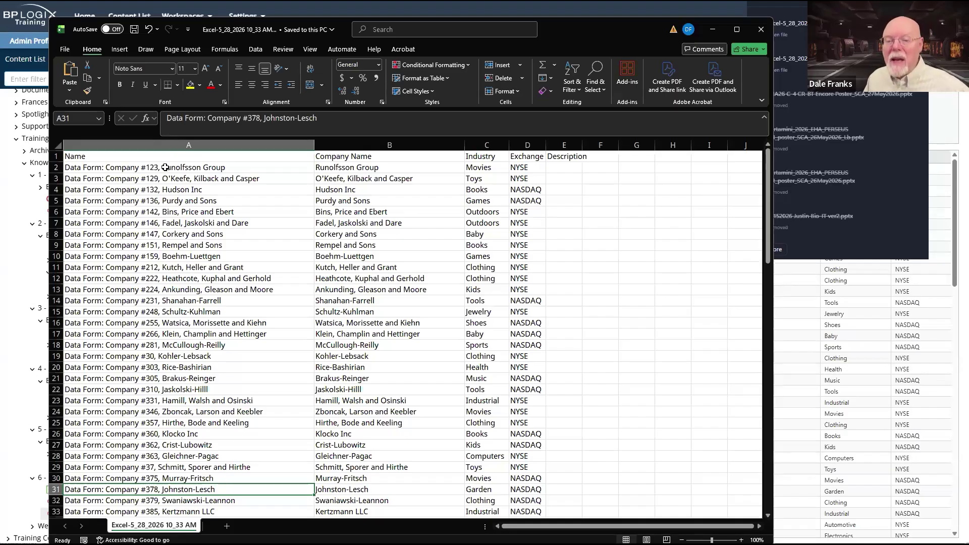
drag(159, 159, 479, 435)
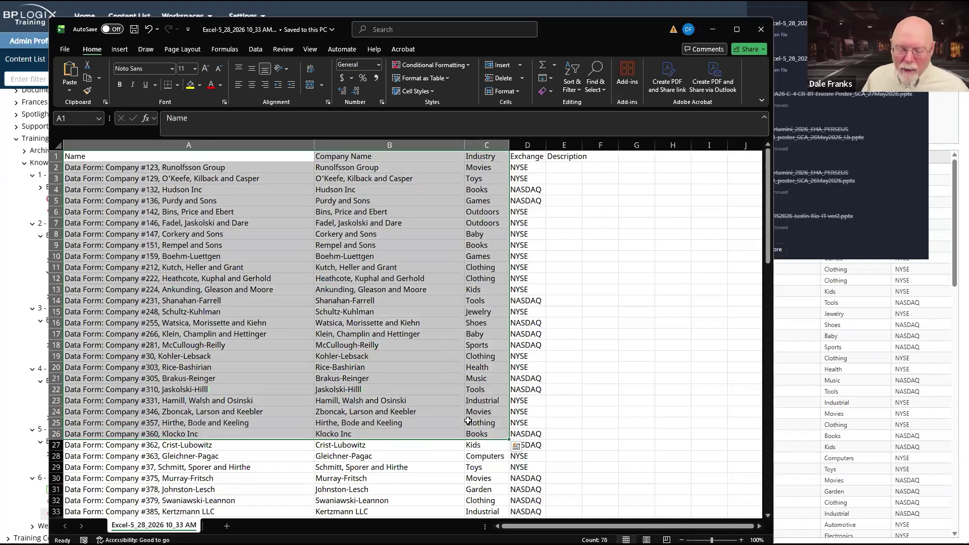
click(347, 190)
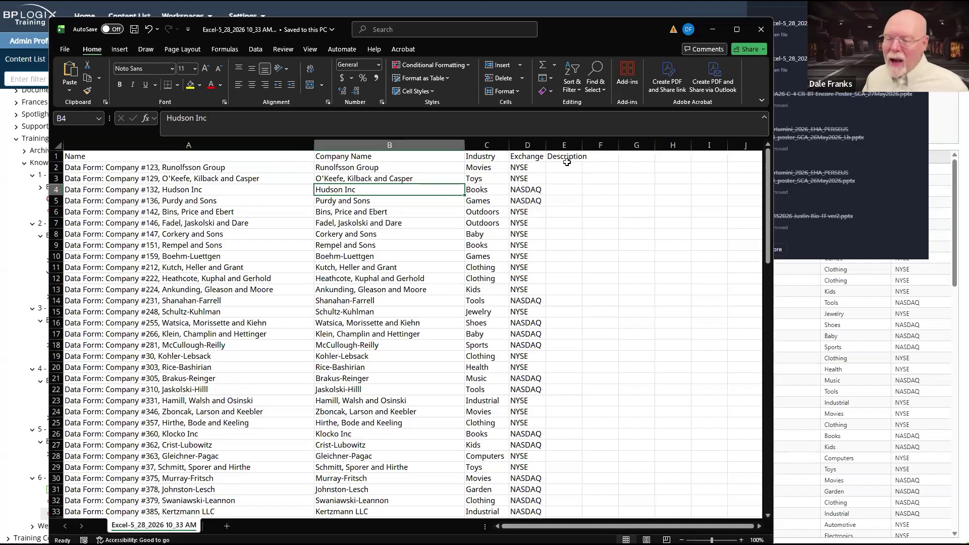
drag(563, 153, 145, 160)
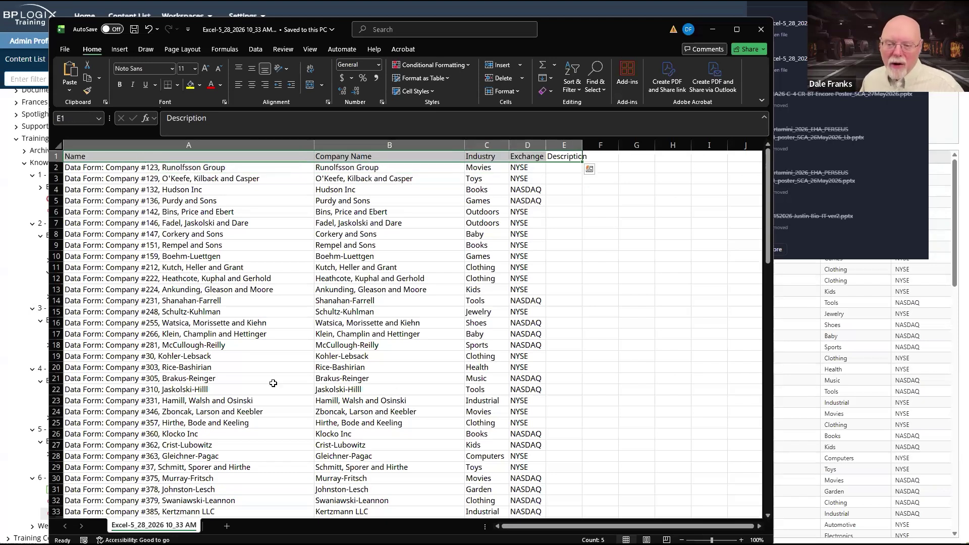
drag(122, 156, 522, 443)
click(374, 303)
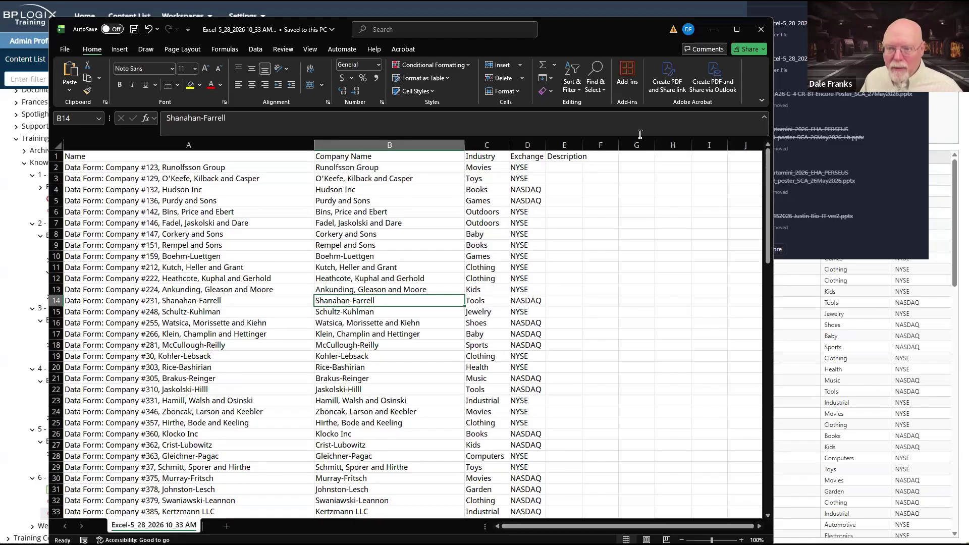
click(761, 31)
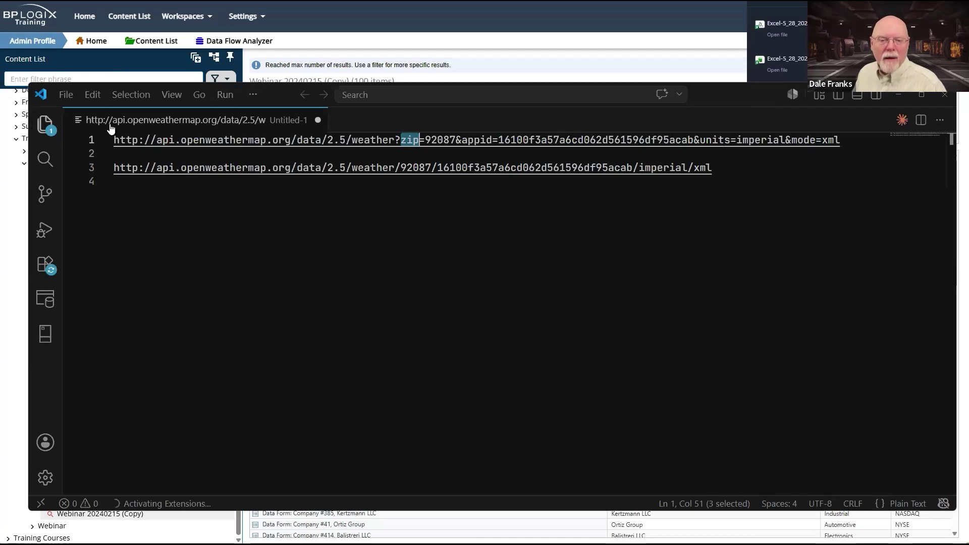
Step: In Visual Studio Code, discard the untitled file and open Excel-5_28_2026 10_33 AM.csv from the Downloads folder
click(319, 120)
click(508, 316)
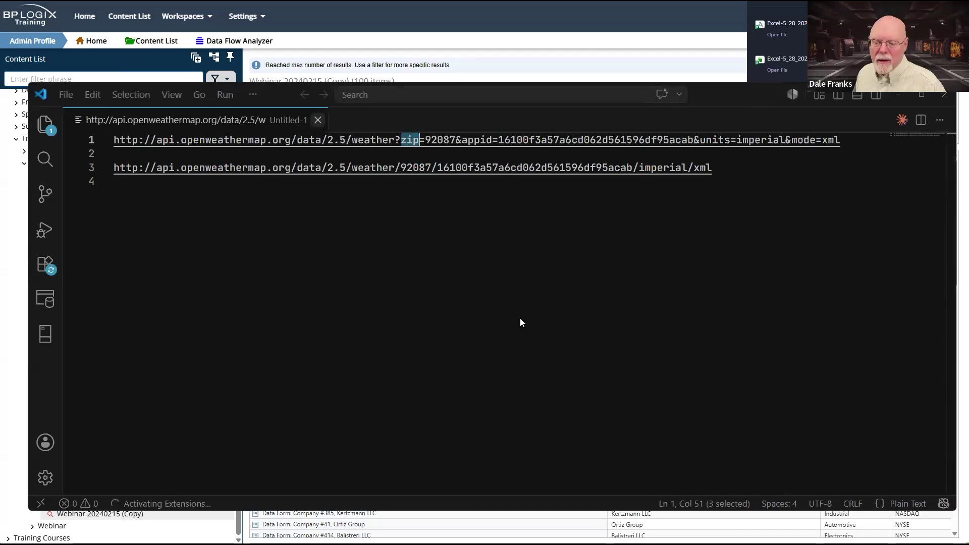
click(66, 94)
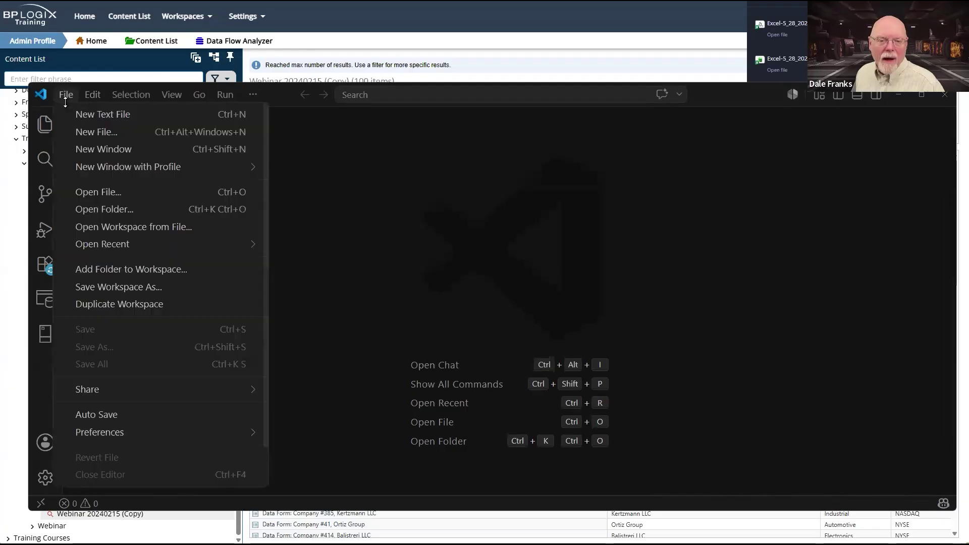
click(111, 192)
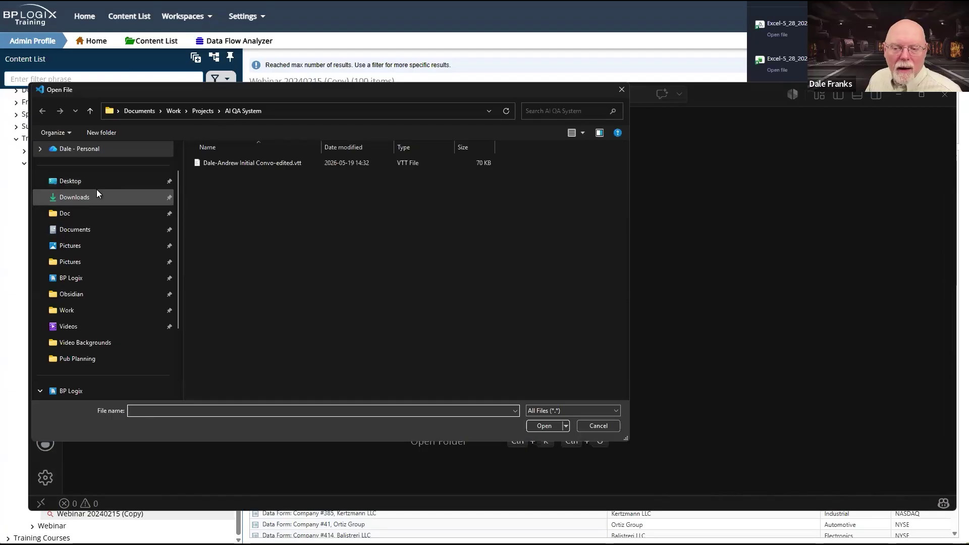
scroll(104, 202, down, 2)
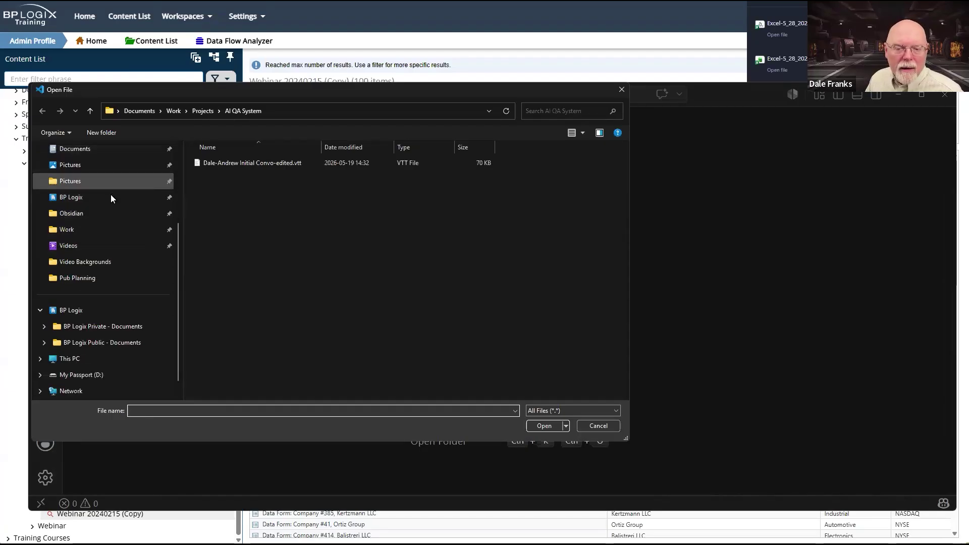
scroll(96, 228, up, 3)
click(93, 232)
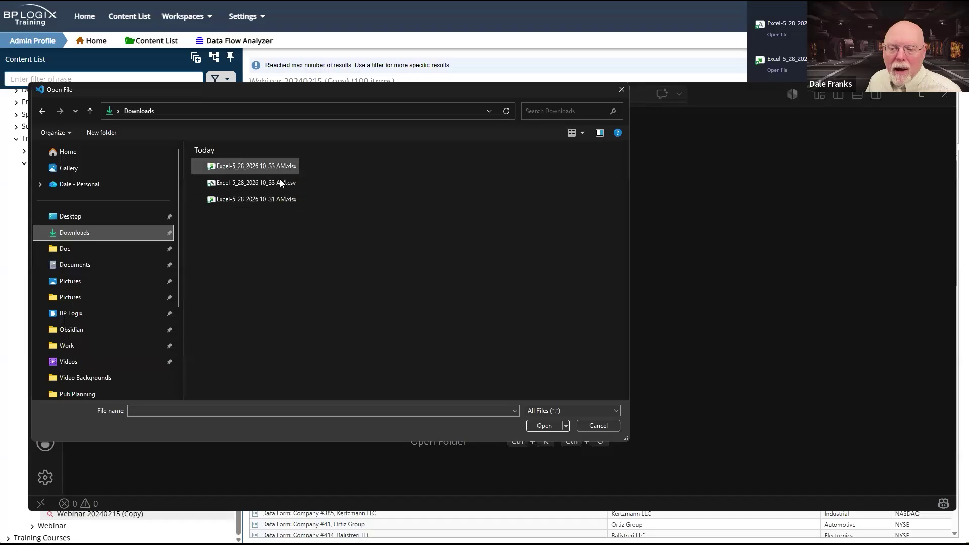
double_click(260, 184)
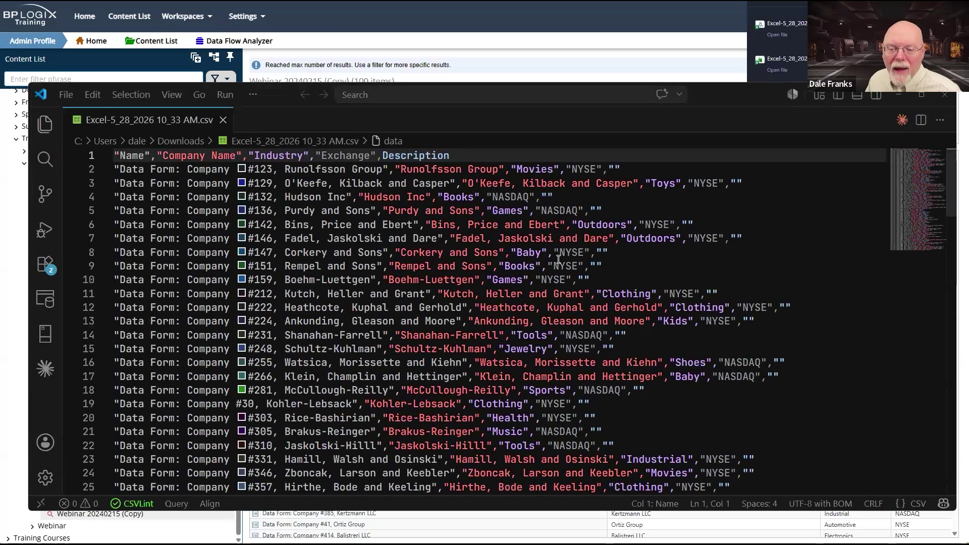
Step: Examine the raw comma-separated company rows through to the end of the CSV file, and close Visual Studio Code
scroll(715, 220, down, 10)
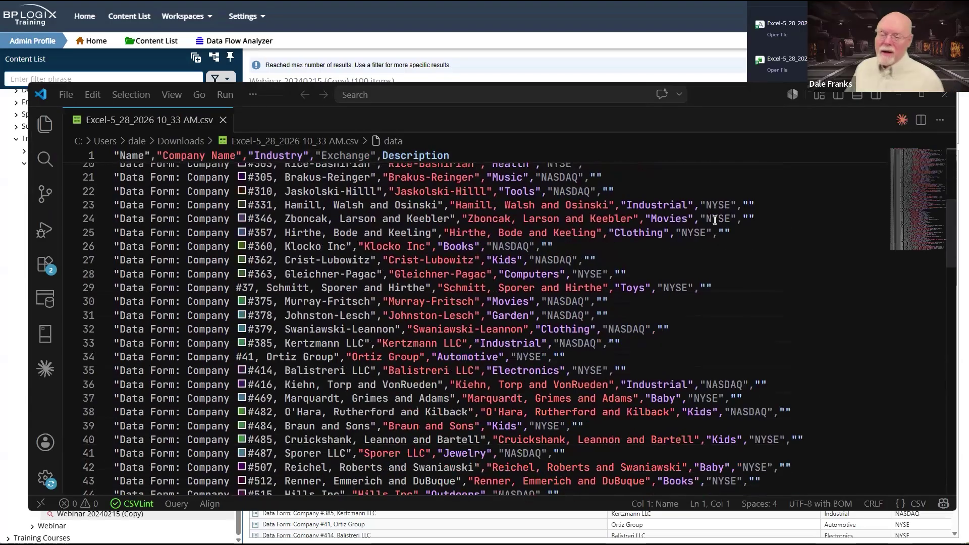
scroll(714, 221, down, 18)
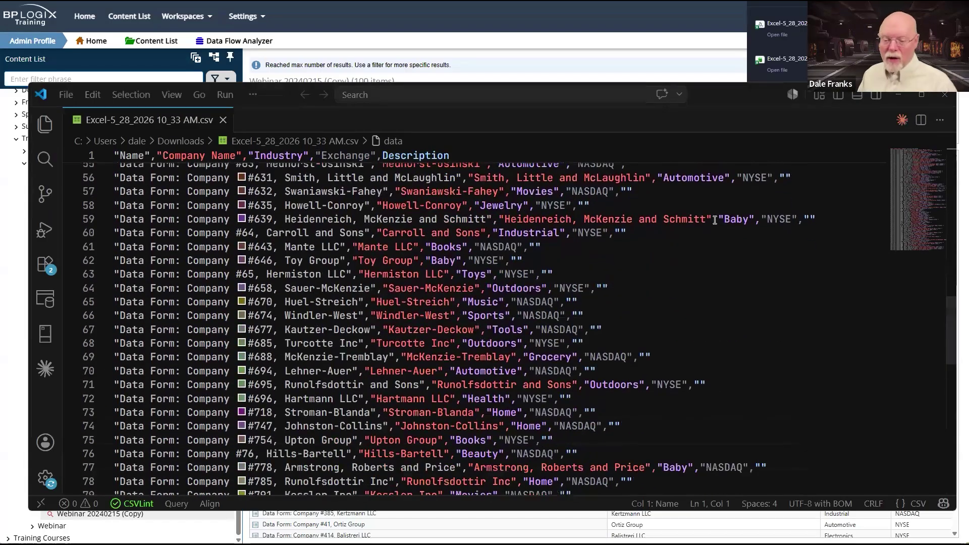
scroll(714, 220, up, 6)
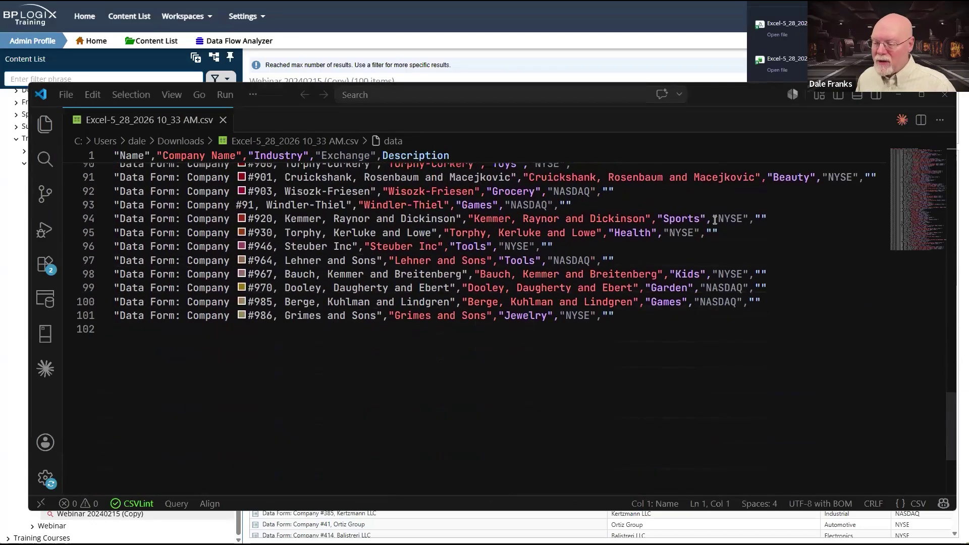
scroll(715, 220, up, 4)
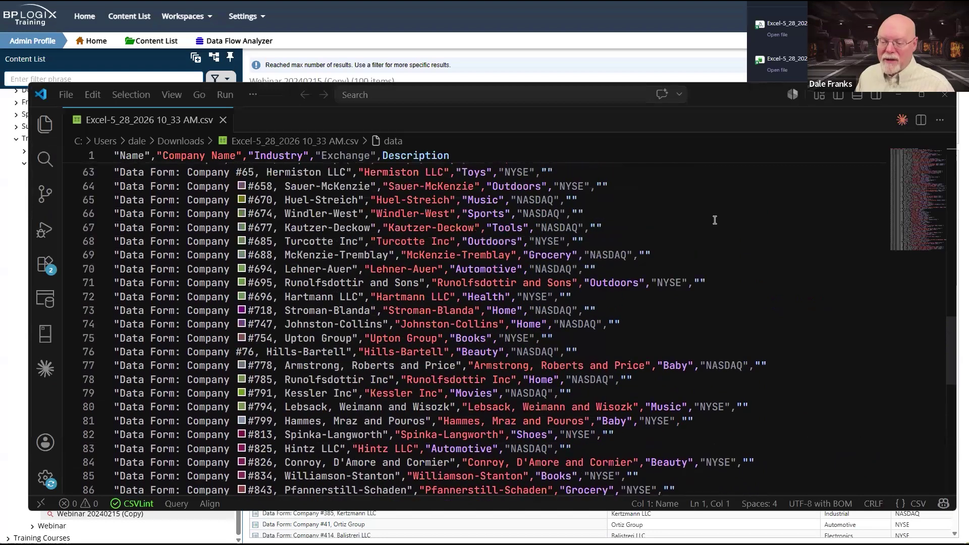
scroll(489, 324, up, 3)
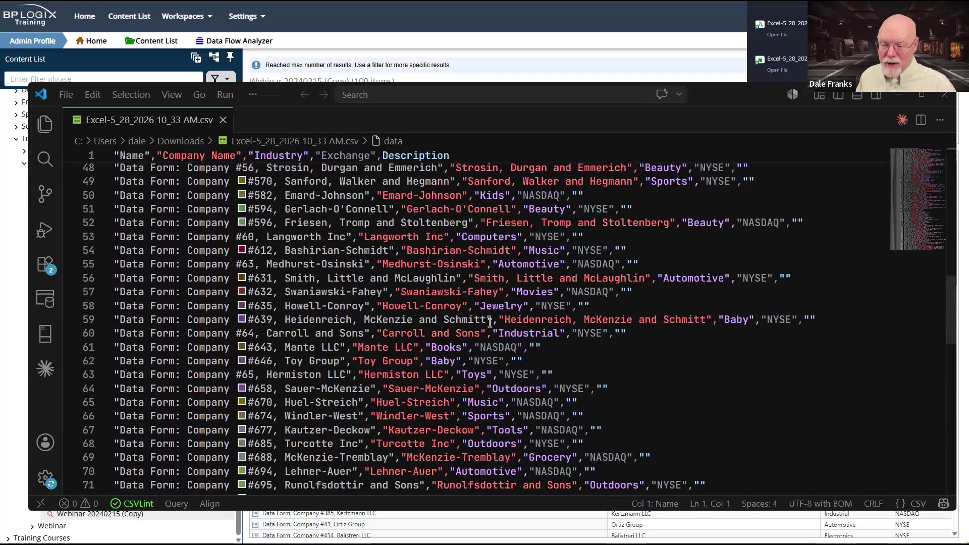
scroll(490, 323, down, 6)
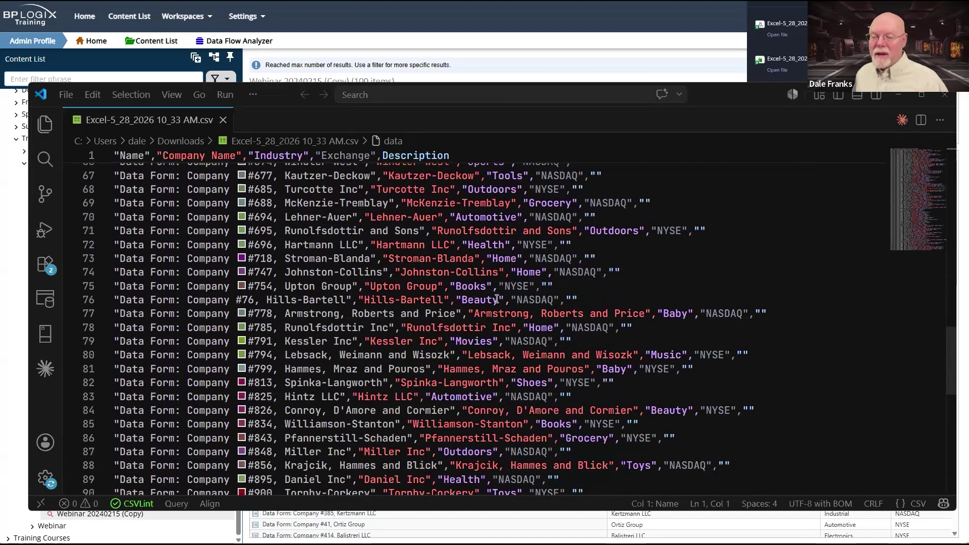
scroll(498, 291, down, 8)
scroll(498, 291, down, 1)
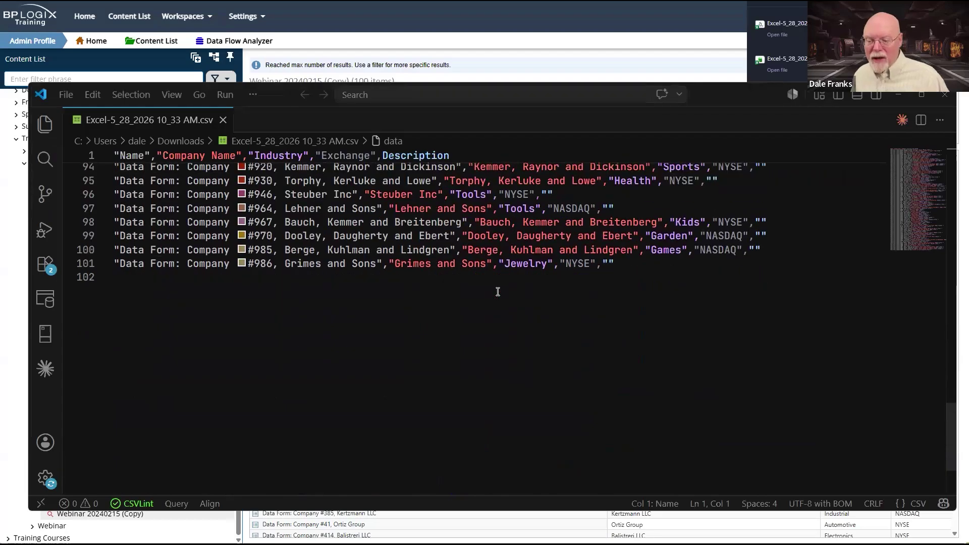
scroll(512, 277, up, 3)
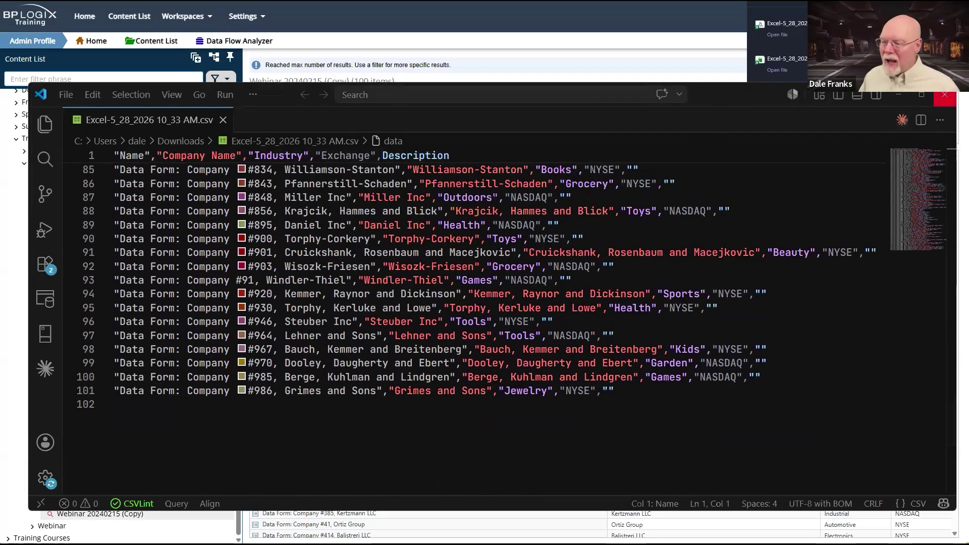
click(945, 95)
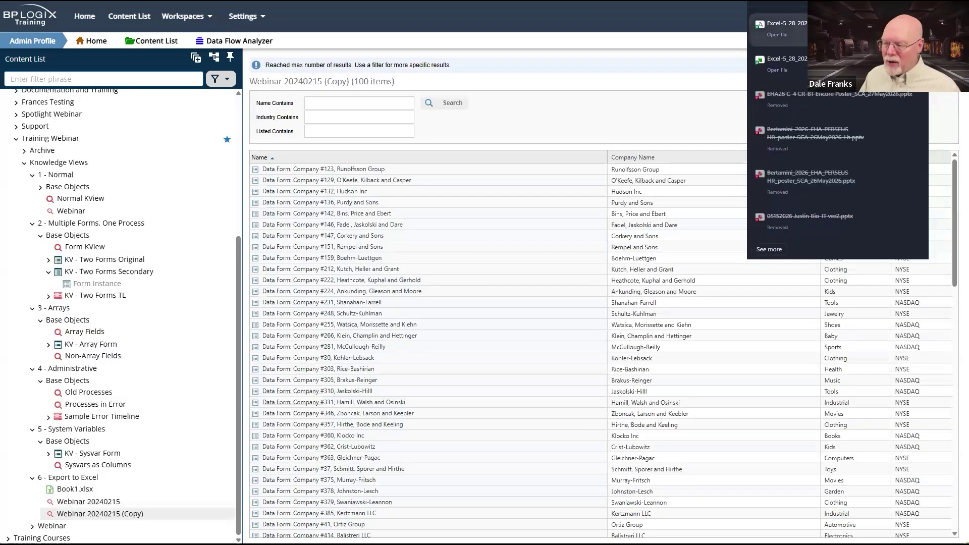
Step: Open the Webinar 20240215 definition, save it, and review the Select Excel Template setting in its Properties
click(76, 490)
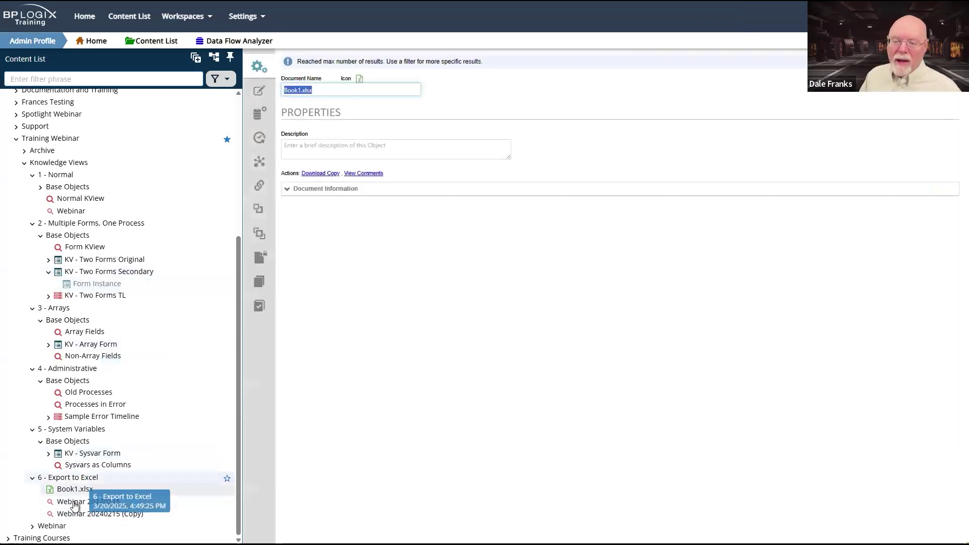
click(80, 503)
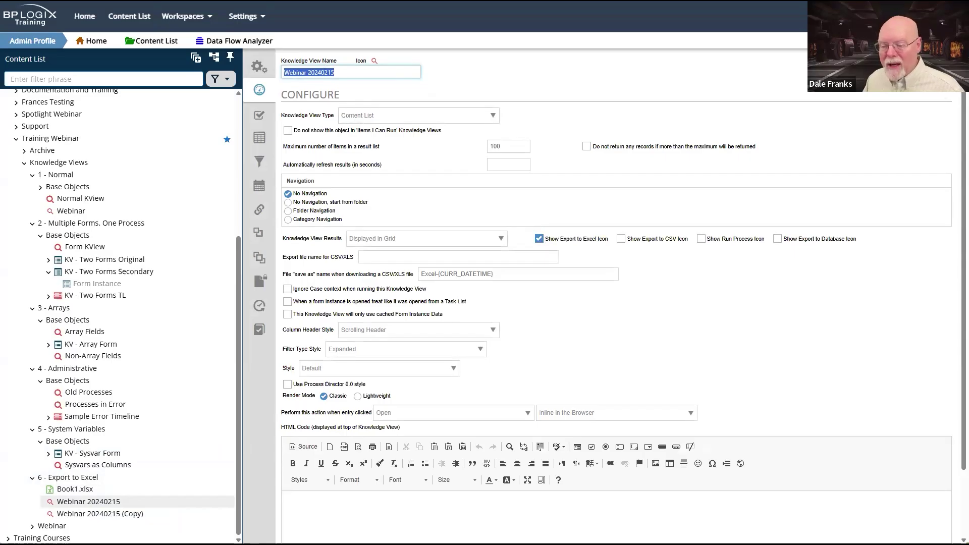
mouse_move(928, 61)
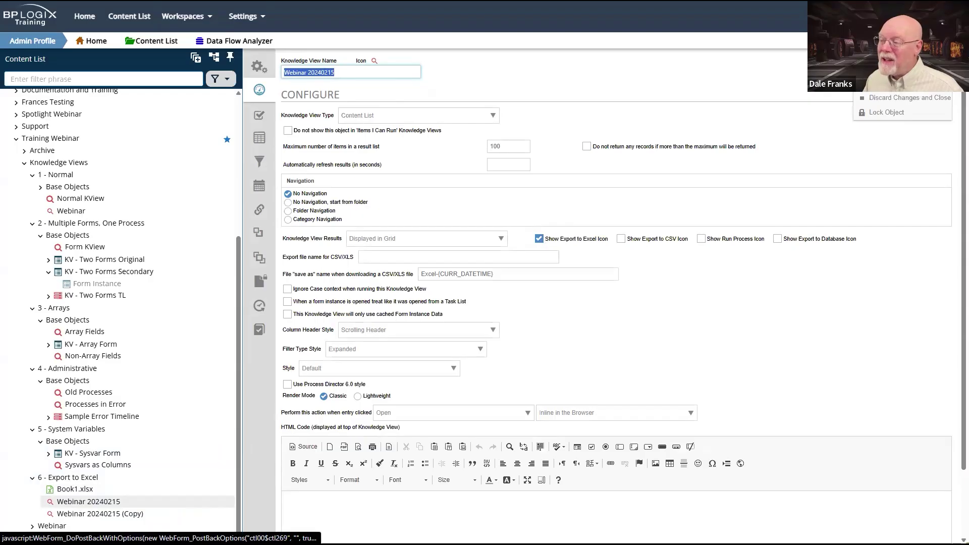
click(924, 66)
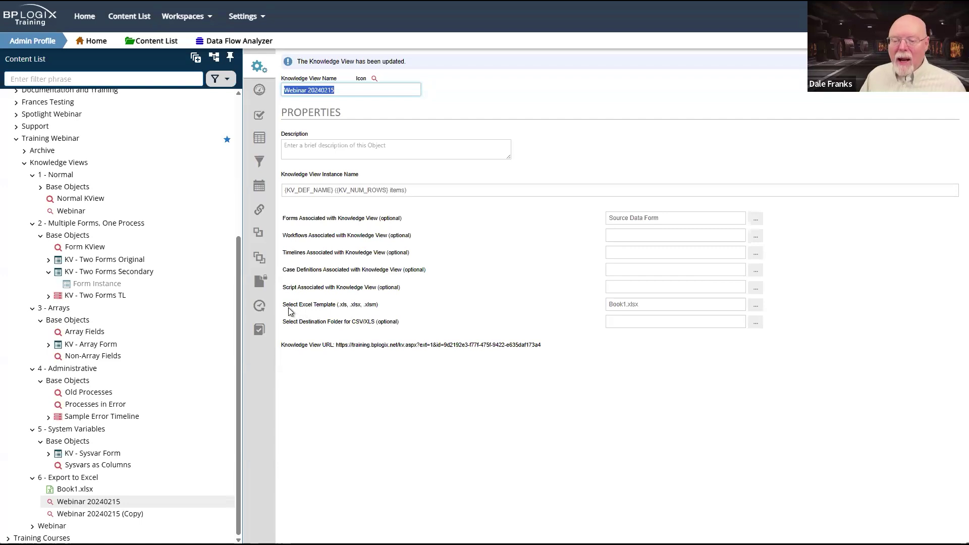
drag(286, 305, 397, 304)
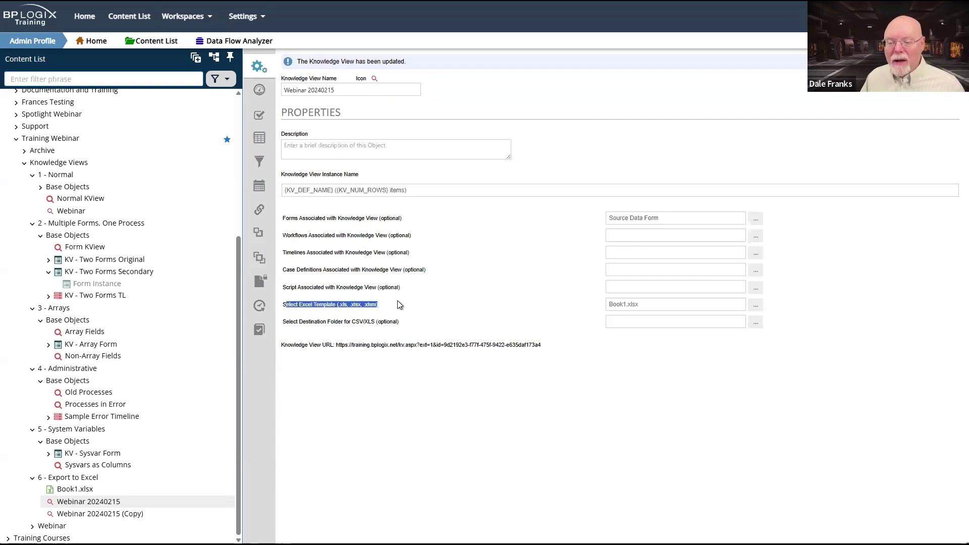
click(418, 342)
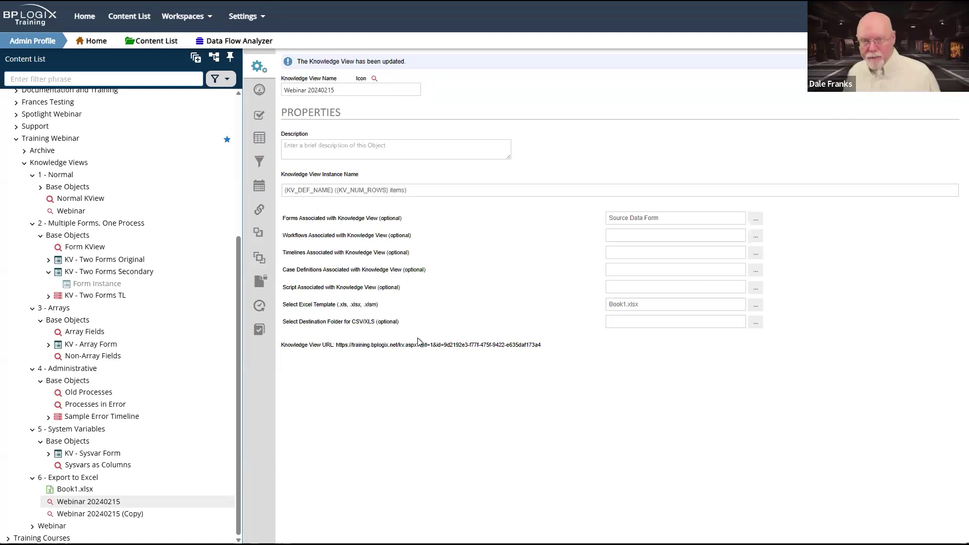
Step: Download a copy of Book1.xlsx from the 6 - Export to Excel folder, open it in Excel and enable editing
click(70, 487)
click(320, 155)
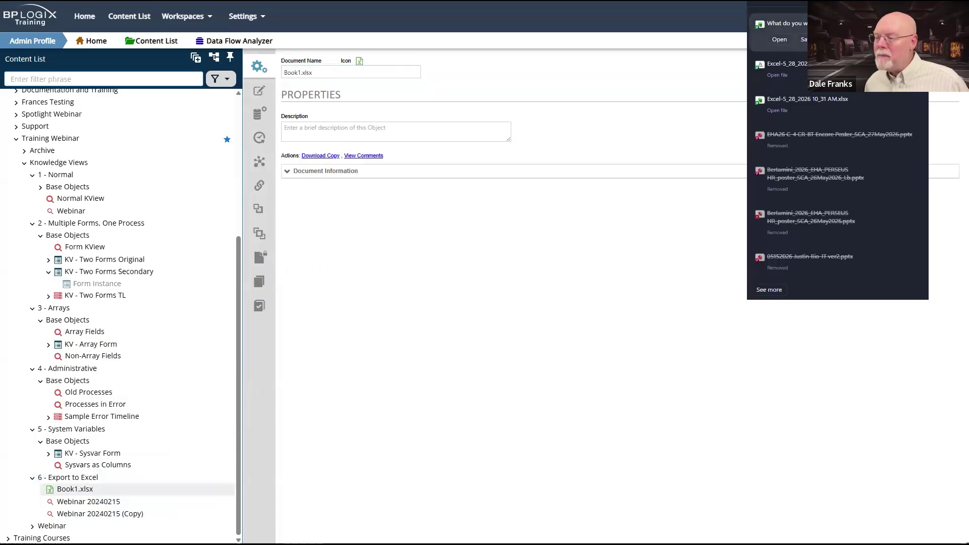
click(779, 40)
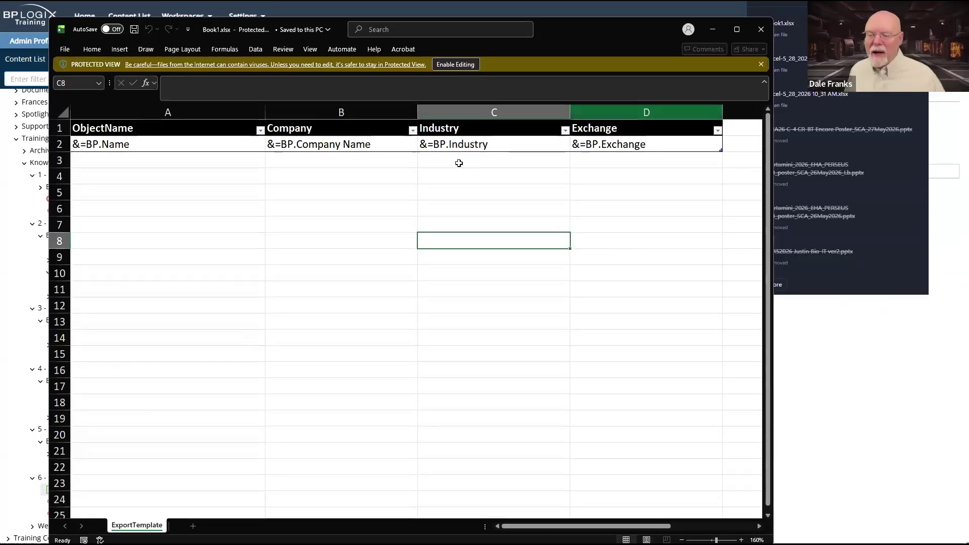
click(469, 278)
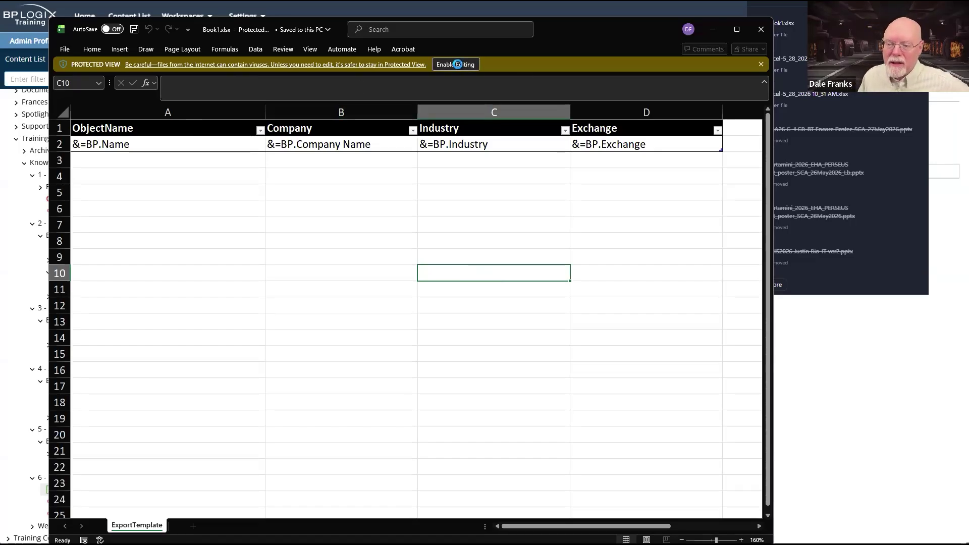
click(458, 64)
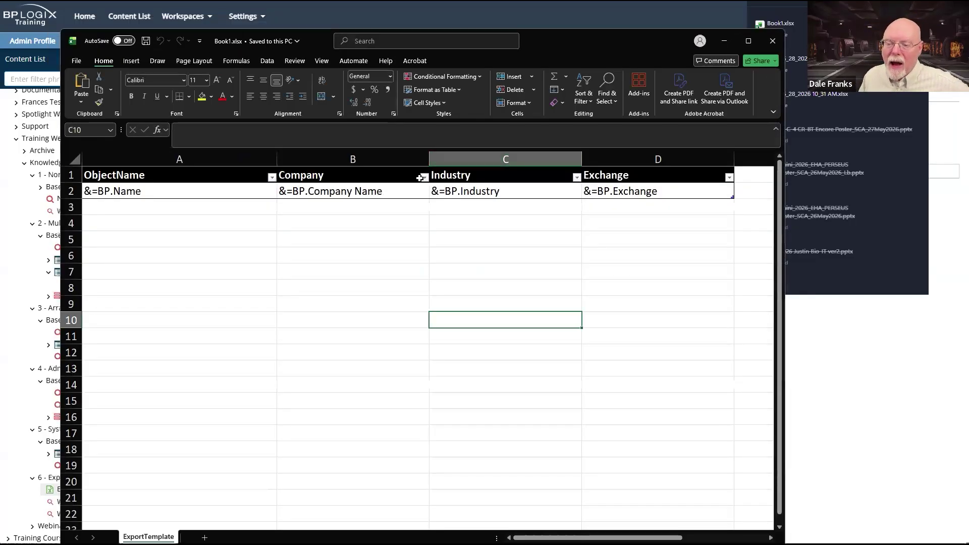
Step: Review the filter and sort options of the template's Company column, leaving them unapplied
click(424, 177)
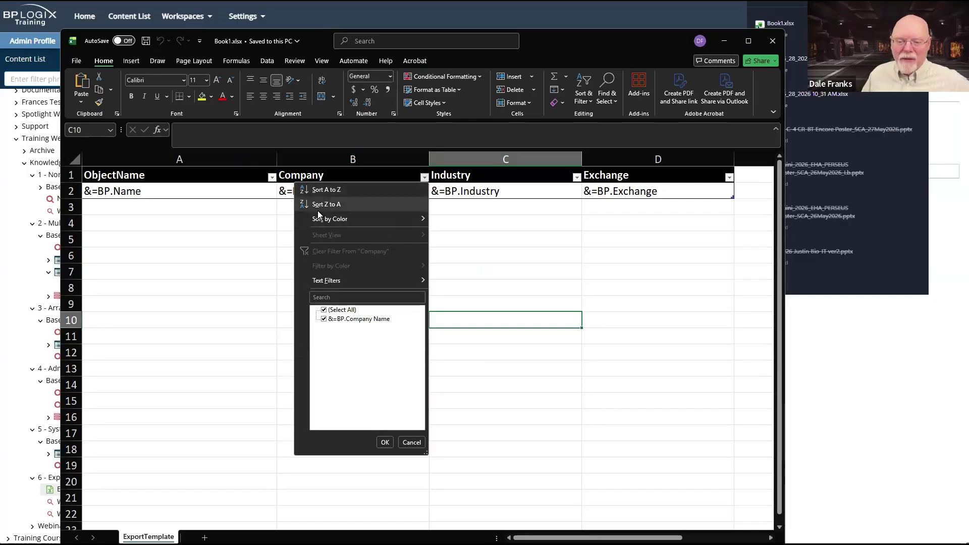
mouse_move(400, 278)
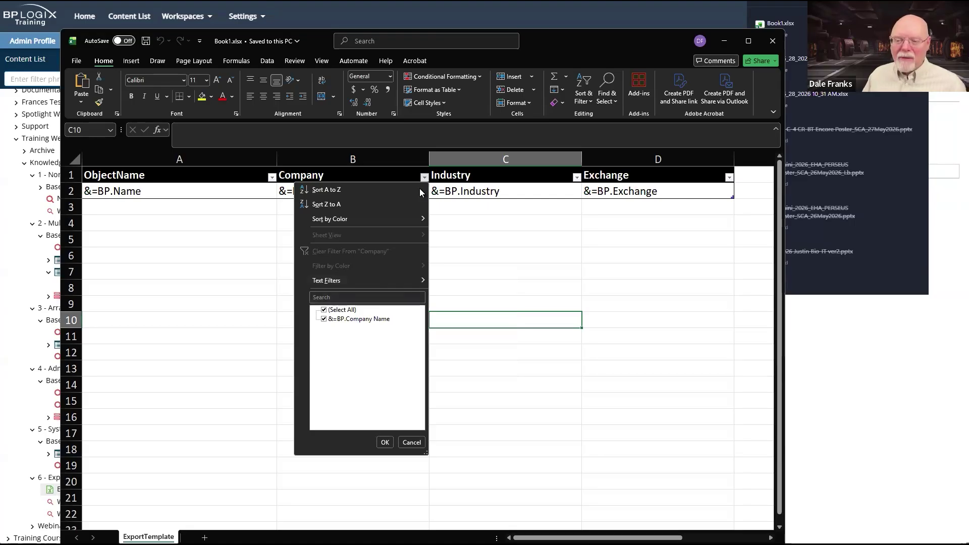
click(525, 287)
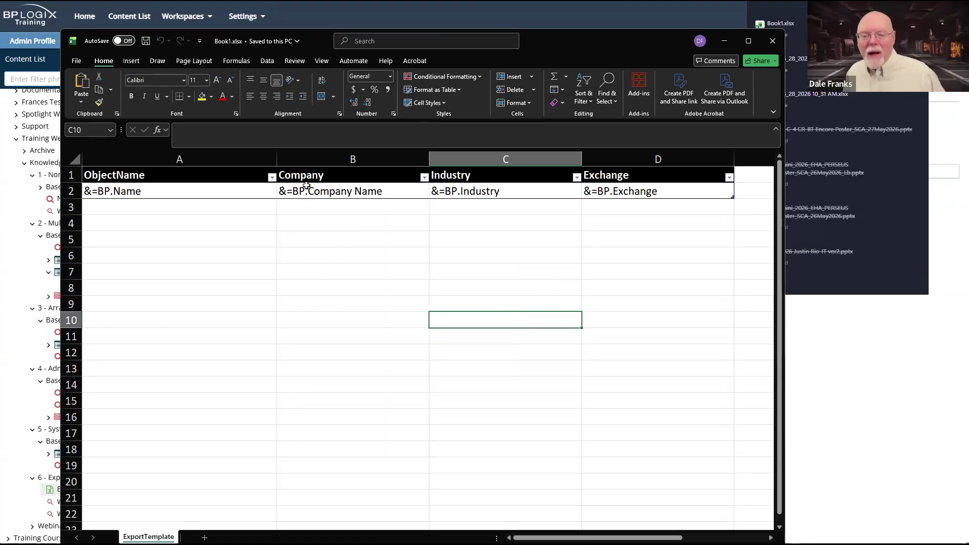
Step: Examine the parts of the &=BP.Name placeholder in cell A2, the &=BP. prefix and the column name
click(263, 185)
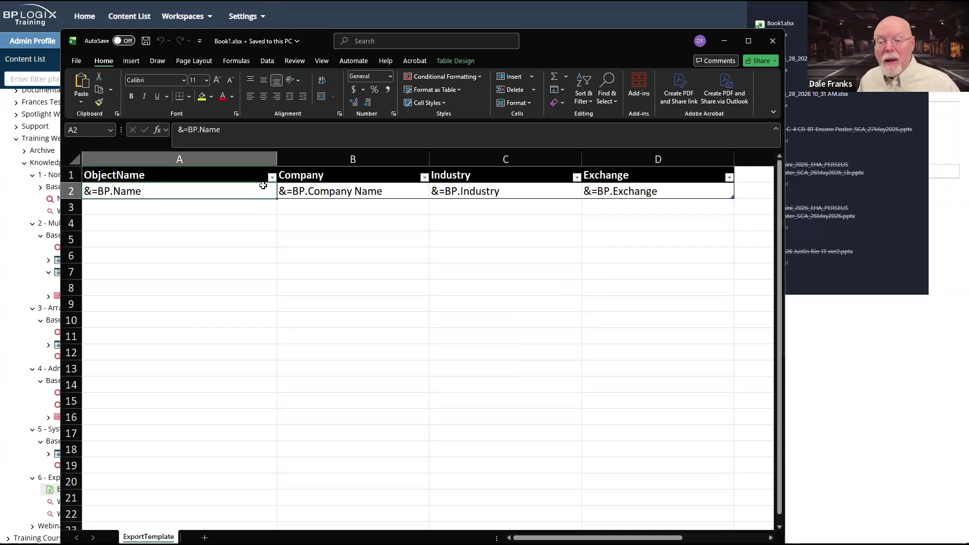
double_click(113, 191)
double_click(114, 192)
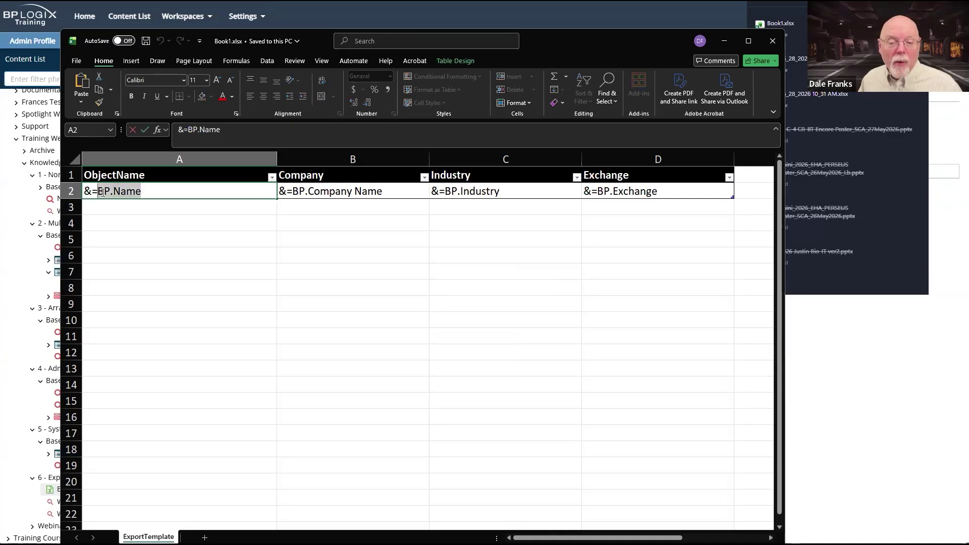
click(102, 189)
drag(113, 191, 83, 191)
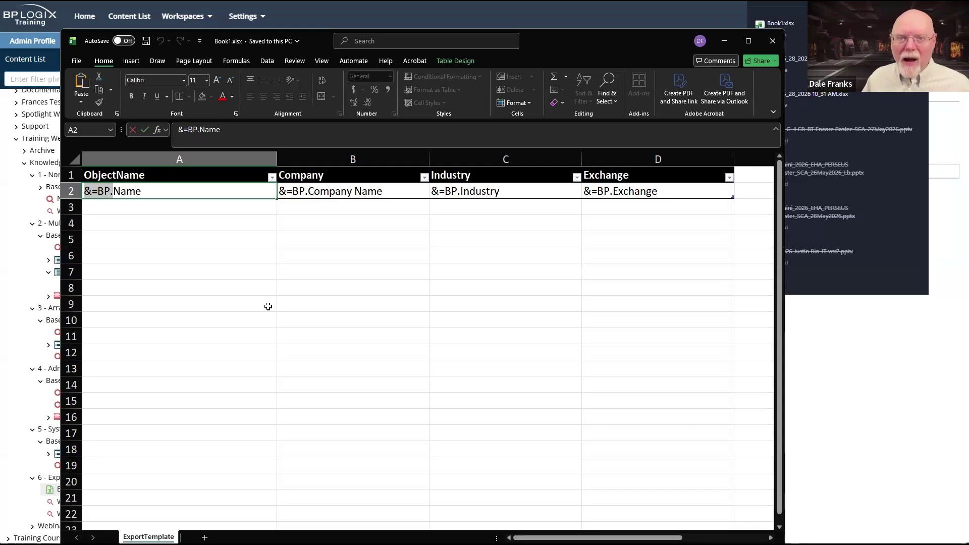
double_click(129, 193)
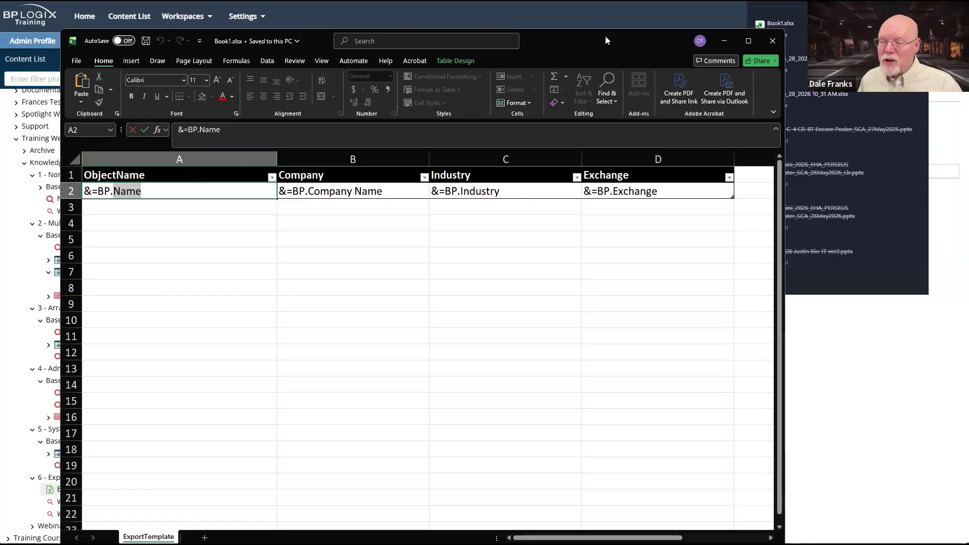
Step: Open the Columns settings of Webinar 20240215 and bring the Book1.xlsx template up again to compare column names
drag(605, 35, 813, 312)
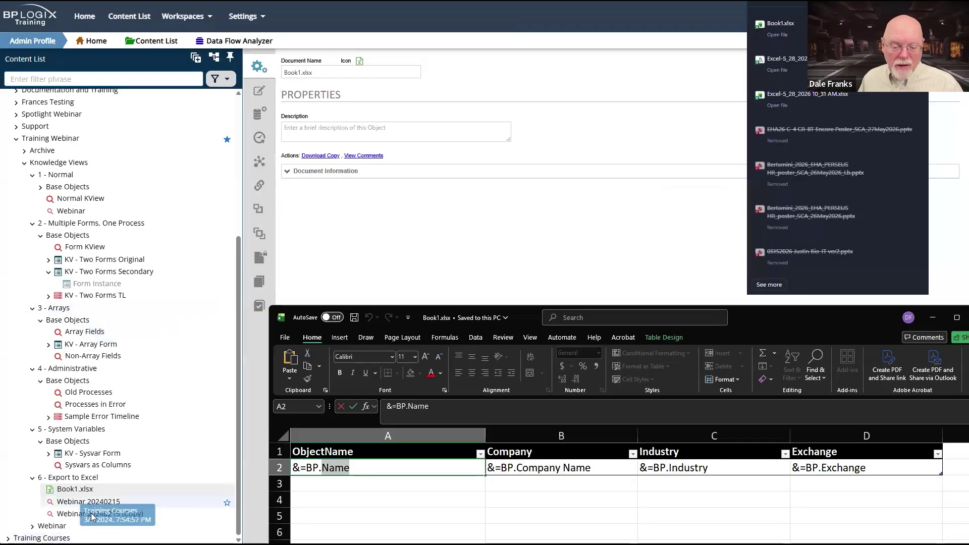
click(216, 382)
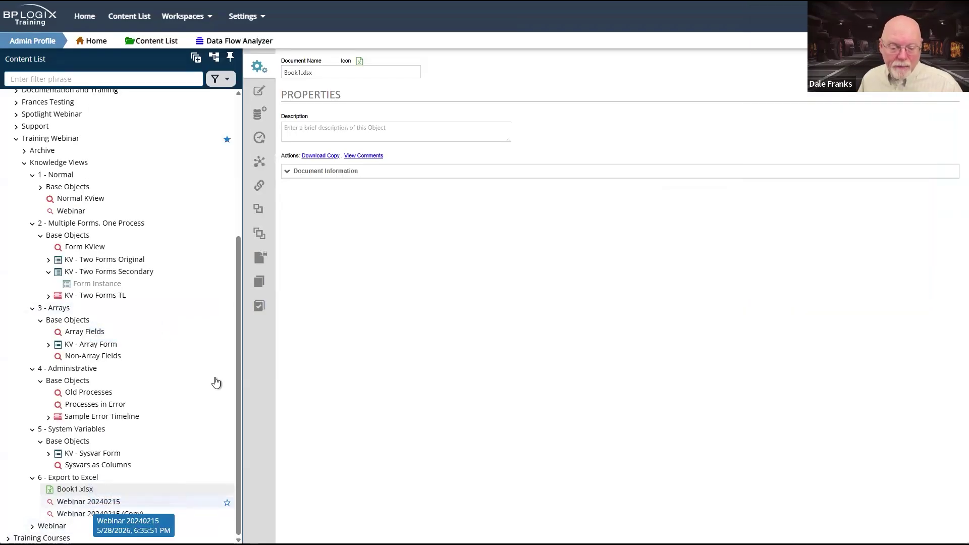
click(256, 136)
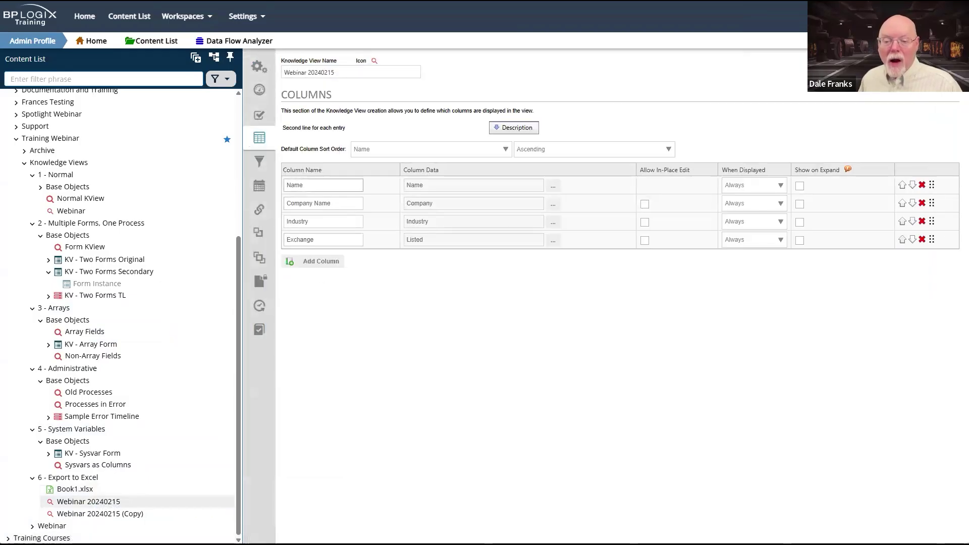
key(alt+Tab)
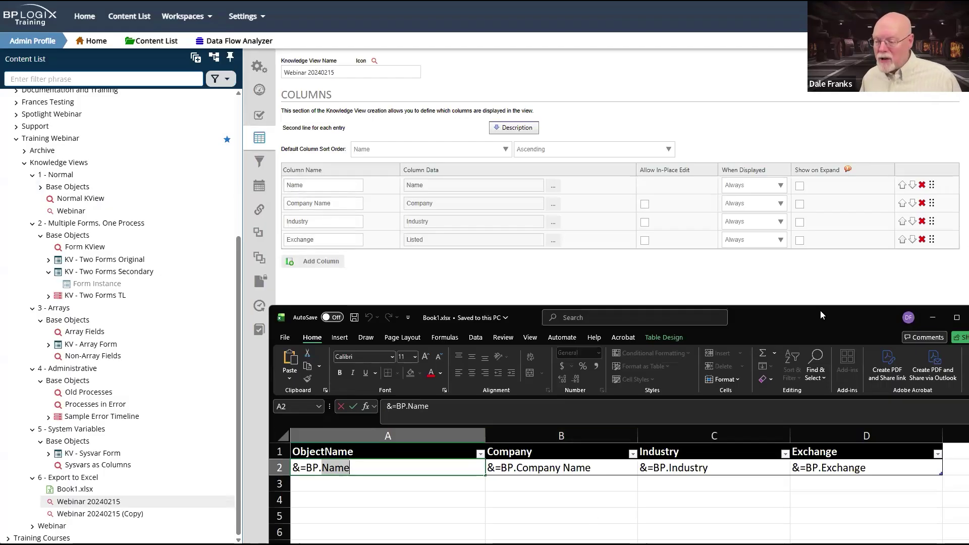
drag(820, 315, 777, 198)
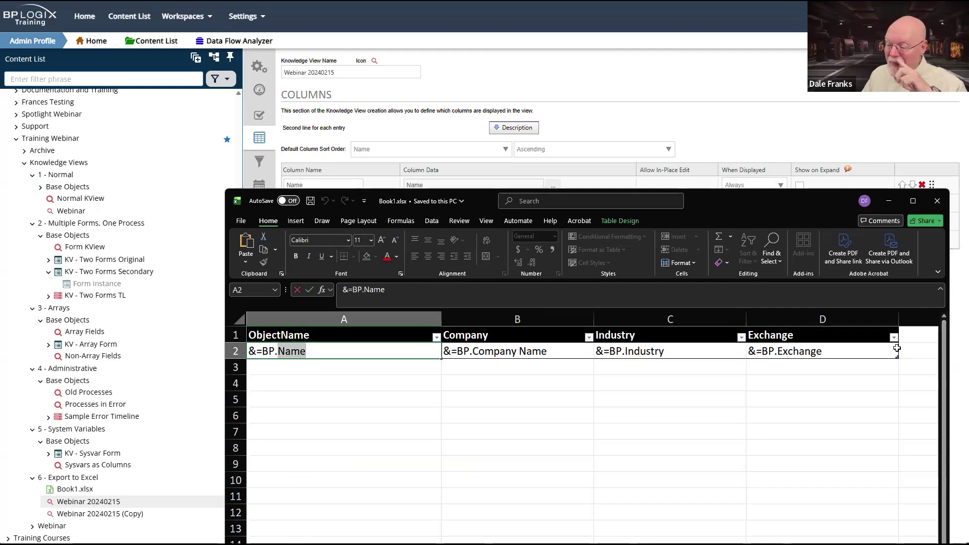
Step: Review the table styles available for the template's header row without applying one
click(837, 337)
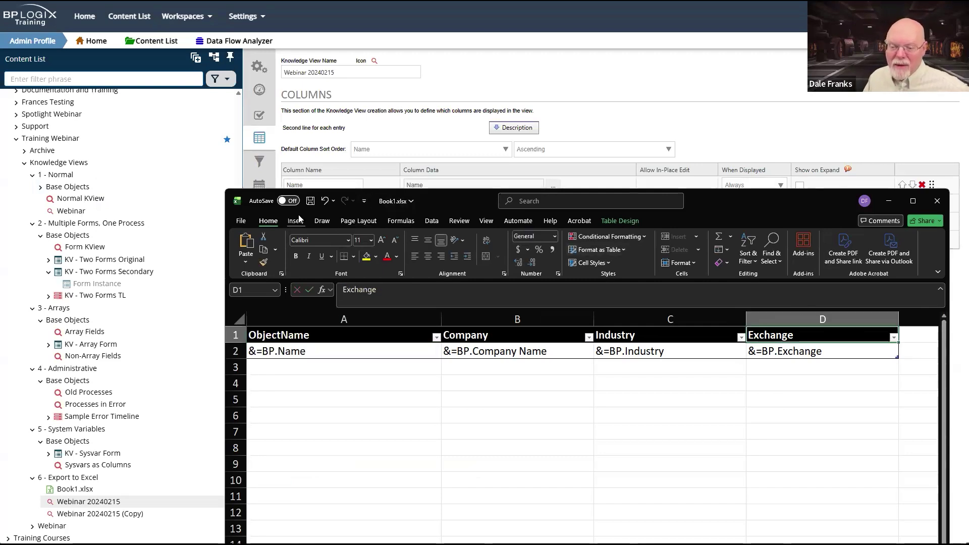
click(614, 252)
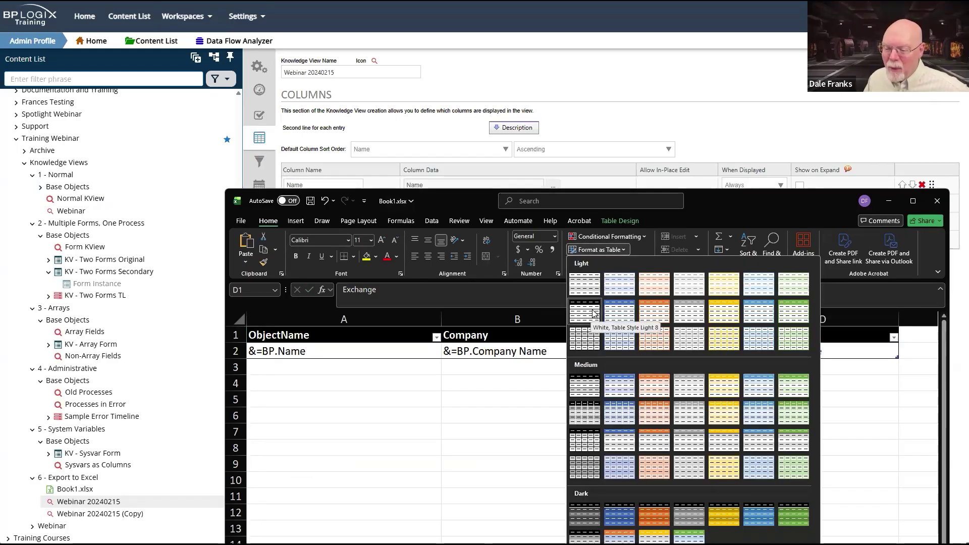
click(462, 412)
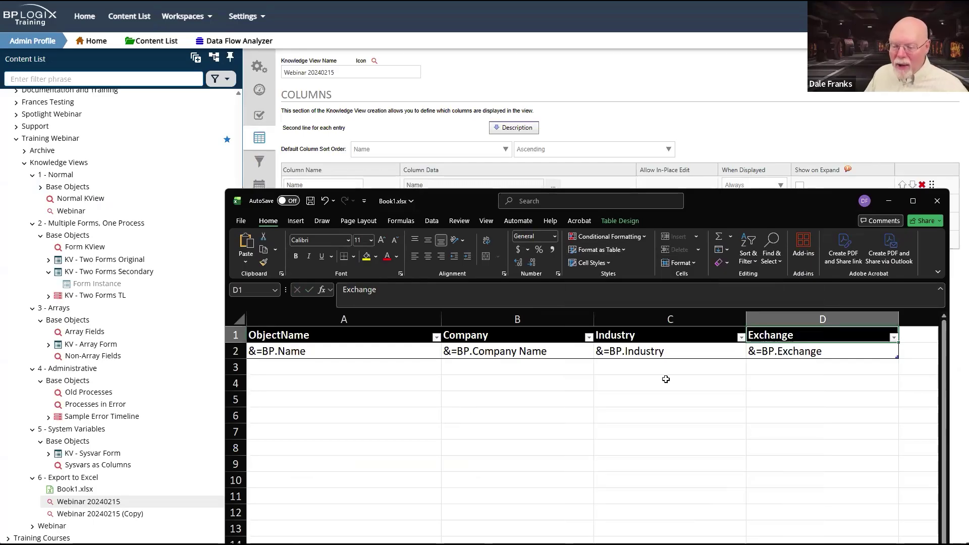
Step: Examine the placeholder row and the empty rows below it, and close Book1.xlsx without saving
click(359, 355)
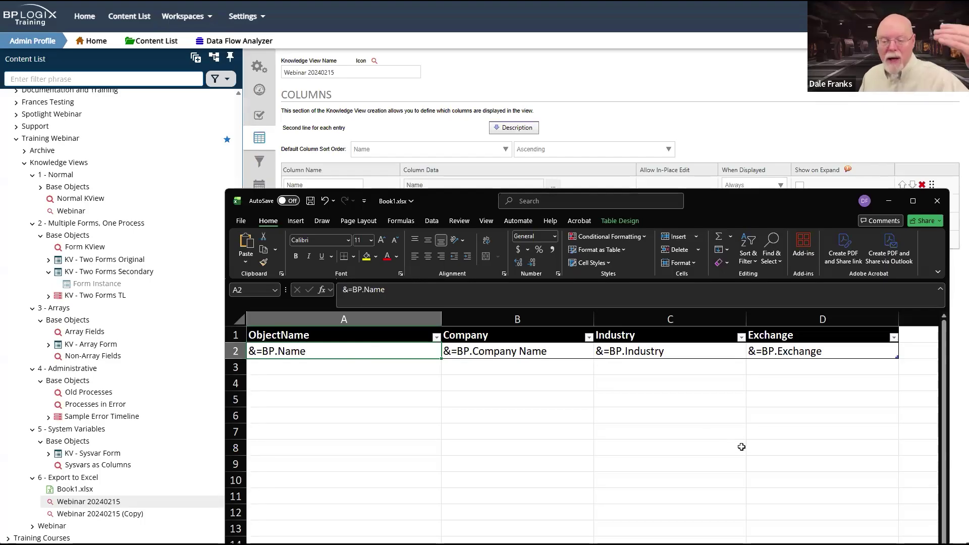
scroll(742, 447, down, 13)
scroll(741, 446, up, 12)
scroll(741, 446, up, 2)
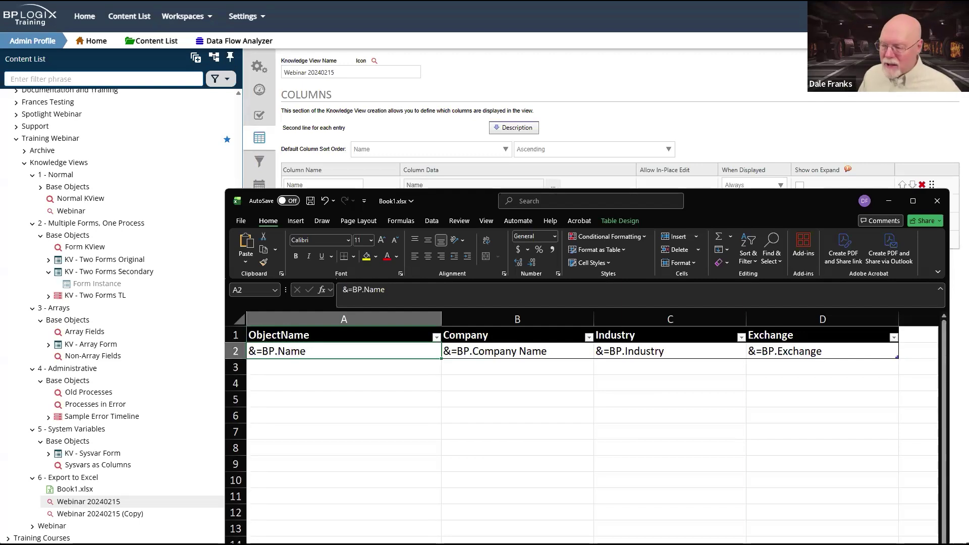
click(935, 201)
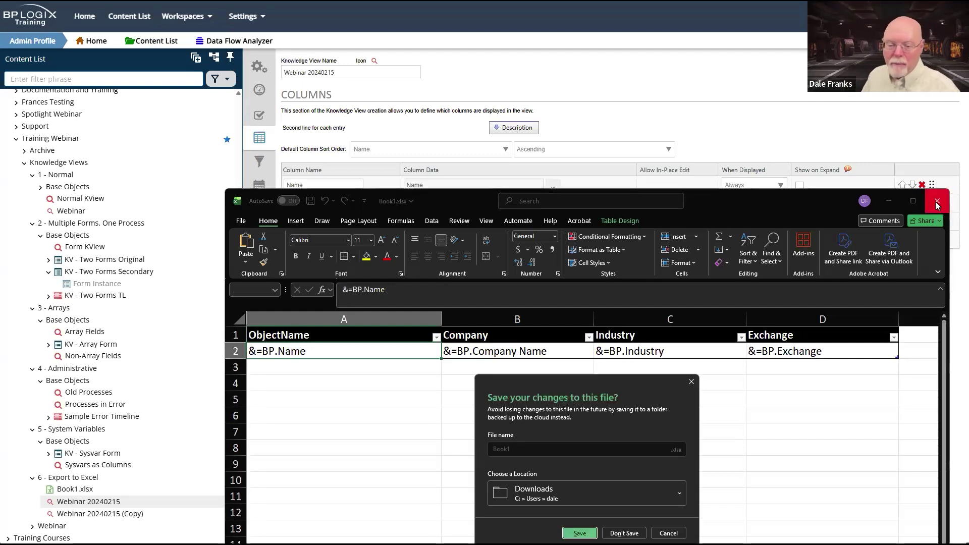
click(624, 533)
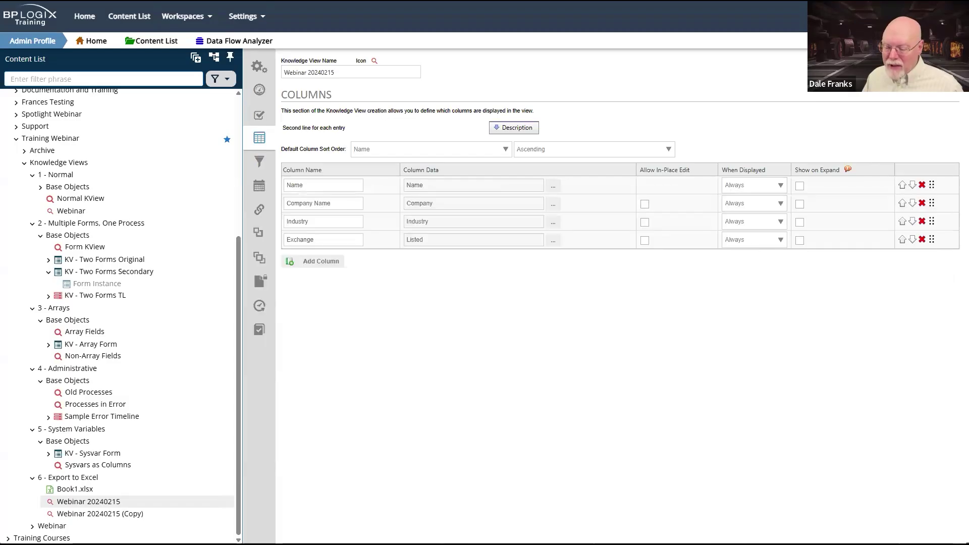
Step: Reopen Webinar 20240215 from the 6 - Export to Excel folder and review its Show Export to Excel Icon setting under Configure
click(73, 478)
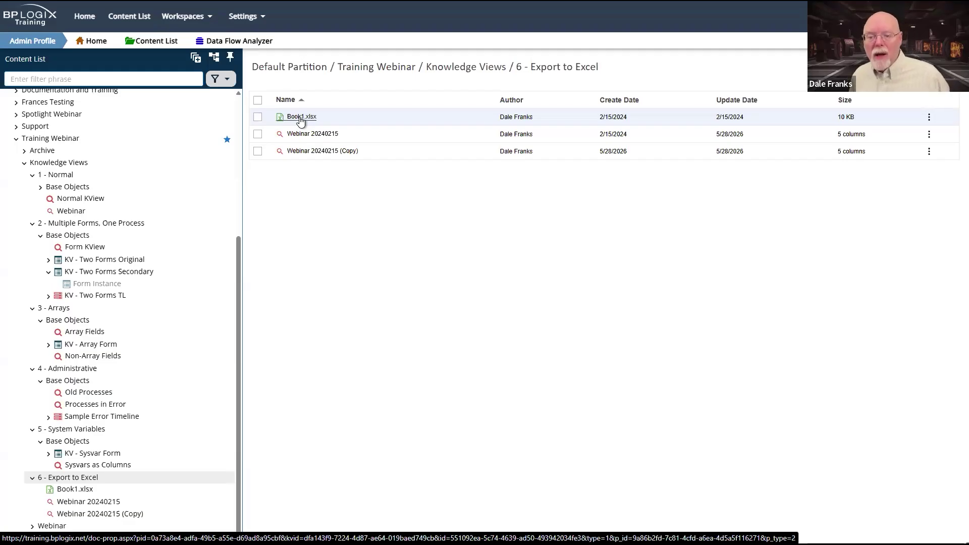
click(321, 135)
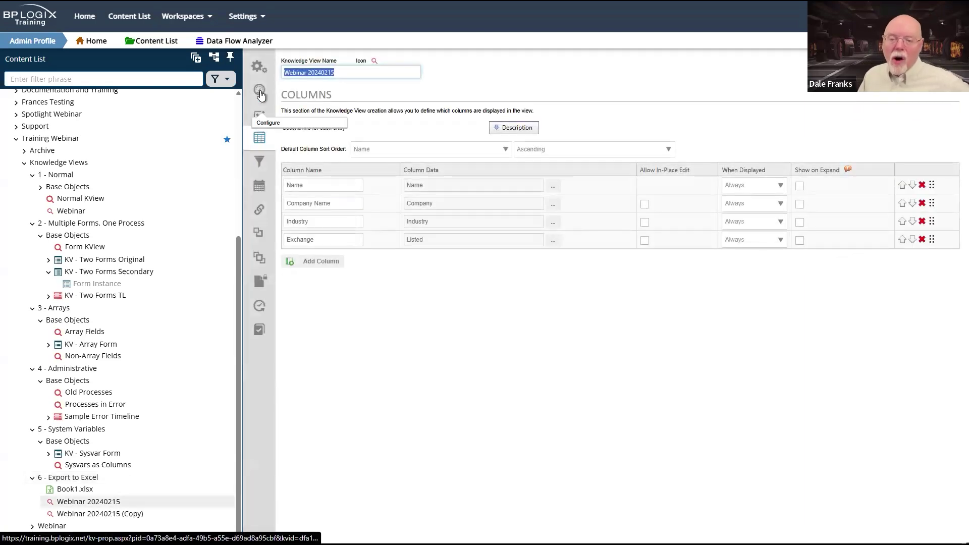
click(260, 93)
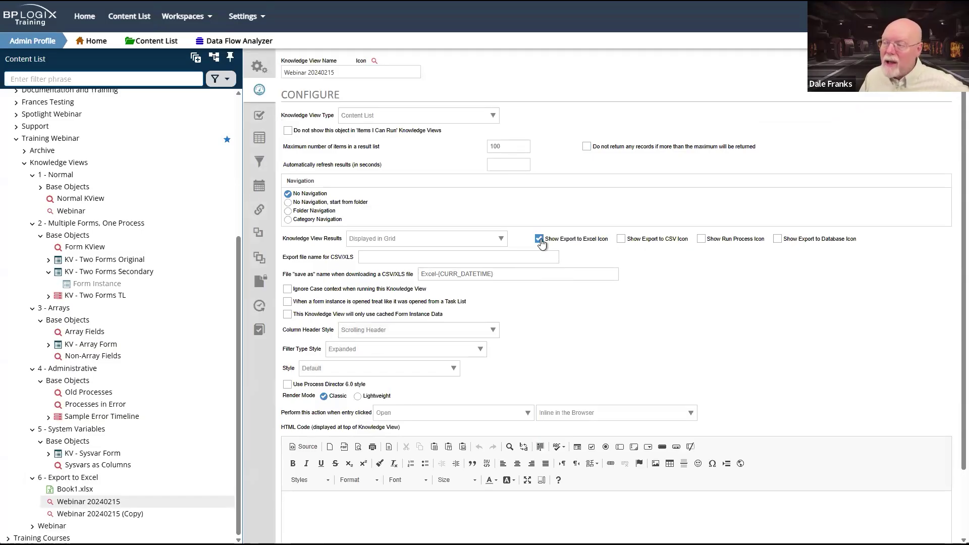
click(899, 58)
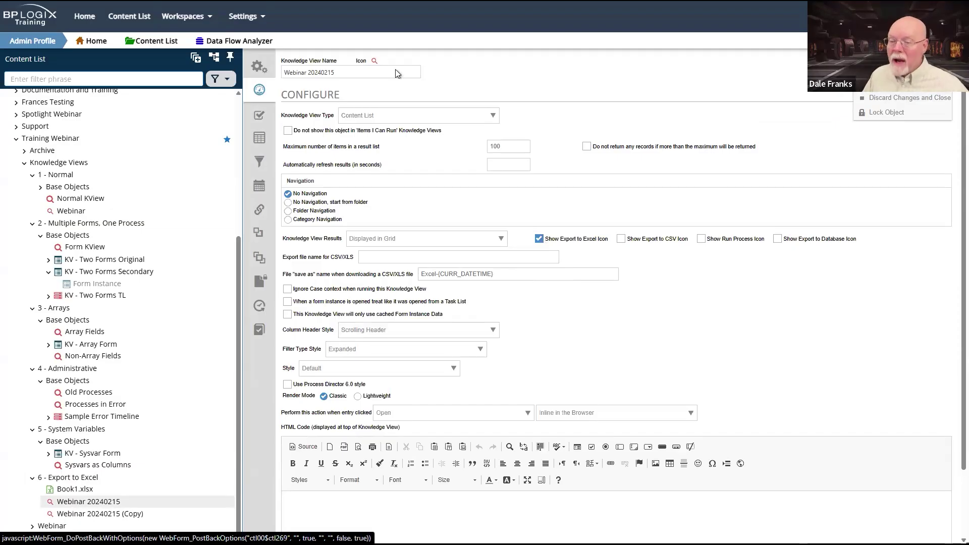
Step: Review the Select Excel Template setting in the Properties of Webinar 20240215
click(260, 65)
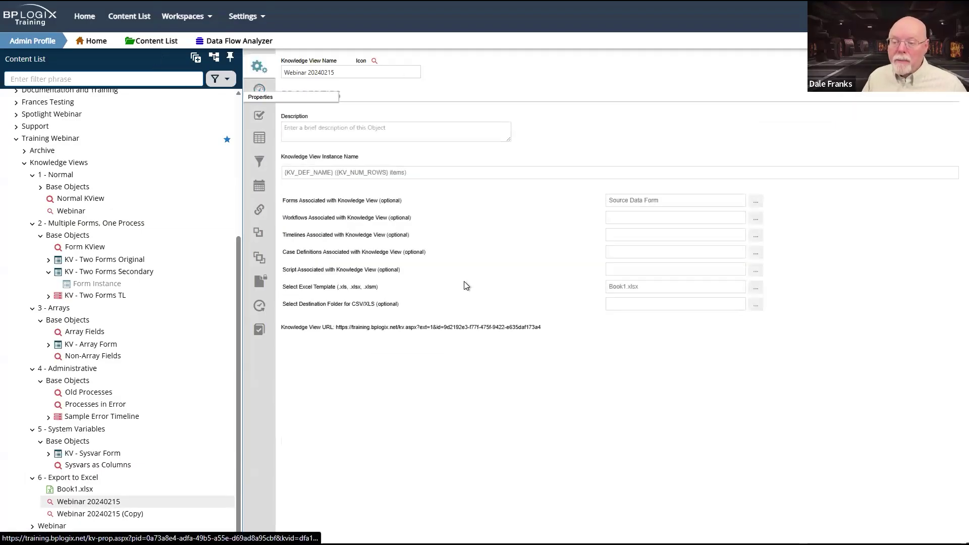
drag(390, 287, 280, 288)
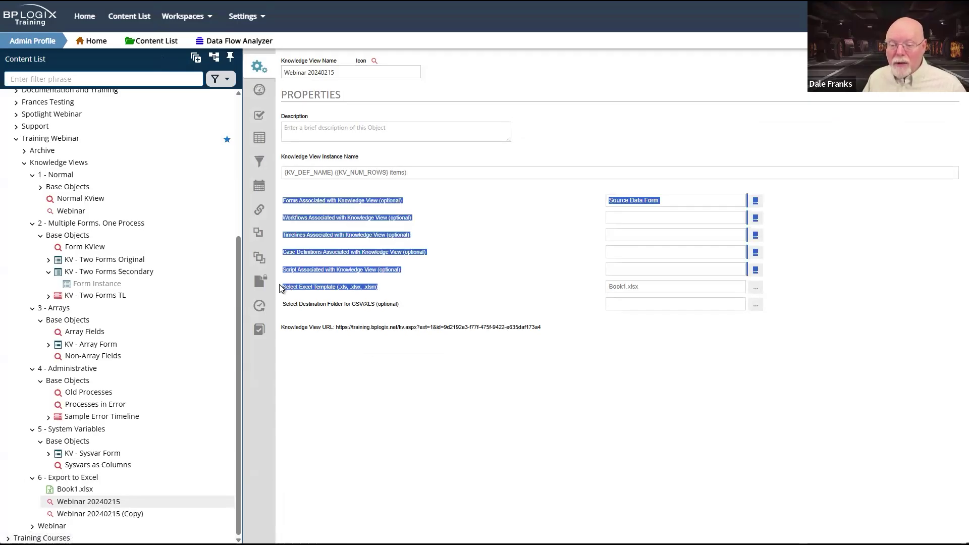
click(388, 292)
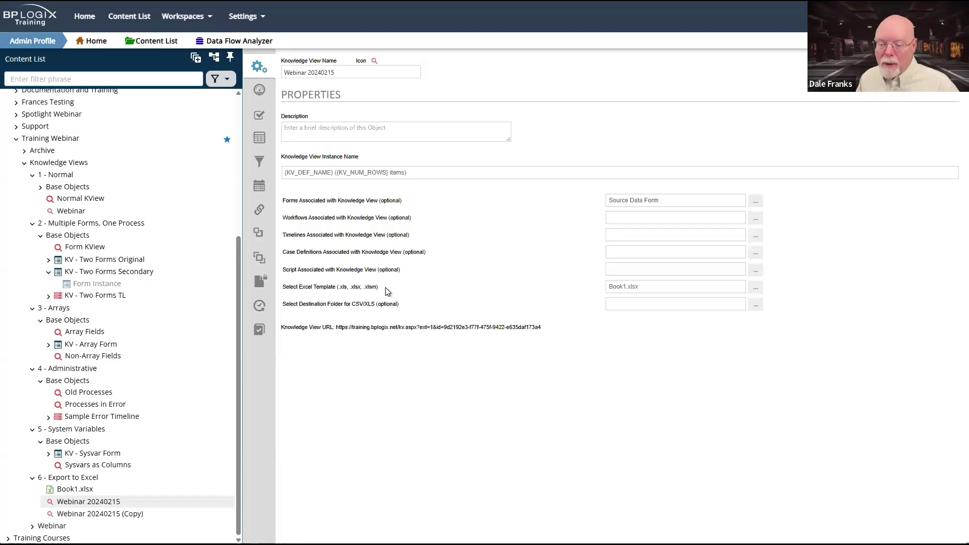
drag(378, 287, 288, 290)
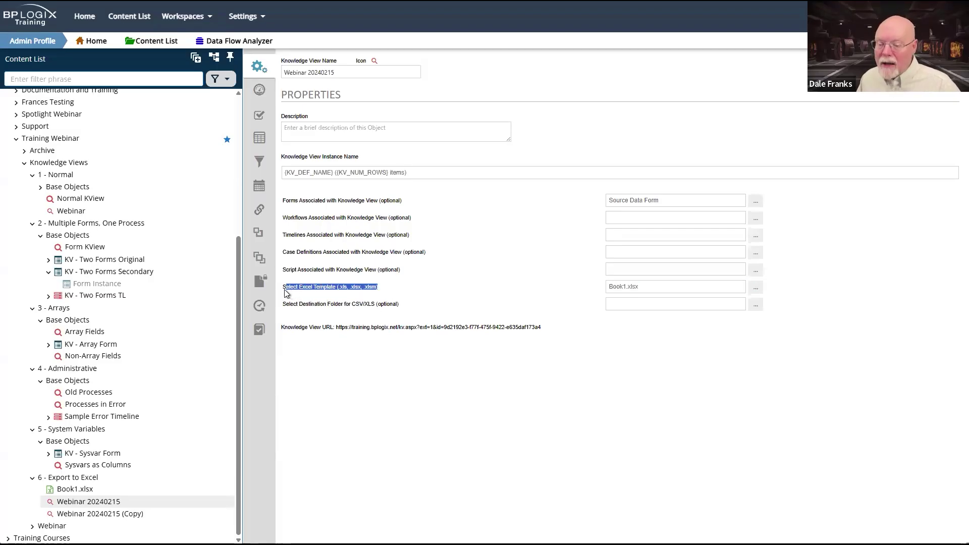
Step: Review the Knowledge View Results choices in the Configure settings, keep Displayed in Grid, and save the definition
click(258, 92)
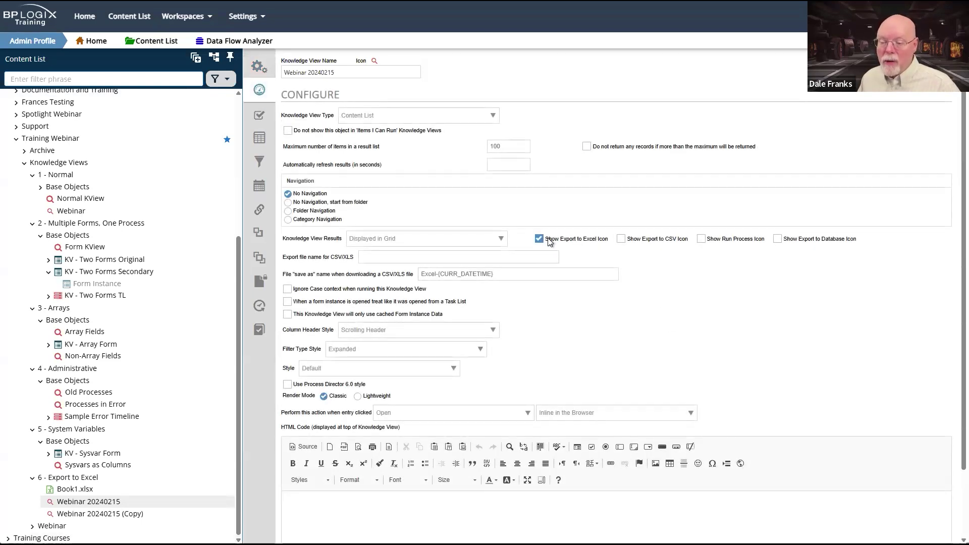
click(502, 244)
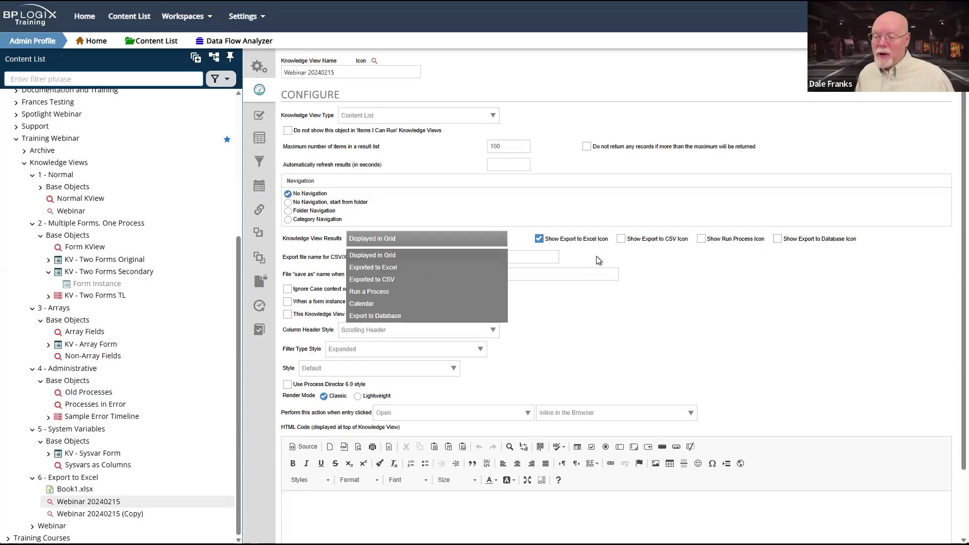
click(635, 358)
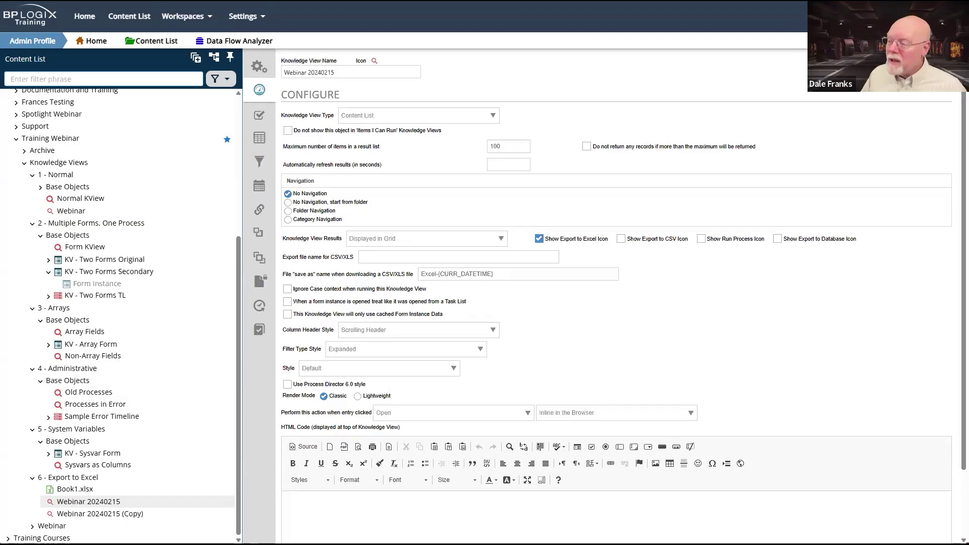
click(927, 65)
click(903, 81)
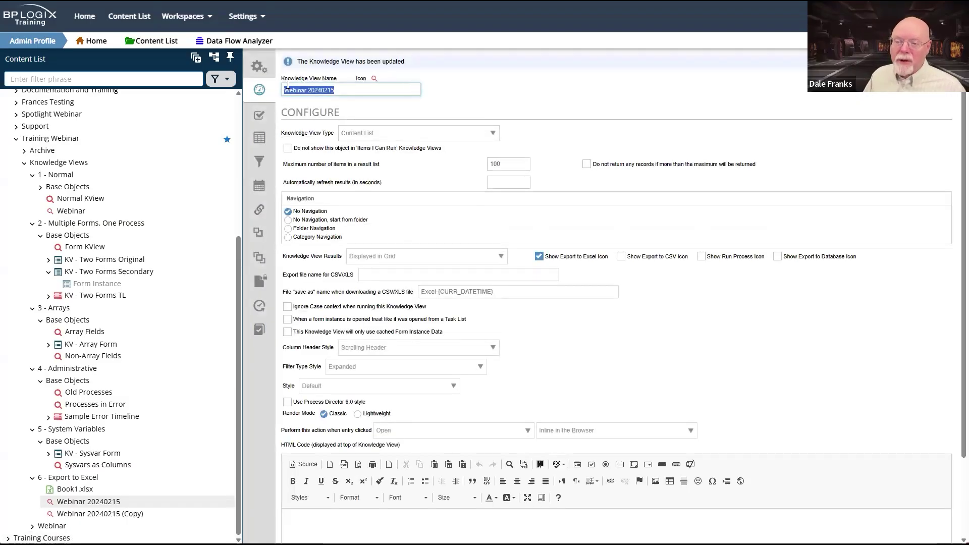
Step: Select Book1.xlsx from the 6 - Export to Excel folder as the Excel template in the Properties of Webinar 20240215
click(259, 67)
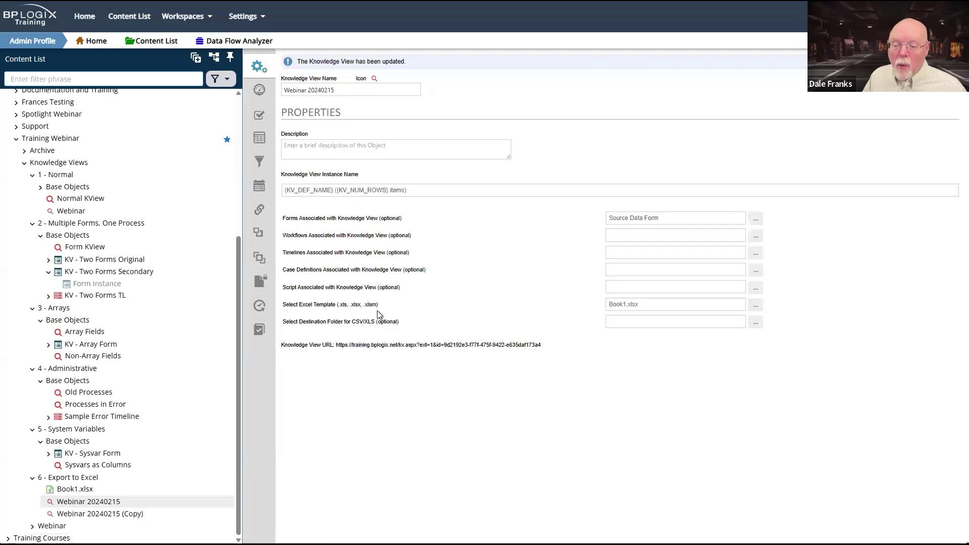
drag(388, 305, 281, 311)
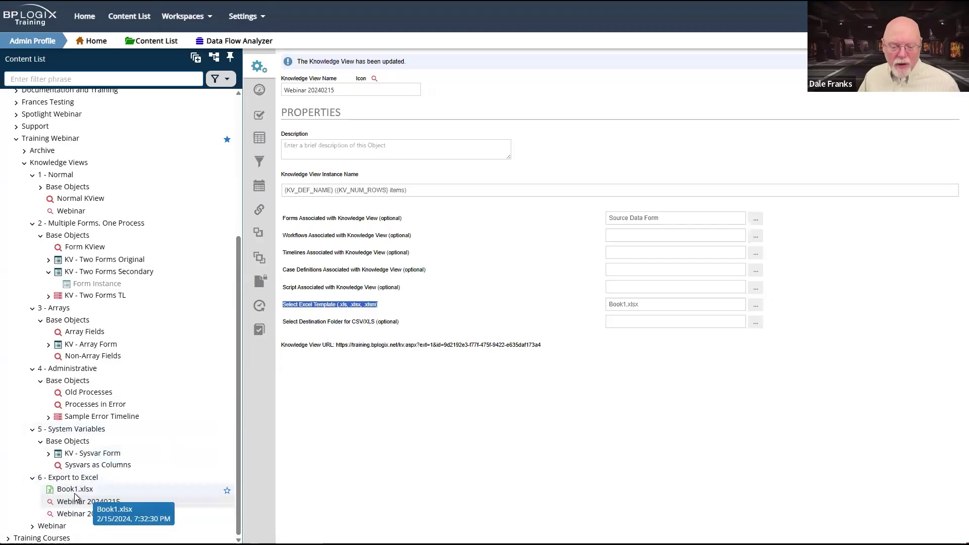
click(754, 306)
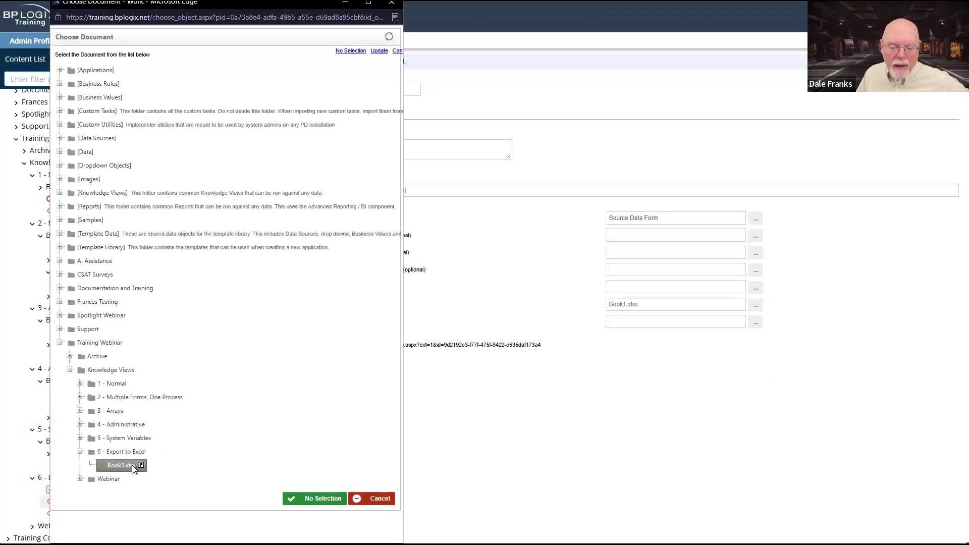
click(110, 465)
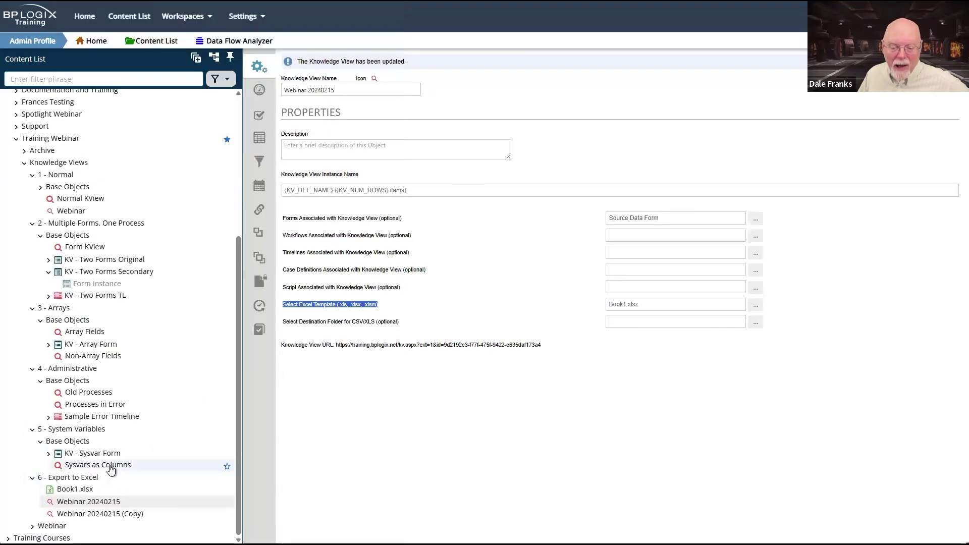
click(617, 471)
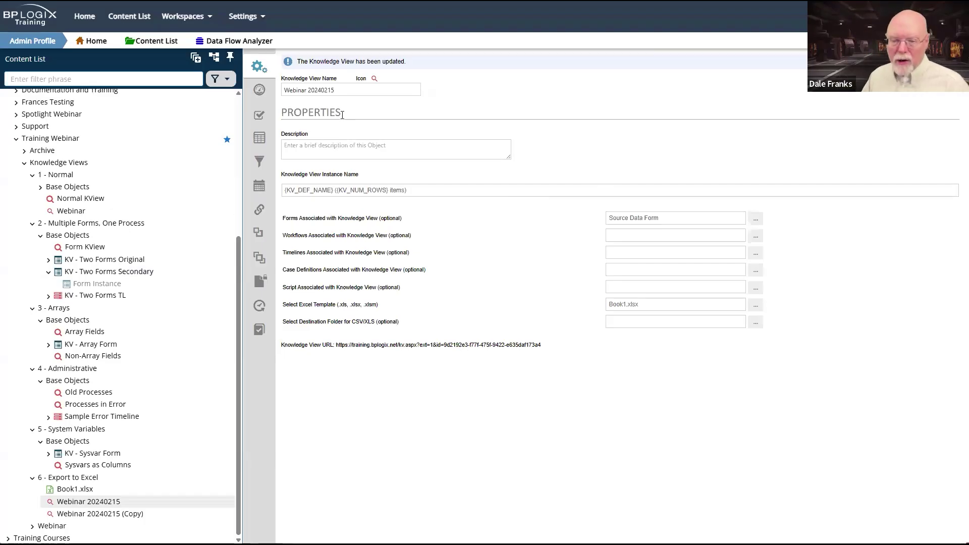
Step: Review the file "save as" name used for CSV/XLS downloads in the Configure settings of Webinar 20240215
click(262, 110)
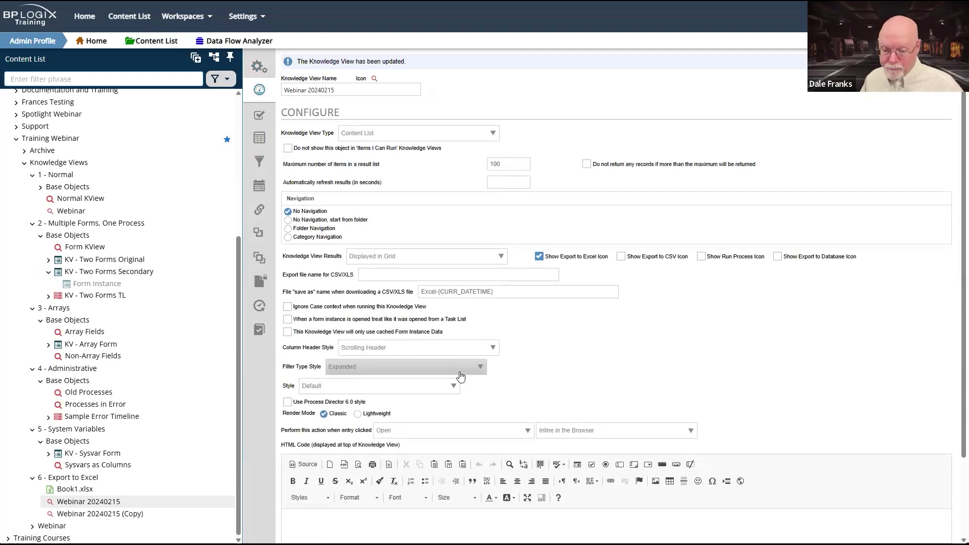
drag(301, 294, 378, 297)
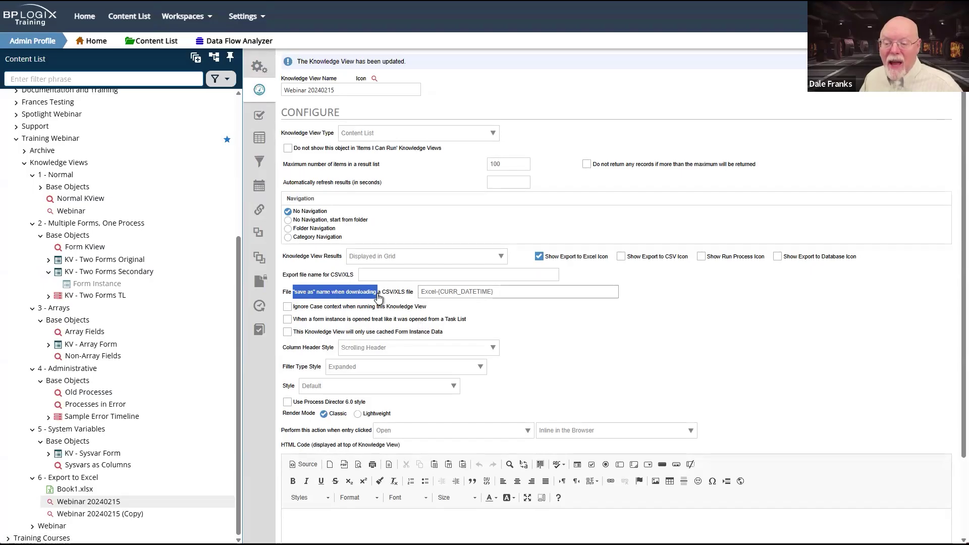
triple_click(503, 291)
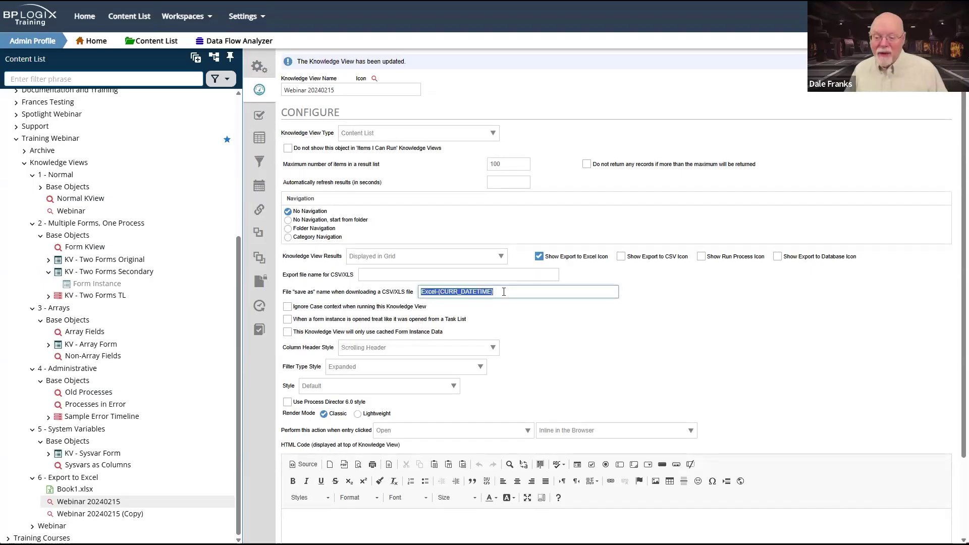
Step: Run Webinar 20240215 and export its results to Excel, saving the file as Excel-5_28_2026 10_43 AM.xlsx in Downloads
mouse_move(929, 63)
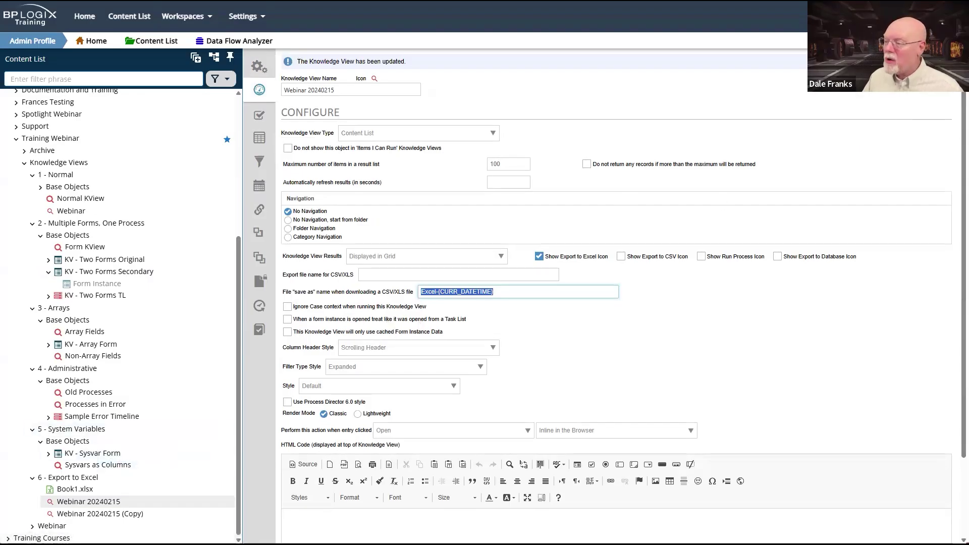
click(908, 100)
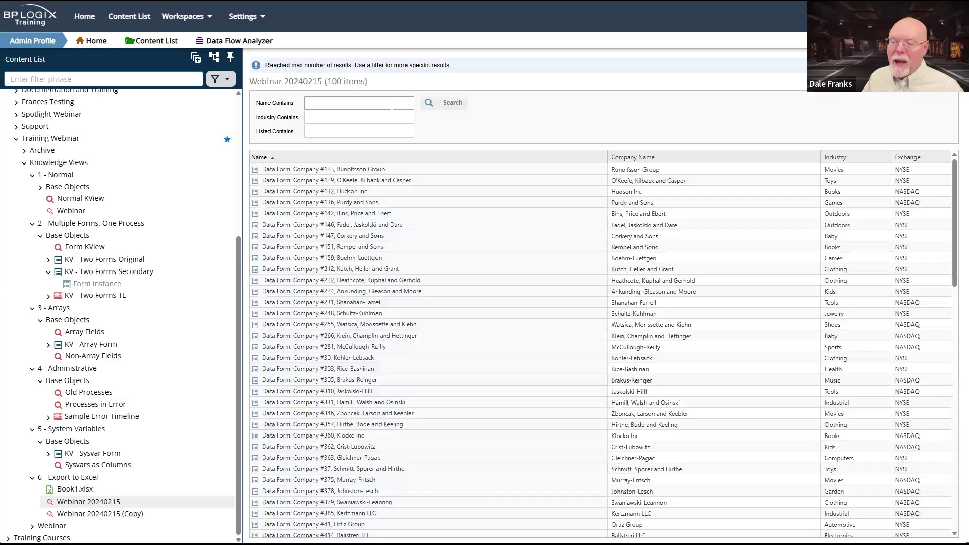
click(864, 89)
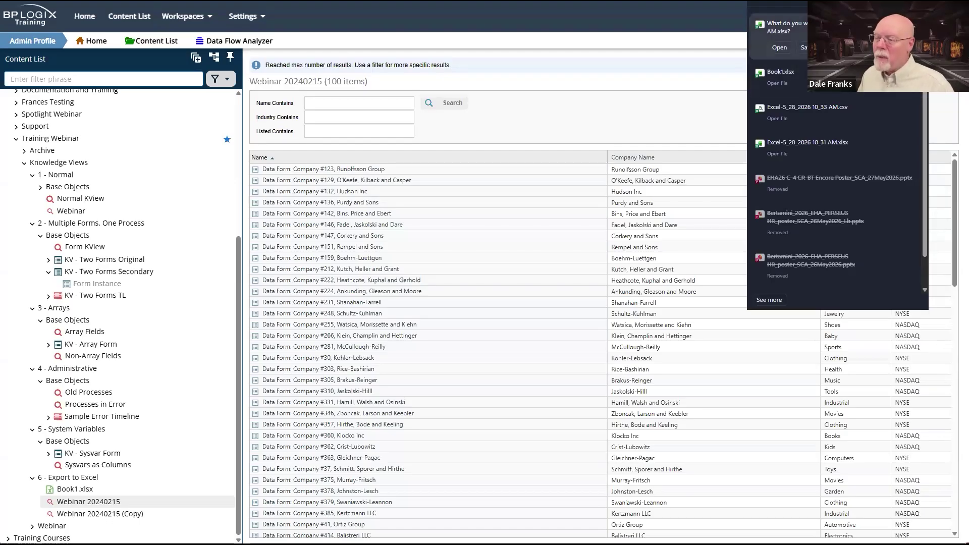
click(804, 47)
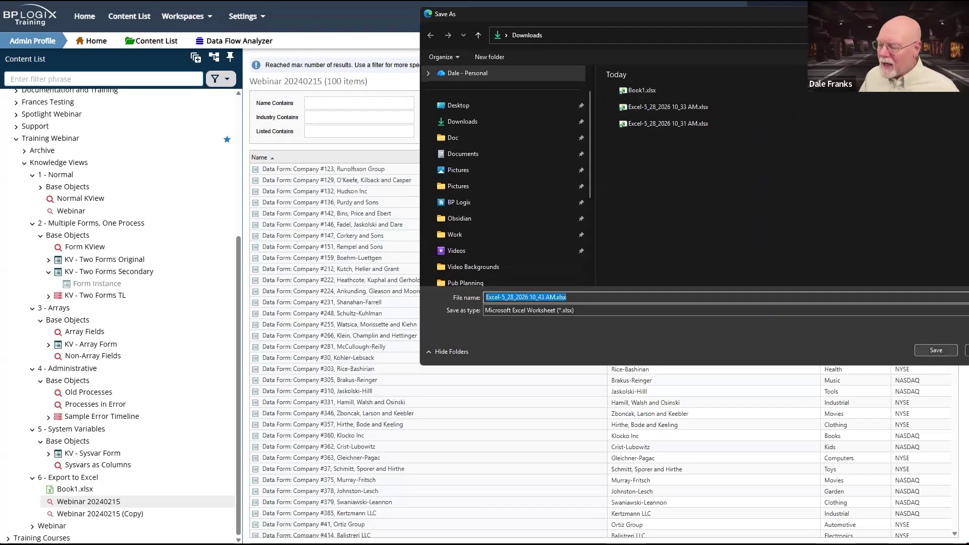
click(936, 350)
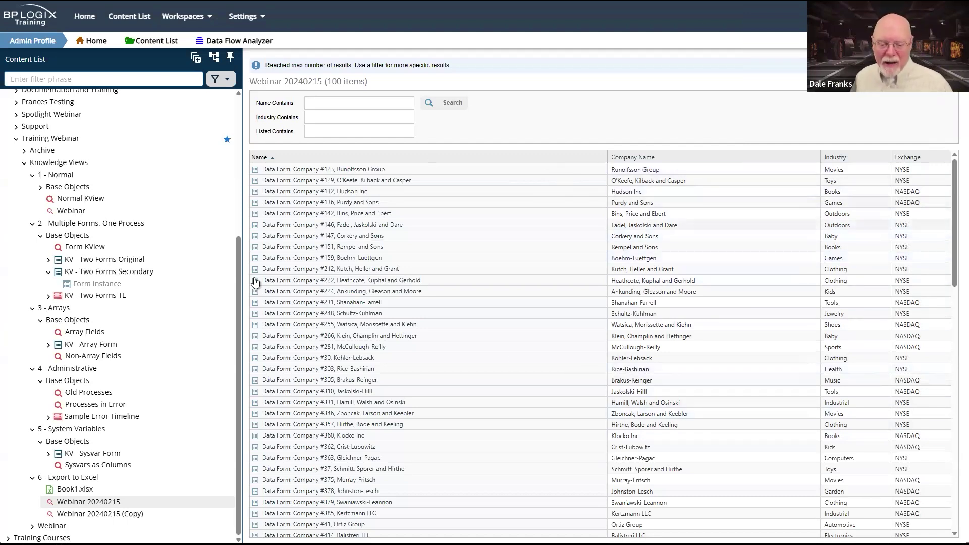
Step: Open the properties of the Book1.xlsx template document in the 6 - Export to Excel folder
click(75, 489)
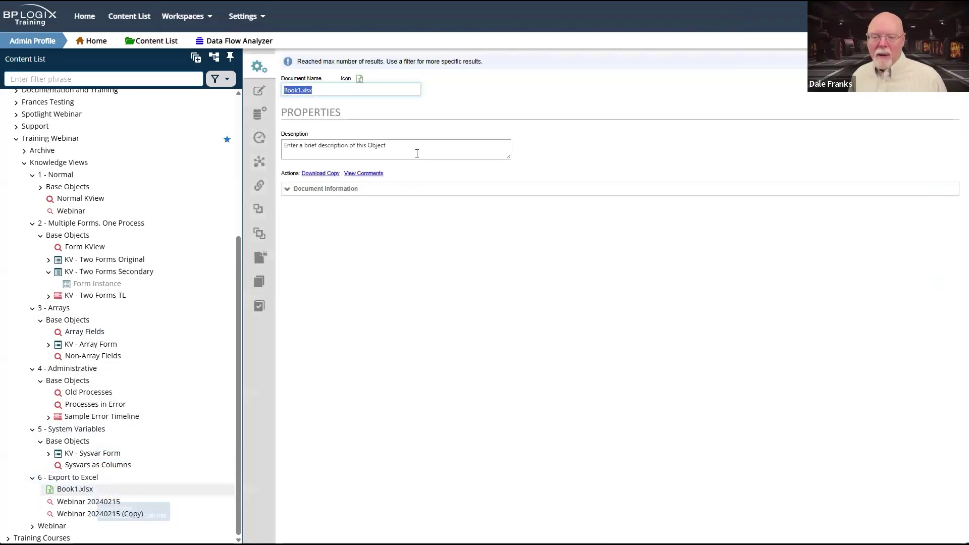